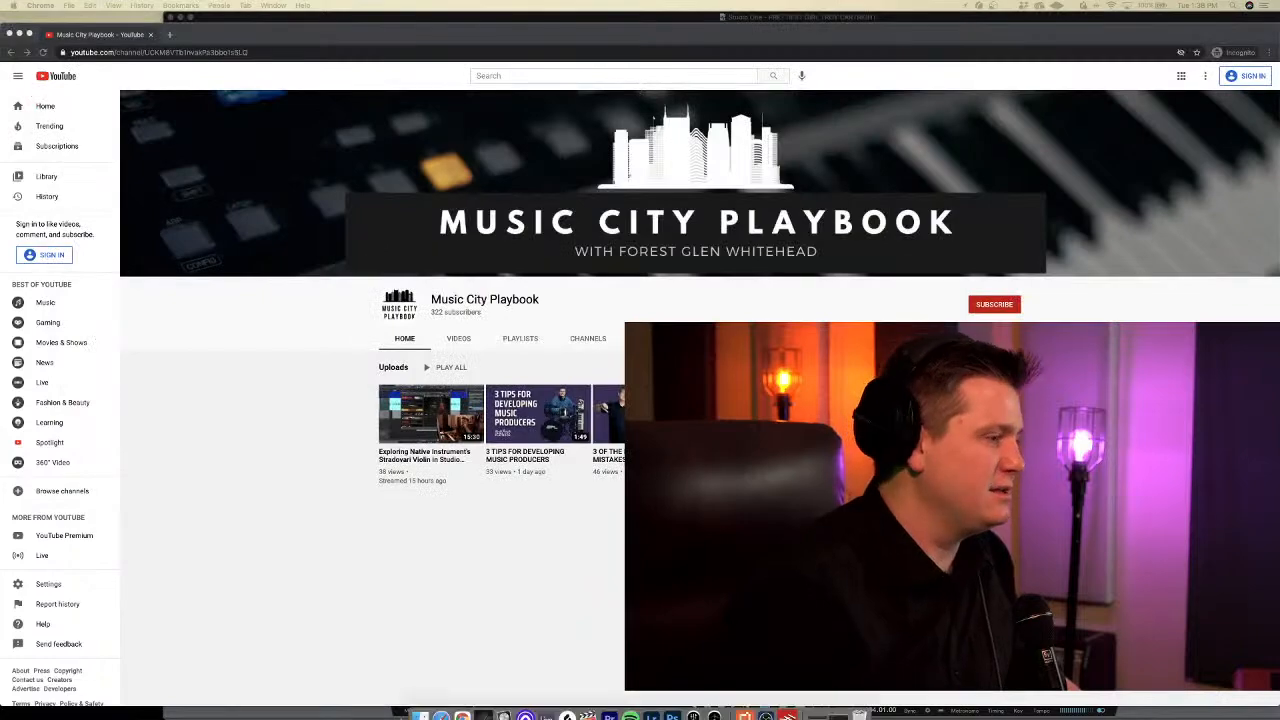
- Switch to Studio One, shift its window fully across the screen, and play the song from bar 6
left_click(483, 707)
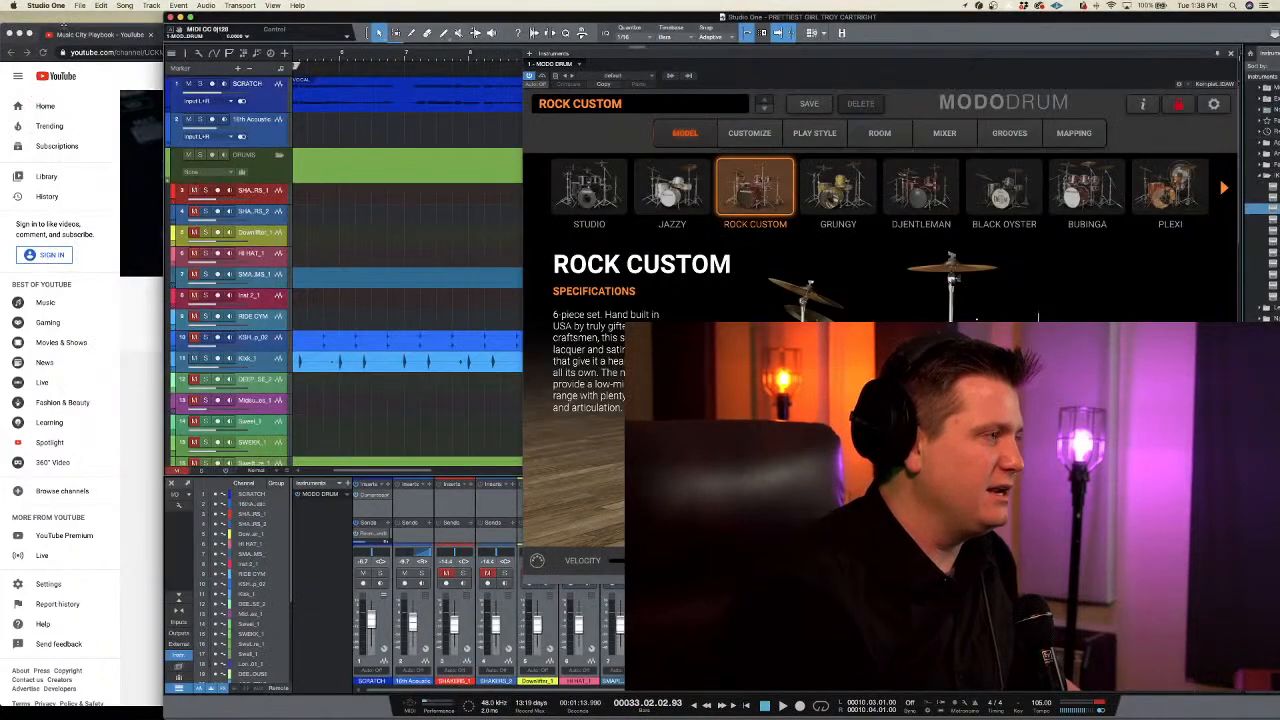
left_click(18, 33)
left_click_drag(386, 17, 194, 9)
left_click(212, 60)
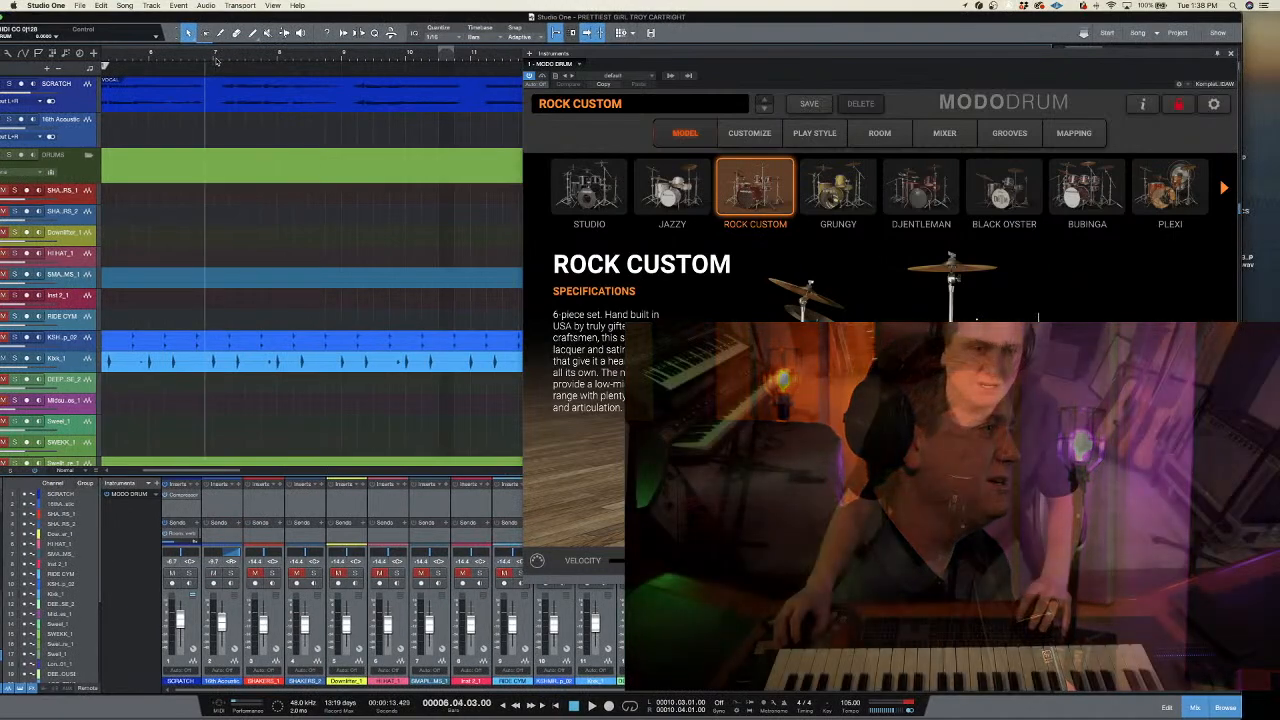
key("space")
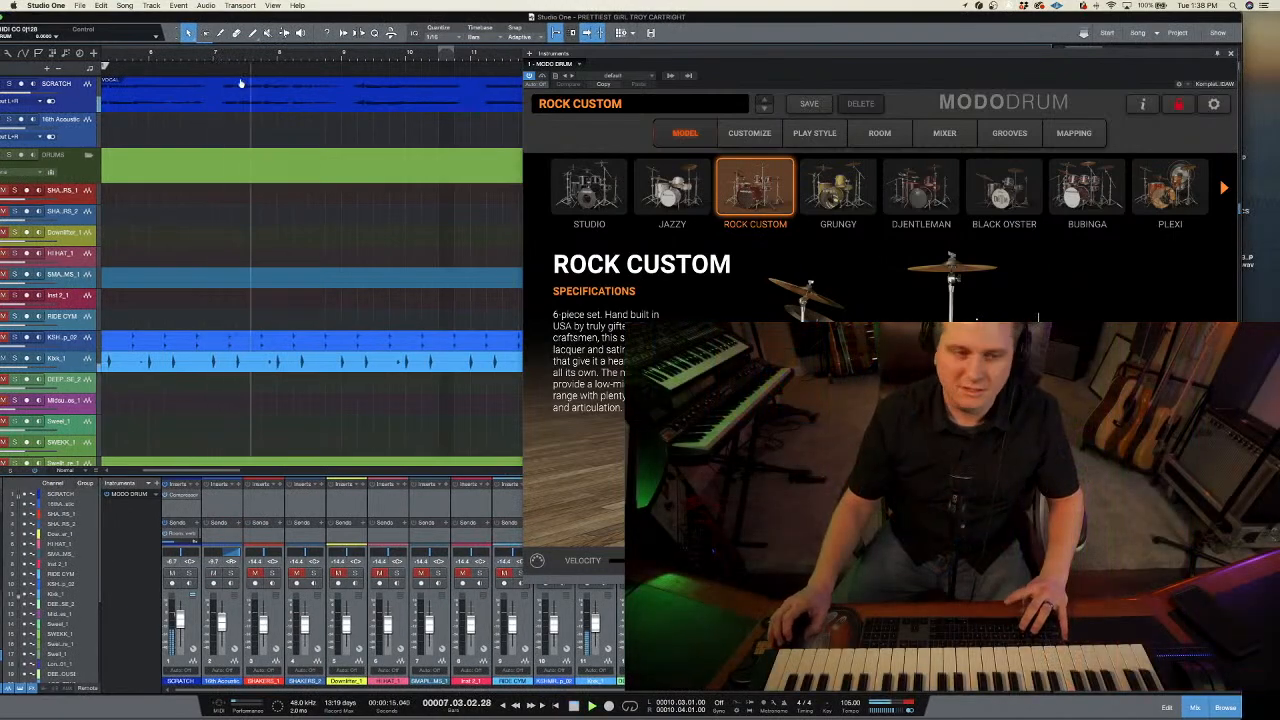
- Bring the MODO DRUM interface into view, widen the song window, and slightly enlarge the plug-in window
left_click_drag(660, 54, 224, 25)
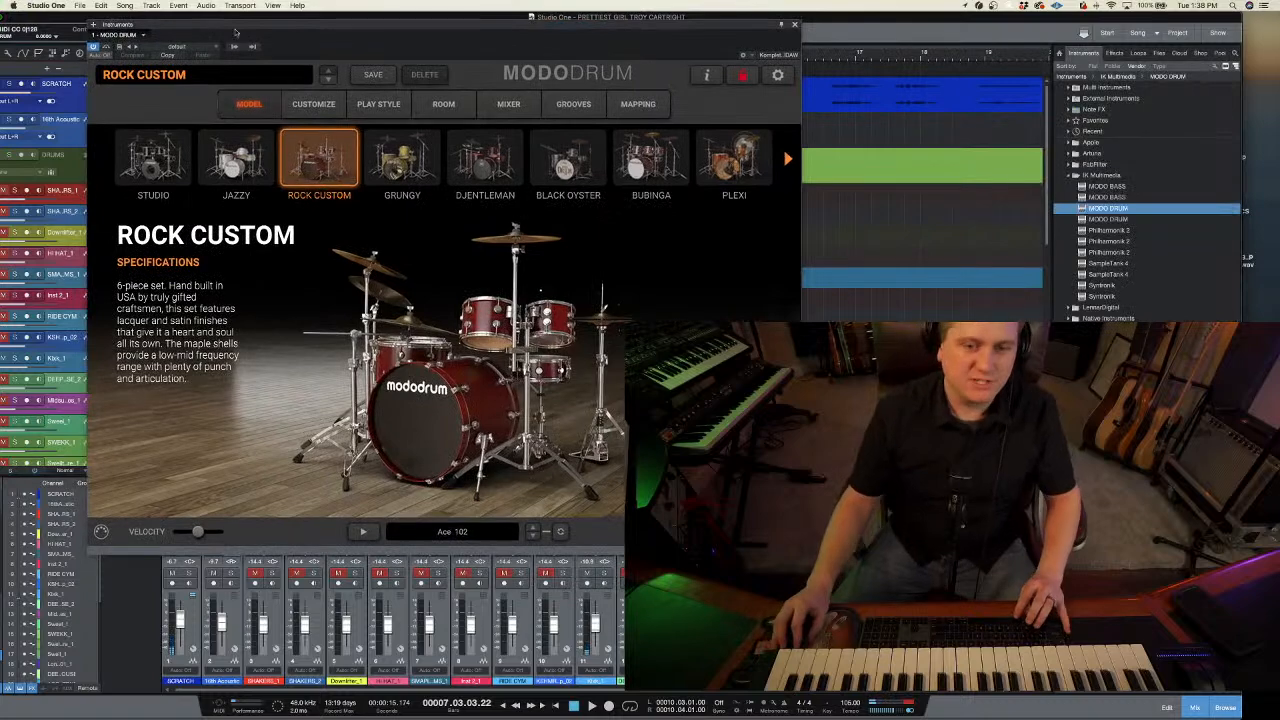
left_click_drag(1241, 716, 1279, 717)
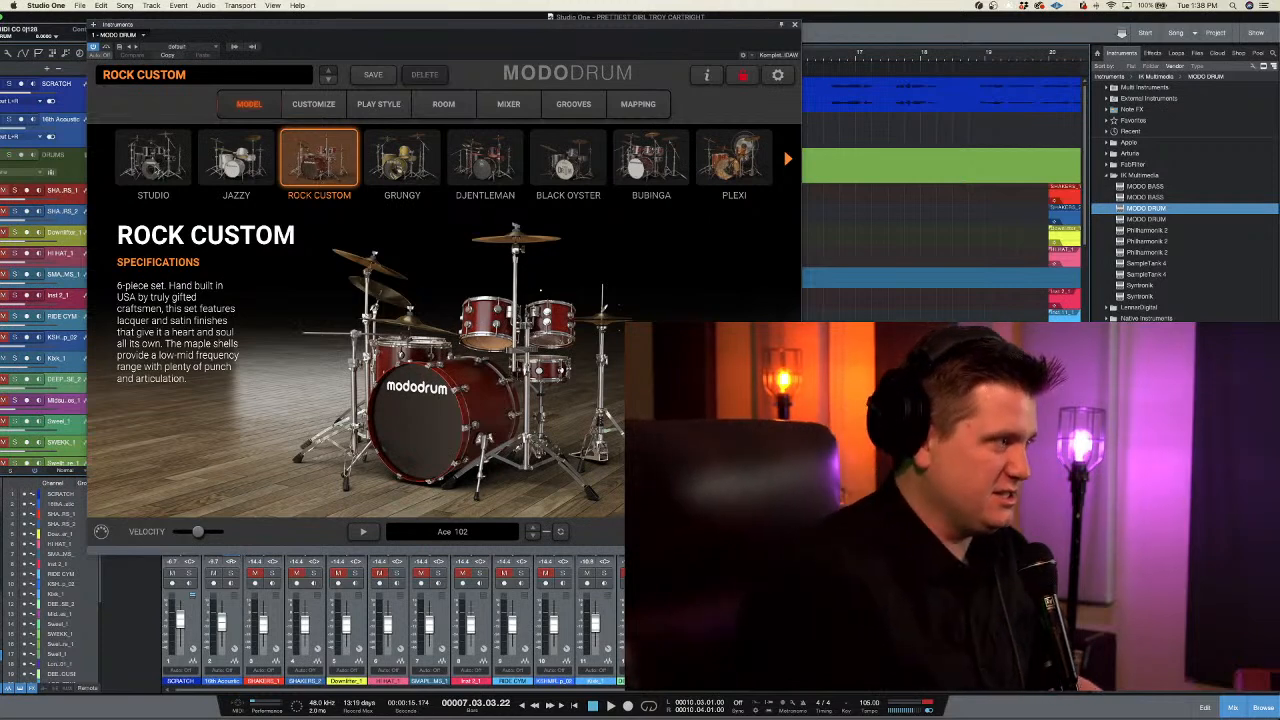
left_click_drag(797, 543, 816, 555)
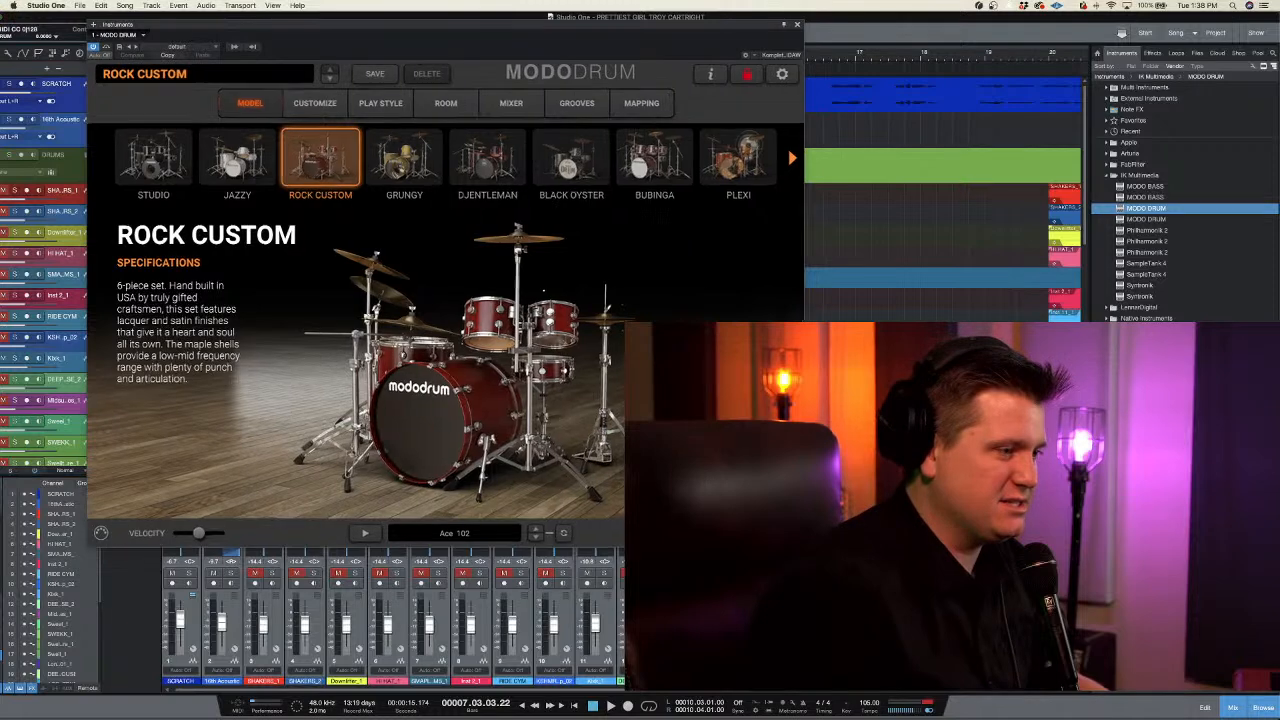
- Audition the Studio, Jazzy, Rock Custom, Grungy and Djentleman drum kit models in turn
left_click(164, 171)
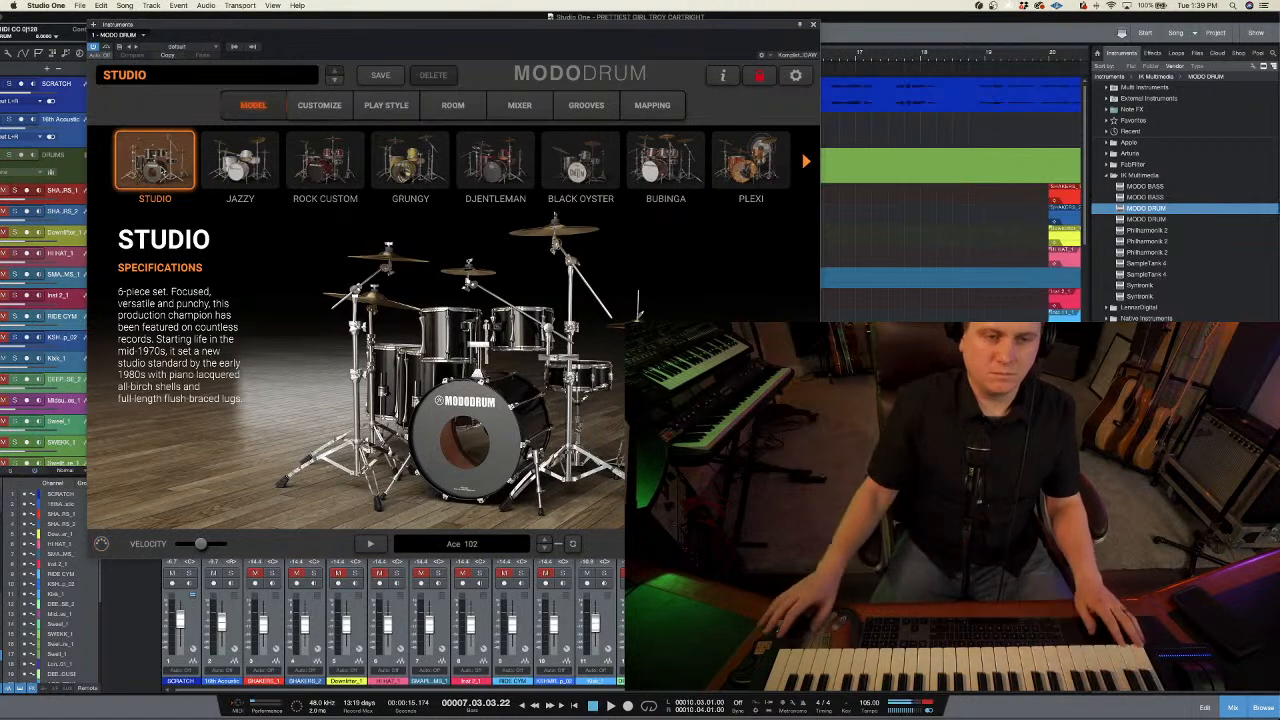
left_click(236, 159)
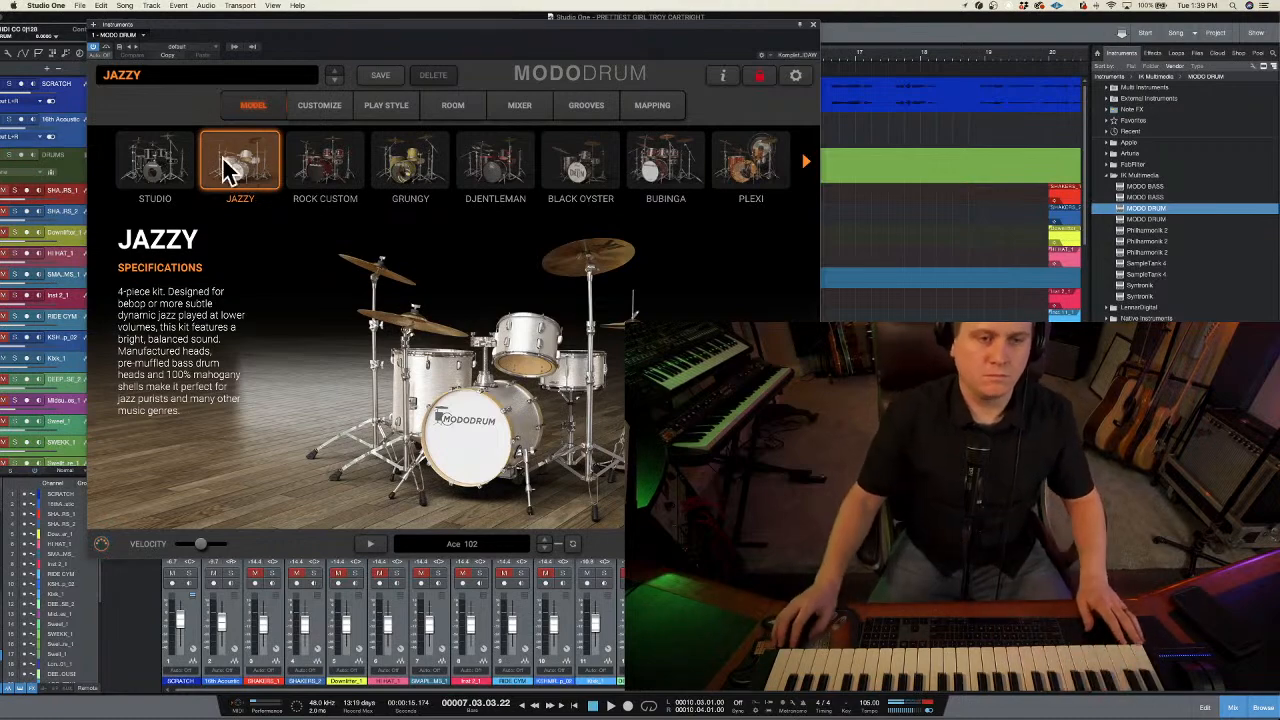
left_click(323, 158)
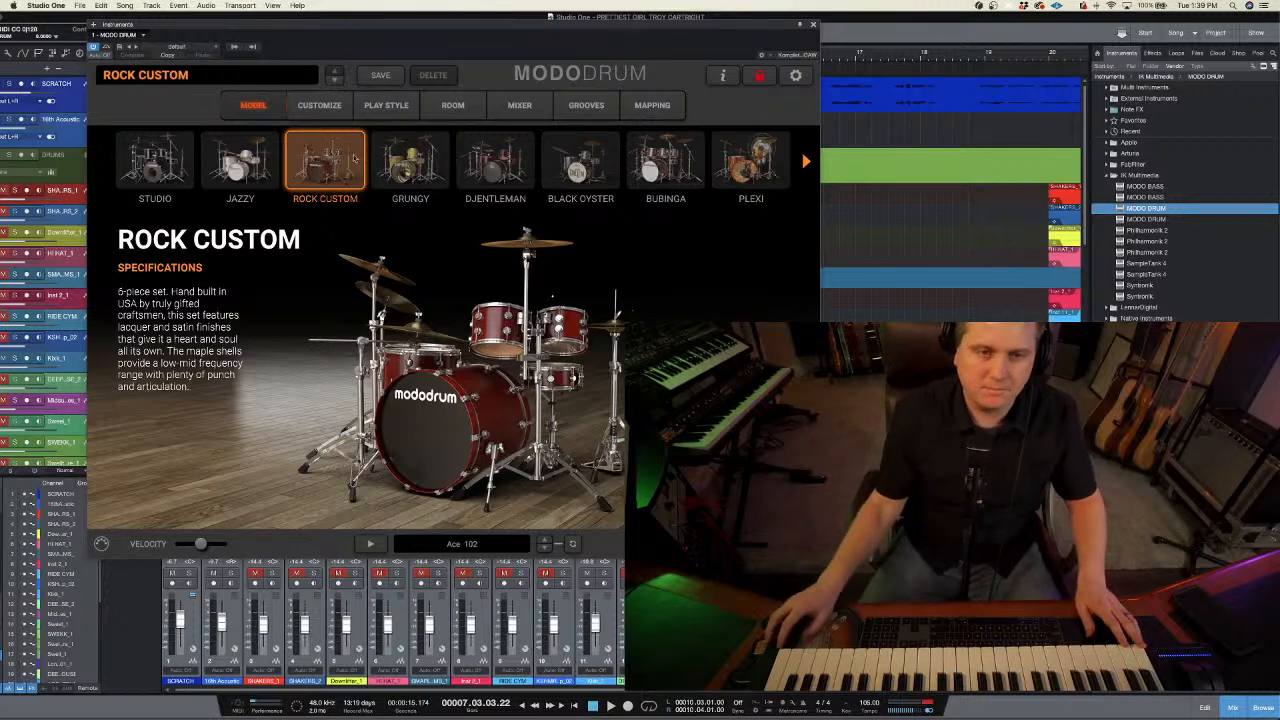
left_click(390, 158)
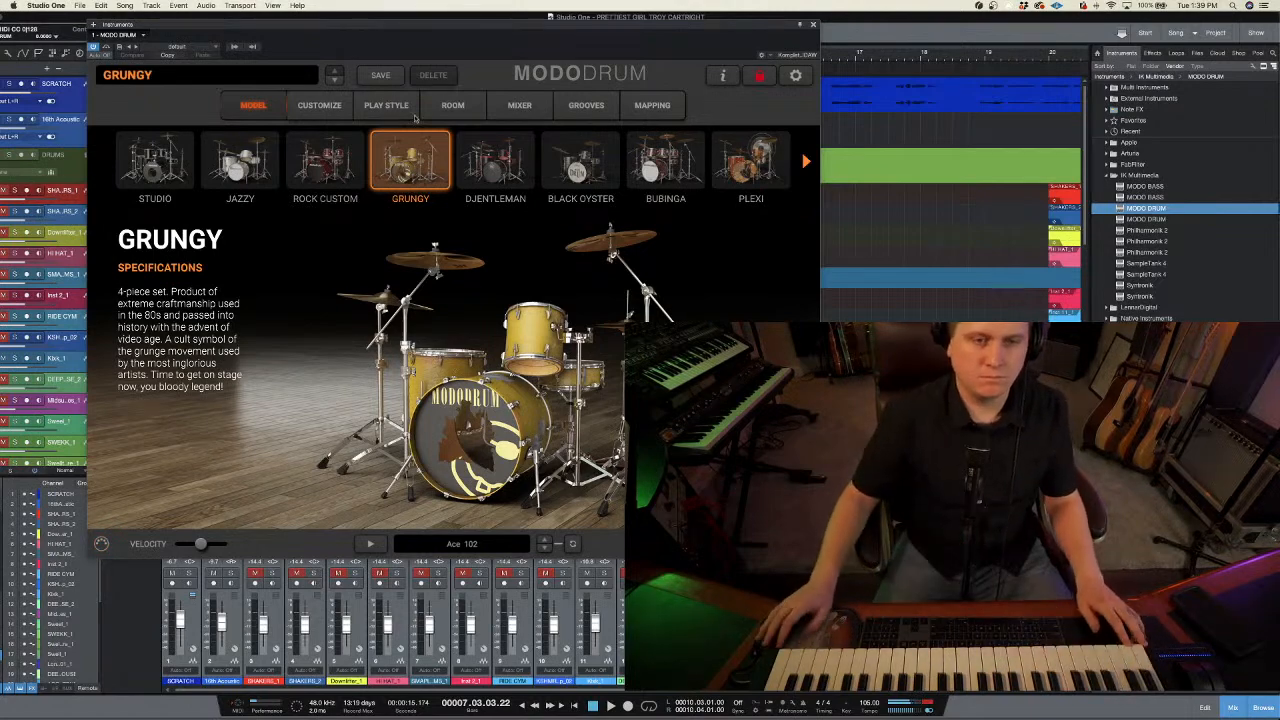
left_click(471, 162)
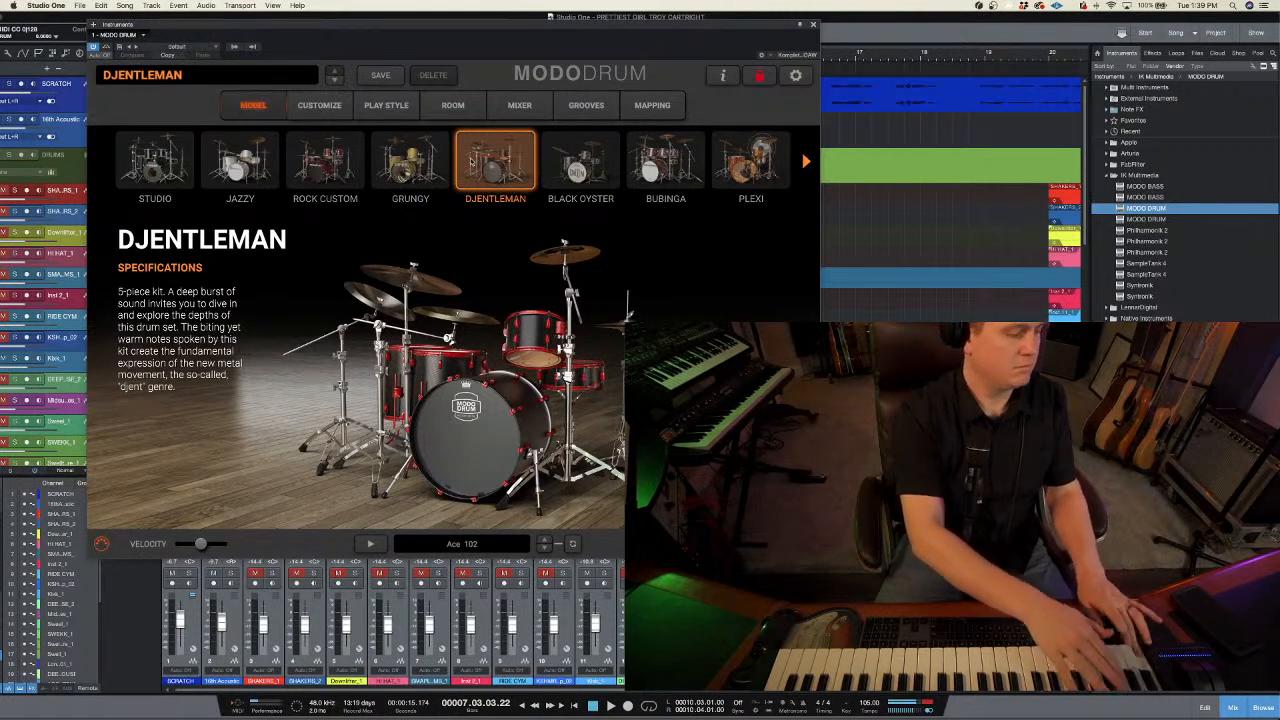
- Audition the Black Oyster, Bubinga, Plexi and Extreme drum kit models in turn
left_click(563, 150)
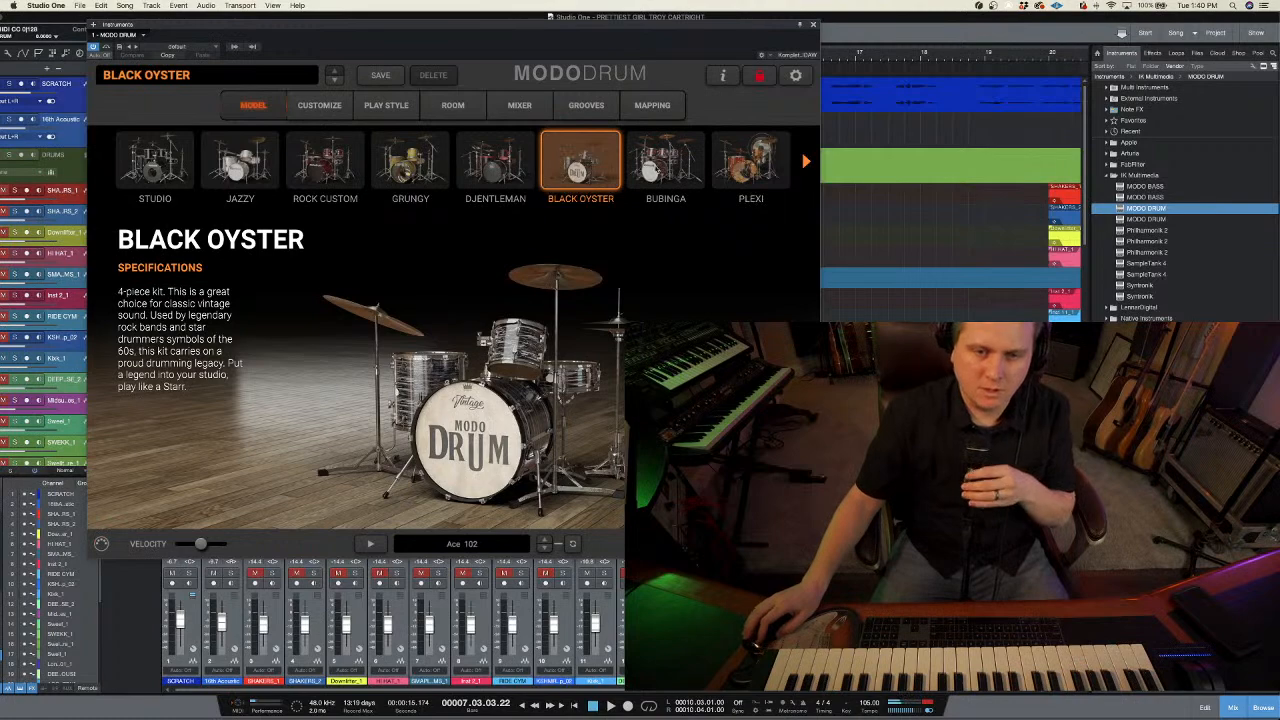
left_click(655, 170)
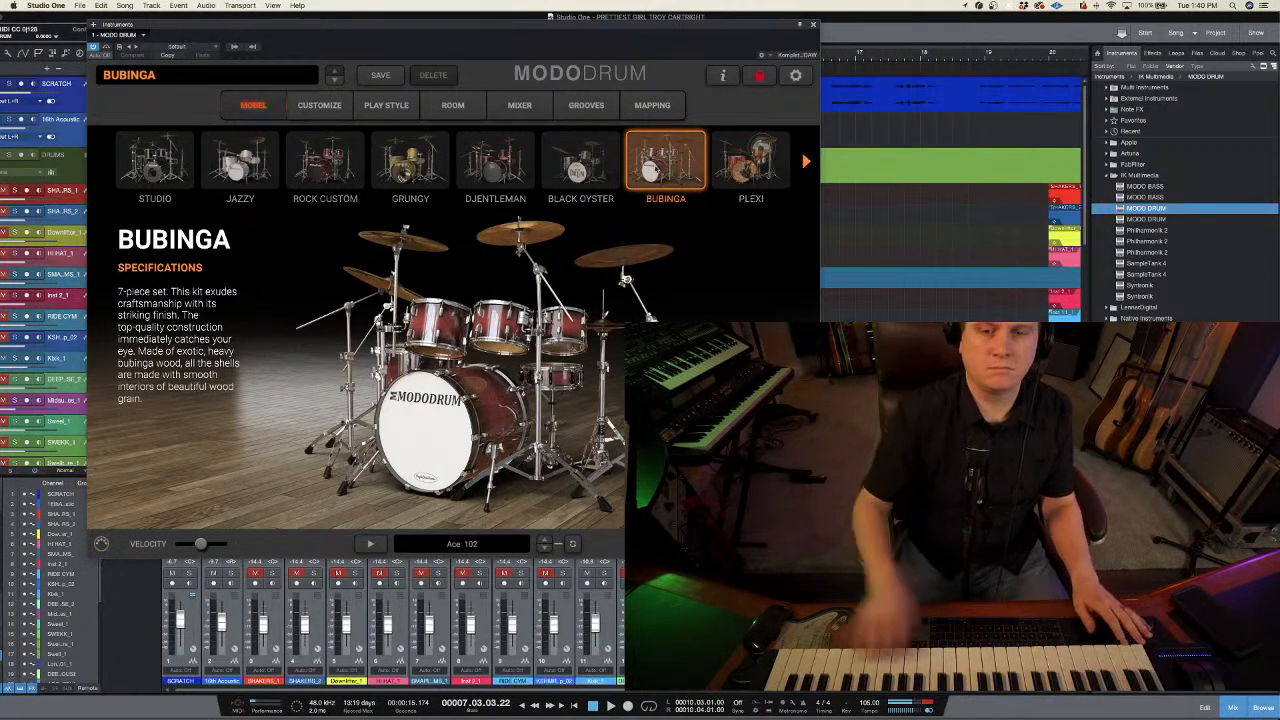
left_click(741, 170)
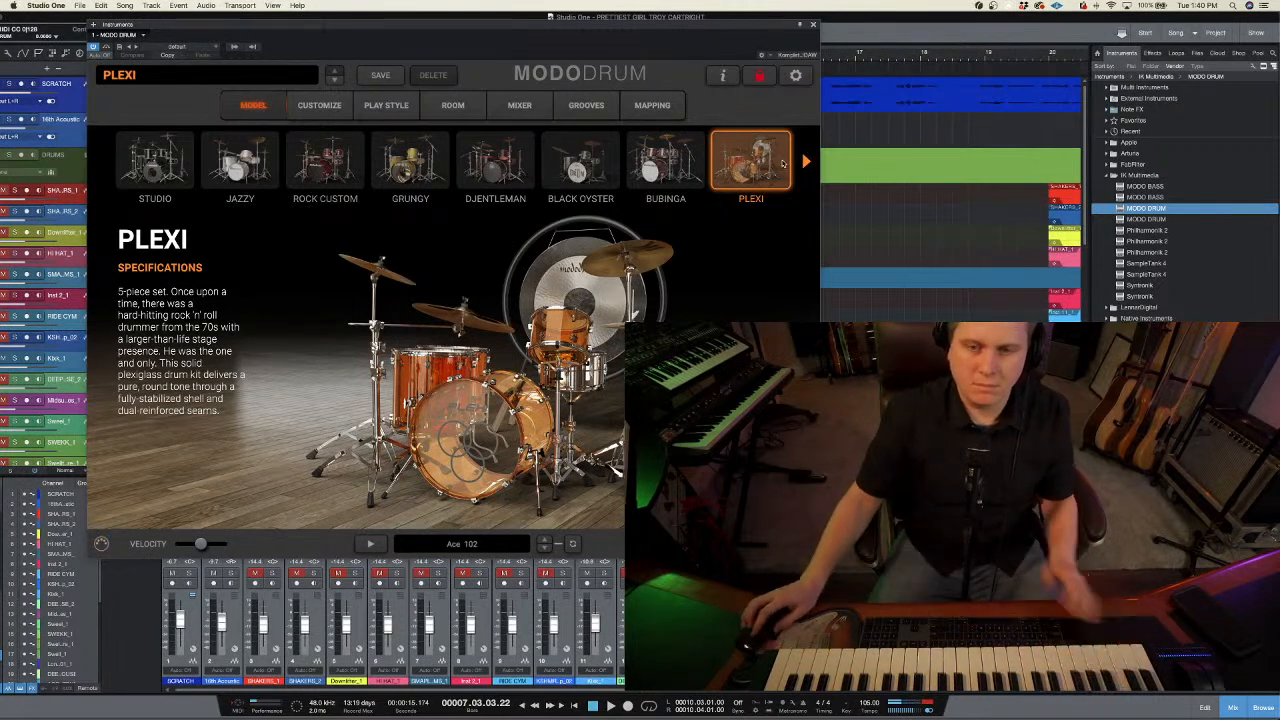
left_click(805, 160)
left_click(805, 160)
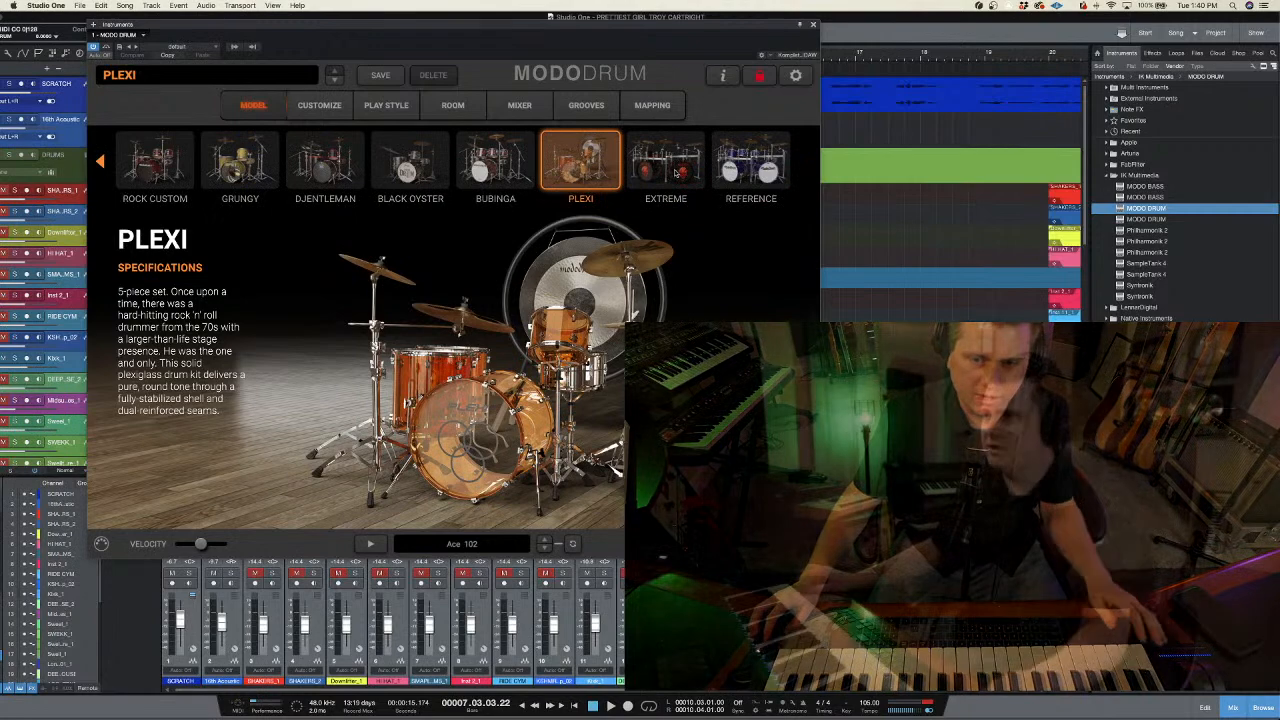
left_click(675, 172)
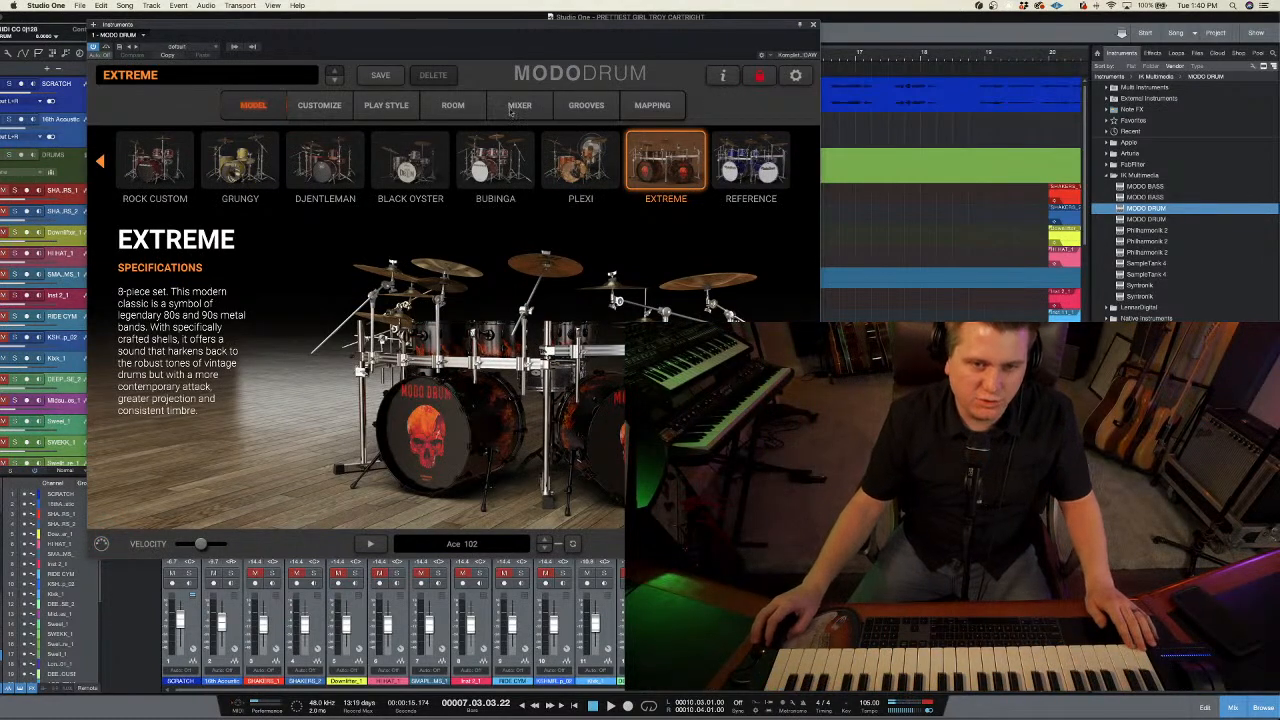
- Try the Extreme kit in the Garage, Bunker, Large Studio, Cathedral and Booth room settings
left_click(452, 106)
left_click(335, 162)
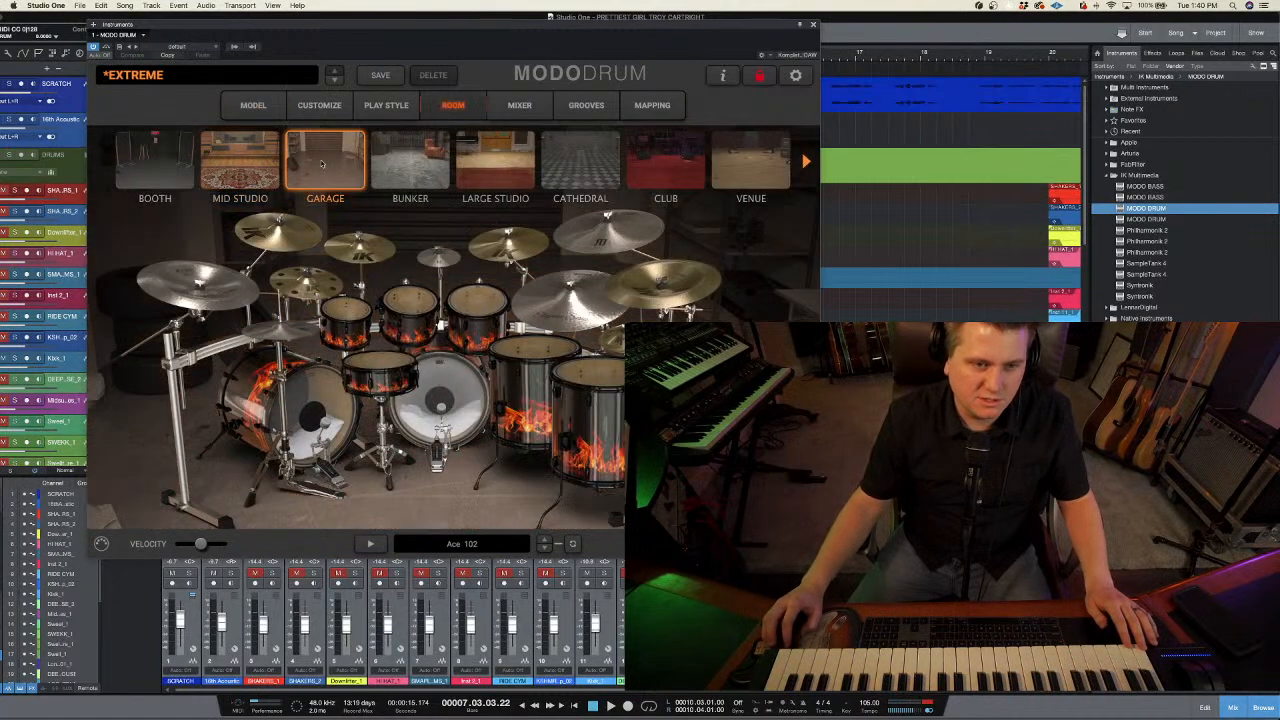
left_click(395, 168)
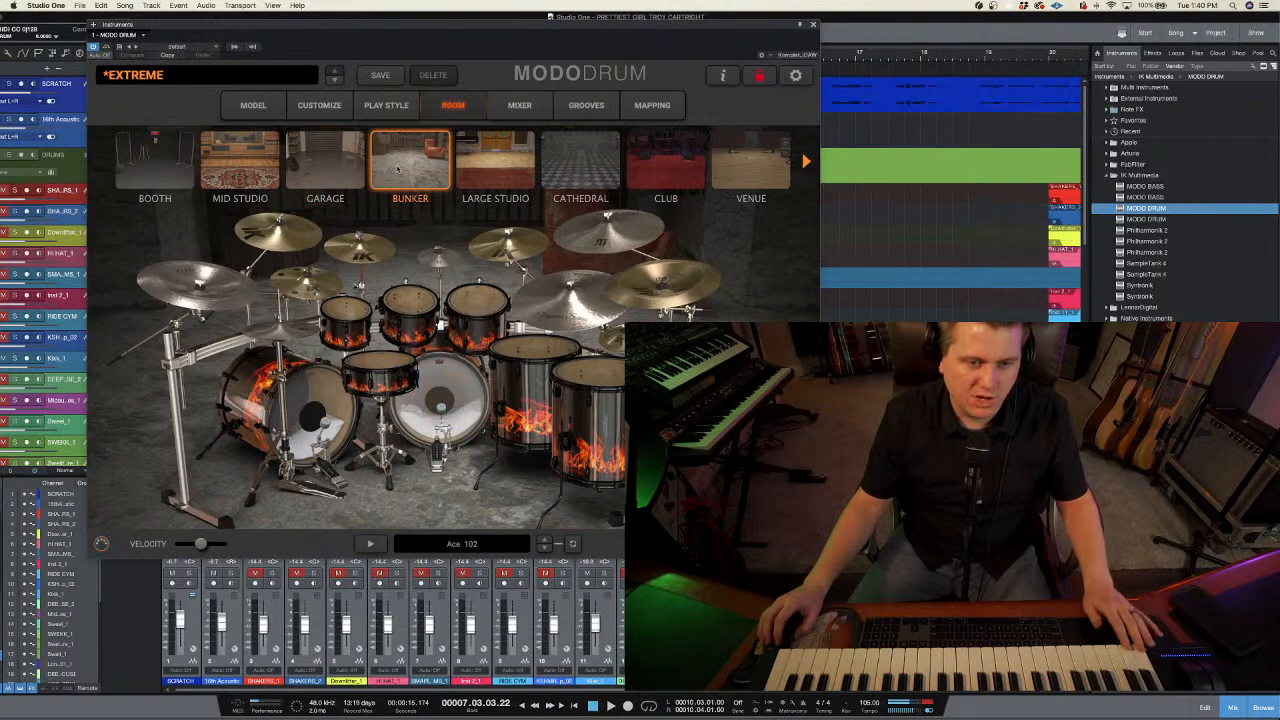
left_click(487, 172)
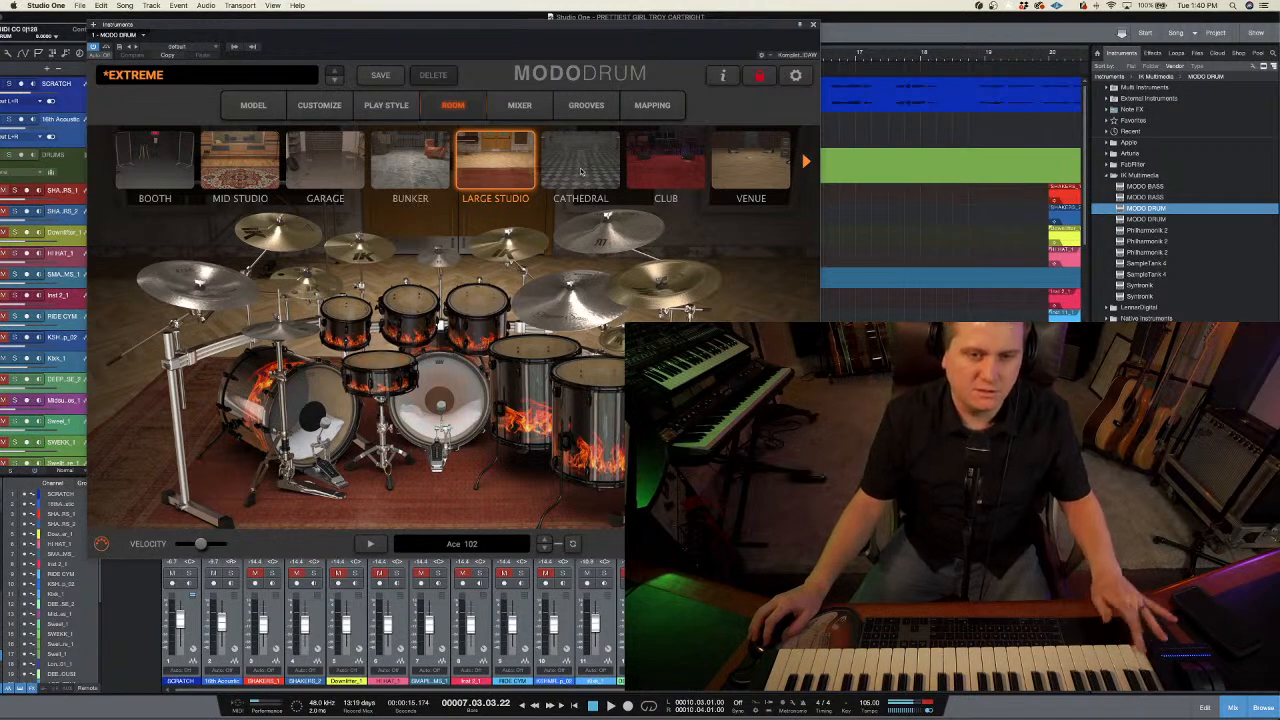
left_click(580, 172)
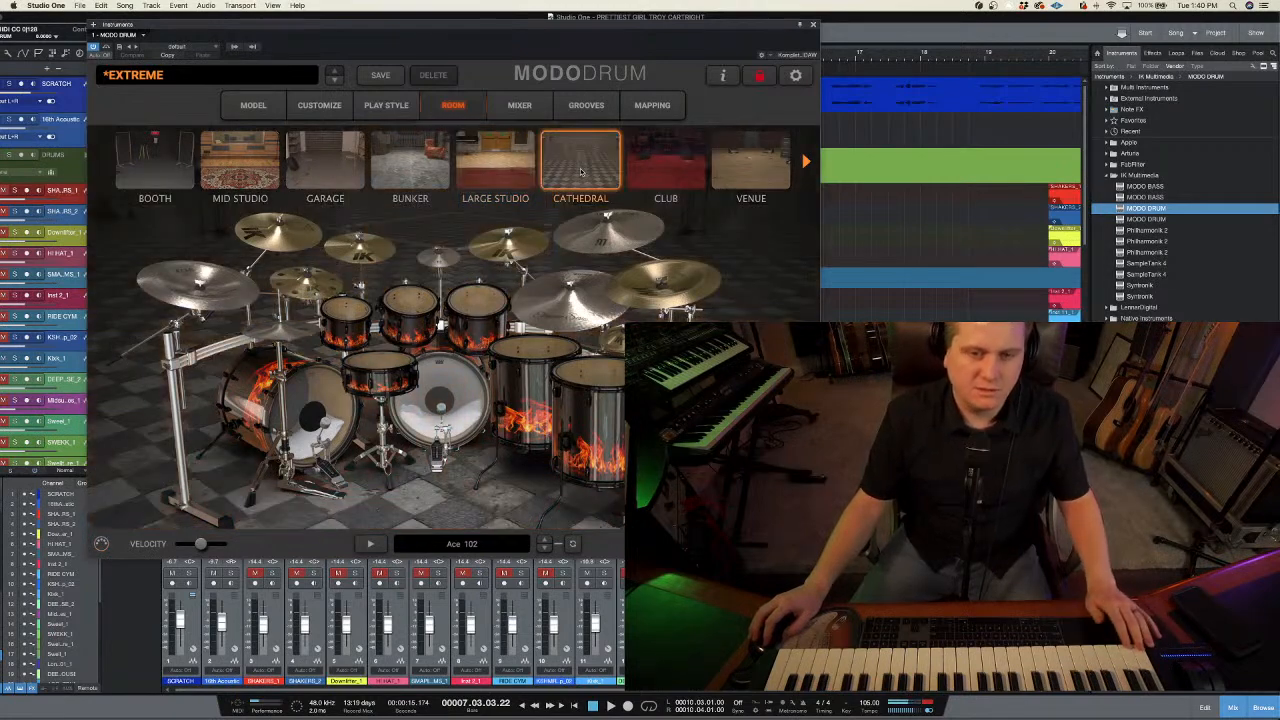
left_click(158, 162)
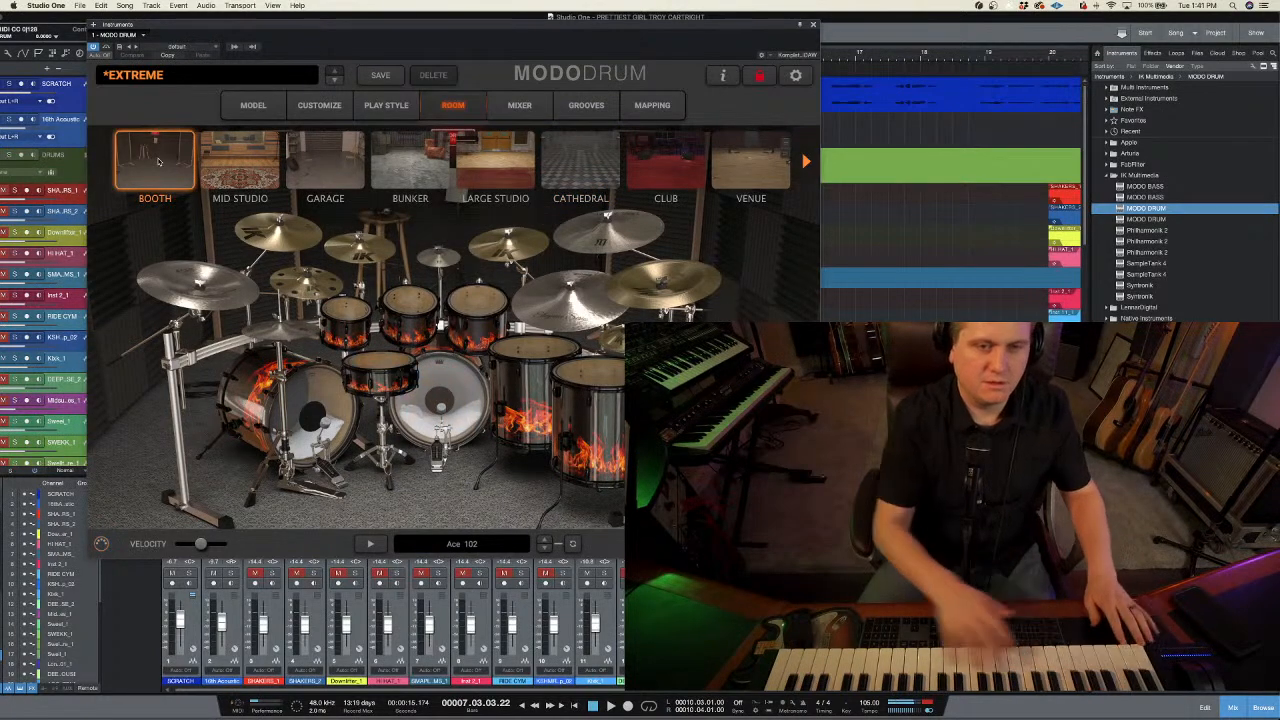
- Return to the kit models, audition Reference and Black Oyster, and load the Rock Custom kit
left_click(253, 105)
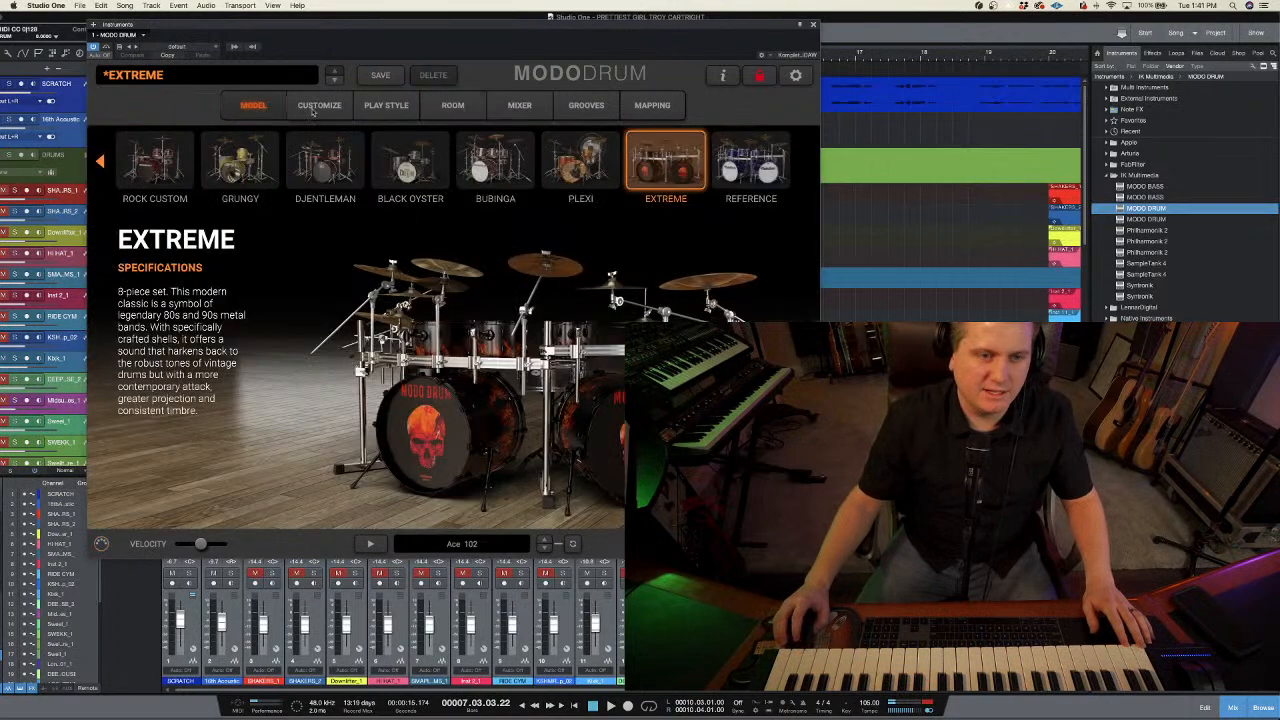
left_click(758, 165)
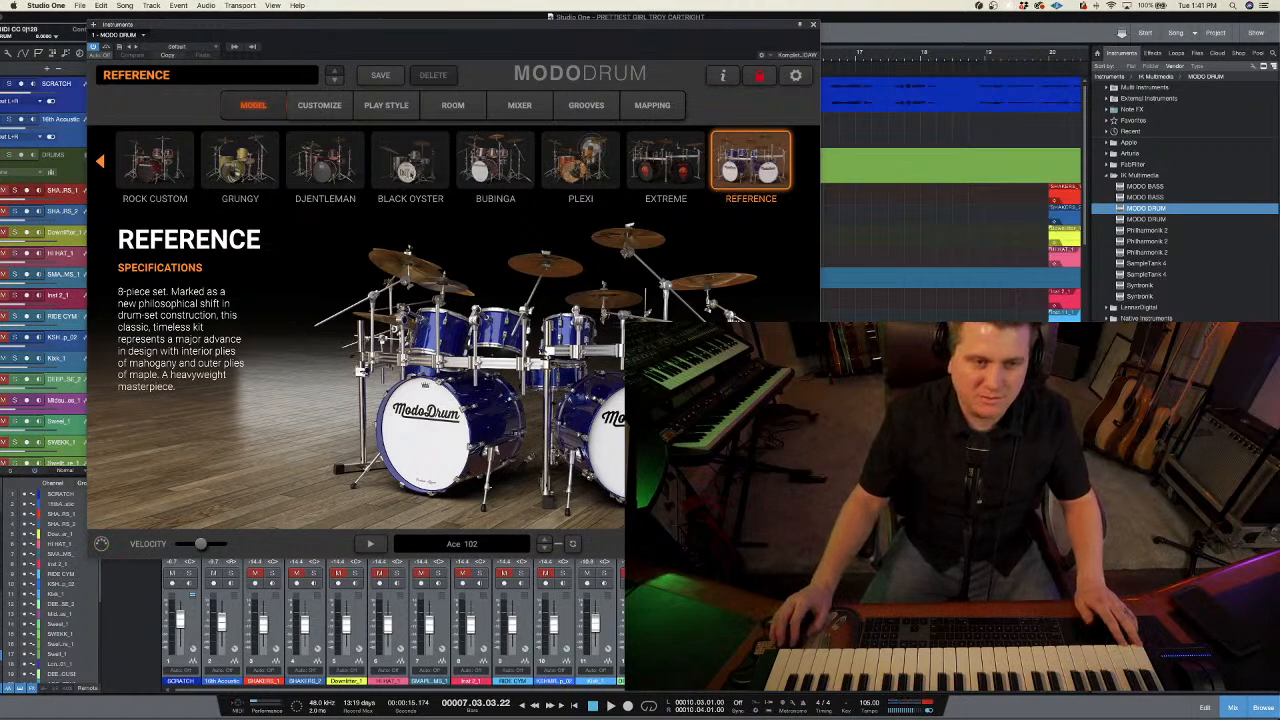
left_click(408, 174)
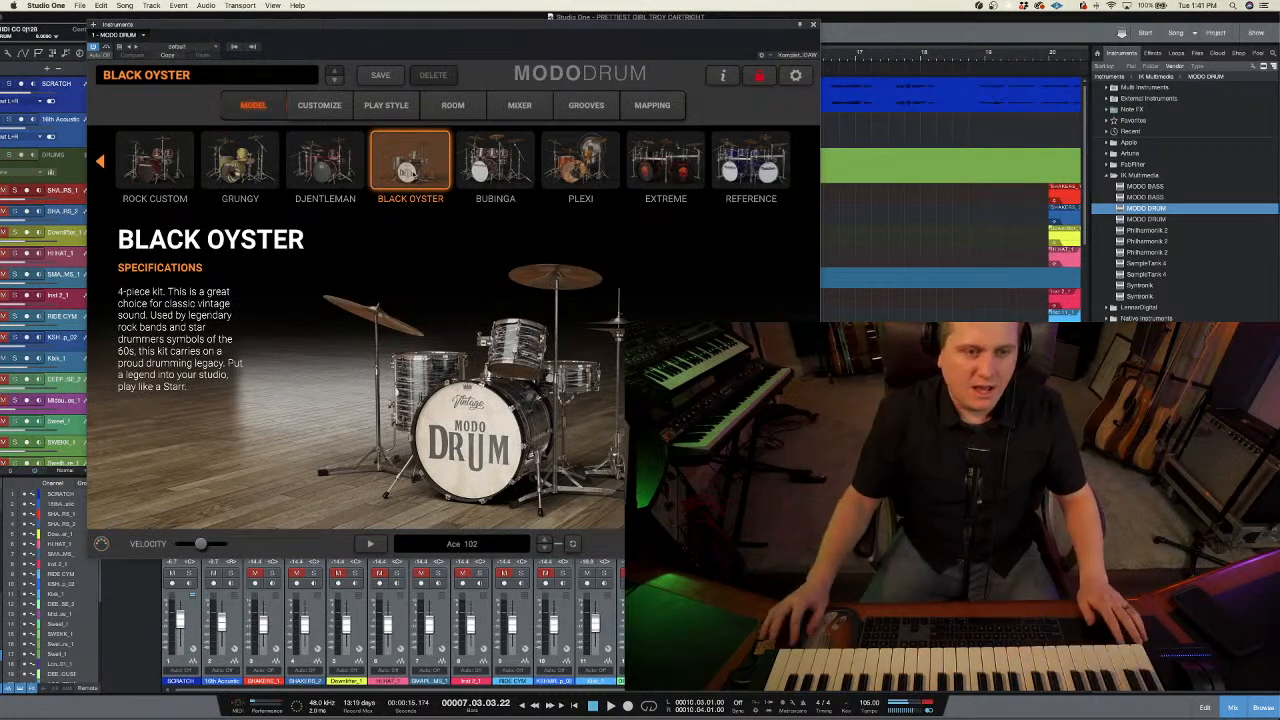
left_click(162, 175)
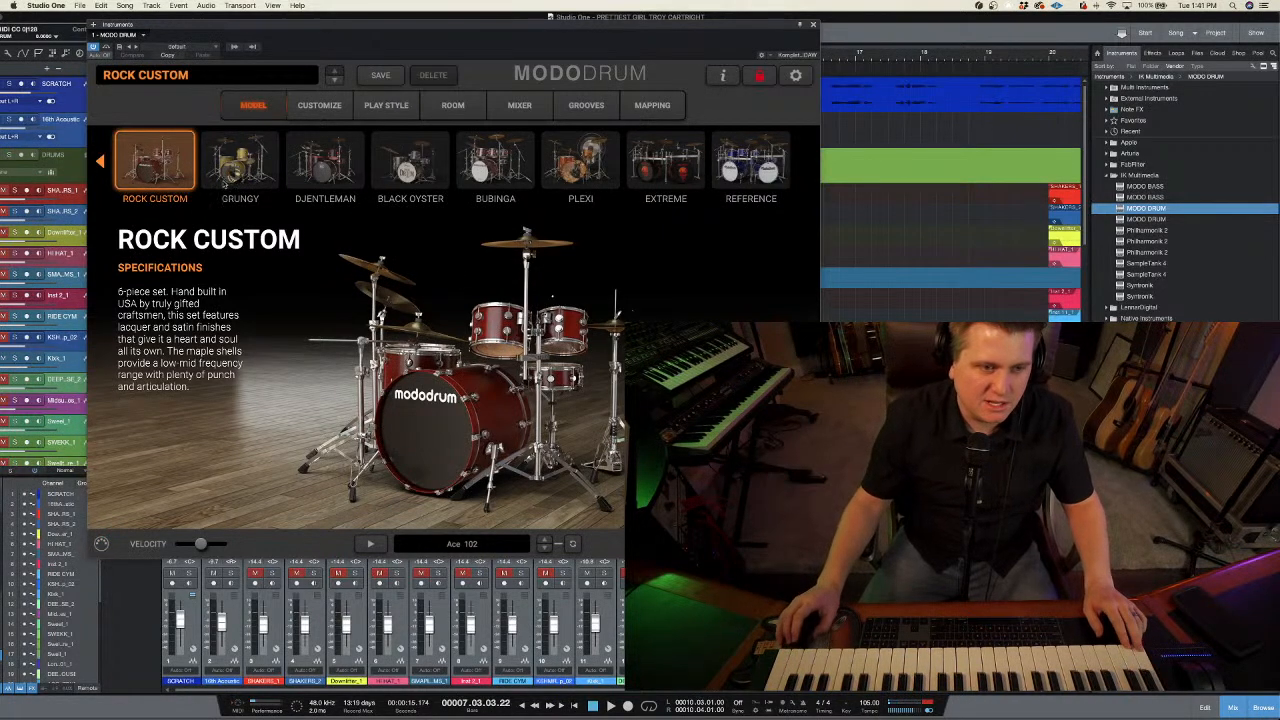
- Move the MODO DRUM window off the start of the arrangement and place the playback cursor at bar 4, beat 3
left_click_drag(322, 30, 567, 34)
scroll(184, 82, "left", 3)
scroll(208, 84, "right", 5)
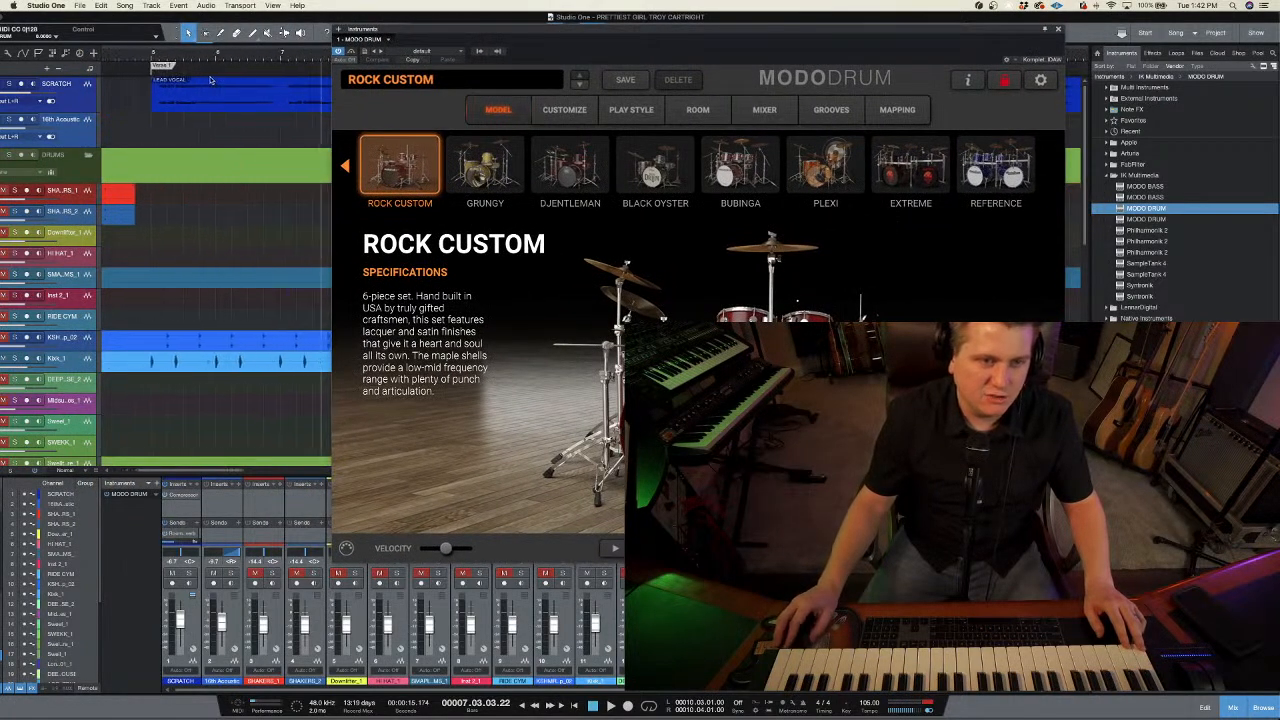
left_click_drag(251, 58, 257, 40)
left_click(189, 58)
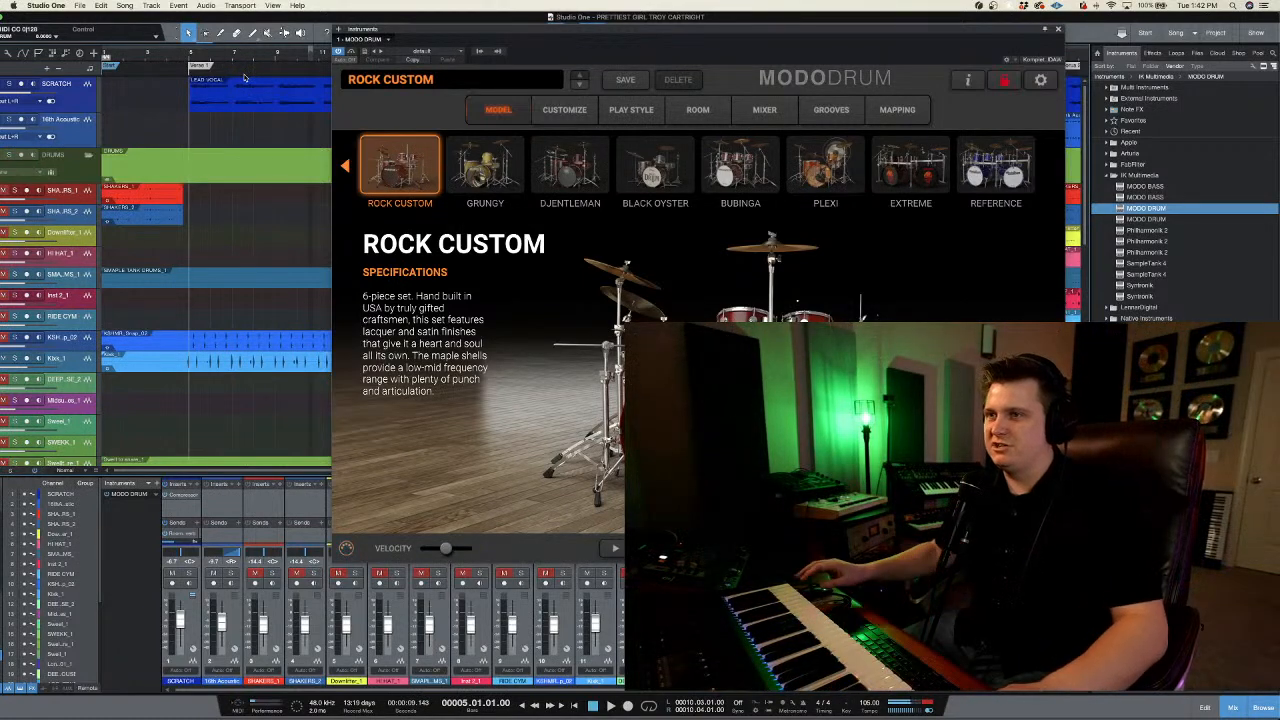
left_click(181, 64)
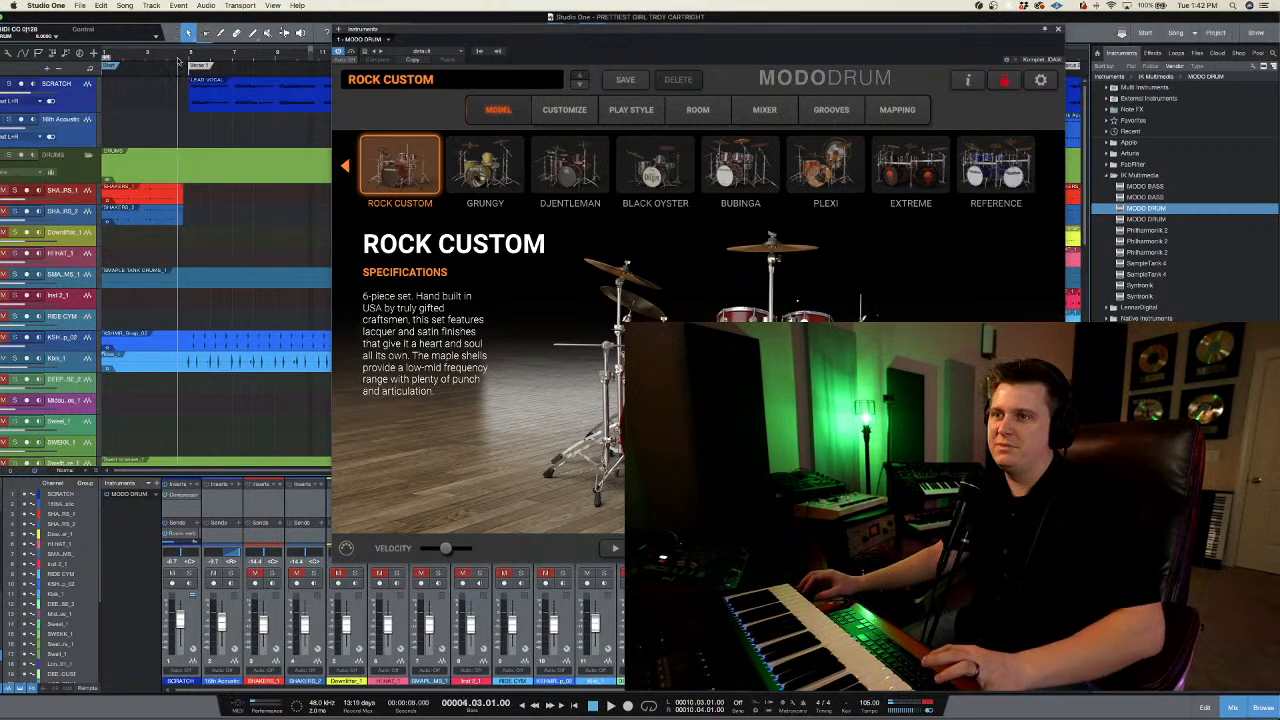
- Increase the height of the MODO DRUMS track and play the song from the cursor position
scroll(213, 174, "down", 8)
scroll(213, 174, "down", 4)
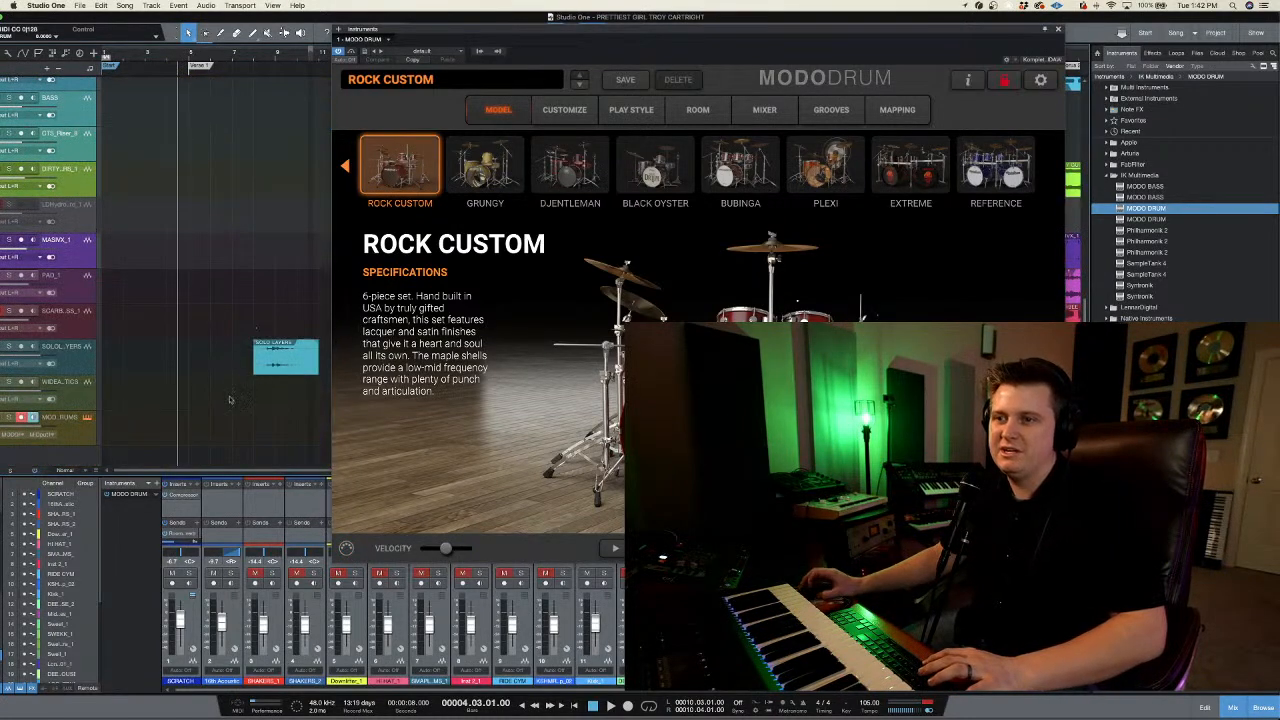
left_click_drag(91, 448, 92, 473)
key("space")
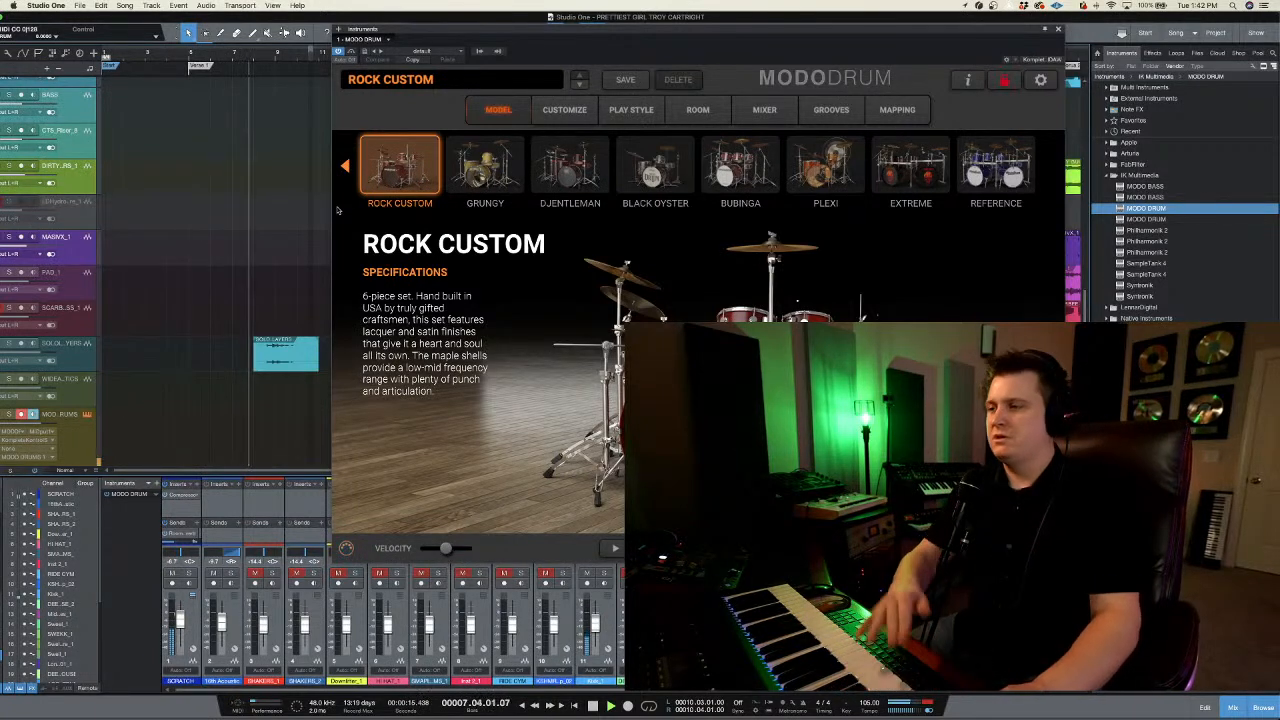
- Move the MODO DRUM window further off the arrangement and bring the first chorus and the MODO DRUMS track into view
left_click(399, 27)
left_click_drag(399, 27, 584, 35)
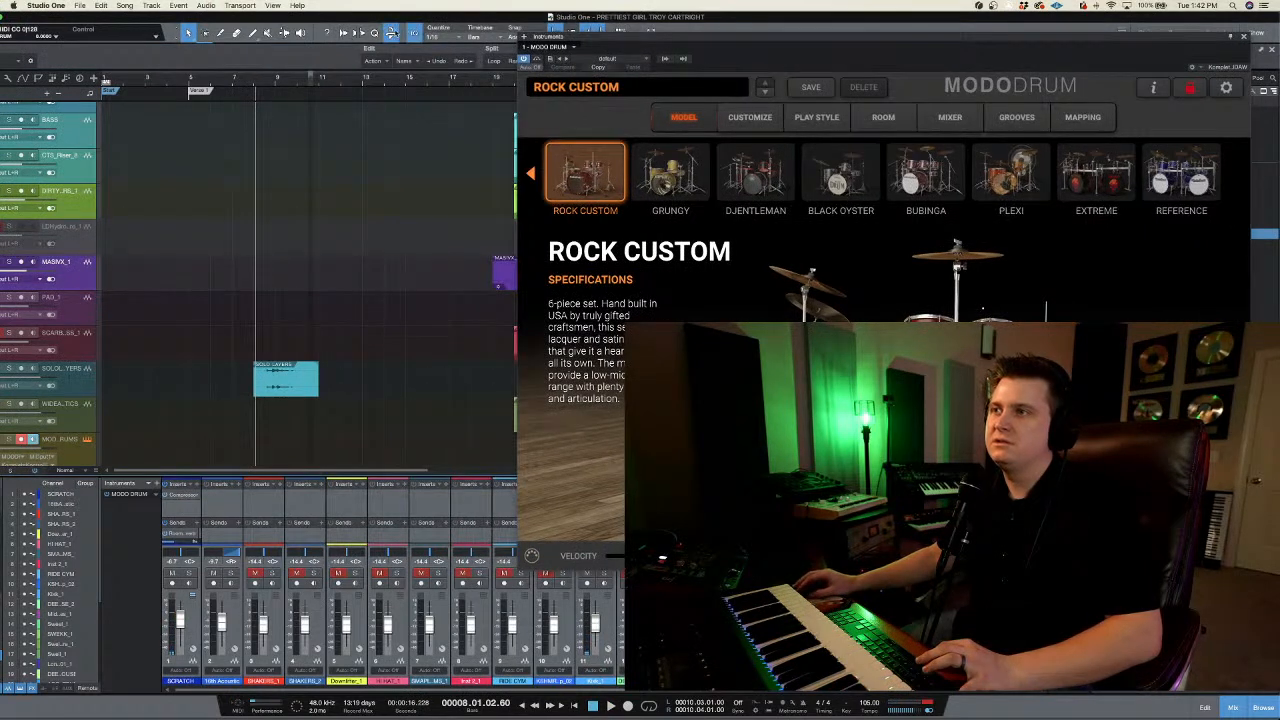
left_click(390, 33)
scroll(378, 200, "right", 5)
left_click(378, 60)
key("w")
scroll(228, 232, "down", 2)
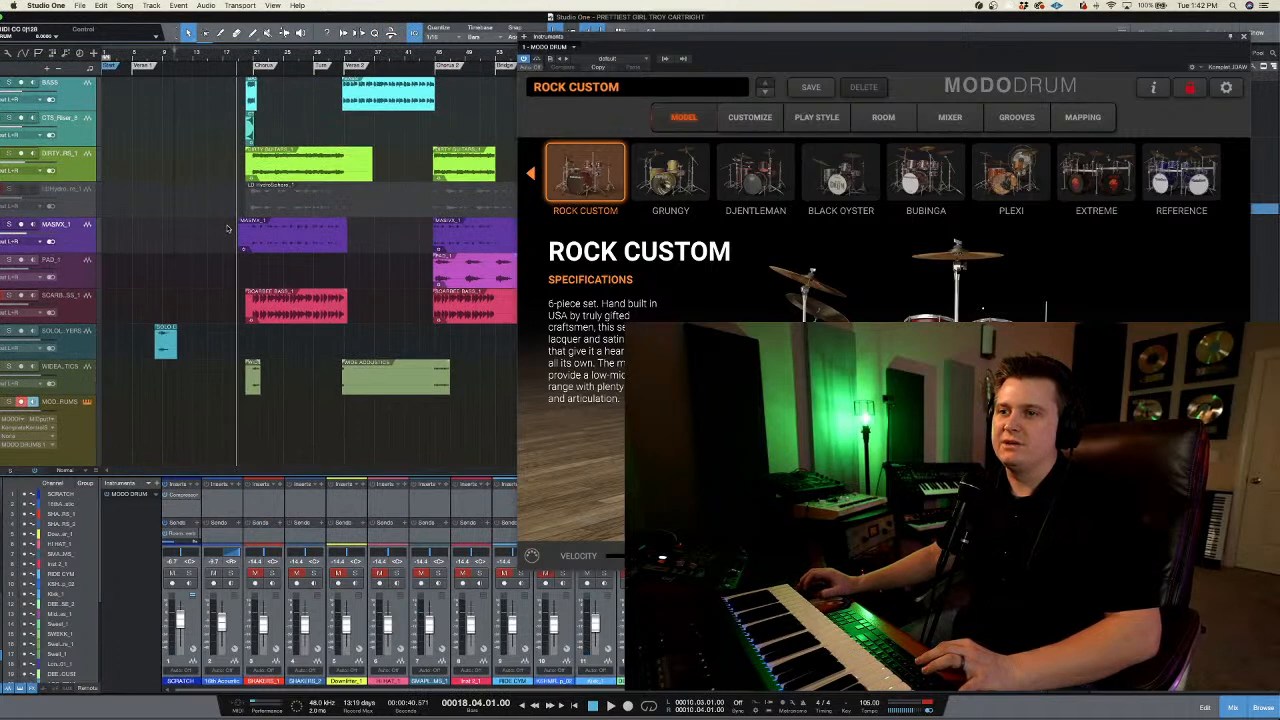
- Record a drum performance on the MODO DRUMS track from before the first chorus to bar 33, and play it back from bar 20
left_click(219, 59)
key("KP_Multiply")
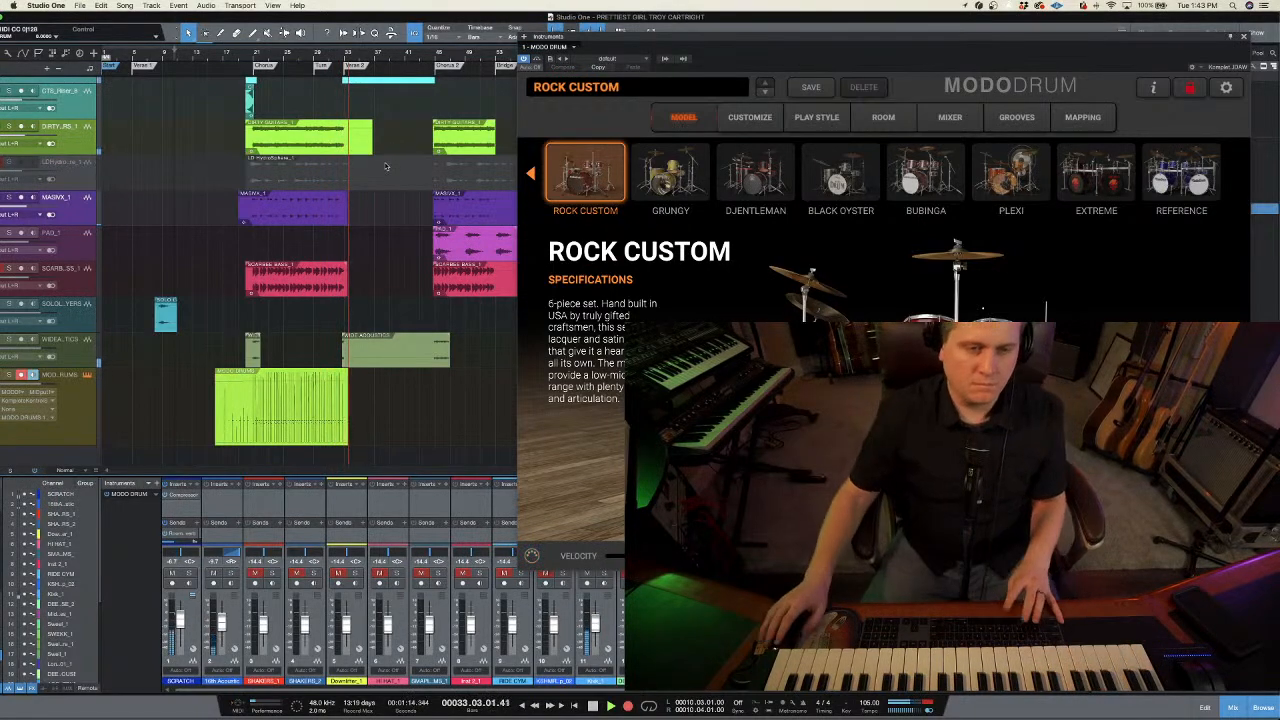
key("space")
left_click(242, 60)
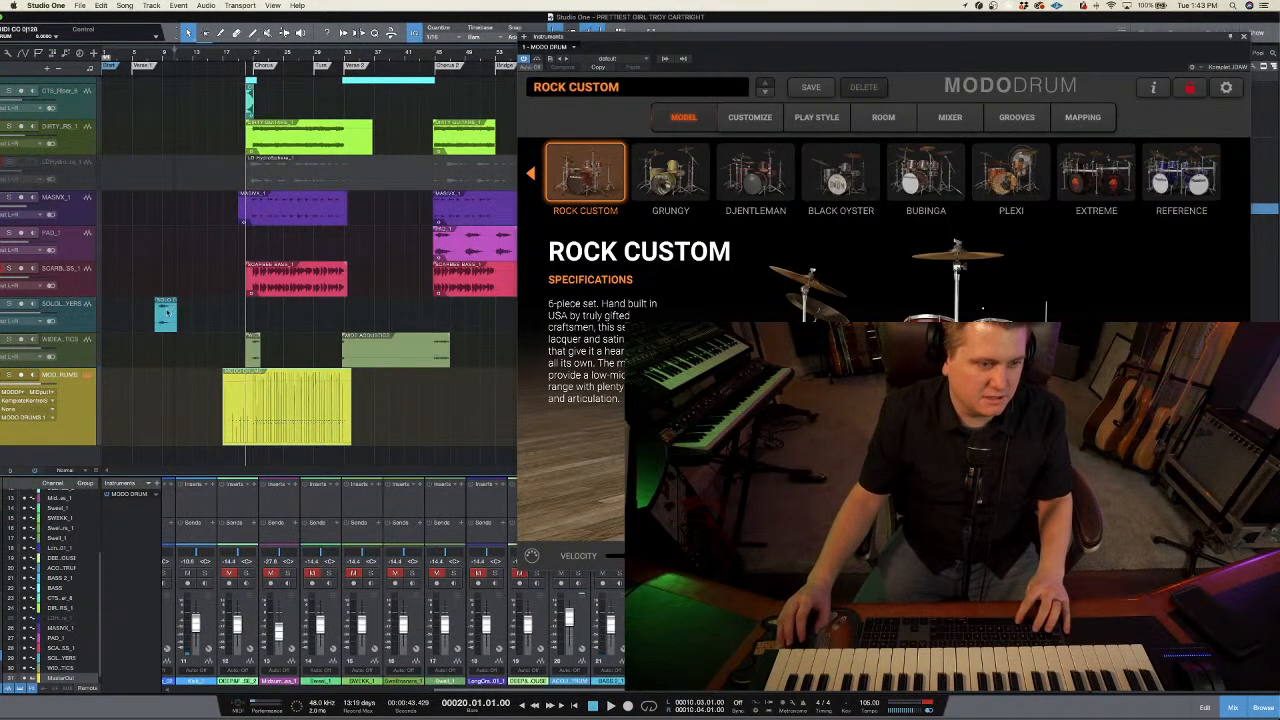
key("space")
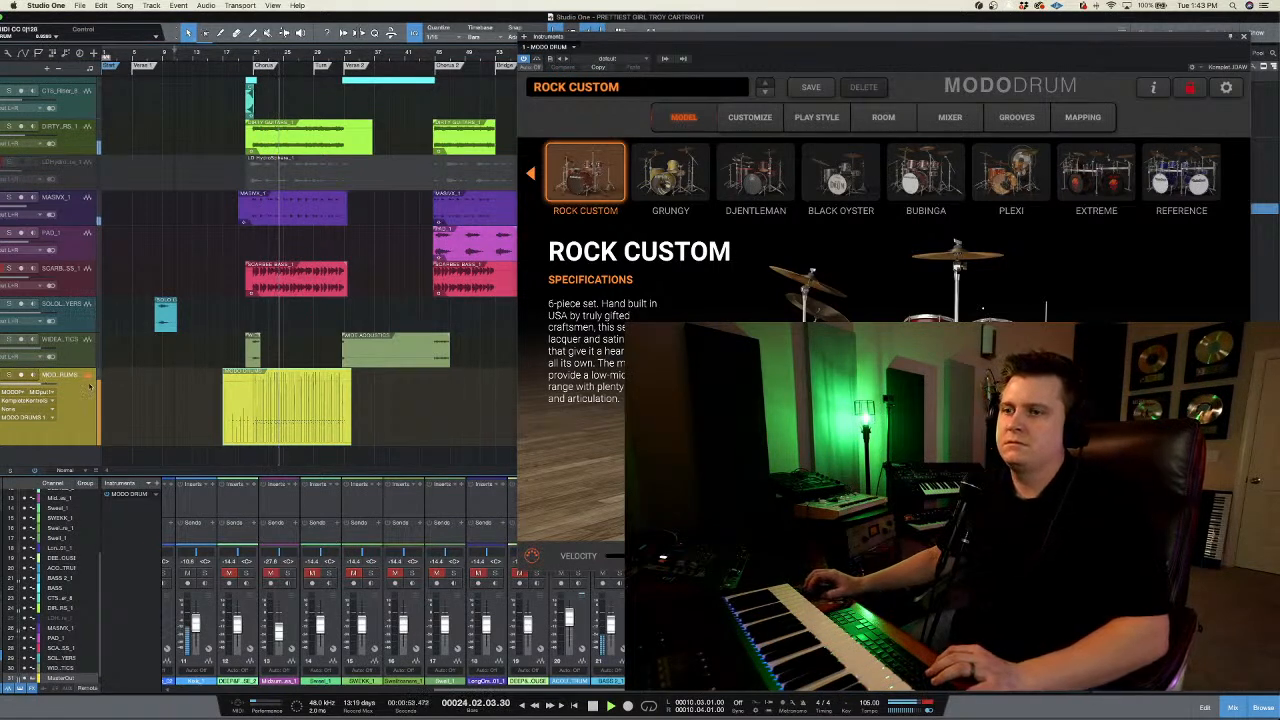
- Reposition the MODO DRUM window beside the recorded drum part and place the playback cursor at bar 19
left_click_drag(37, 384, 40, 375)
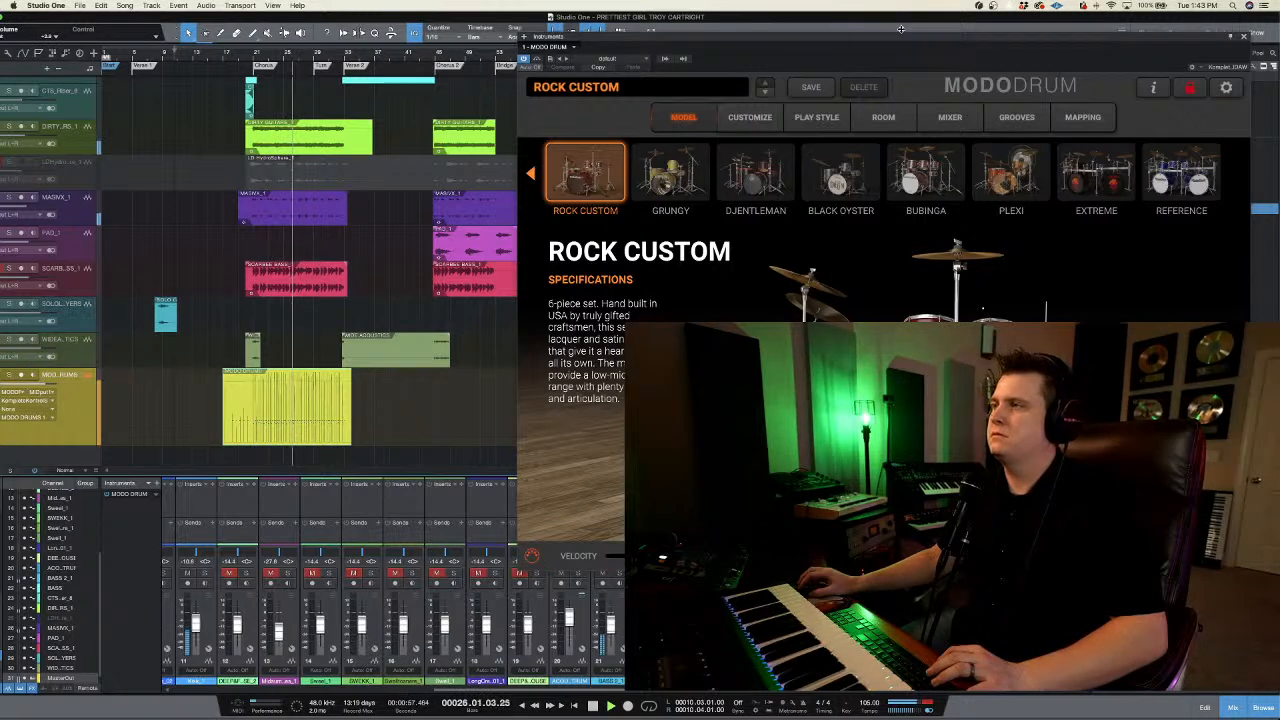
left_click_drag(899, 38, 602, 29)
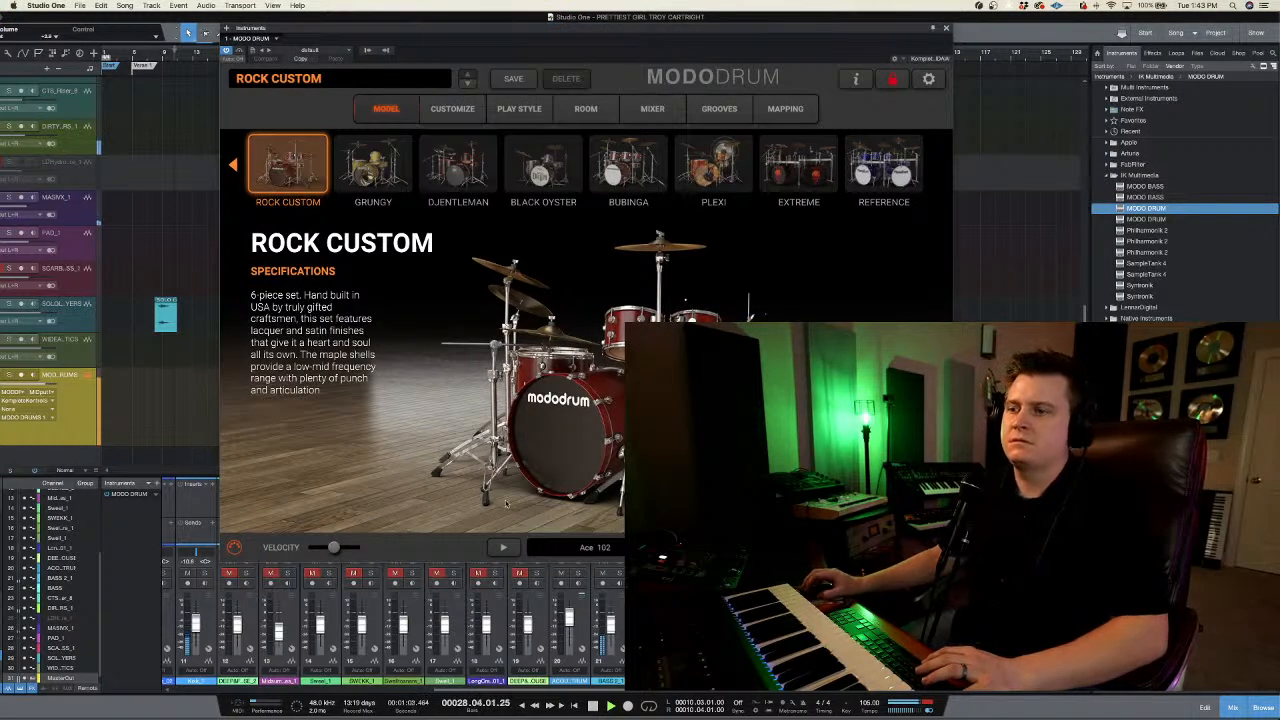
scroll(509, 588, "left", 10)
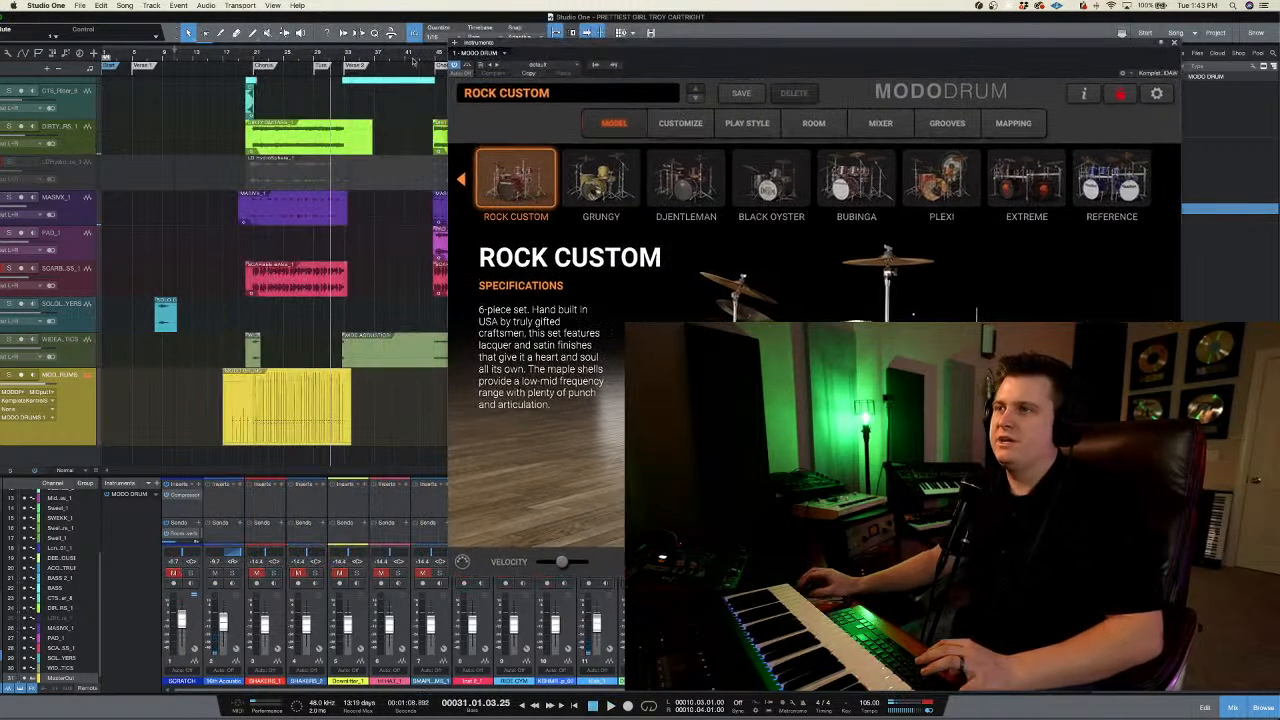
left_click(239, 64)
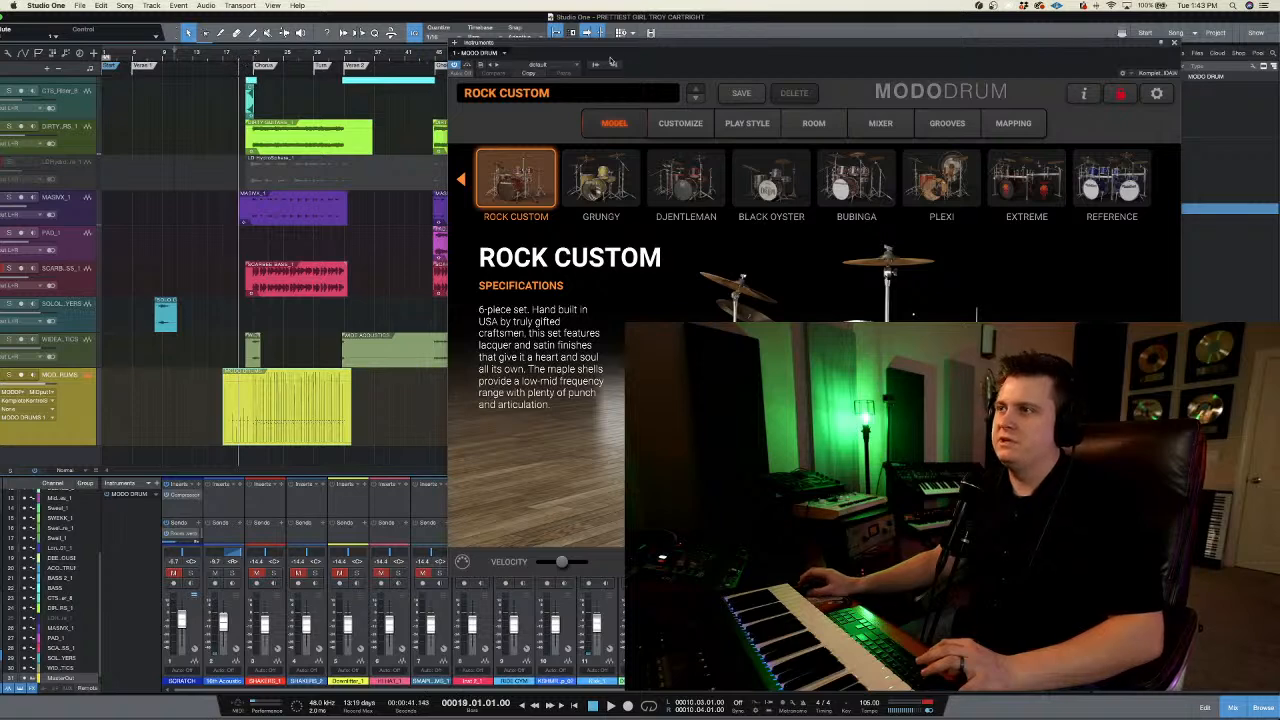
left_click_drag(617, 47, 503, 35)
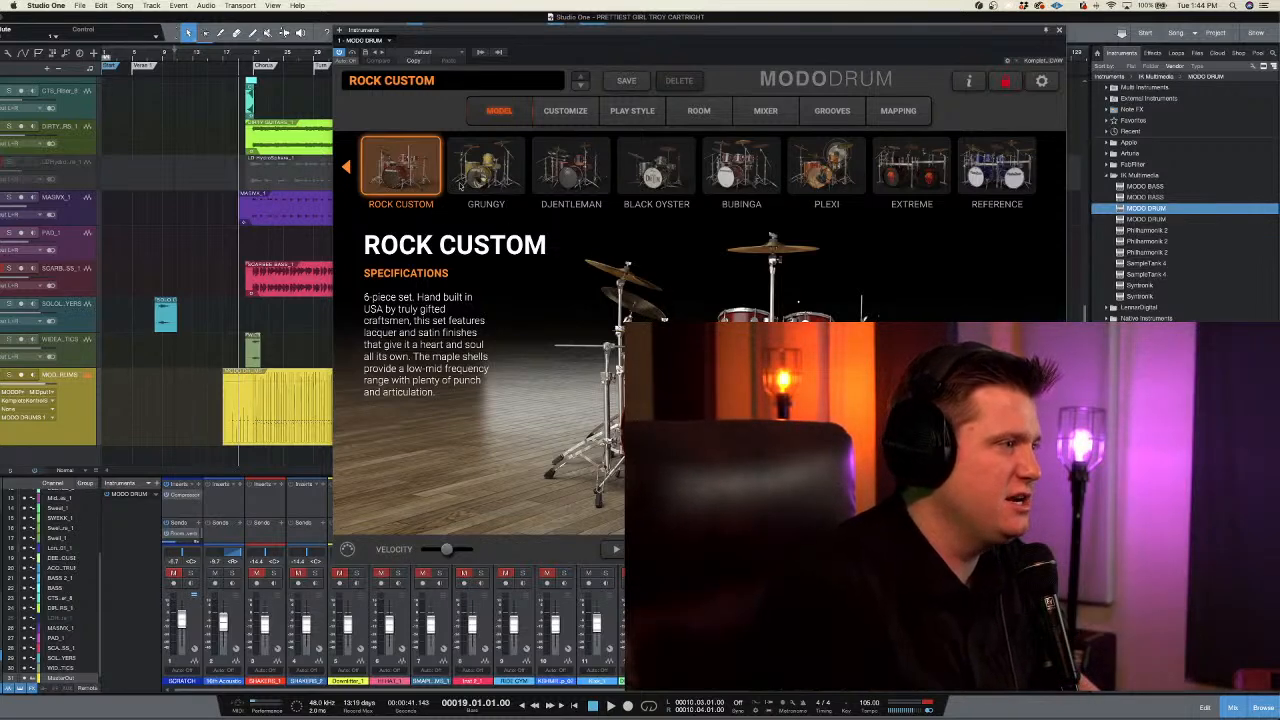
- Open the kit customization in MODO DRUM and examine the alternative models for the snare and toms
left_click(566, 111)
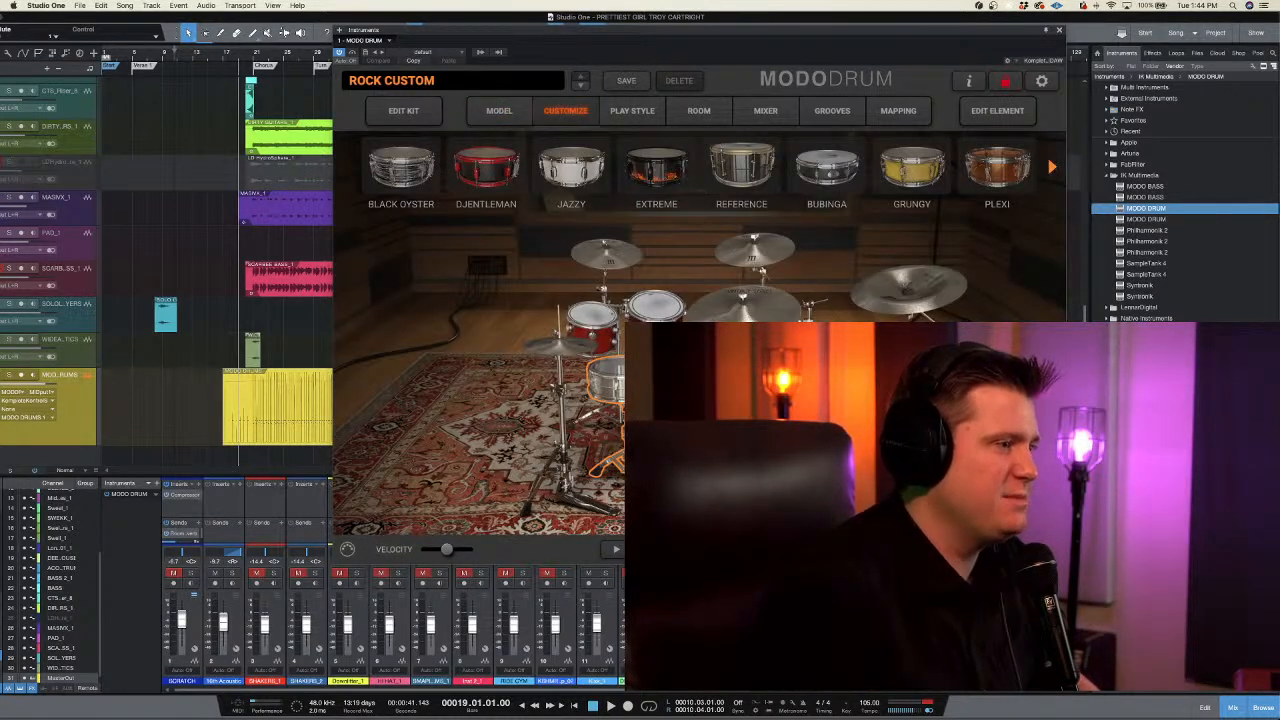
left_click(605, 334)
left_click(605, 380)
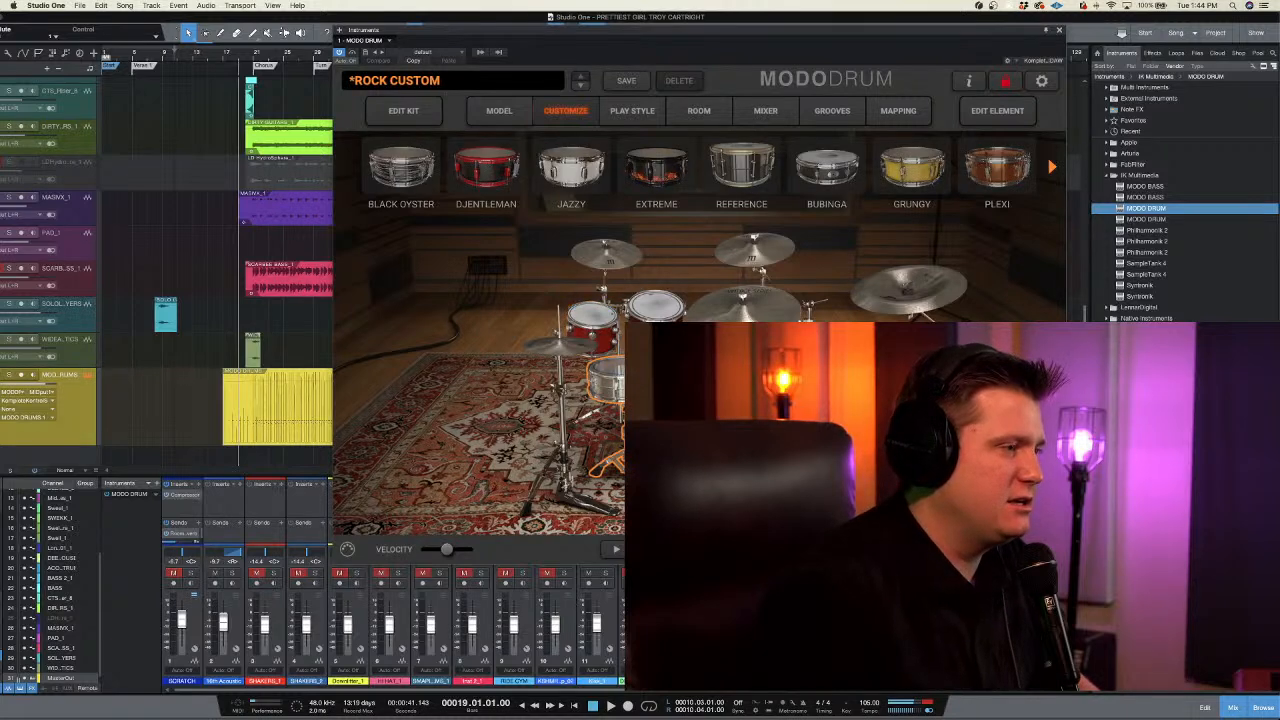
left_click(655, 305)
left_click(722, 375)
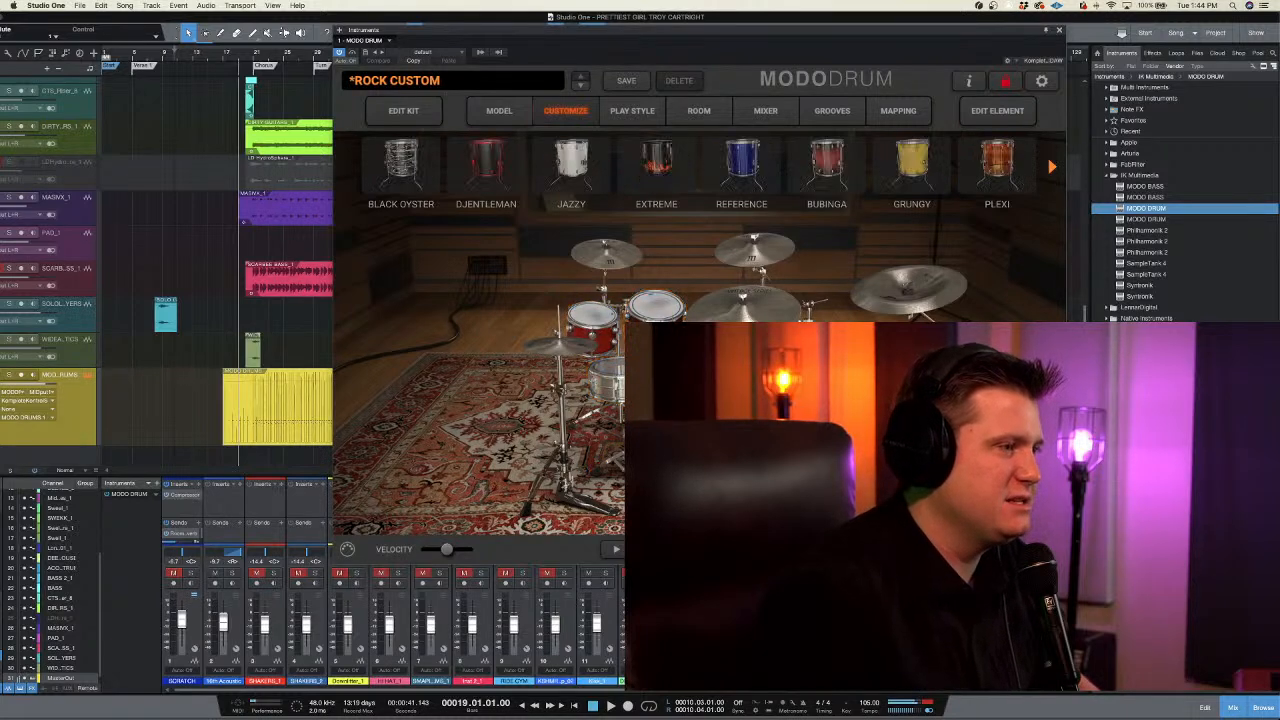
- Replace the snare with the Djentleman model and play the song from bar 19 to audition it
left_click(607, 372)
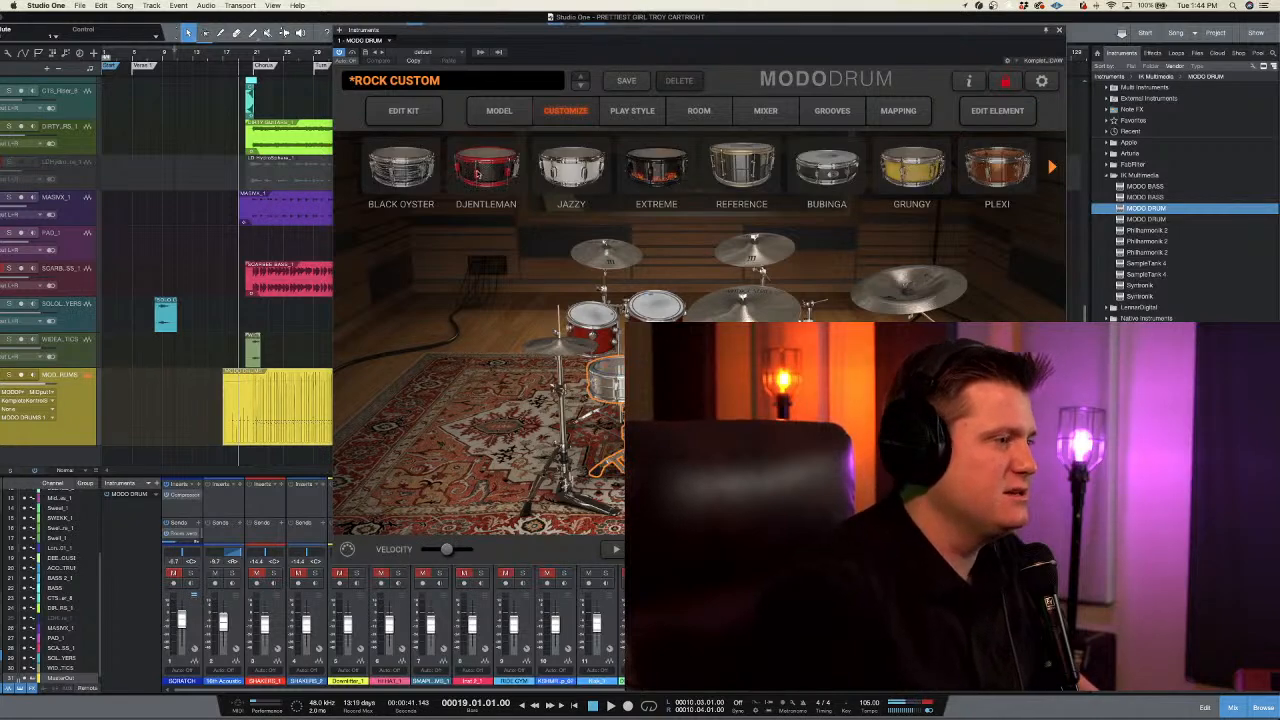
left_click(477, 172)
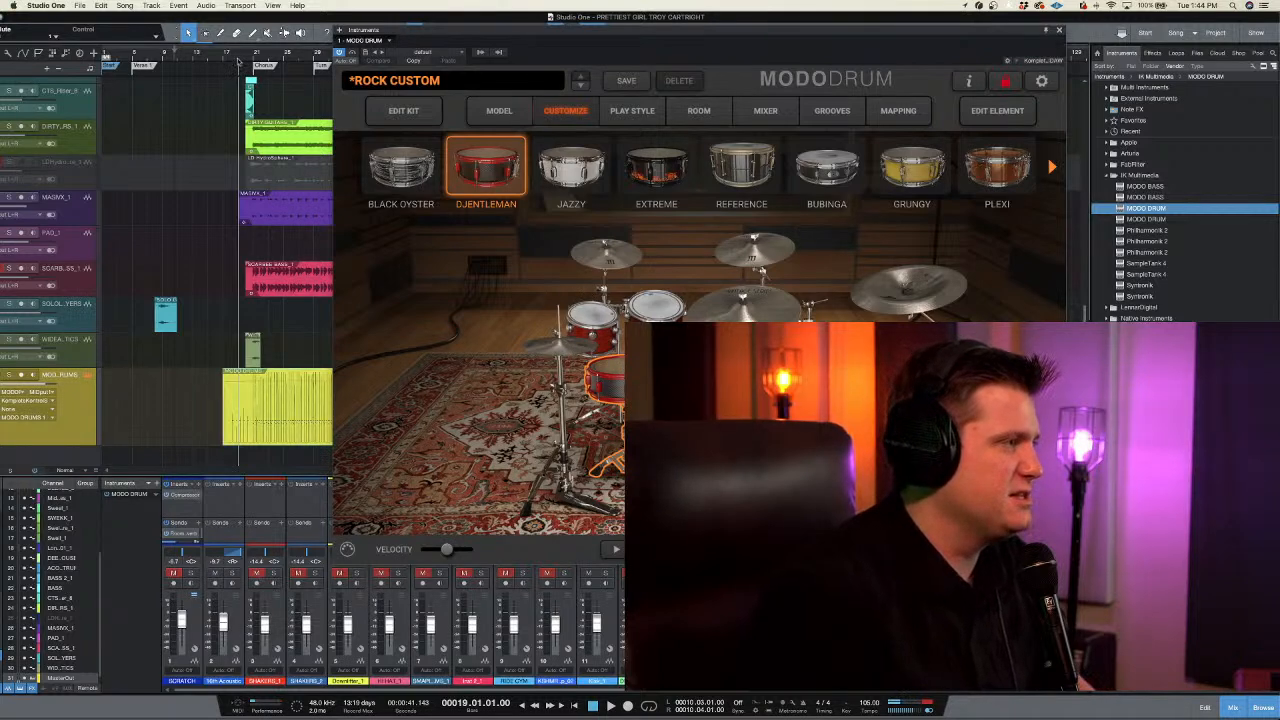
key("space")
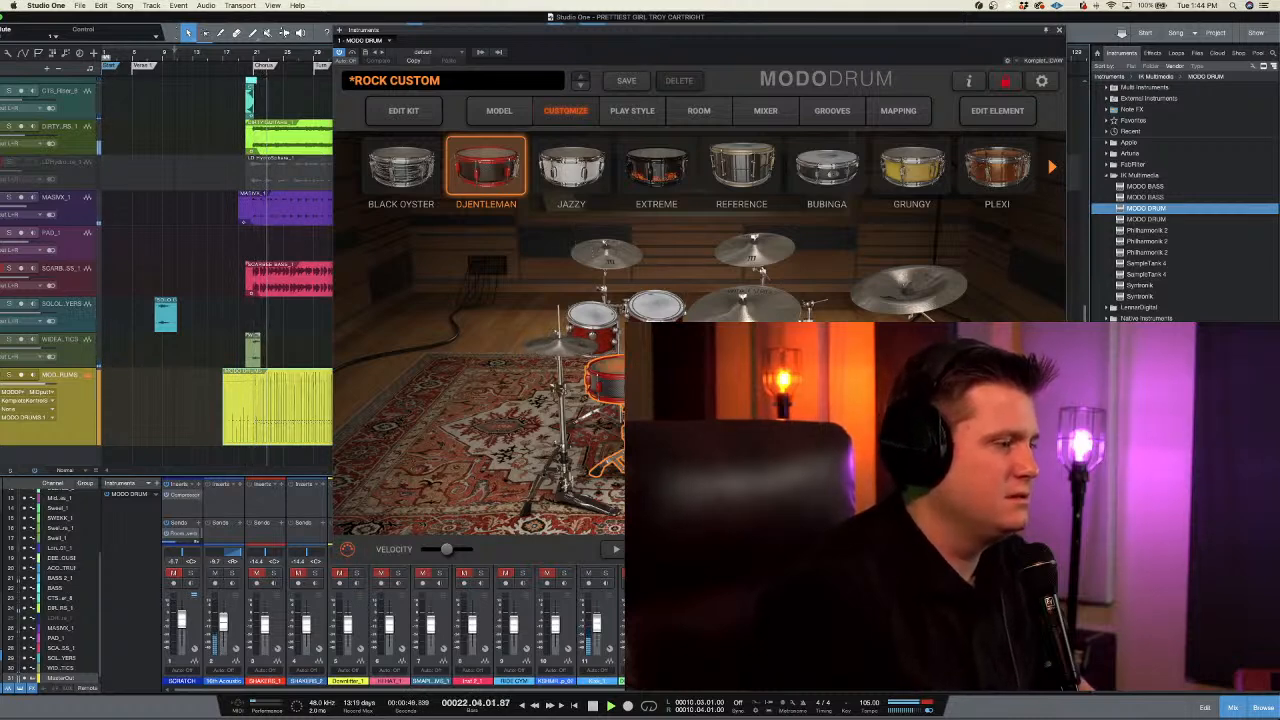
- Audition the Jazzy, Extreme, Reference, Bubinga and Grungy snares in turn
left_click(600, 175)
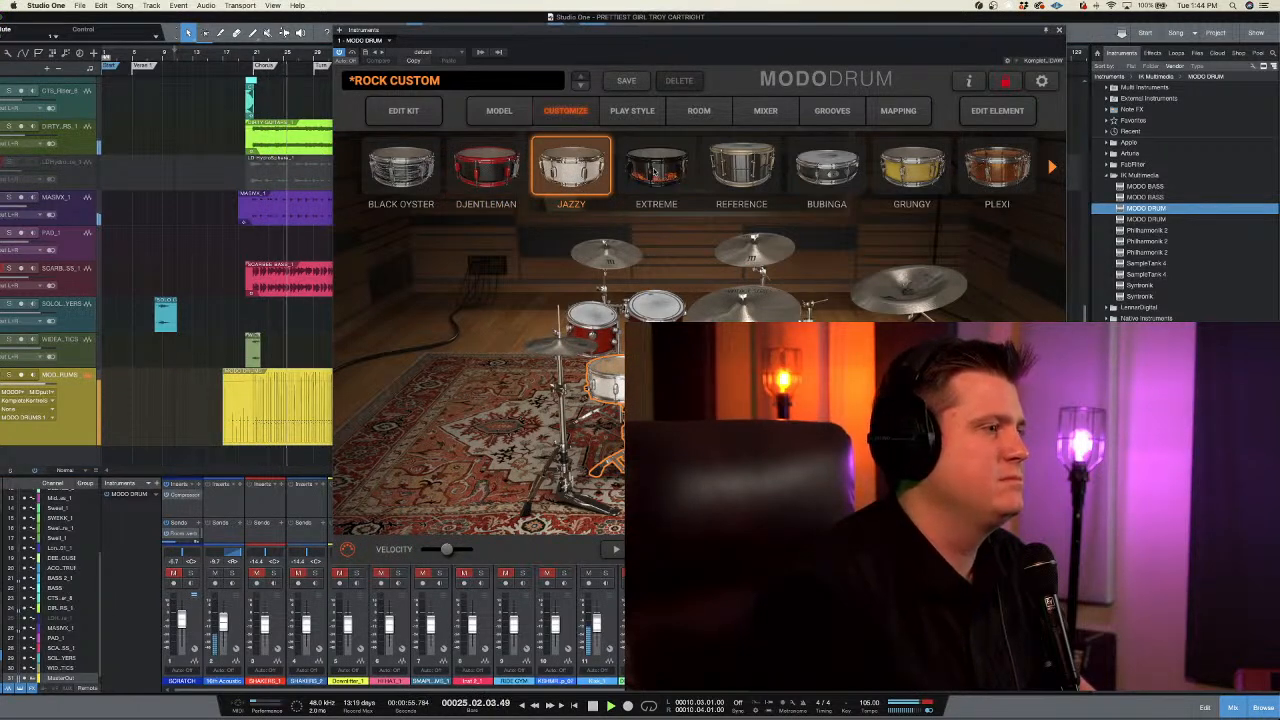
left_click(655, 174)
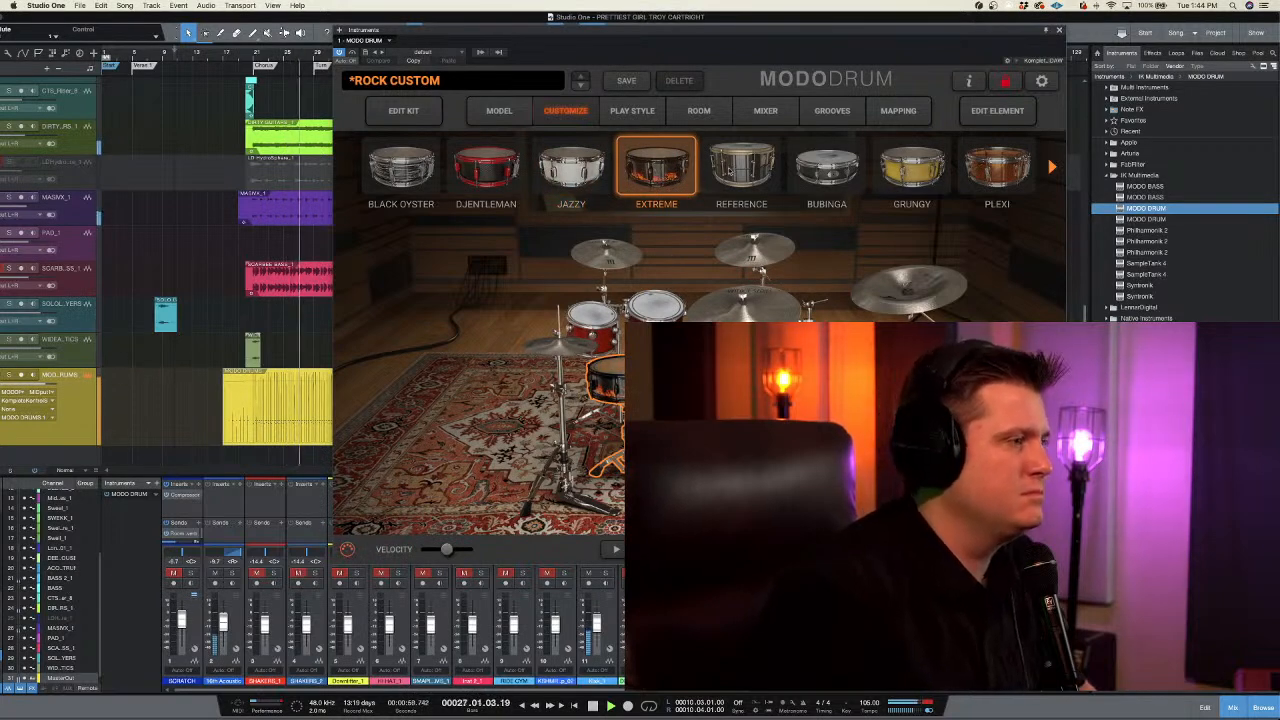
left_click(730, 172)
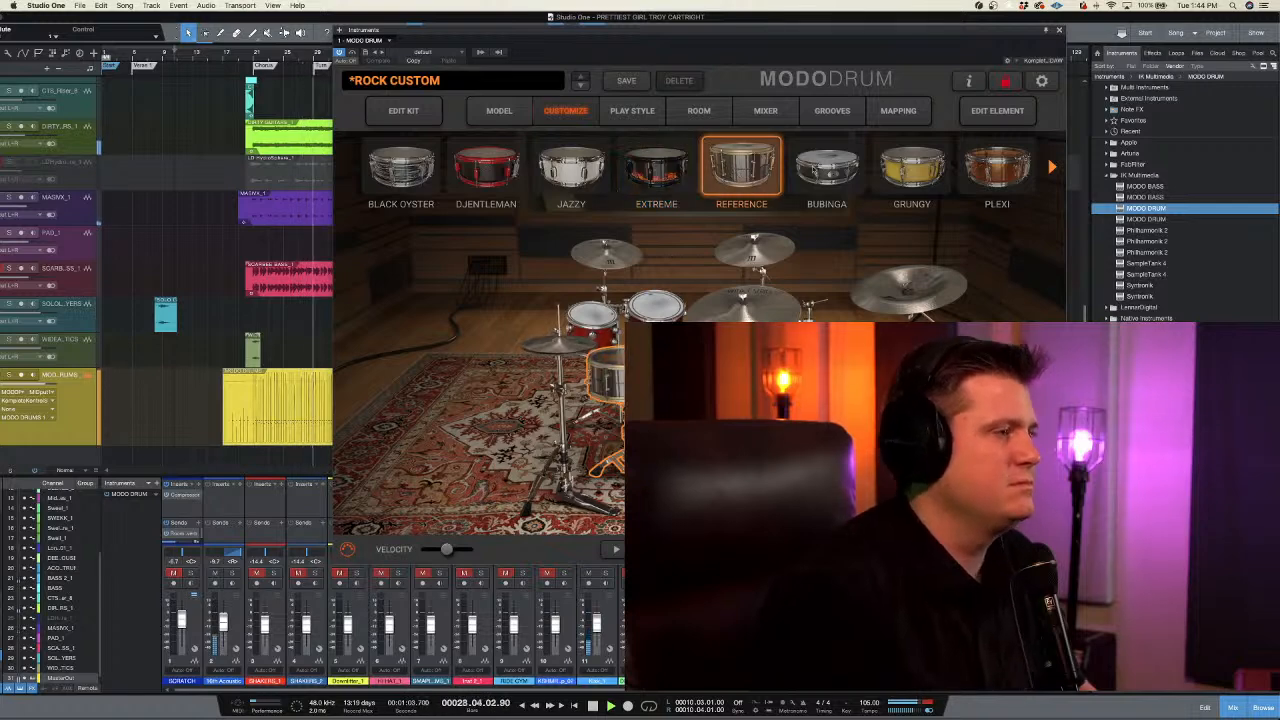
left_click(810, 170)
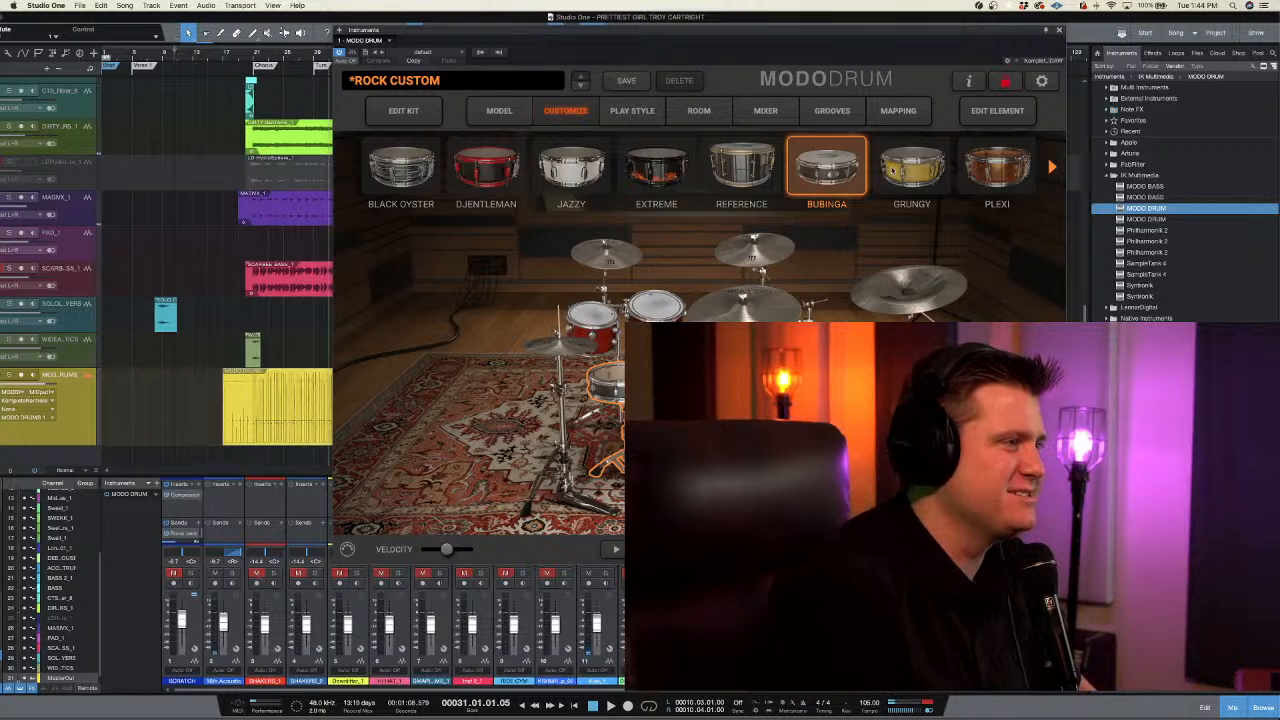
left_click(892, 168)
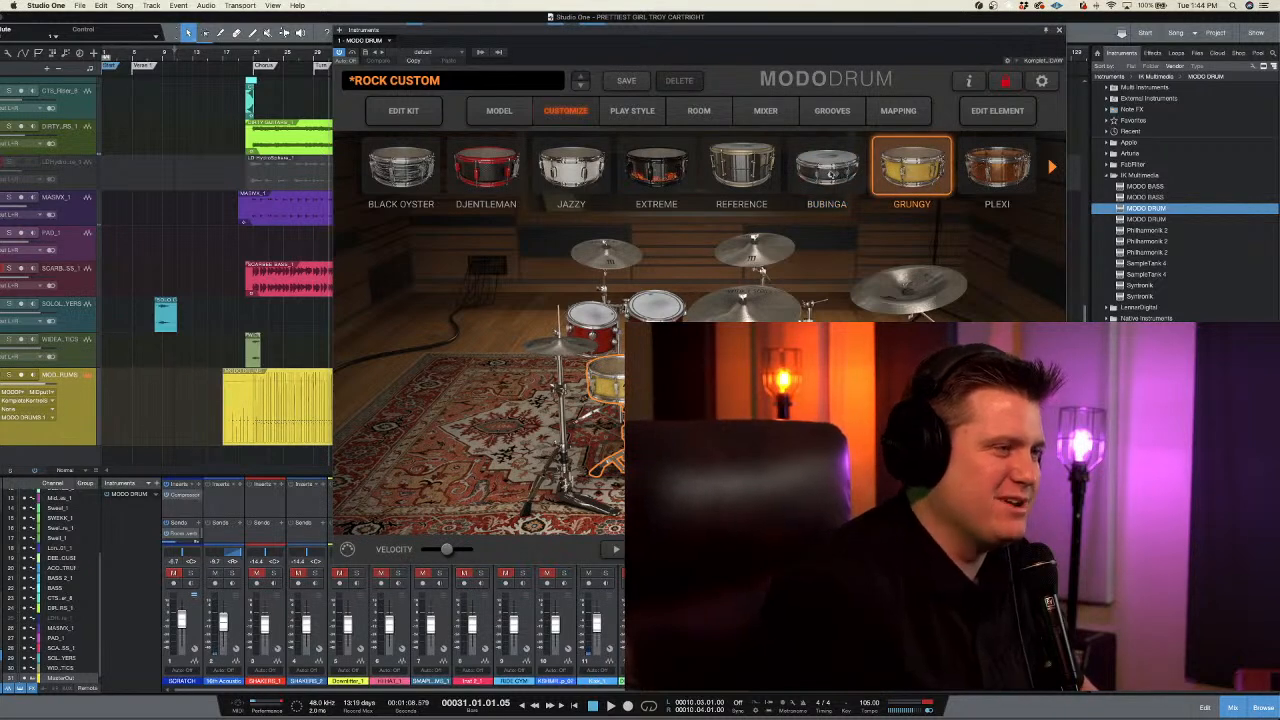
- Compare the Bubinga and Grungy snares during another playback from bar 19, and switch the snare to Plexi
left_click(831, 173)
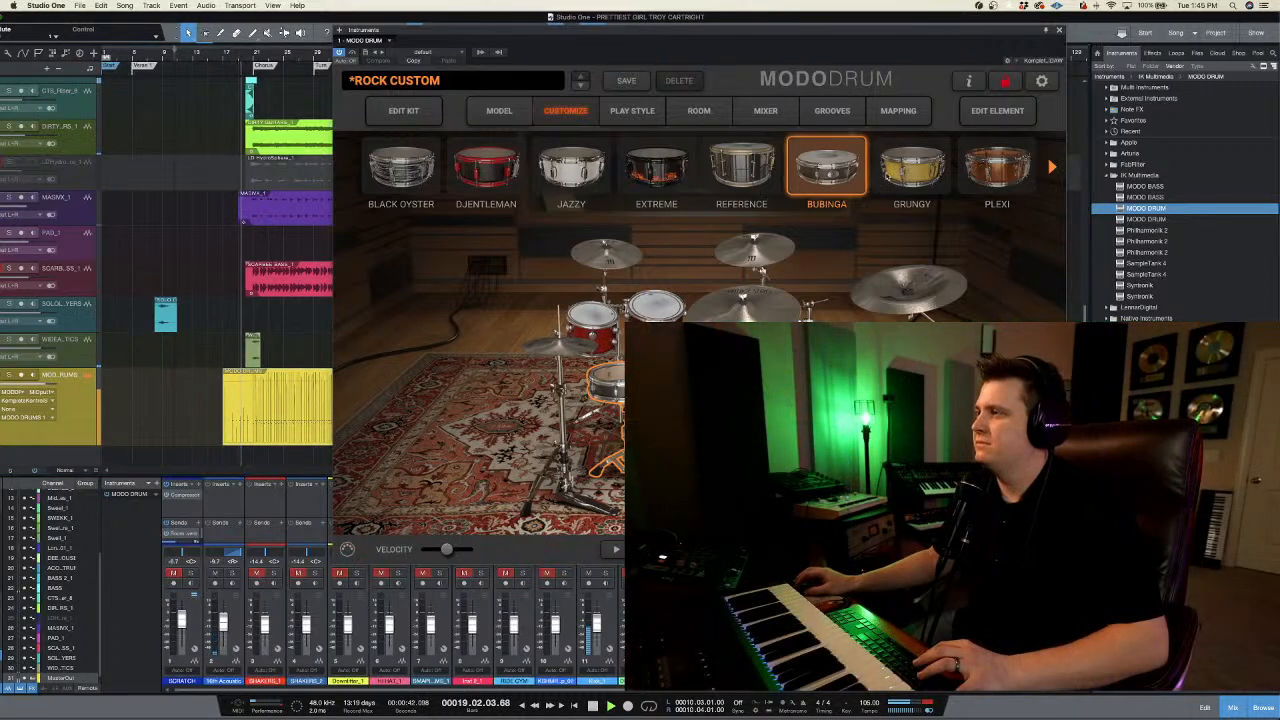
left_click(884, 172)
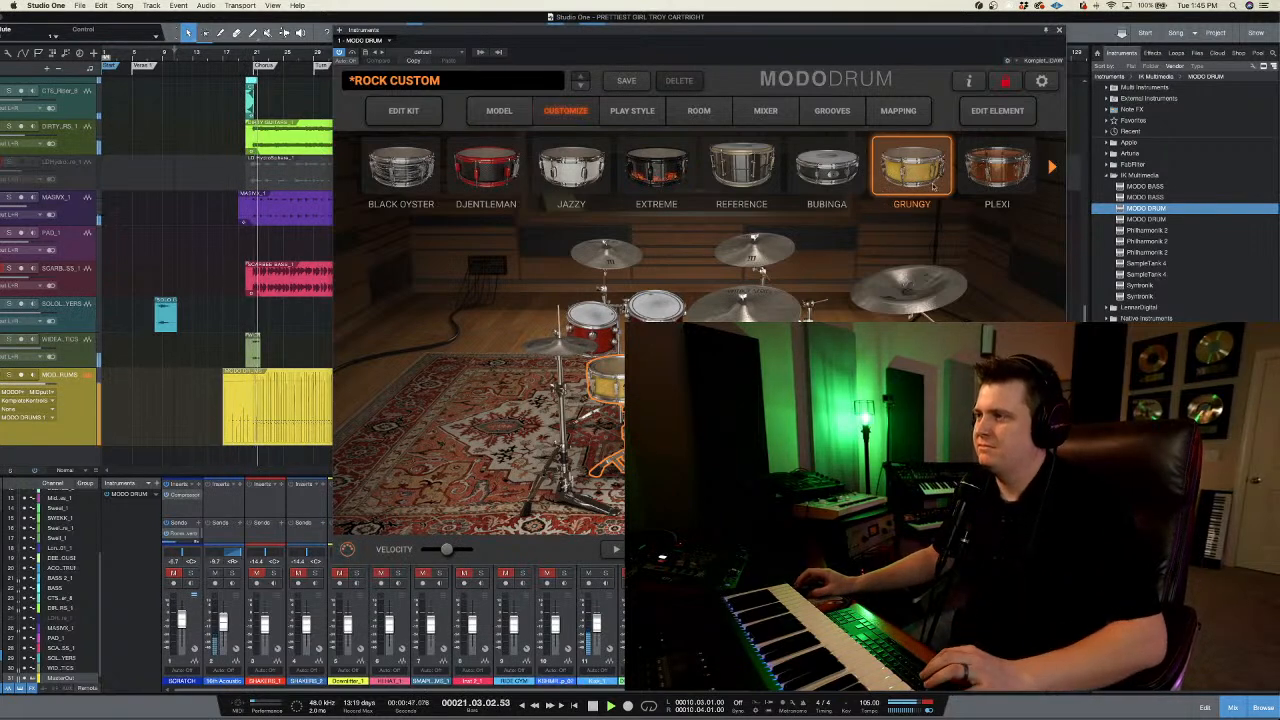
left_click(1001, 172)
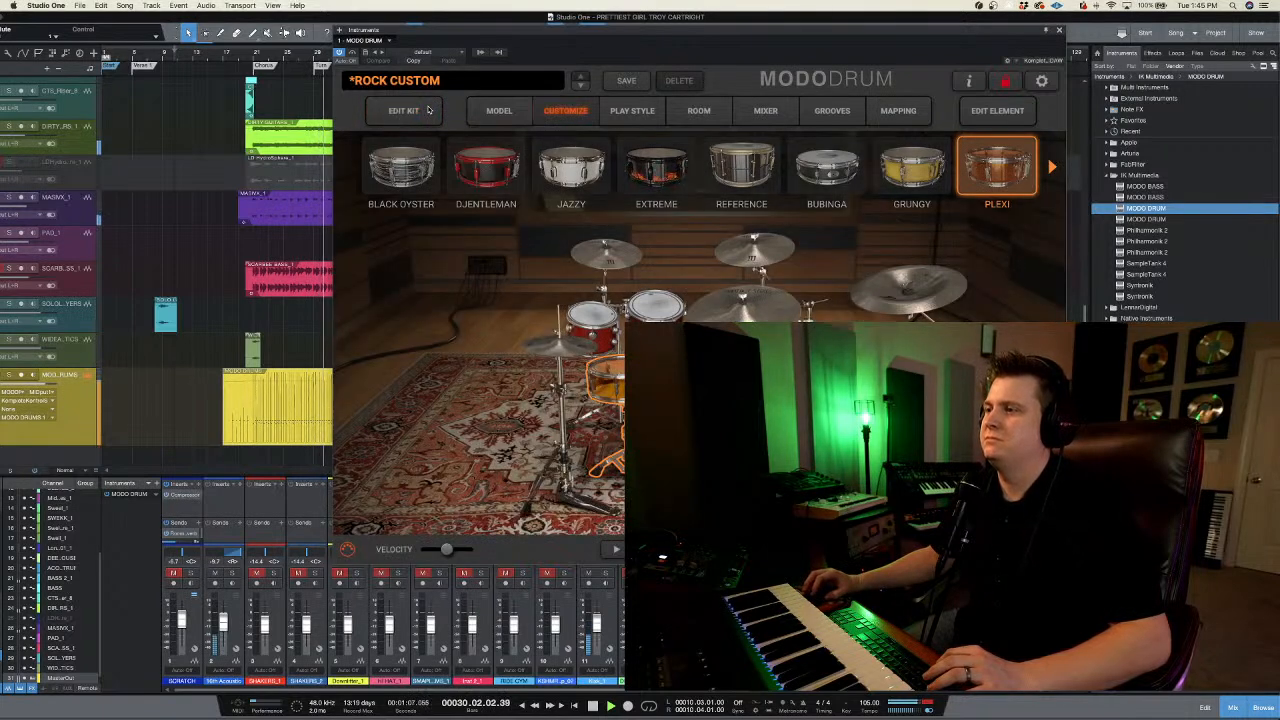
- Open the room selection and try the Garage, Bunker and Large Studio rooms on the playing drum part
left_click(498, 110)
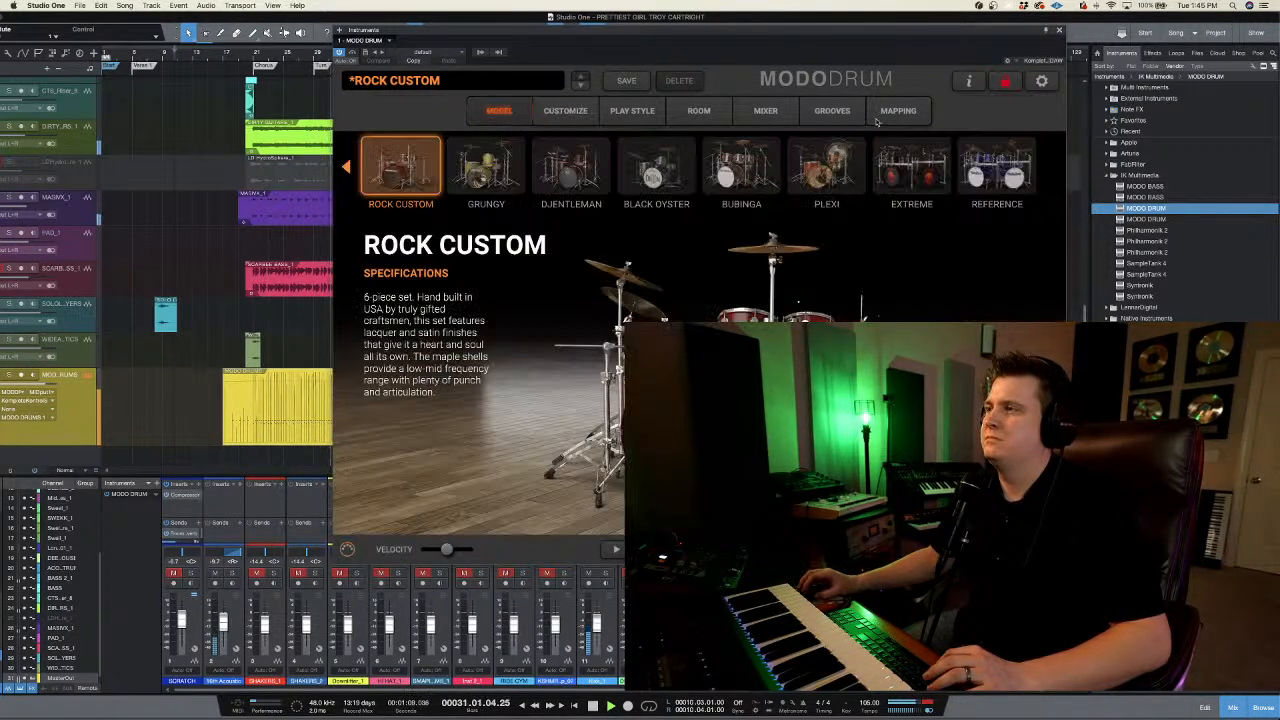
left_click(698, 117)
left_click(575, 170)
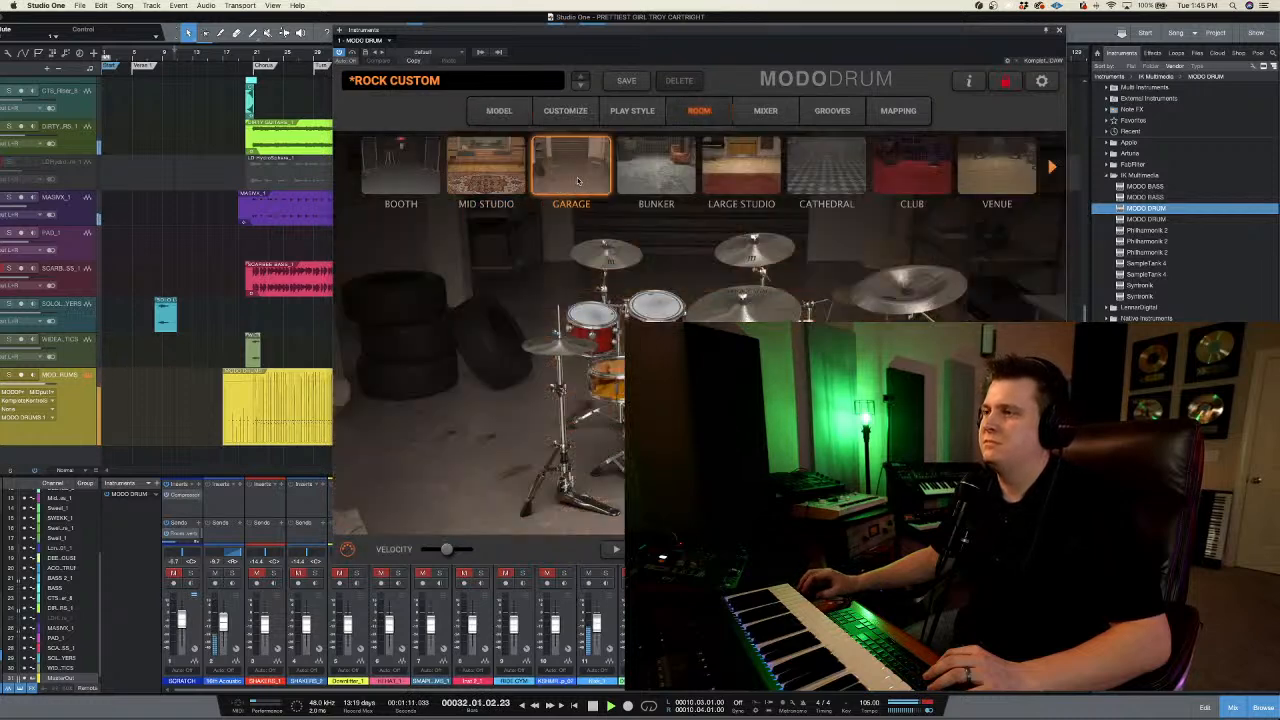
left_click(630, 174)
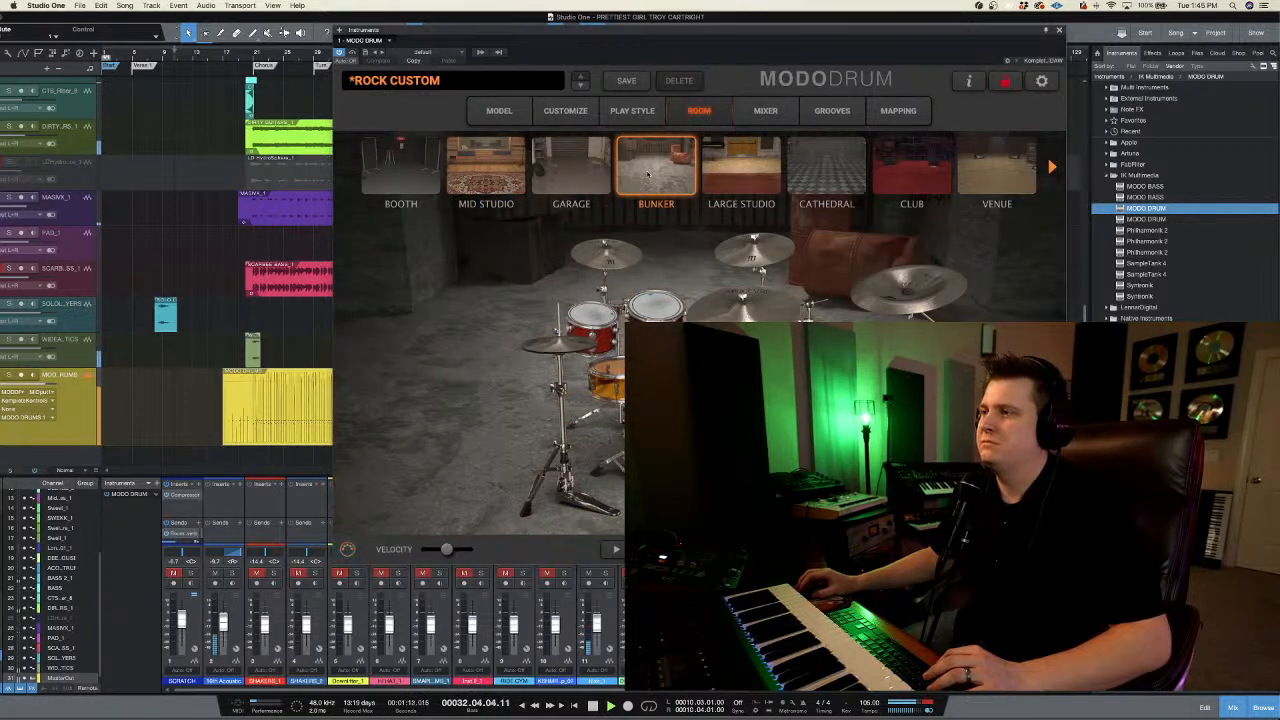
left_click(729, 172)
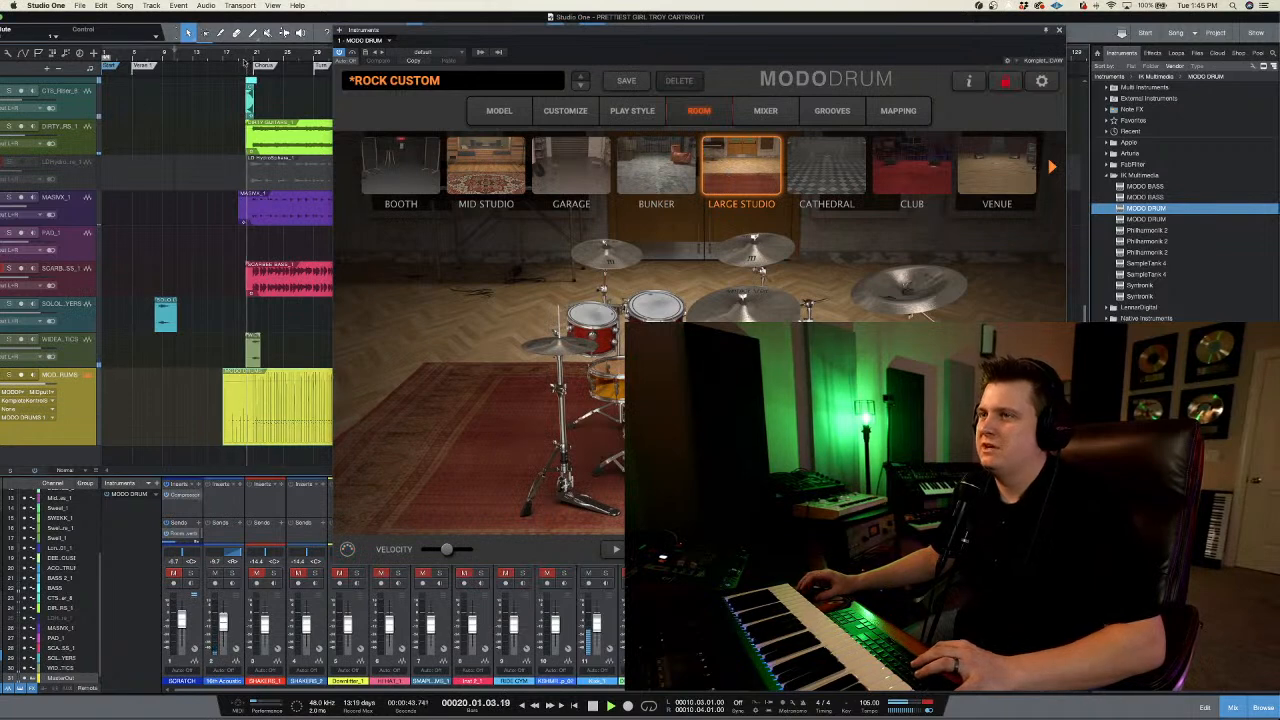
- Audition the Cathedral, Club and Venue rooms during playback, and set the room to Booth
left_click(839, 174)
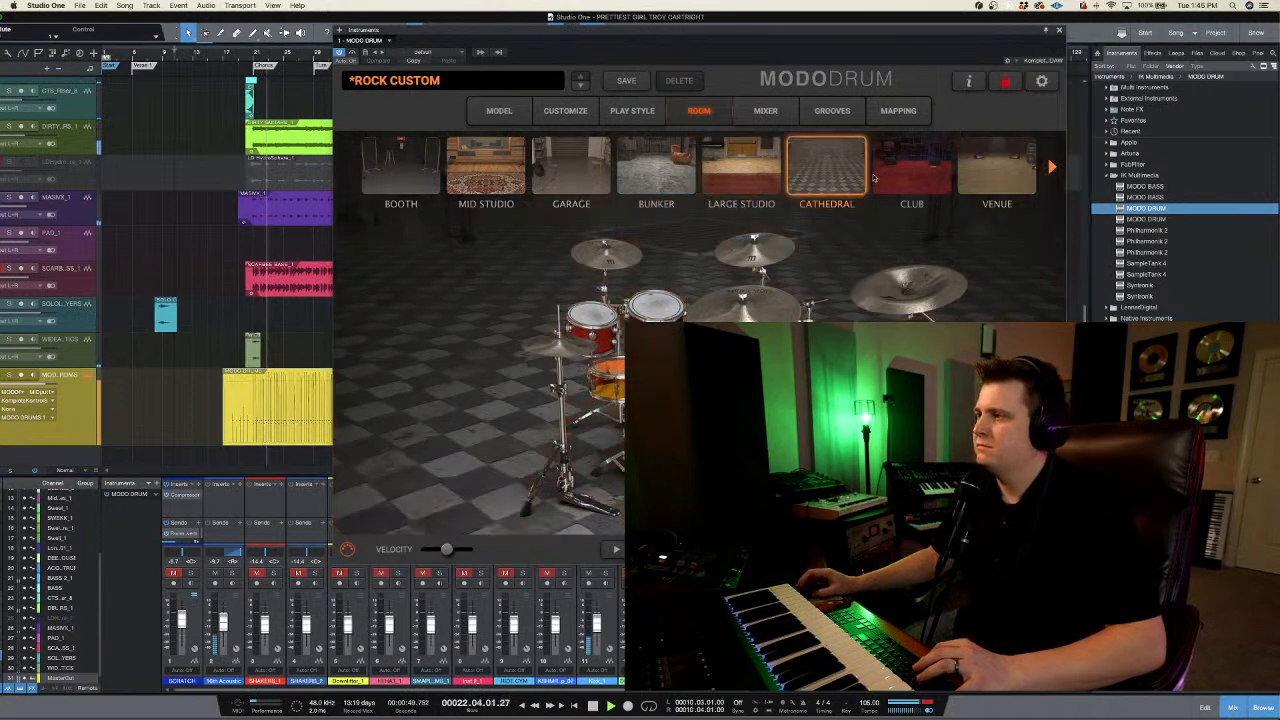
left_click(899, 175)
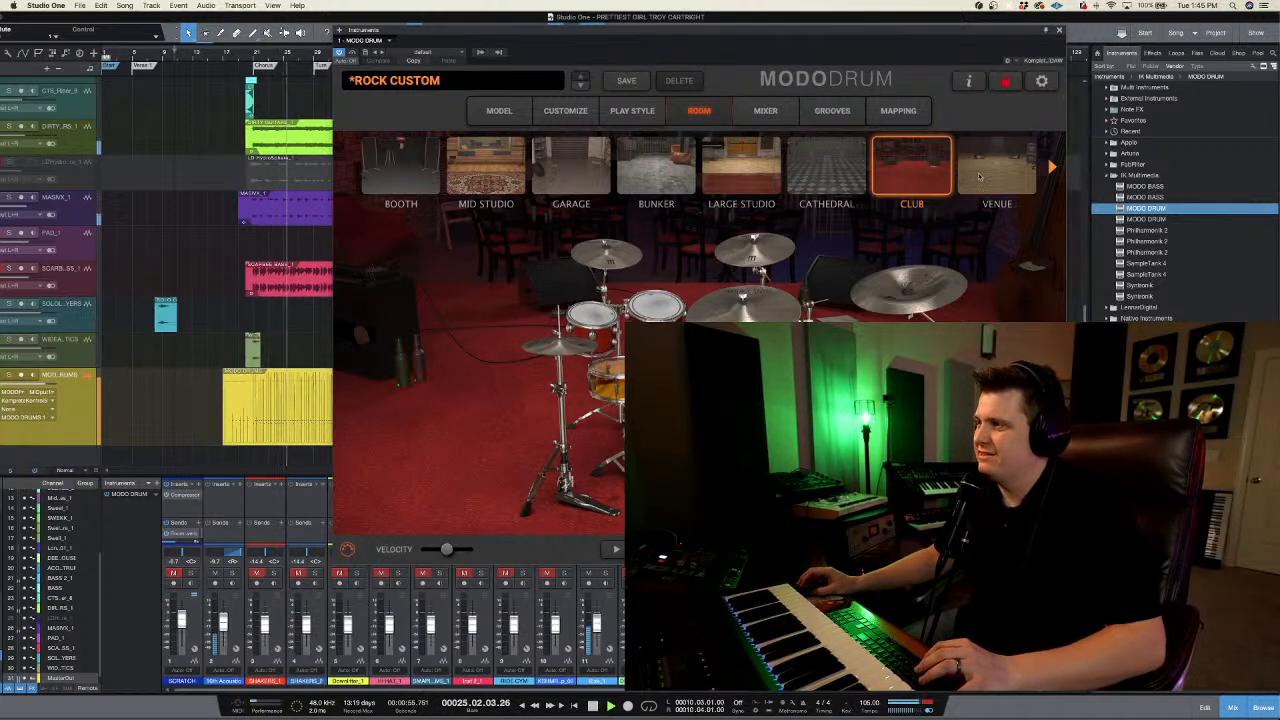
left_click(978, 175)
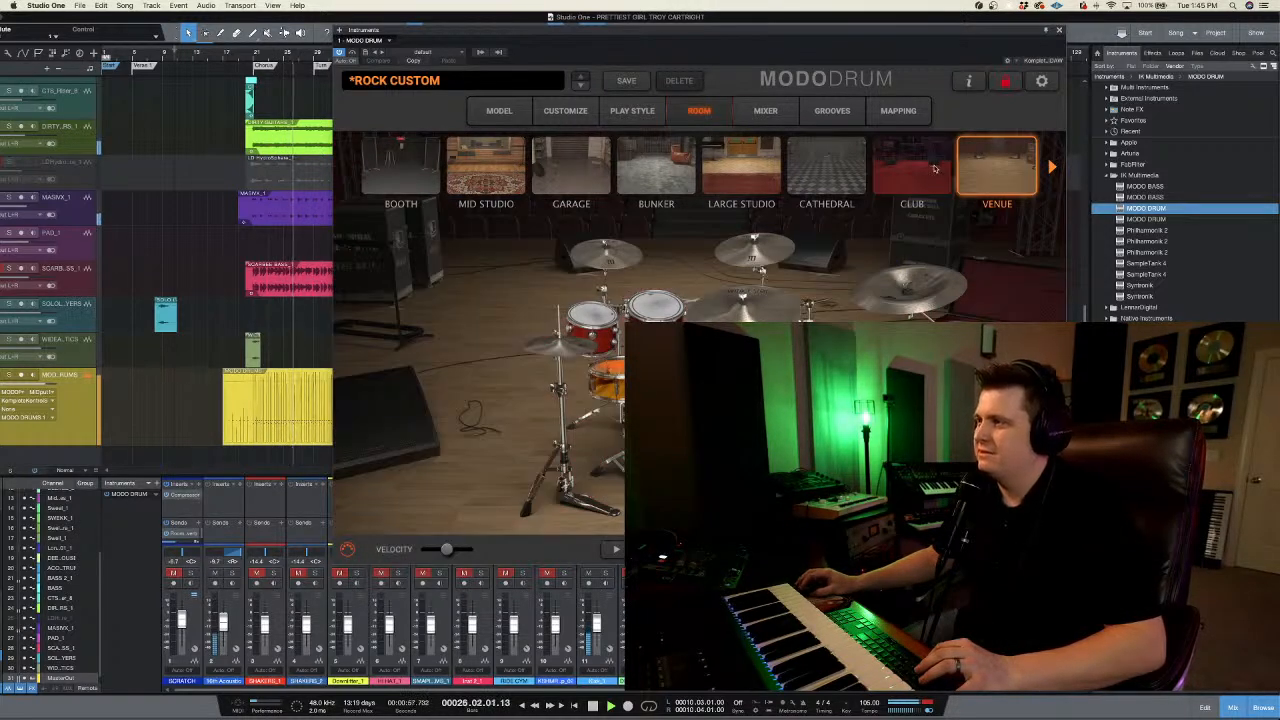
left_click(935, 168)
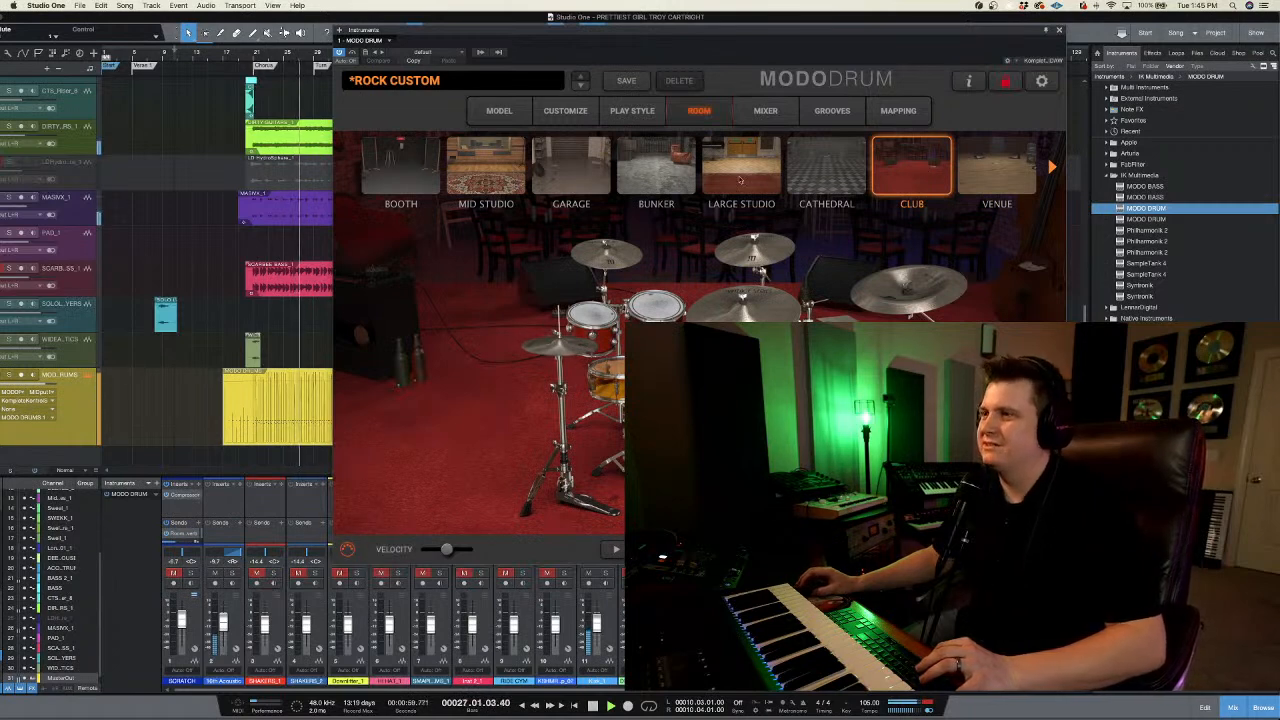
left_click(400, 168)
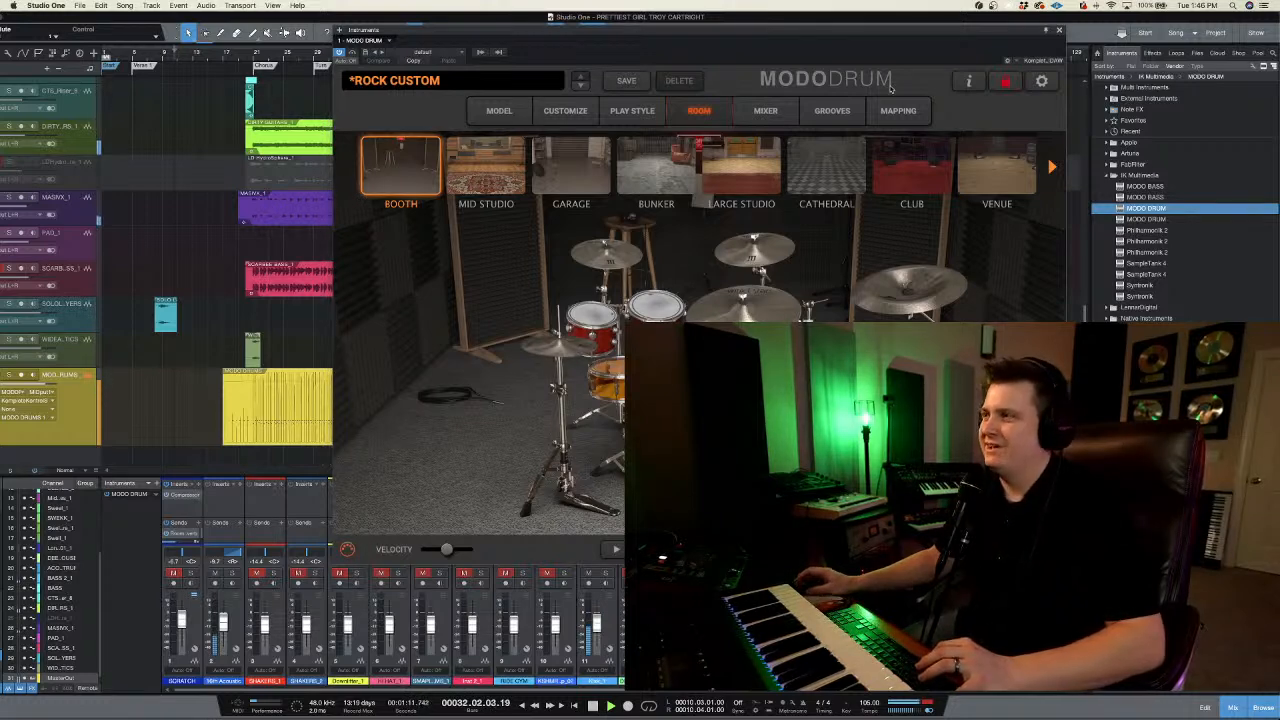
- Close the MODO DRUM window, select the MODO DRUMS track and increase the height of the mixer
left_click(1059, 31)
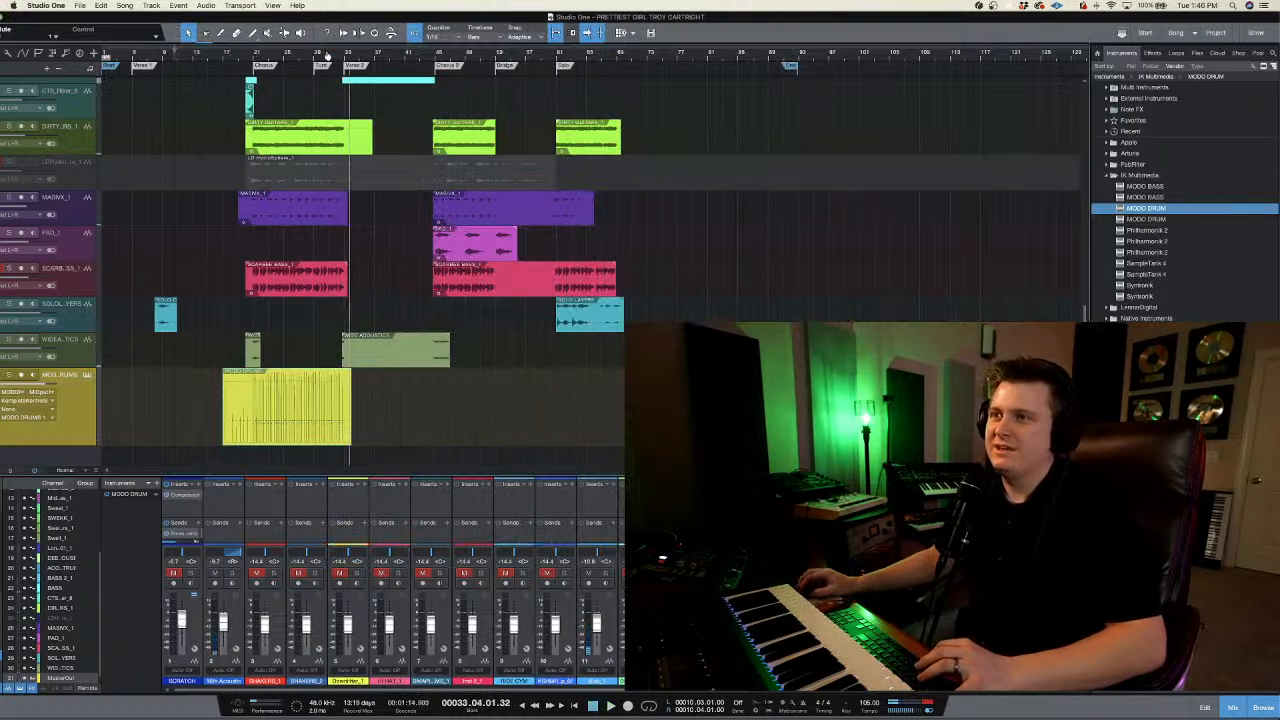
left_click(68, 400)
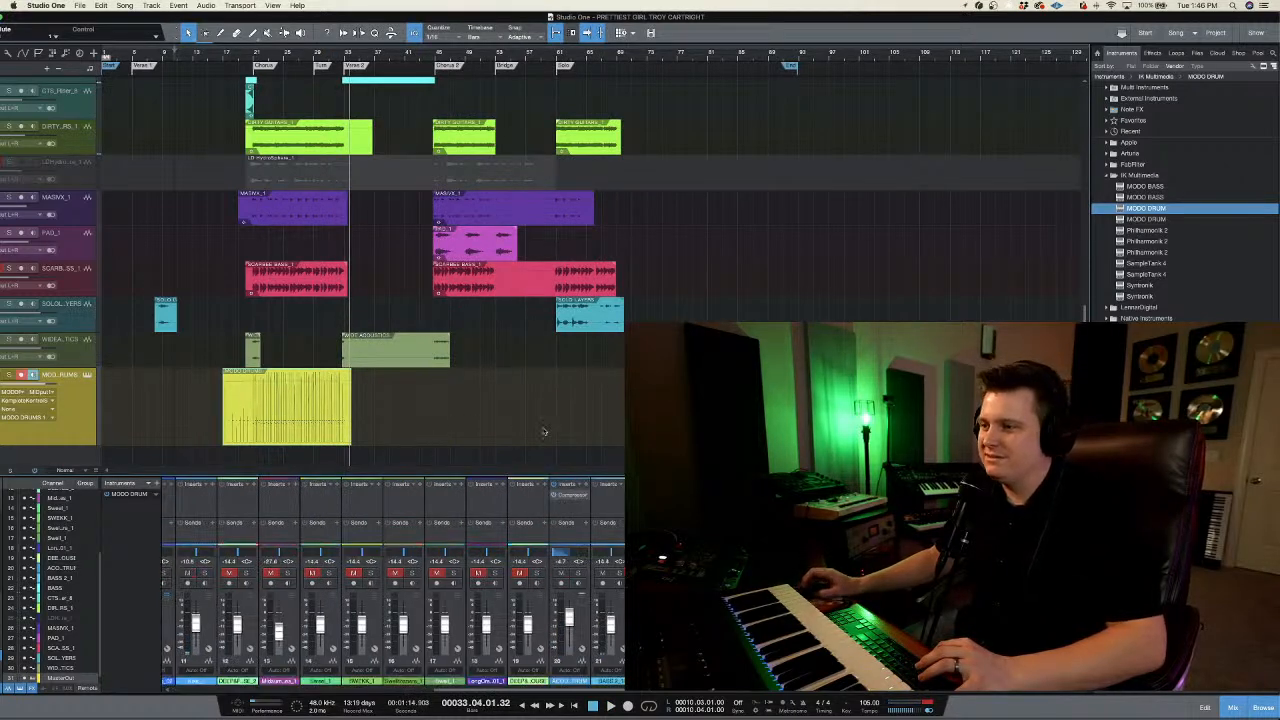
left_click_drag(174, 475, 174, 396)
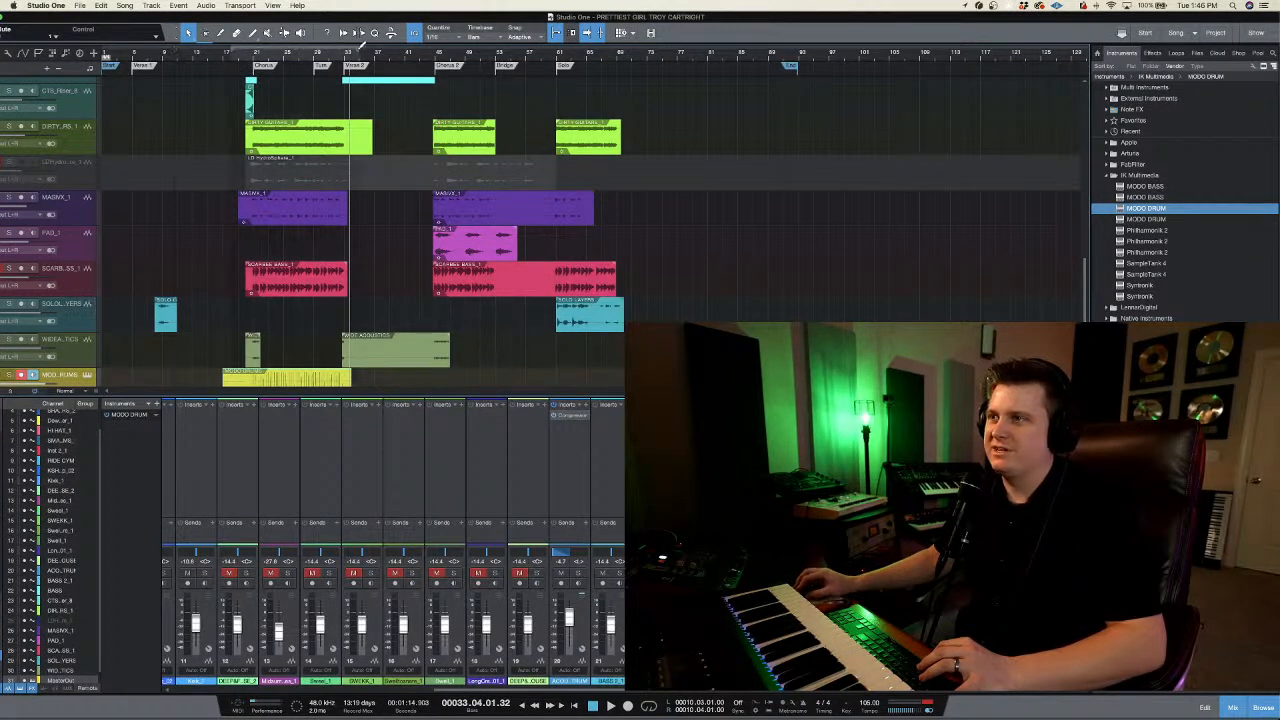
- Set a loop from bar 18 to bar 35 around the first chorus, turn looping on and play the section
key("space")
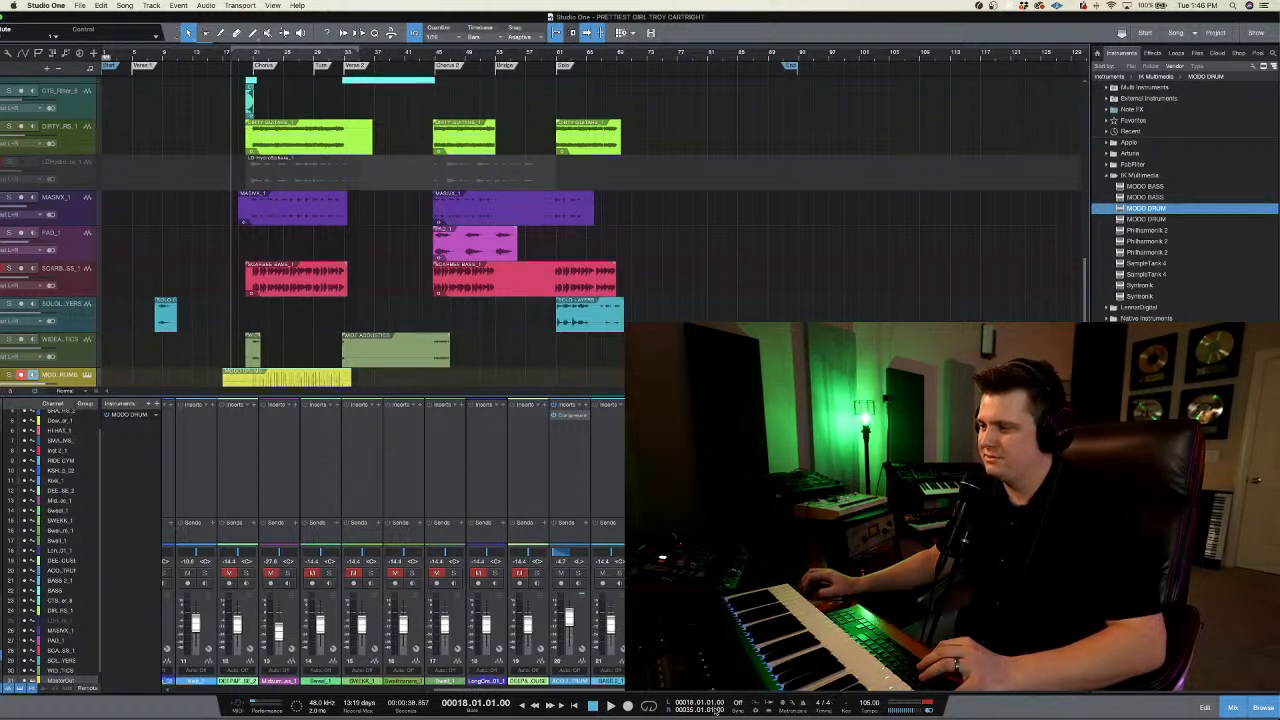
left_click(648, 706)
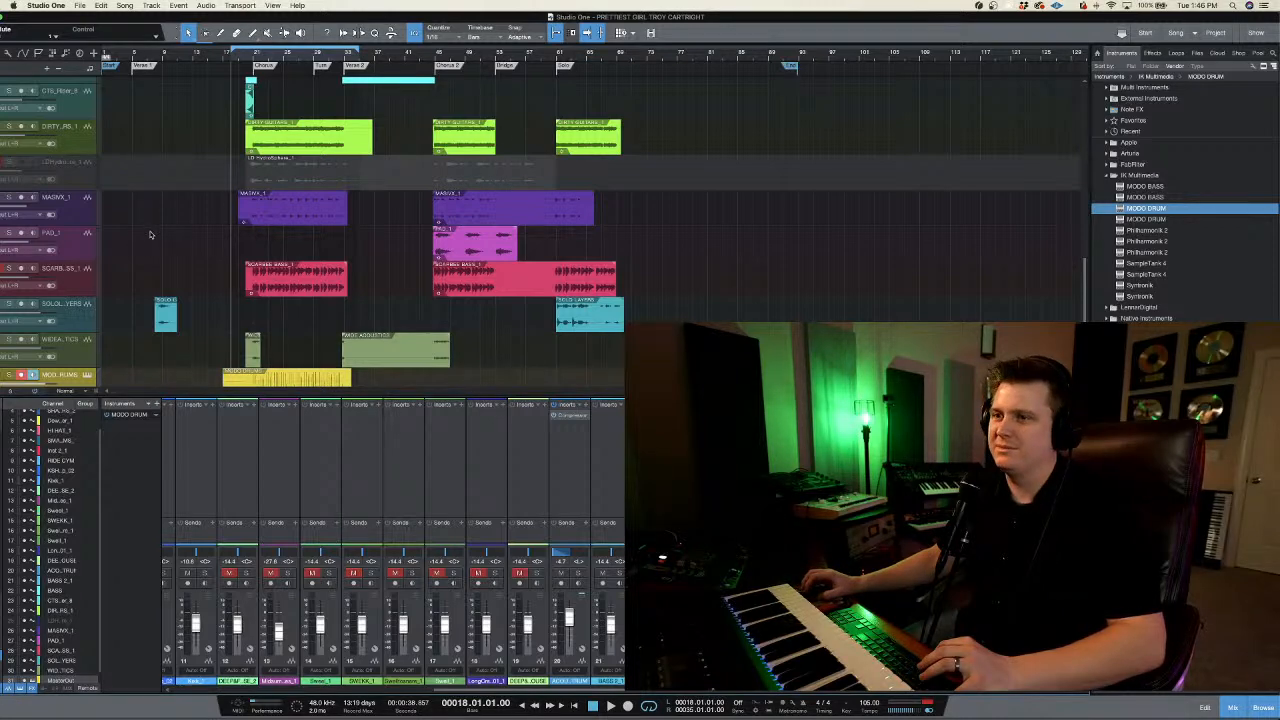
scroll(152, 236, "down", 3)
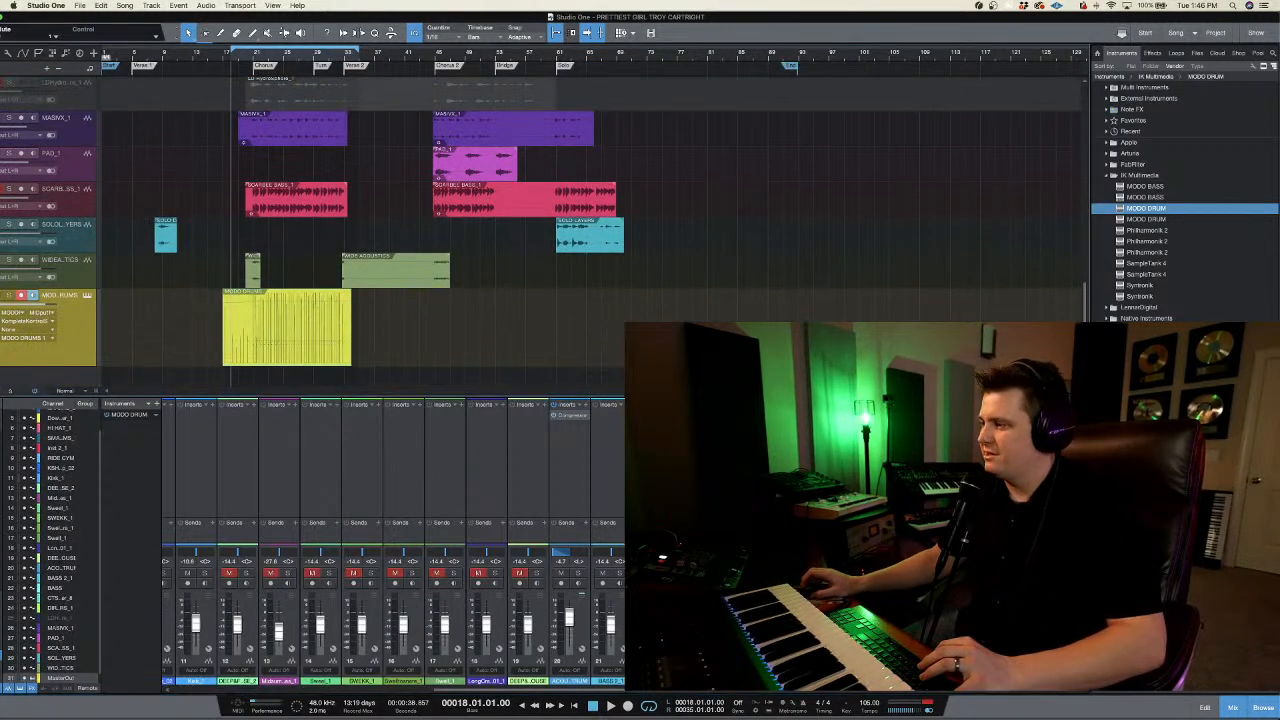
left_click(243, 60)
key("space")
scroll(193, 390, "left", 5)
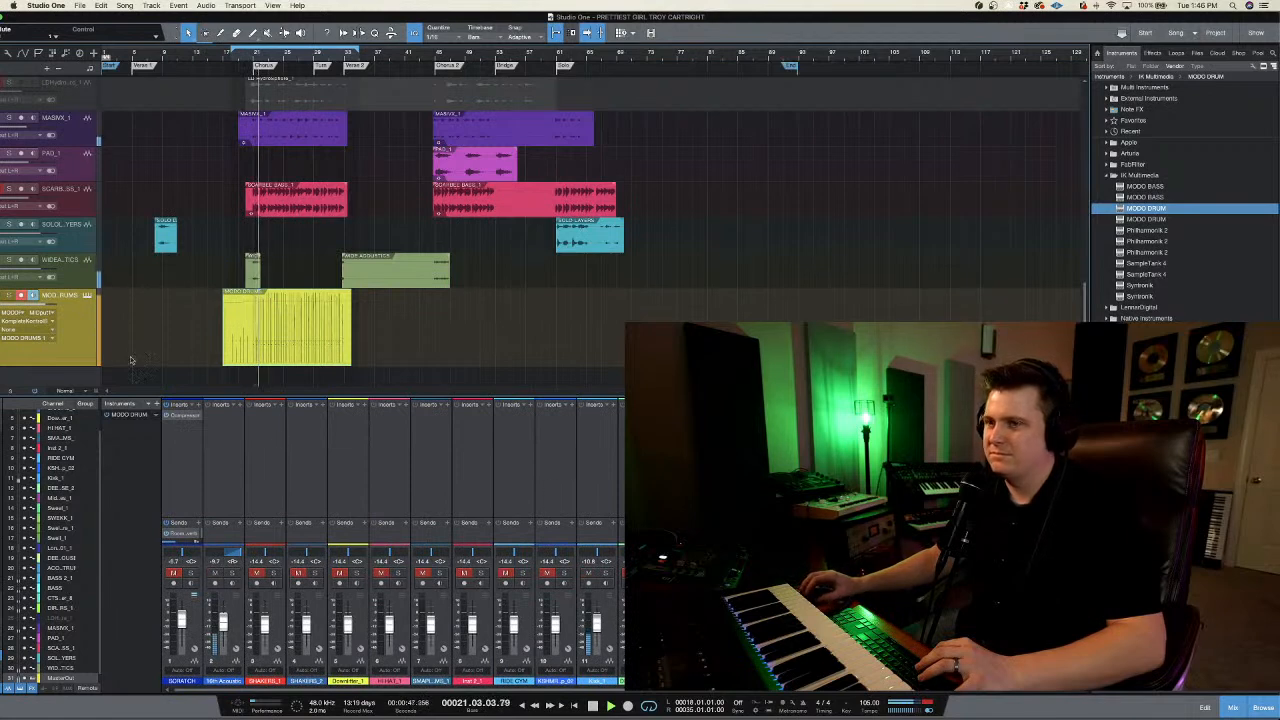
- Search the effects for "compre" and insert the Compressor on the Master Out channel
scroll(193, 390, "right", 5)
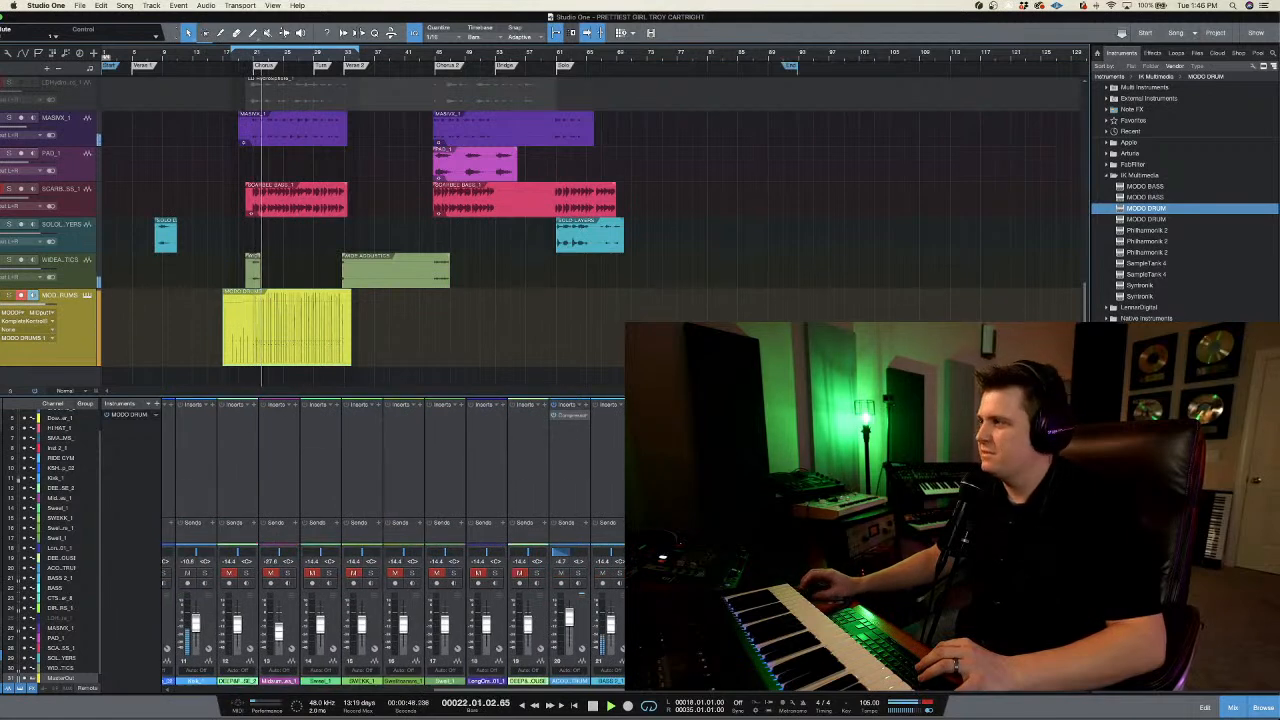
left_click(1155, 53)
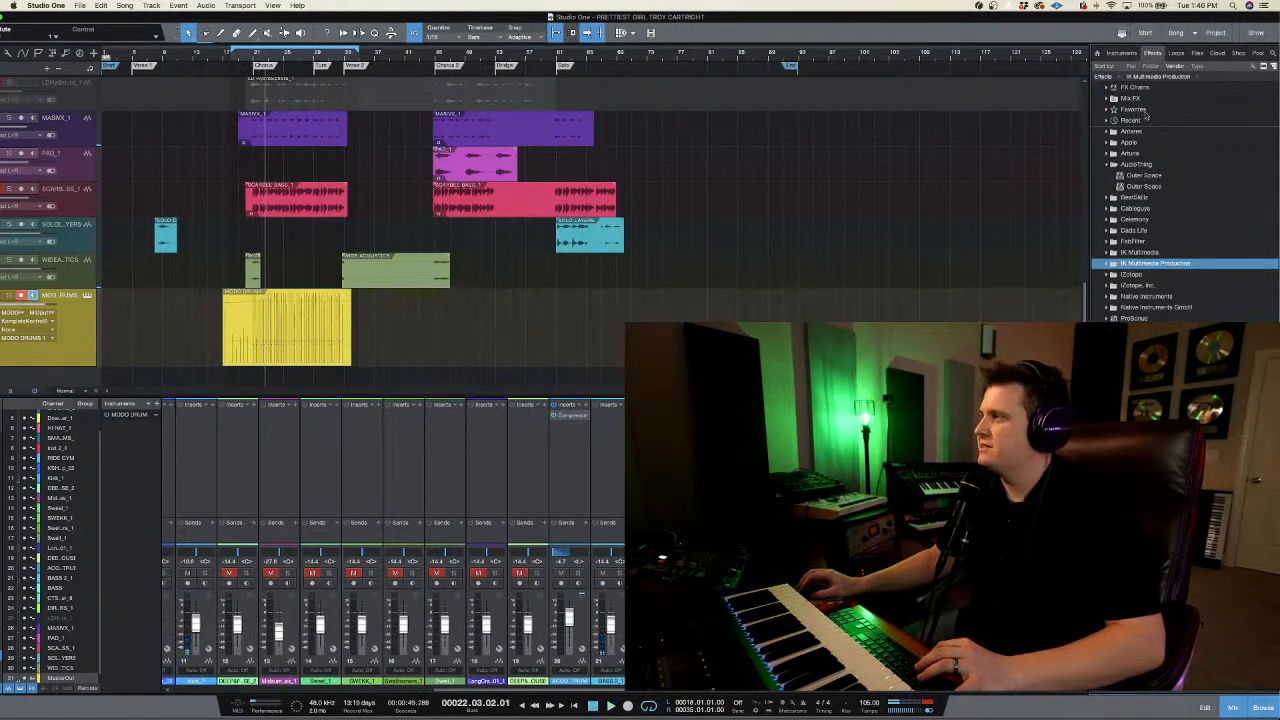
left_click(1273, 53)
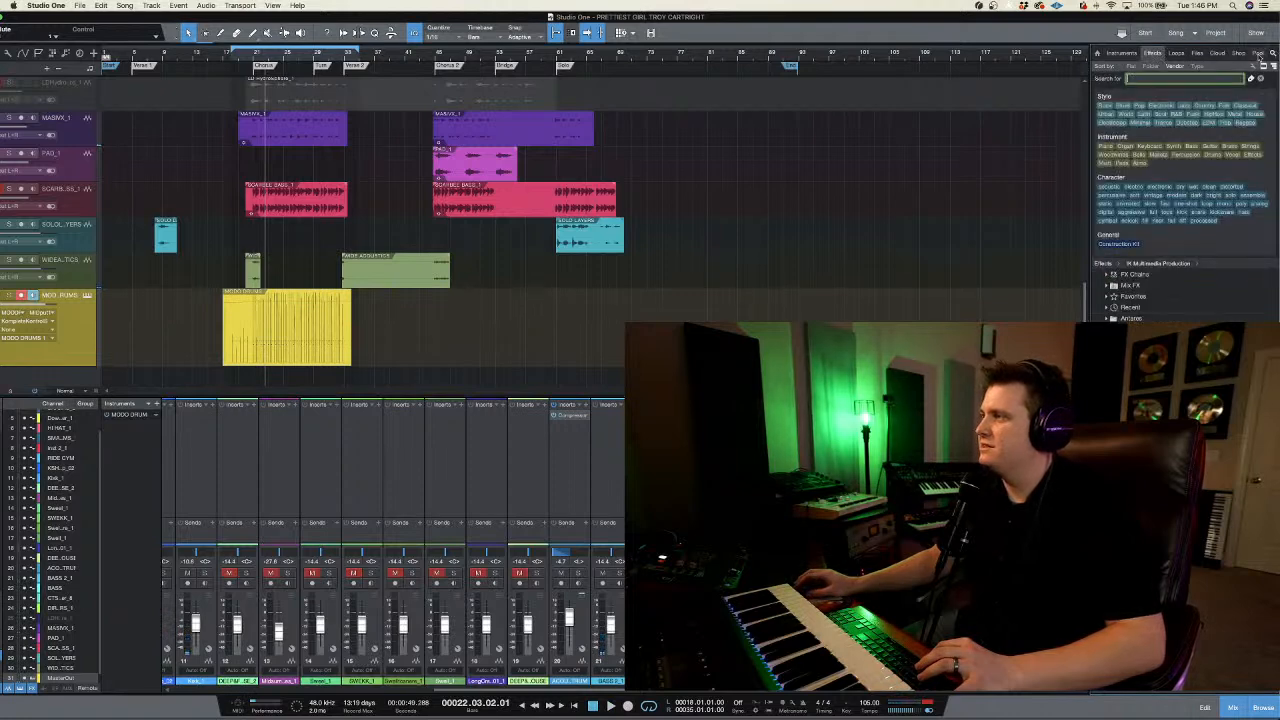
type("compre")
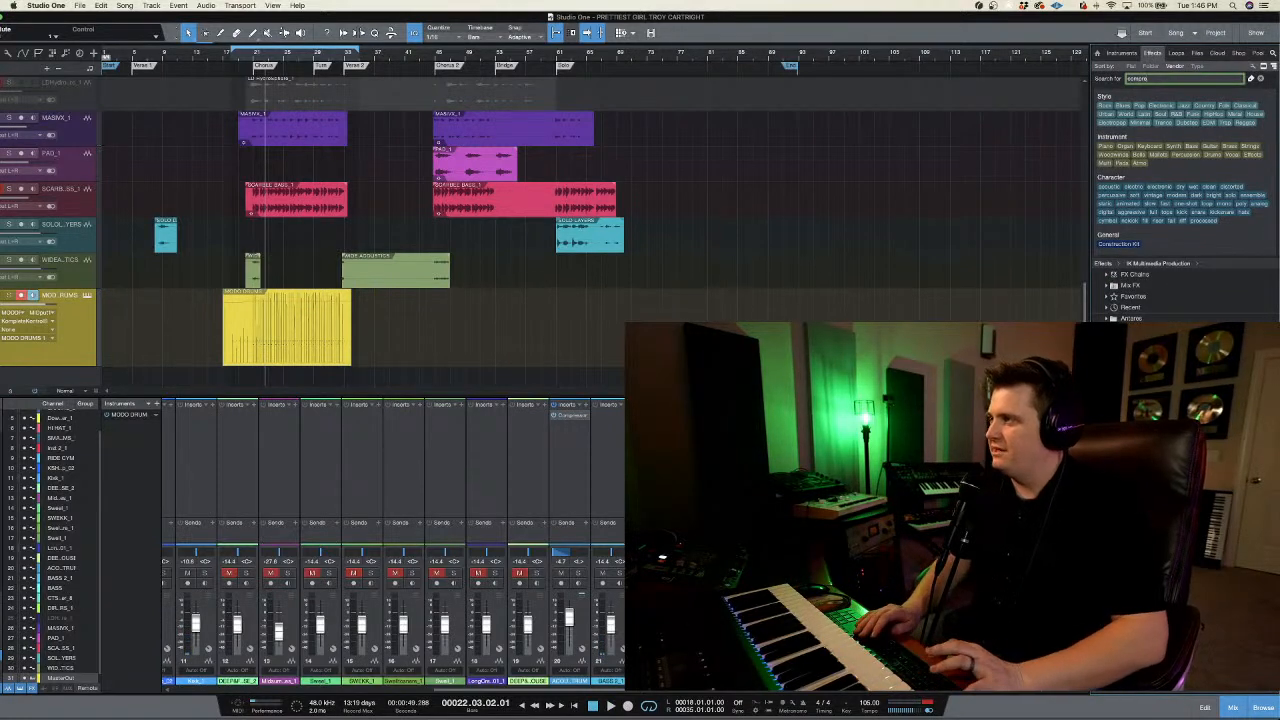
left_click_drag(1125, 295, 424, 323)
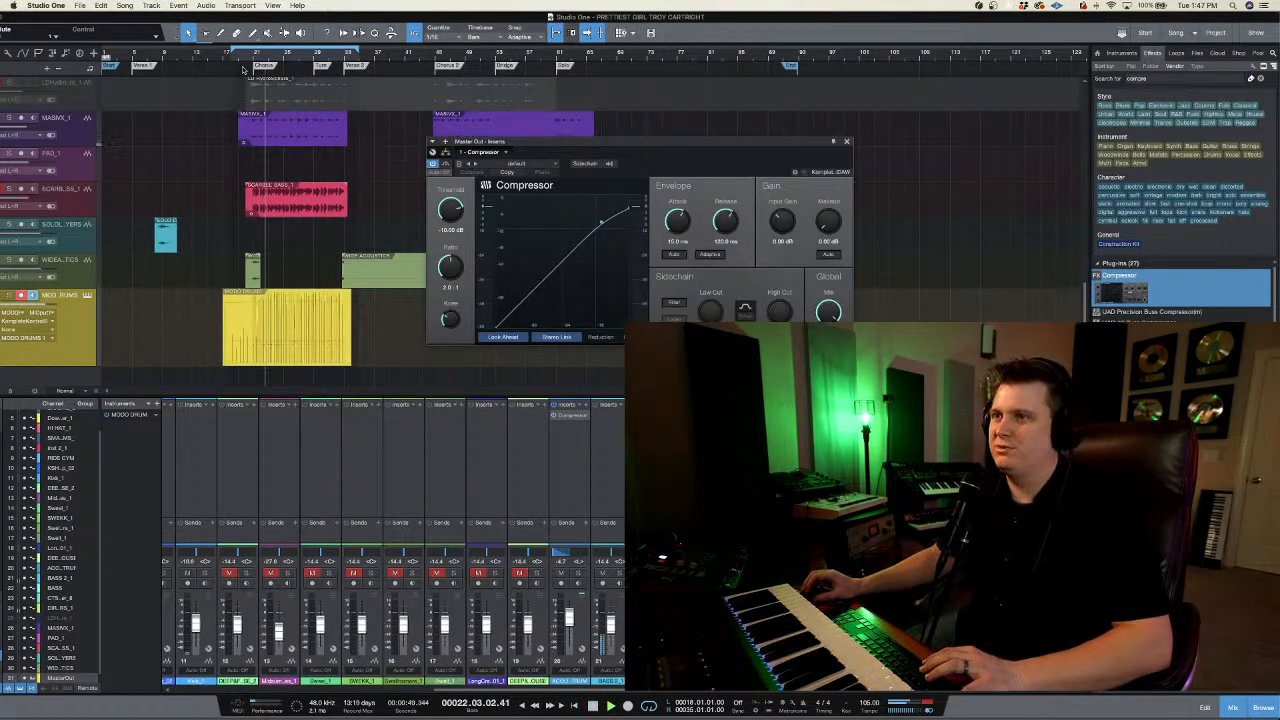
- Play the first chorus from bar 19 and lower the compressor's threshold to about -19 dB
key("space")
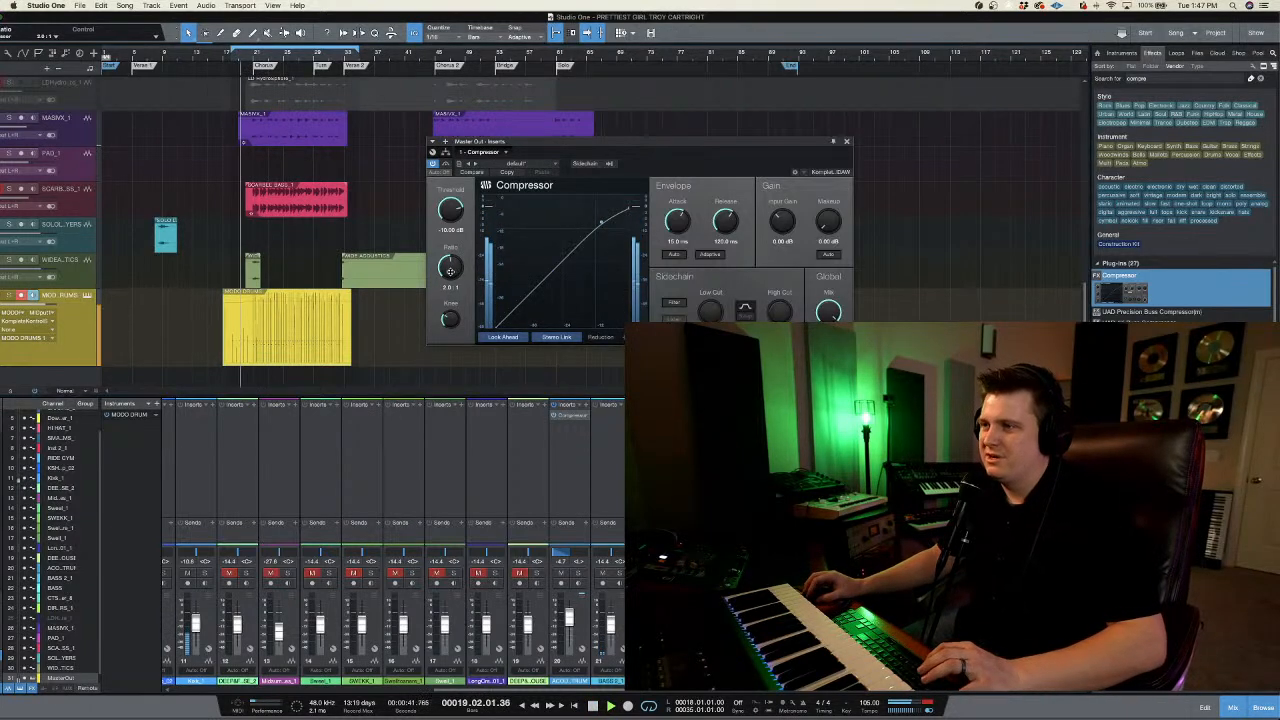
left_click_drag(452, 271, 450, 273)
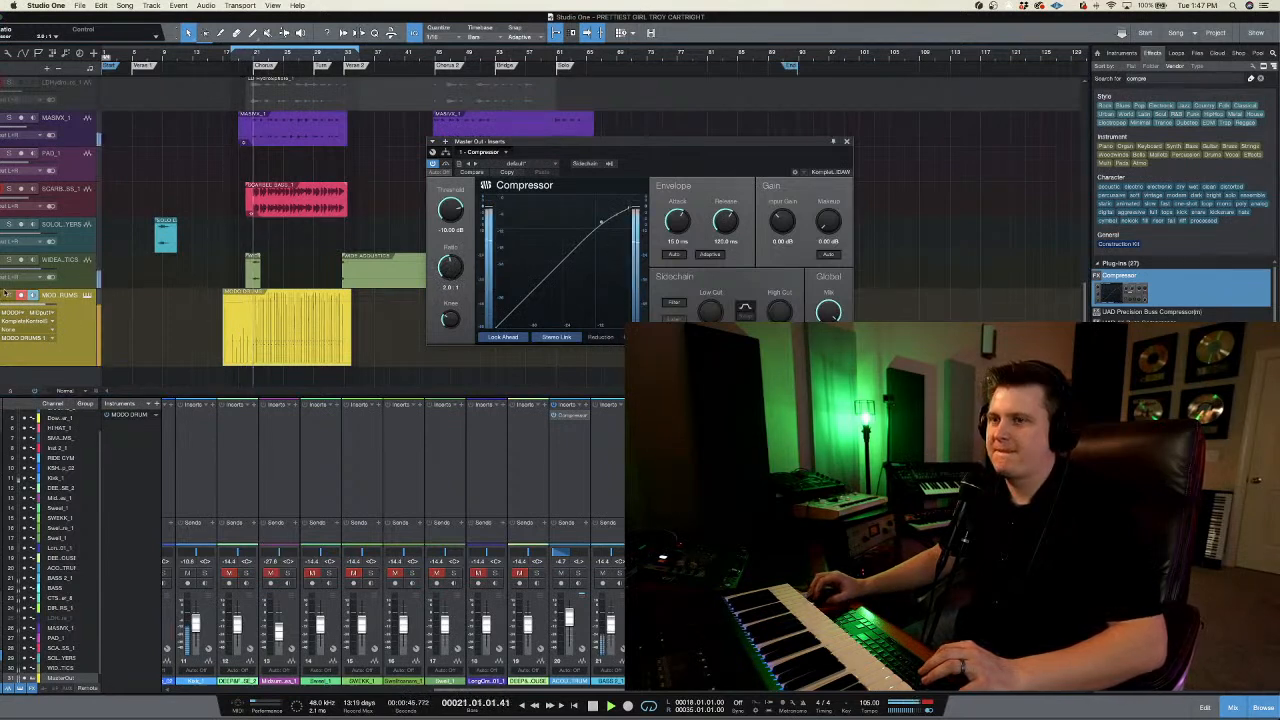
left_click_drag(450, 208, 448, 236)
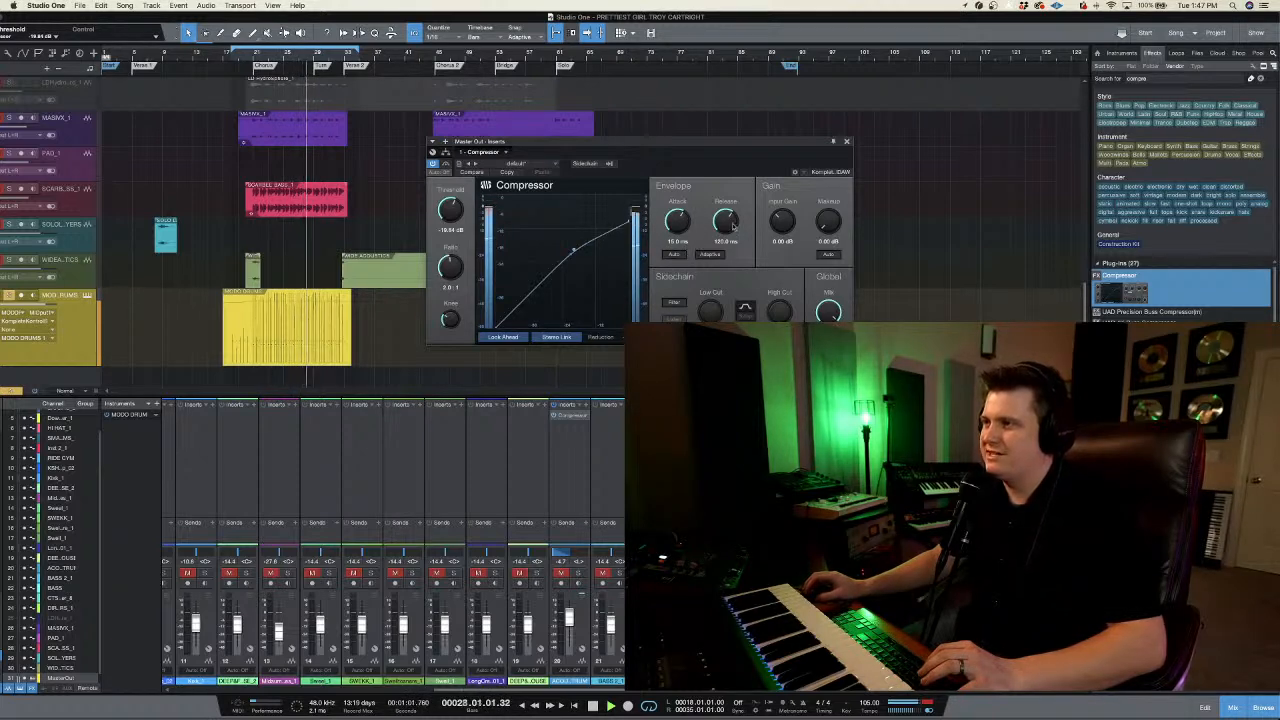
- Audition the compressor's extreme short and long attack times during playback, and set the attack to about 40 ms
left_click_drag(683, 233, 669, 268)
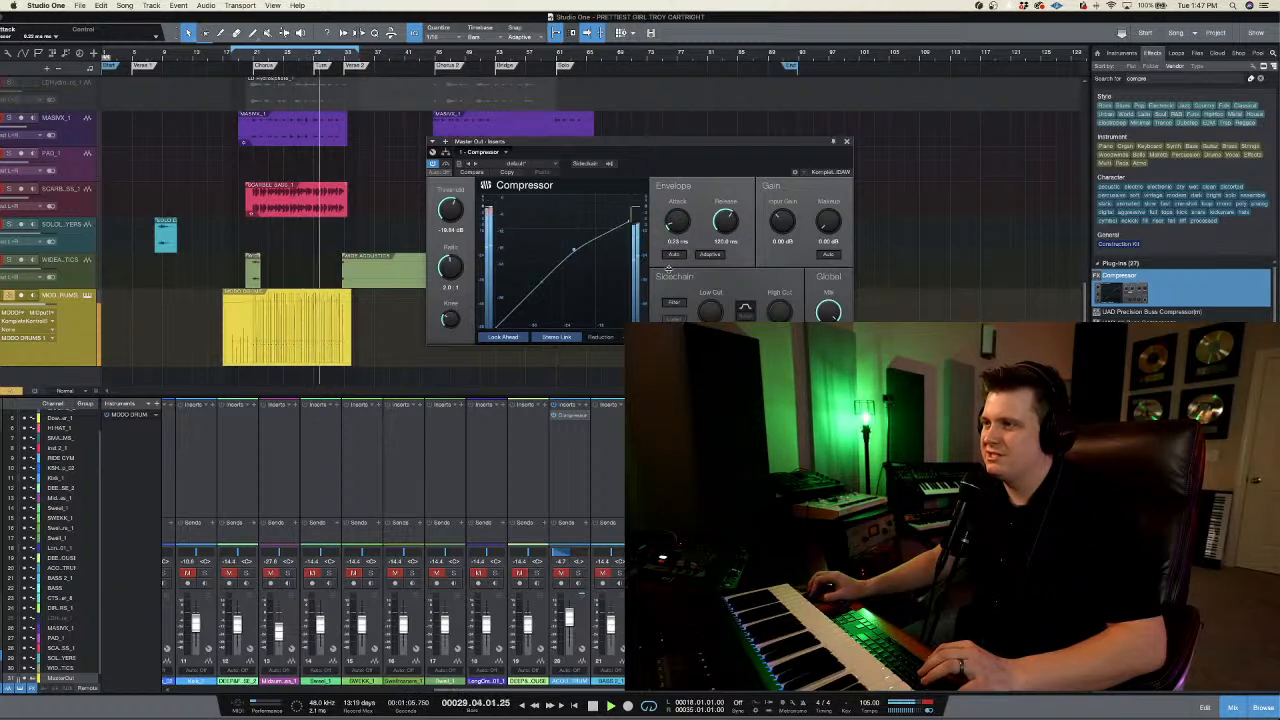
left_click_drag(669, 270, 686, 181)
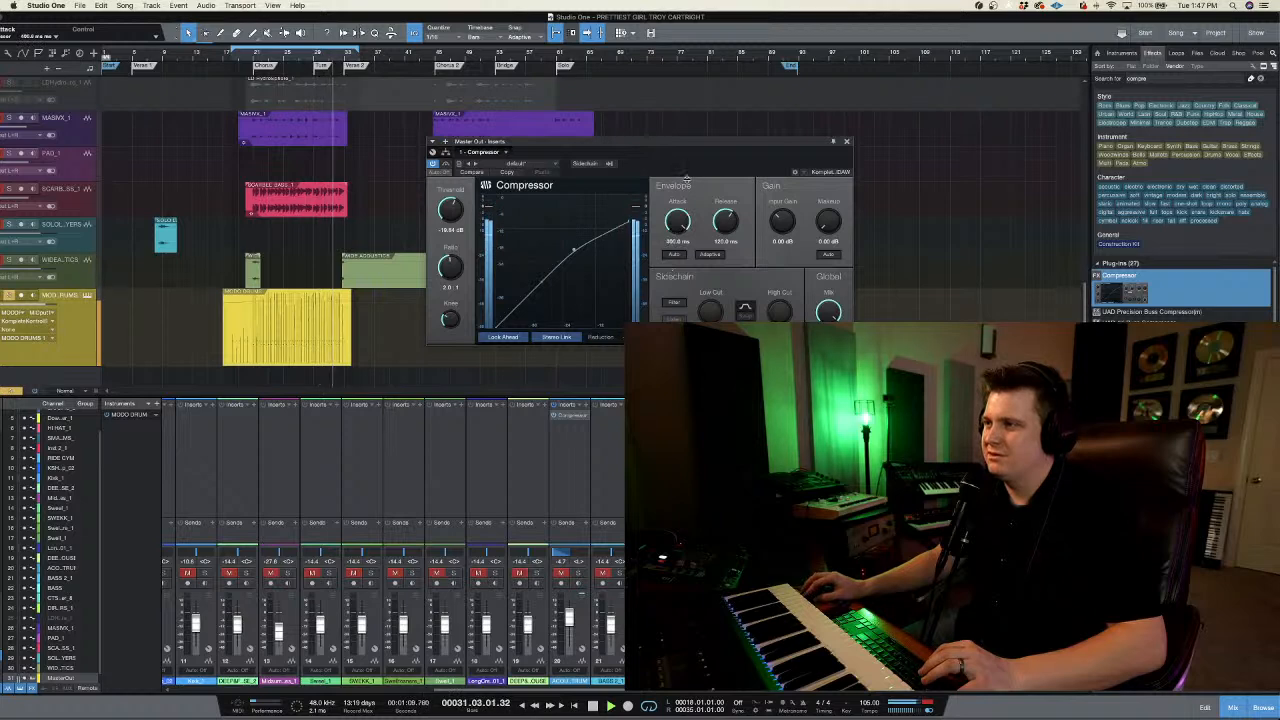
left_click_drag(681, 209, 679, 259)
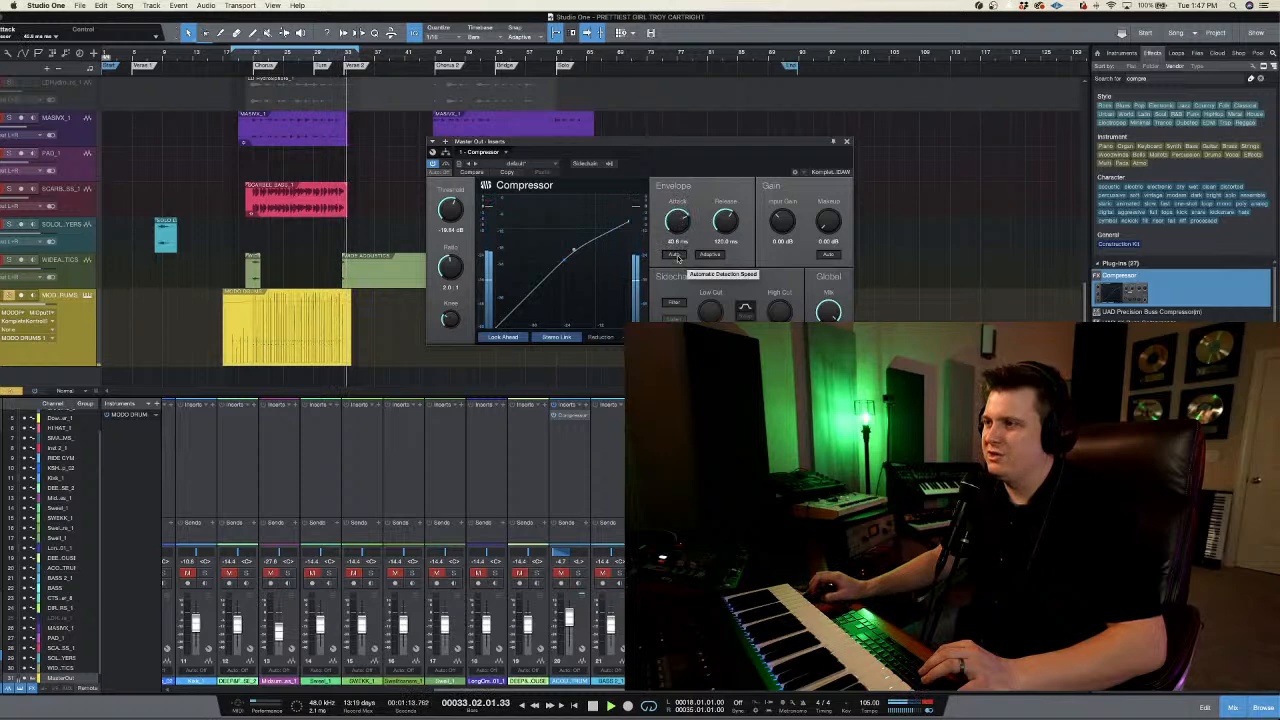
- Replay the first chorus and compare the compressor with automatic detection speed on and off, leaving it off
left_click(245, 64)
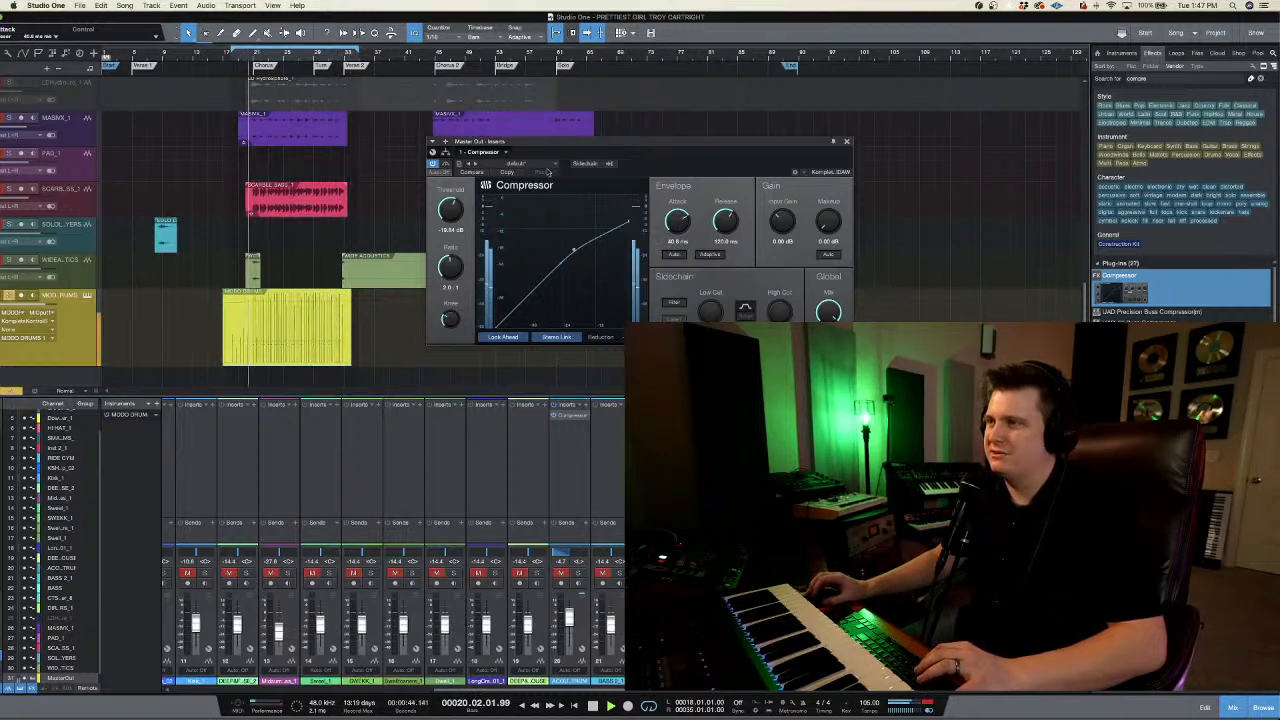
left_click(674, 255)
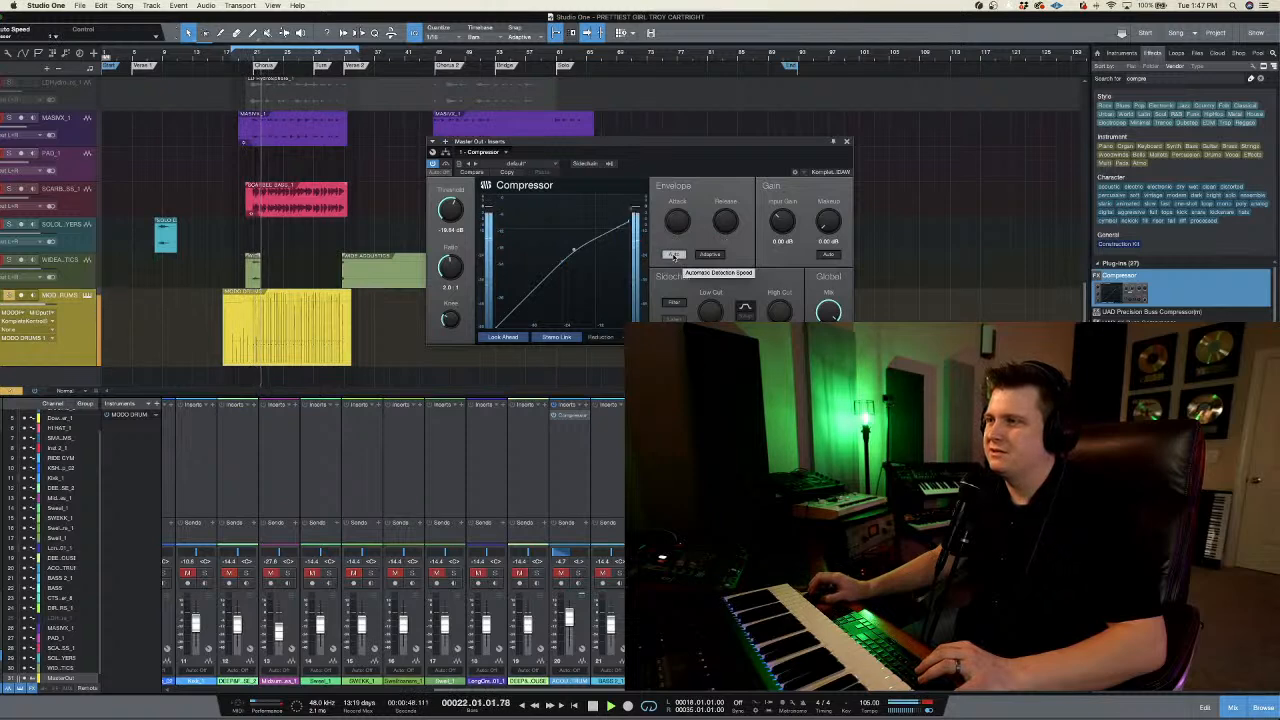
left_click(674, 256)
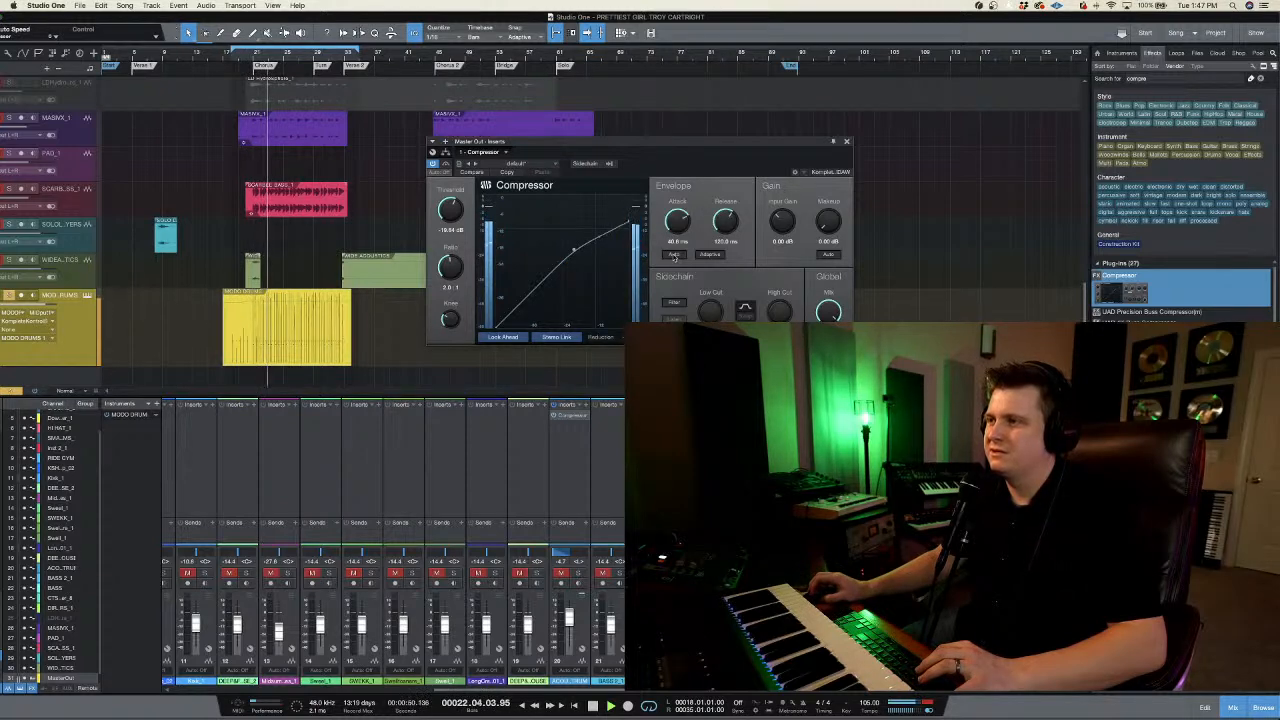
left_click(674, 256)
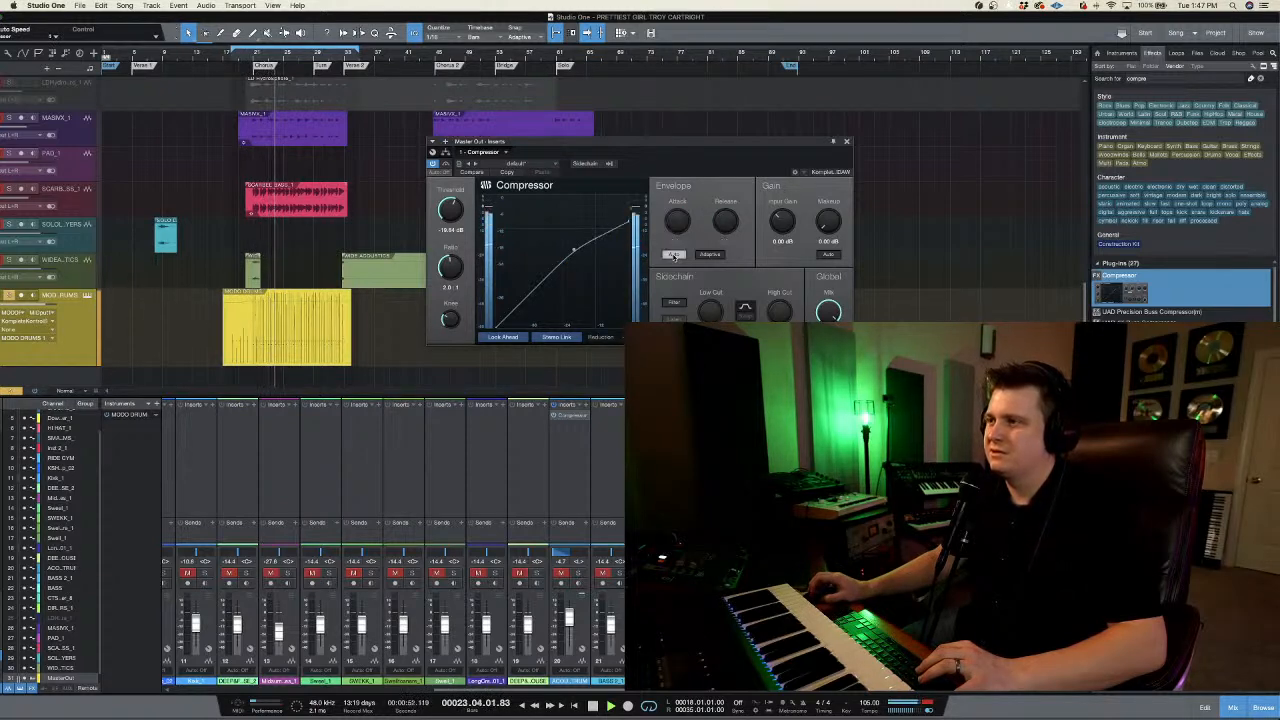
left_click(674, 256)
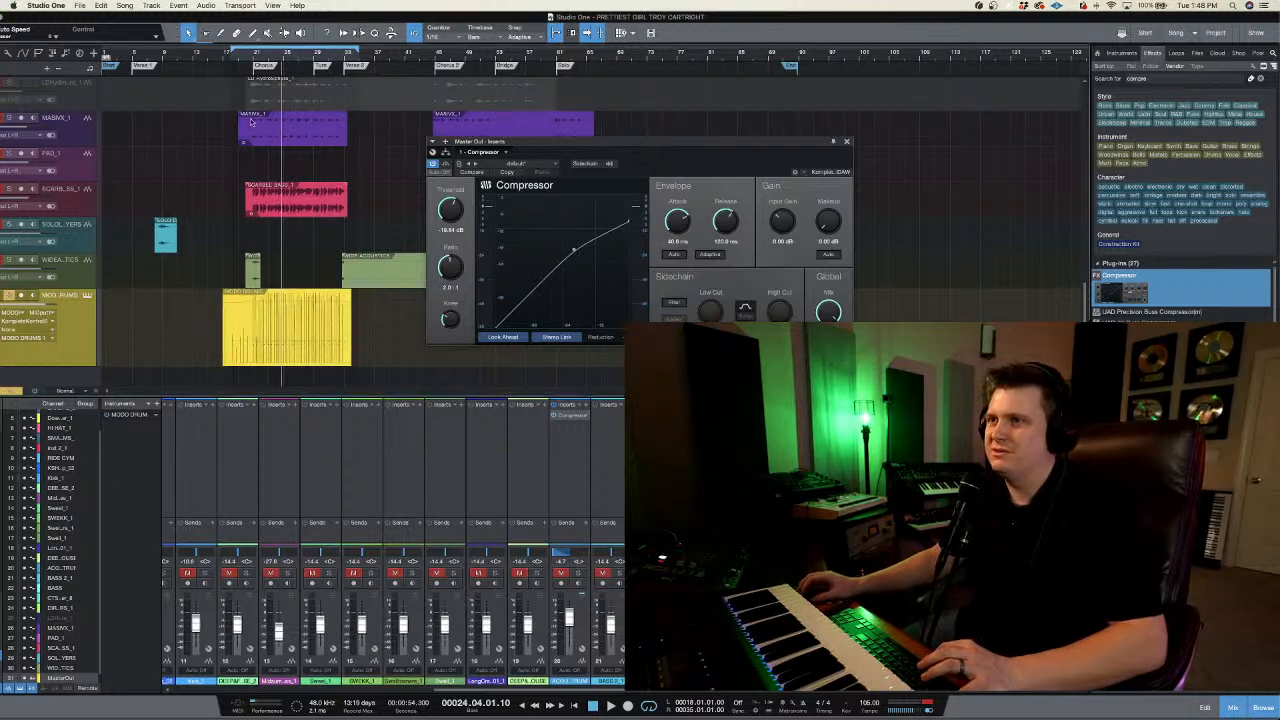
- Close the Compressor window, set the loop range to bars 31 to 49 and turn looping off
left_click(238, 60)
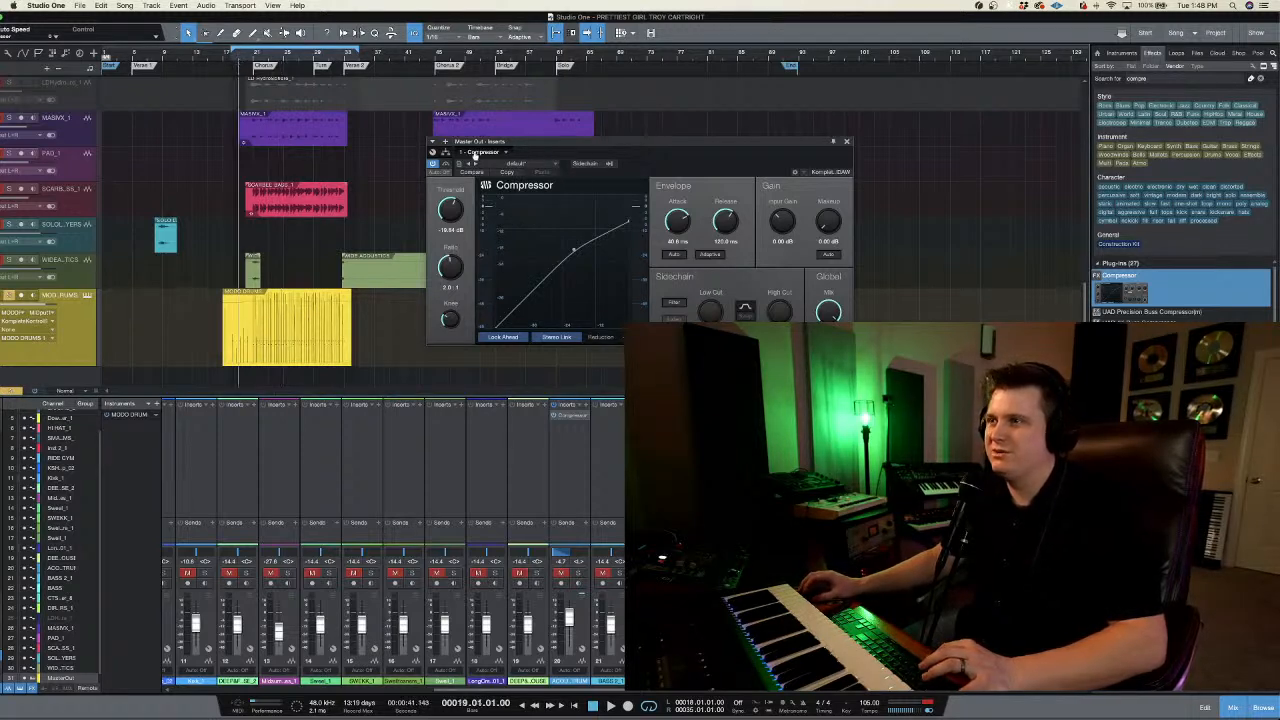
left_click(845, 141)
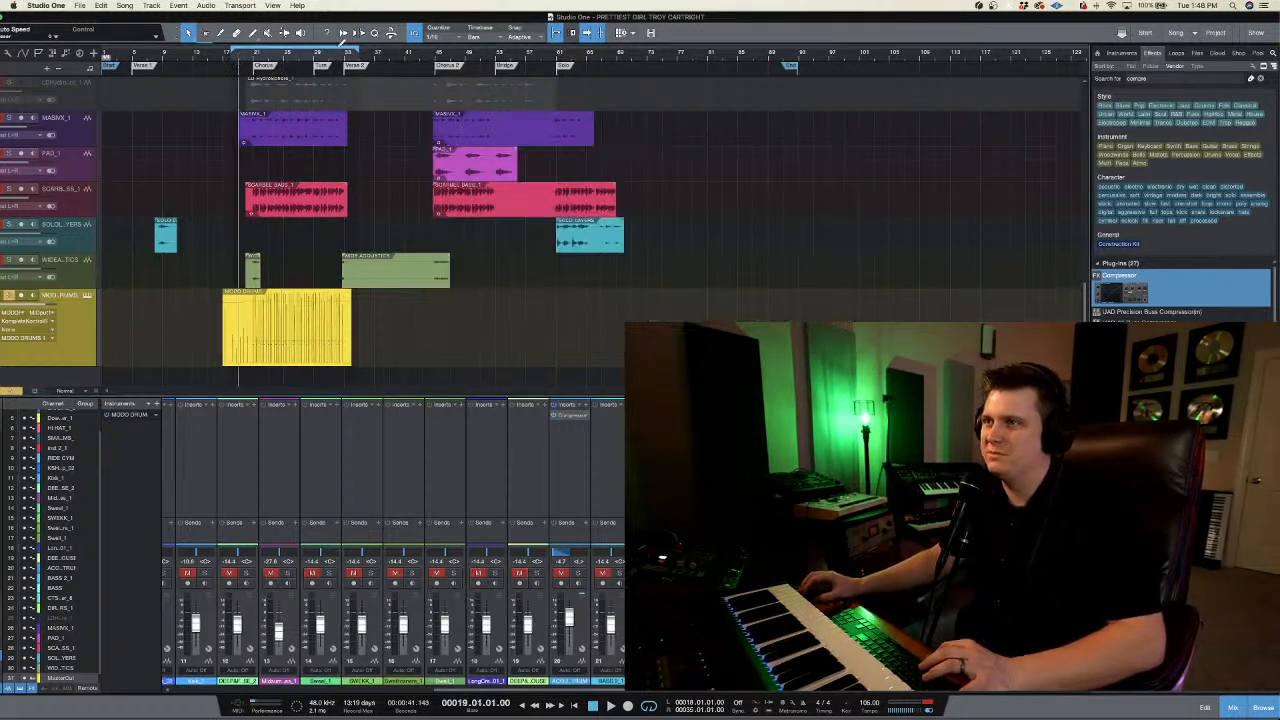
left_click_drag(331, 44, 472, 52)
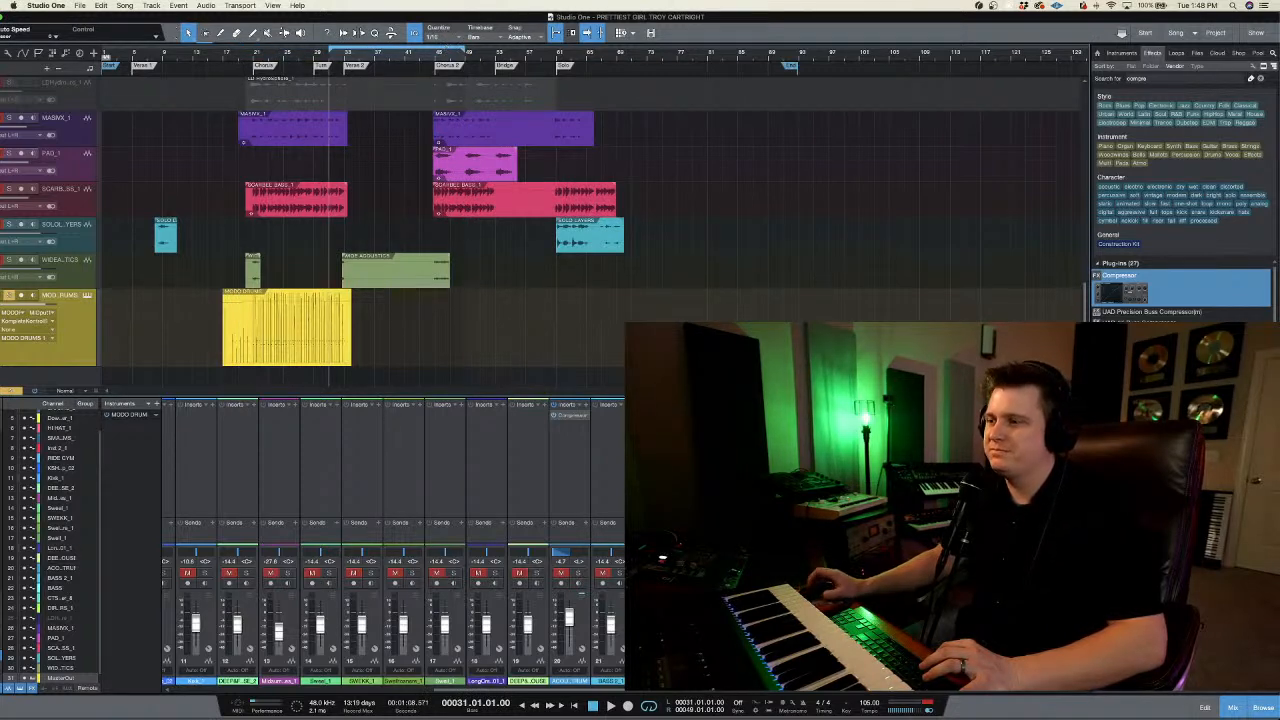
left_click(649, 706)
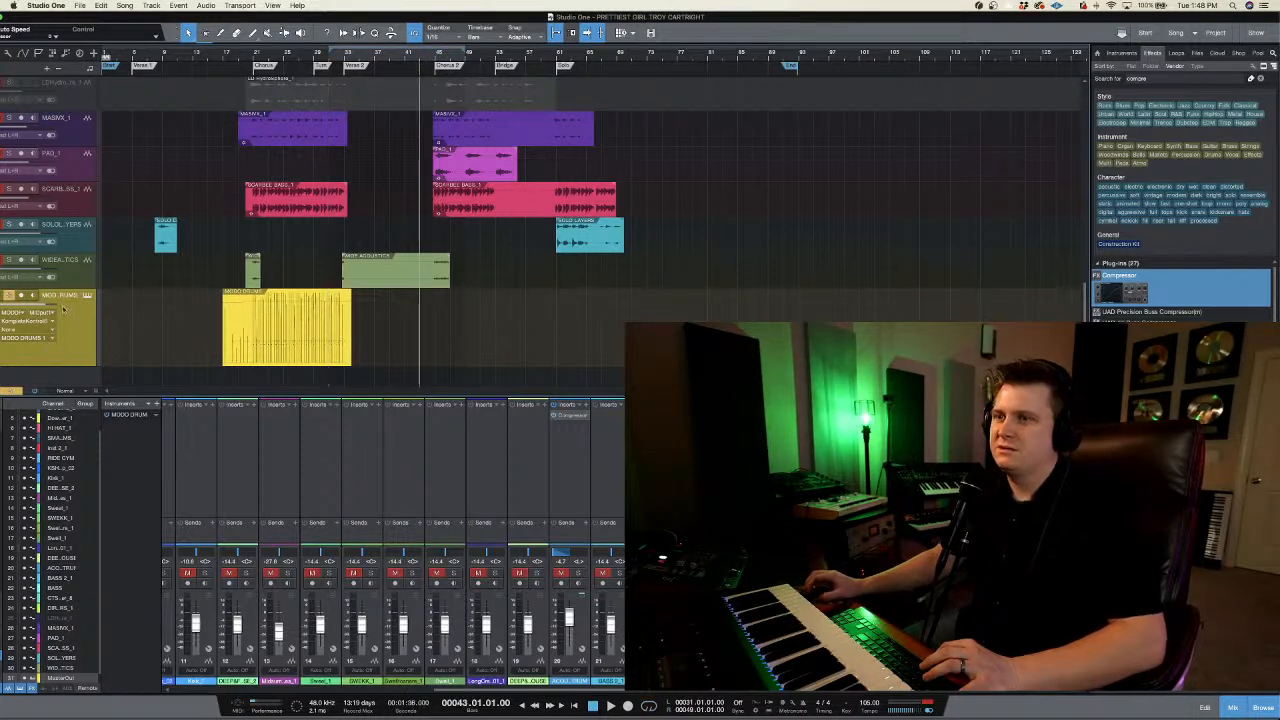
- Record a MODO DRUMS part over the second chorus from bar 44, stop recording and disarm the track
left_click_drag(228, 18, 257, 18)
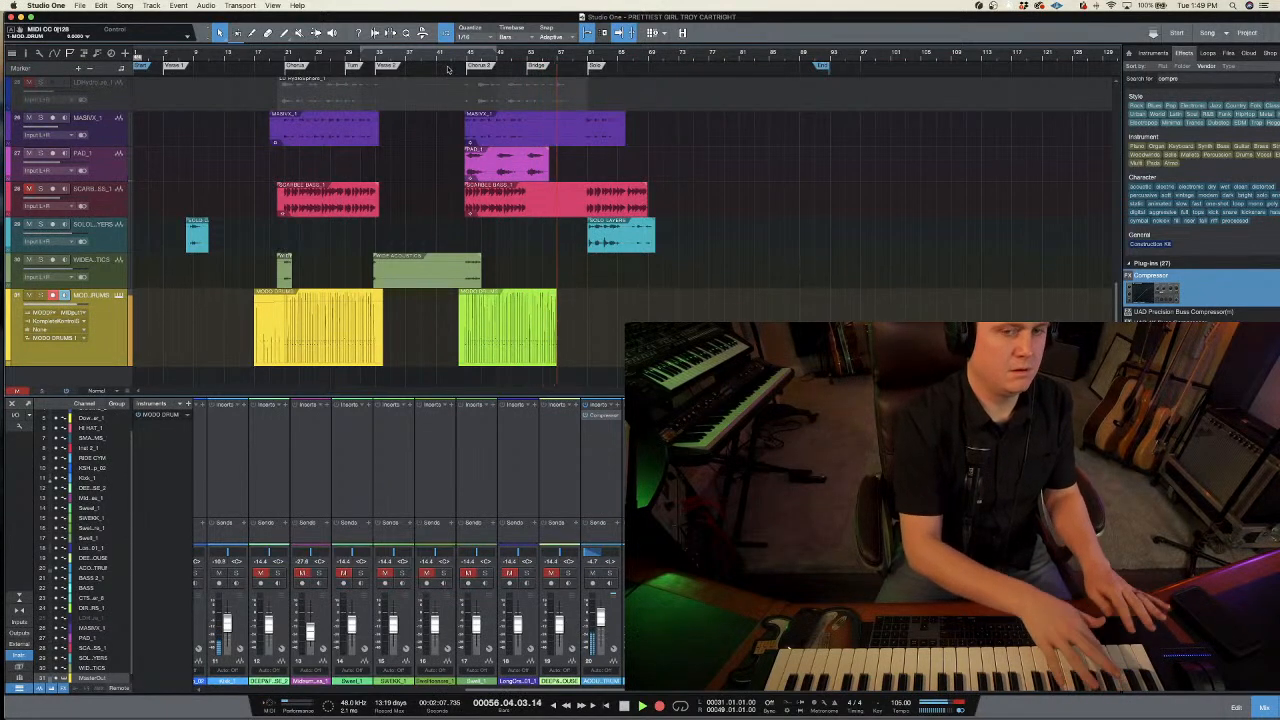
key("space")
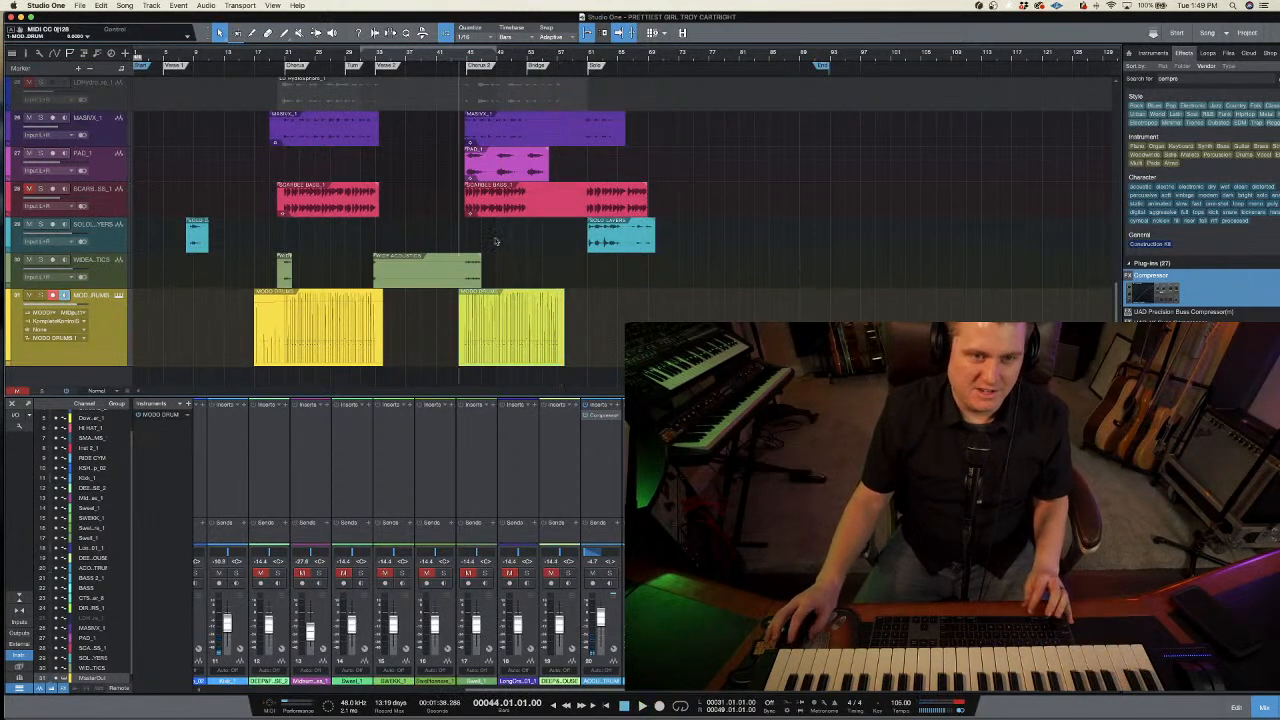
left_click(54, 296)
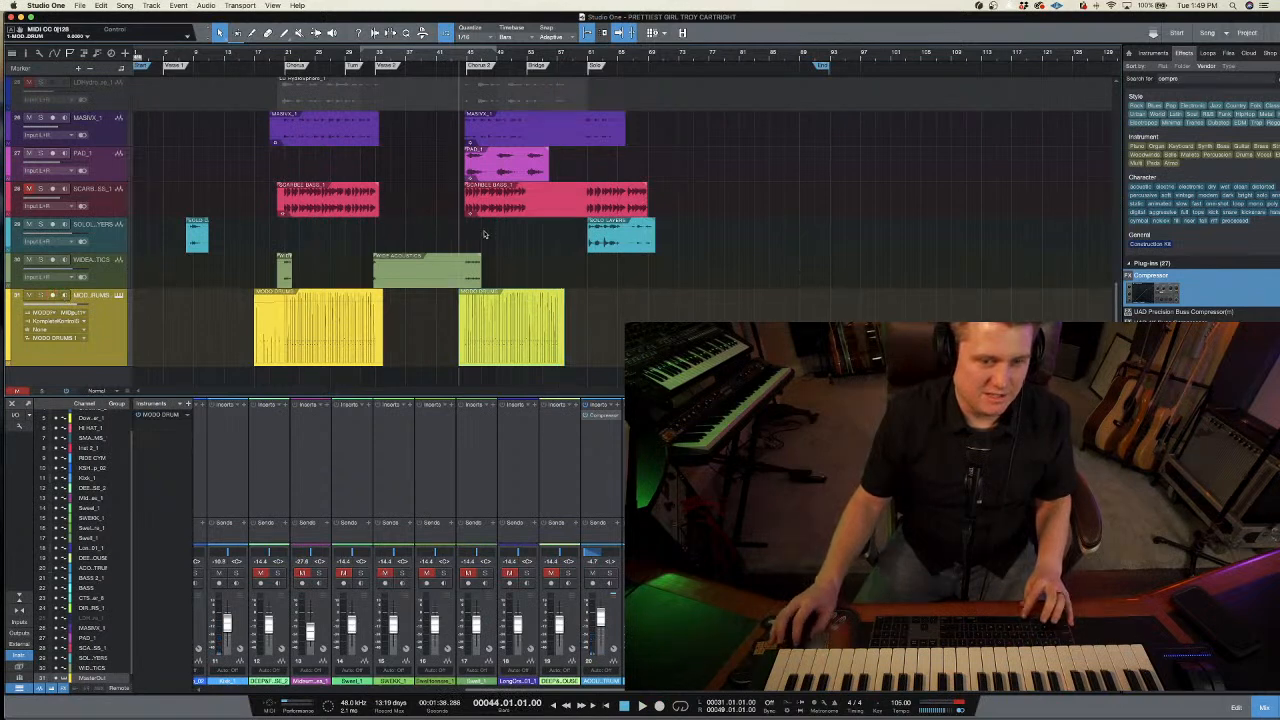
- Play back the second chorus drum part from bar 45, and replay it from bar 47
left_click(464, 61)
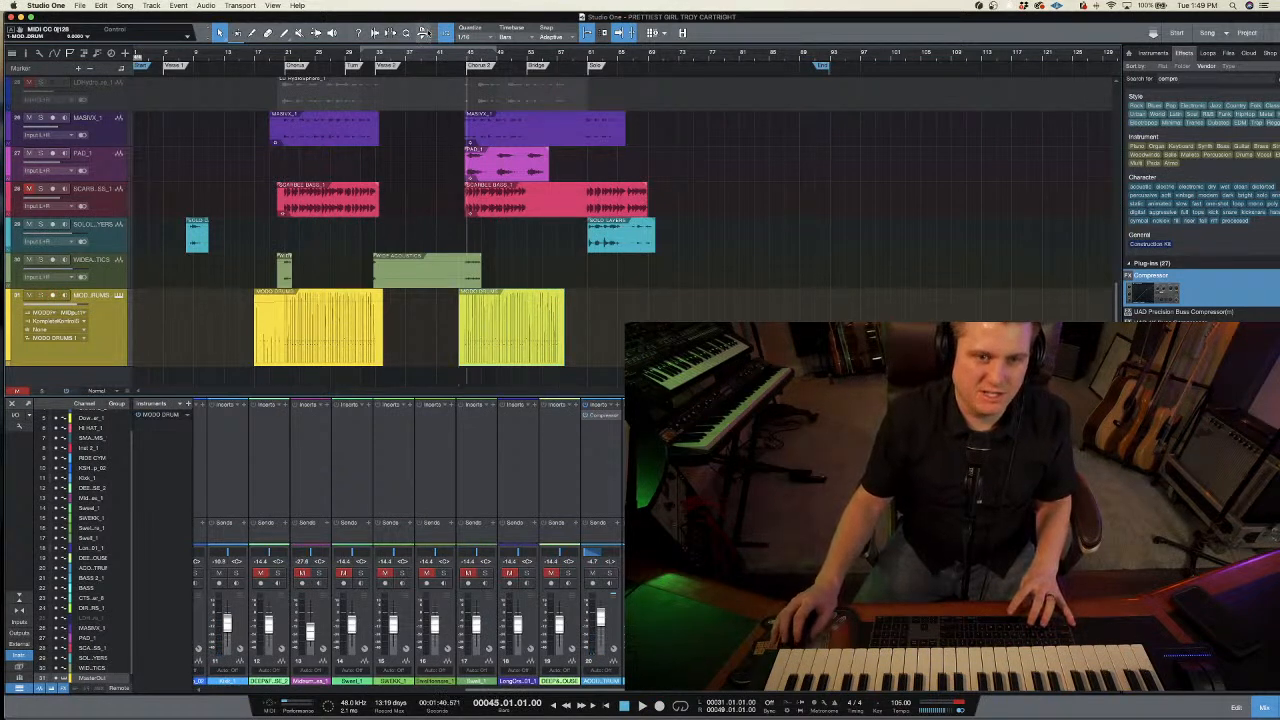
key("space")
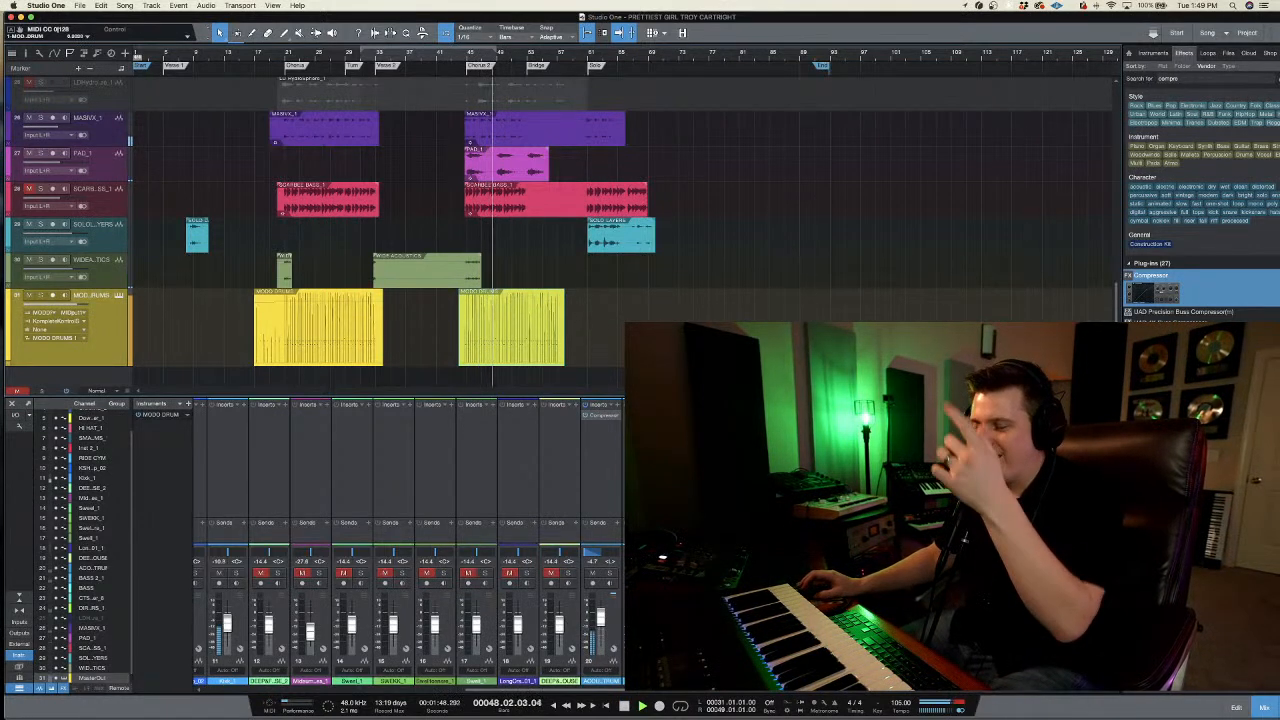
scroll(497, 62, "up", 8)
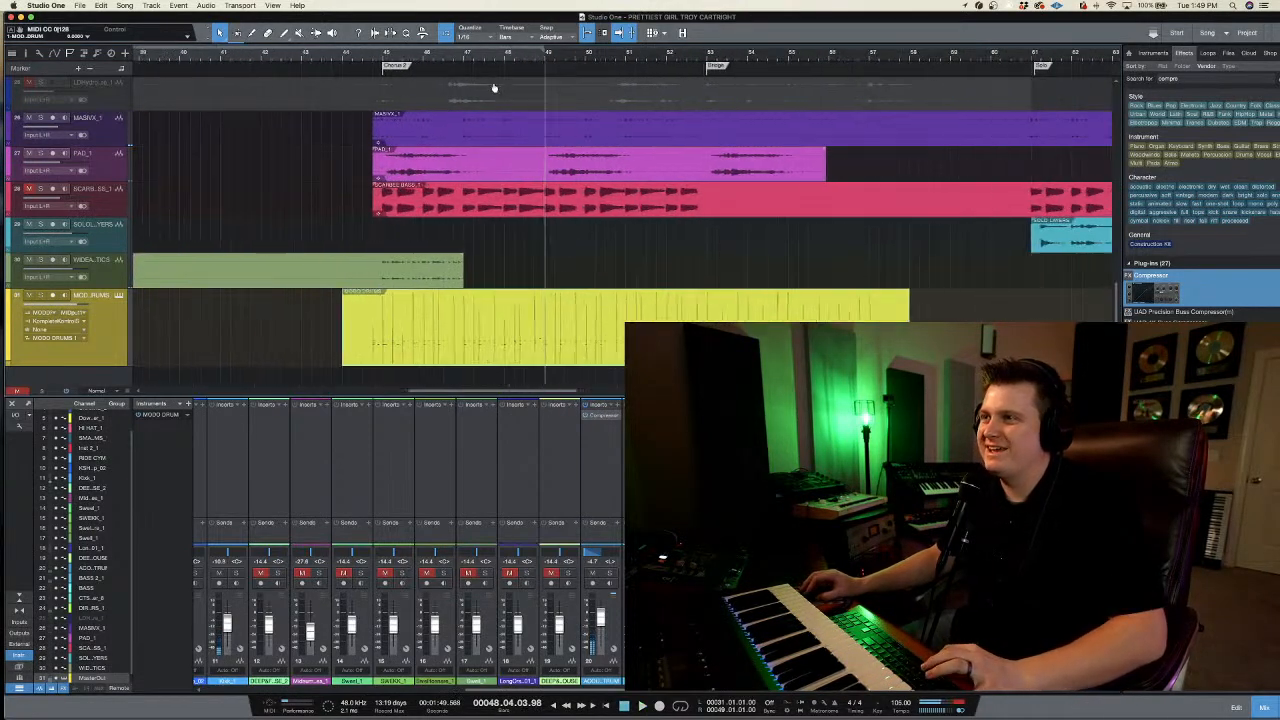
left_click(429, 64)
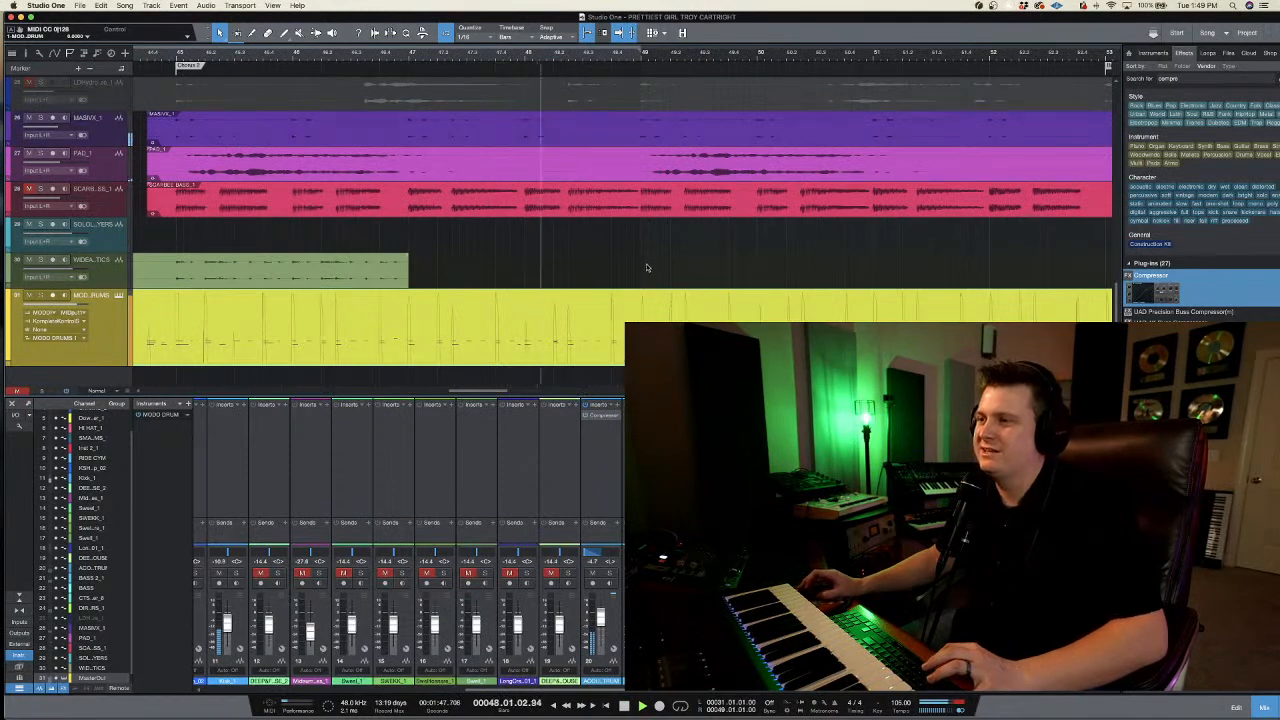
key("space")
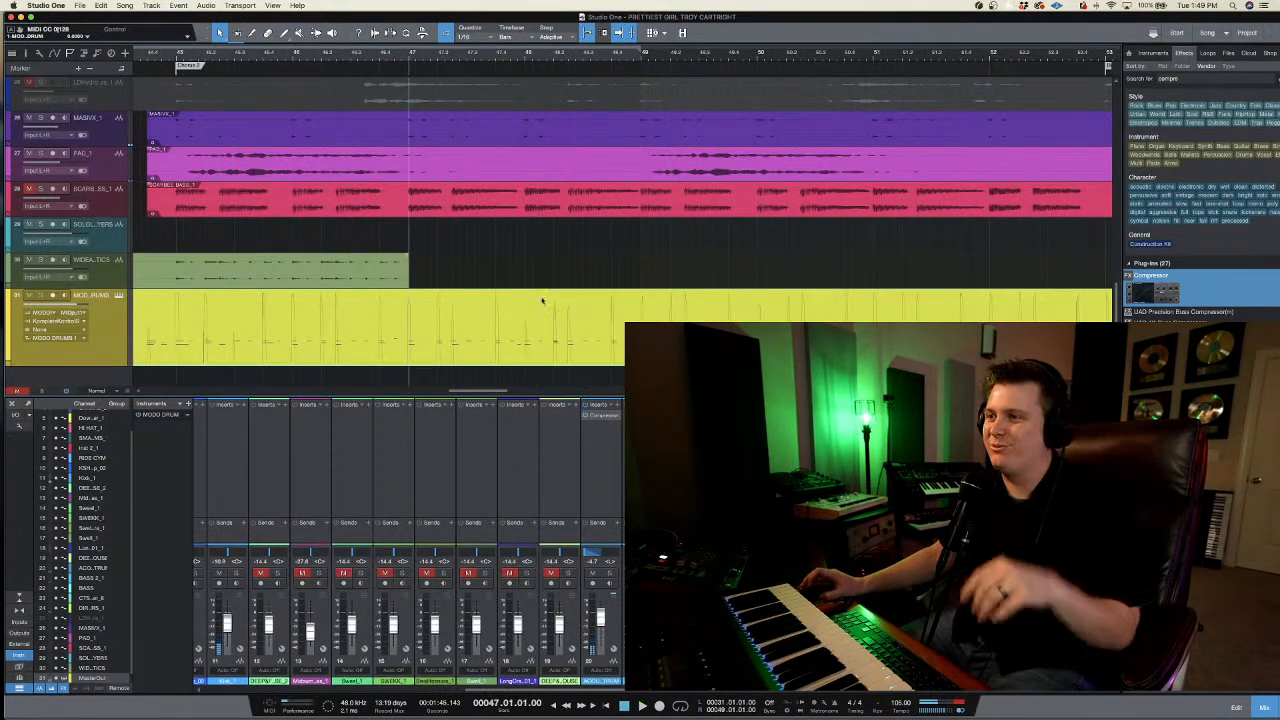
- Open the second chorus drum part for note editing, enlarge the editor, and compare its piano and drum views
double_click(511, 311)
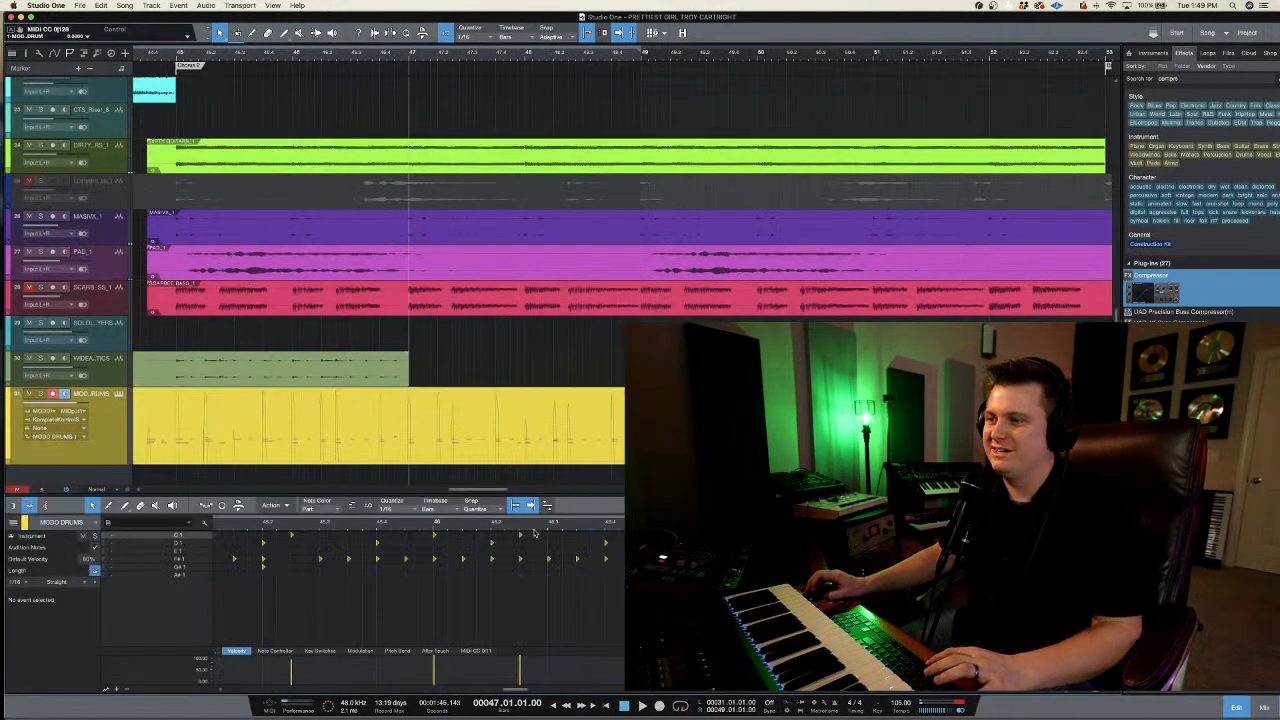
left_click_drag(676, 493, 676, 196)
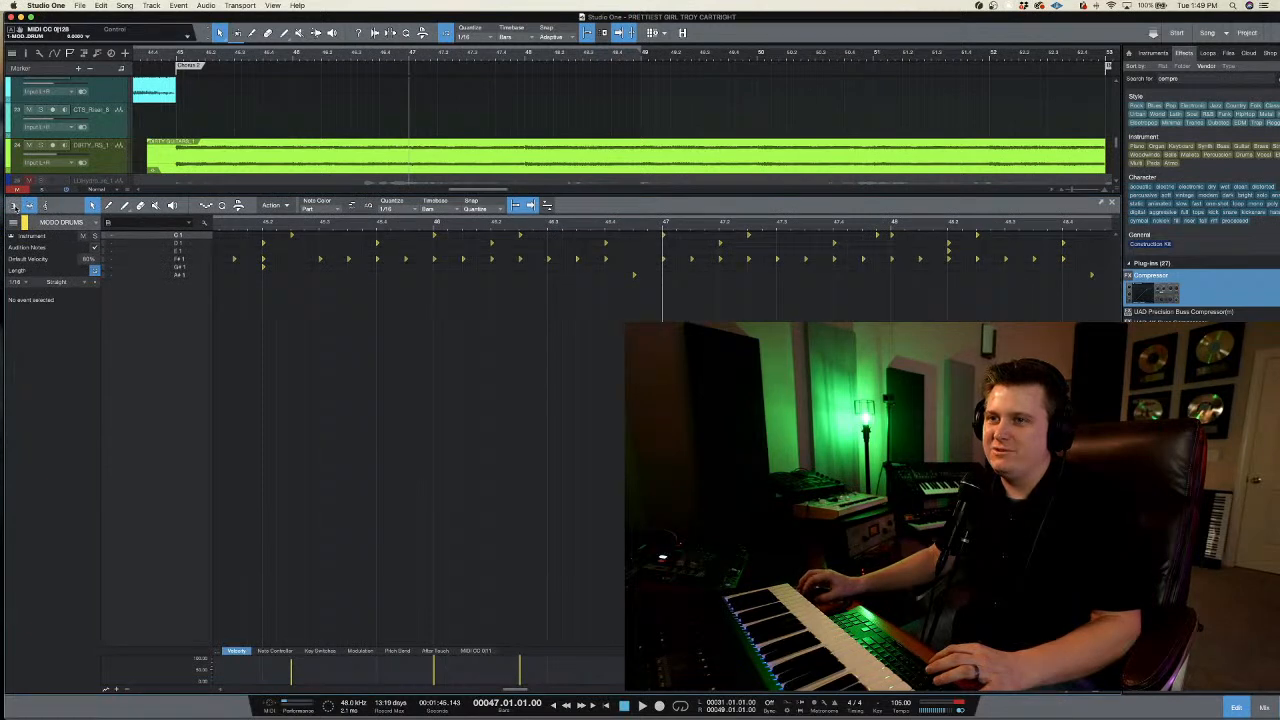
left_click(14, 206)
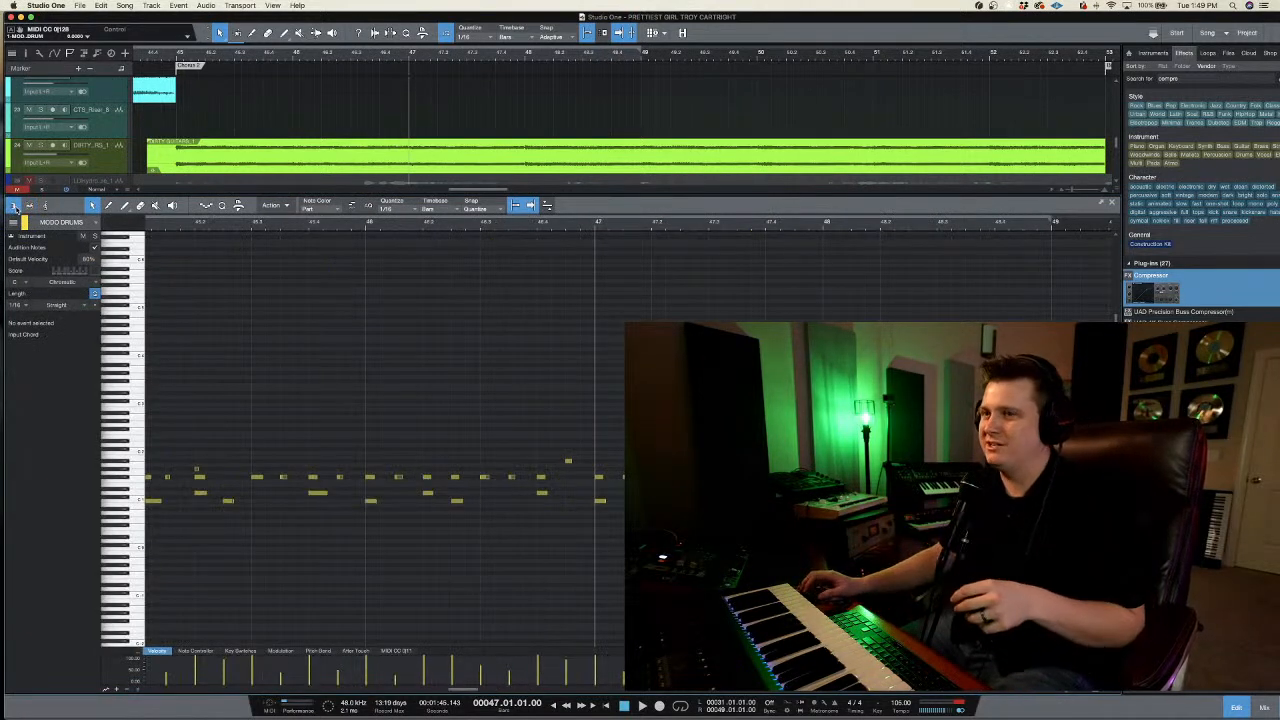
left_click(28, 206)
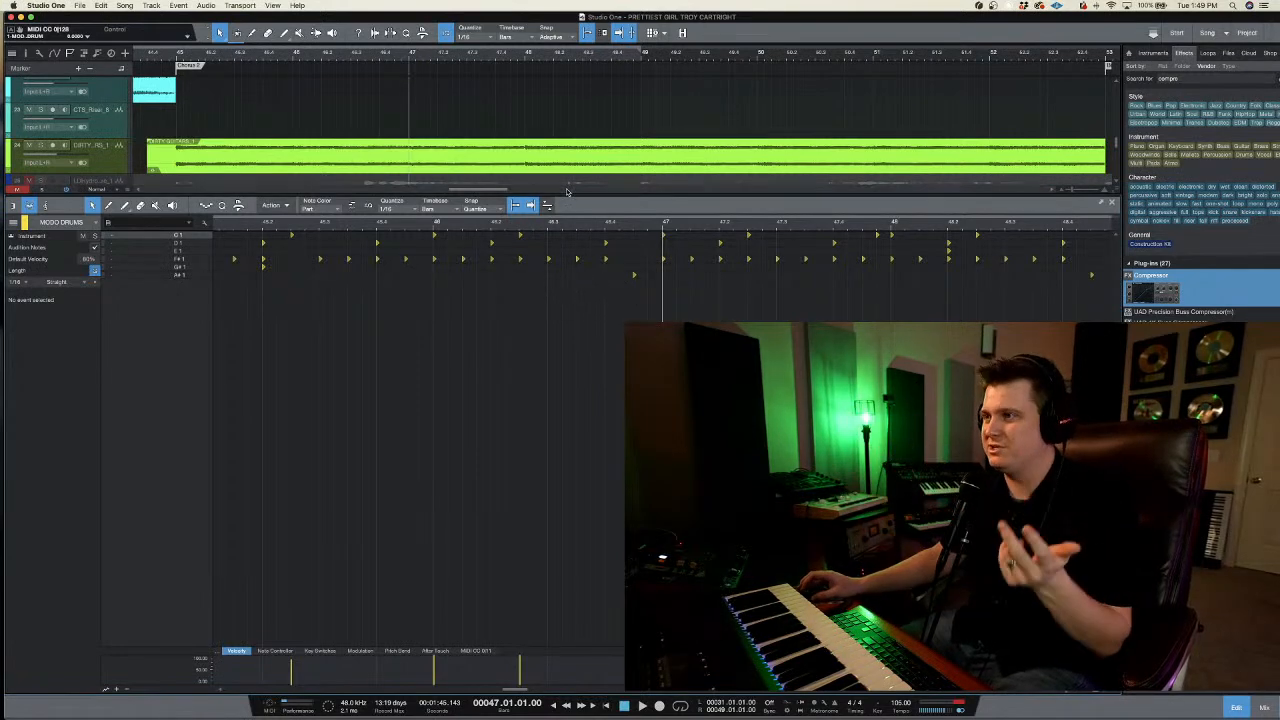
- Switch the note editor to piano view and reduce its height so more arrangement tracks fit
left_click_drag(615, 242, 615, 310)
left_click(18, 274)
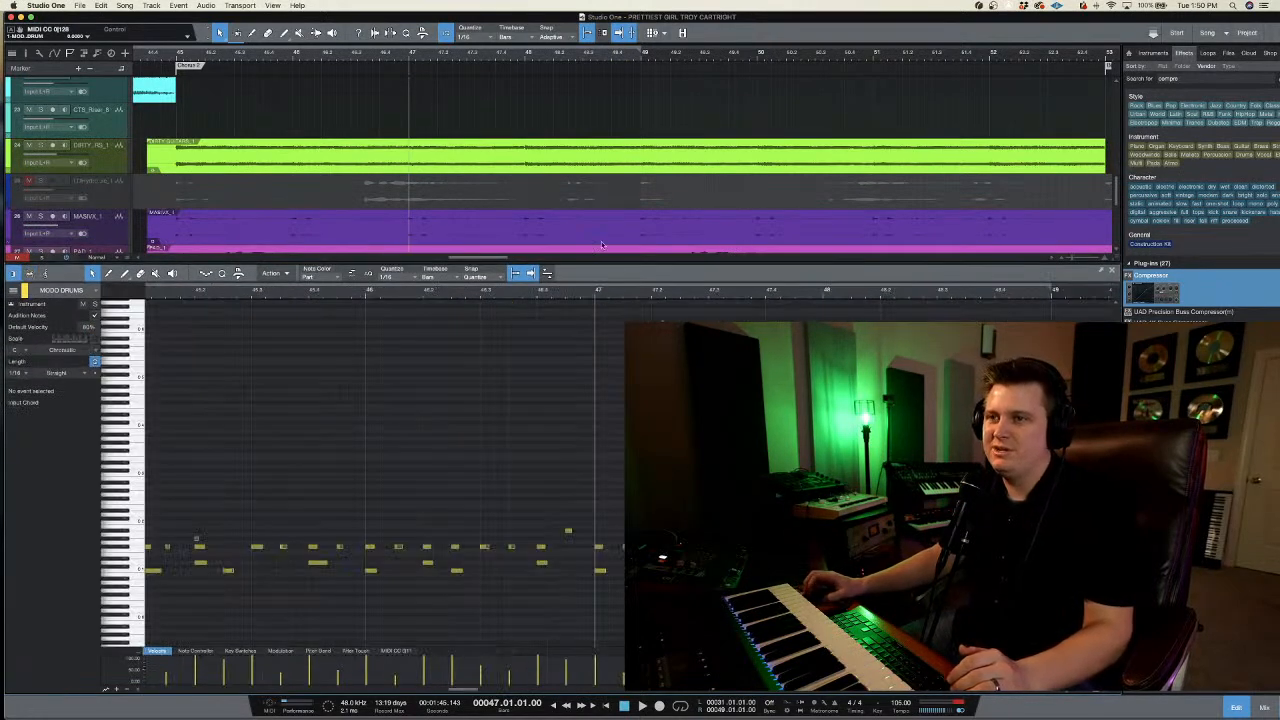
left_click_drag(566, 265, 566, 566)
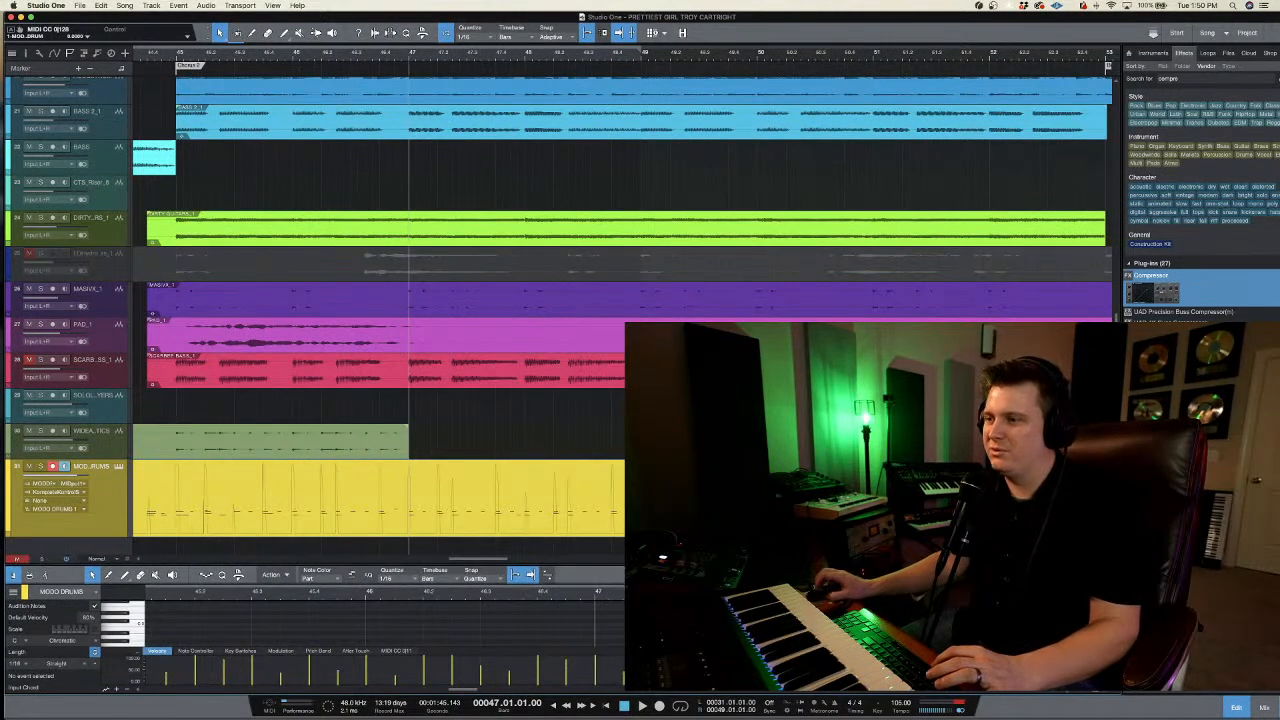
- Play the second chorus from between bars 46 and 47 with the drum notes open
left_click(357, 60)
left_click(338, 61)
key("space")
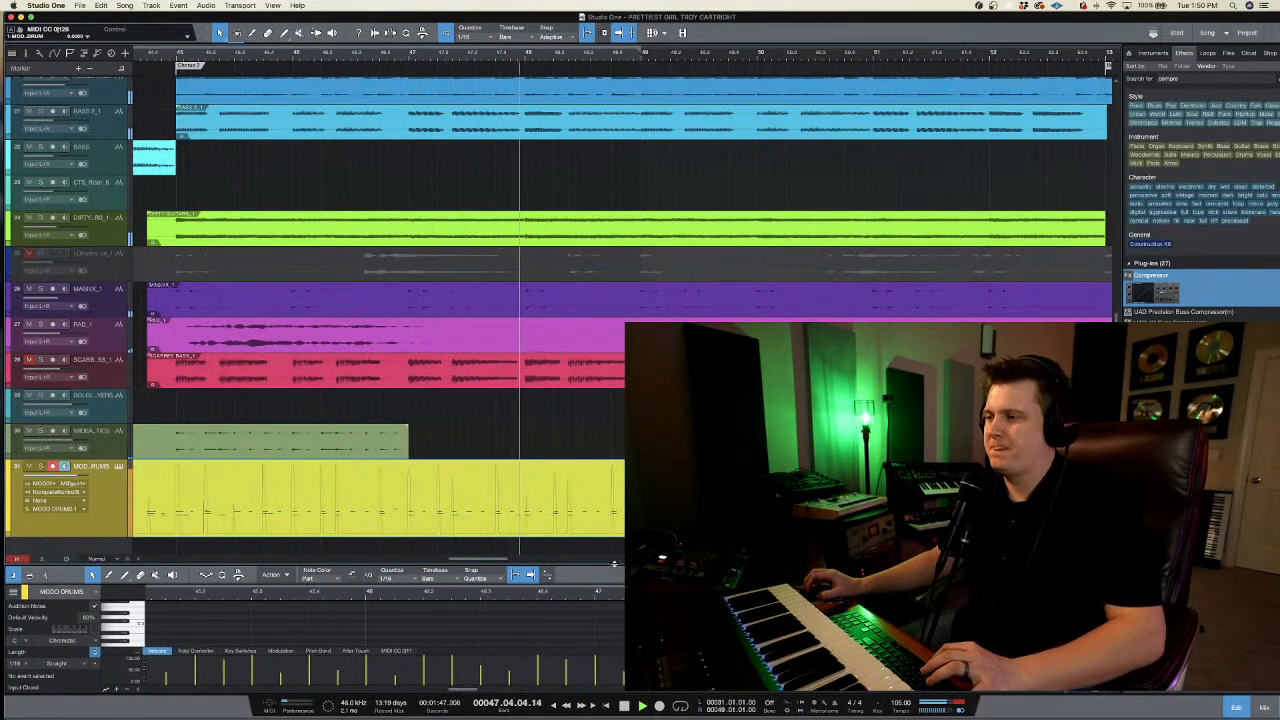
- Enlarge the second chorus drum note editor and play the part from around bar 47
left_click(430, 60)
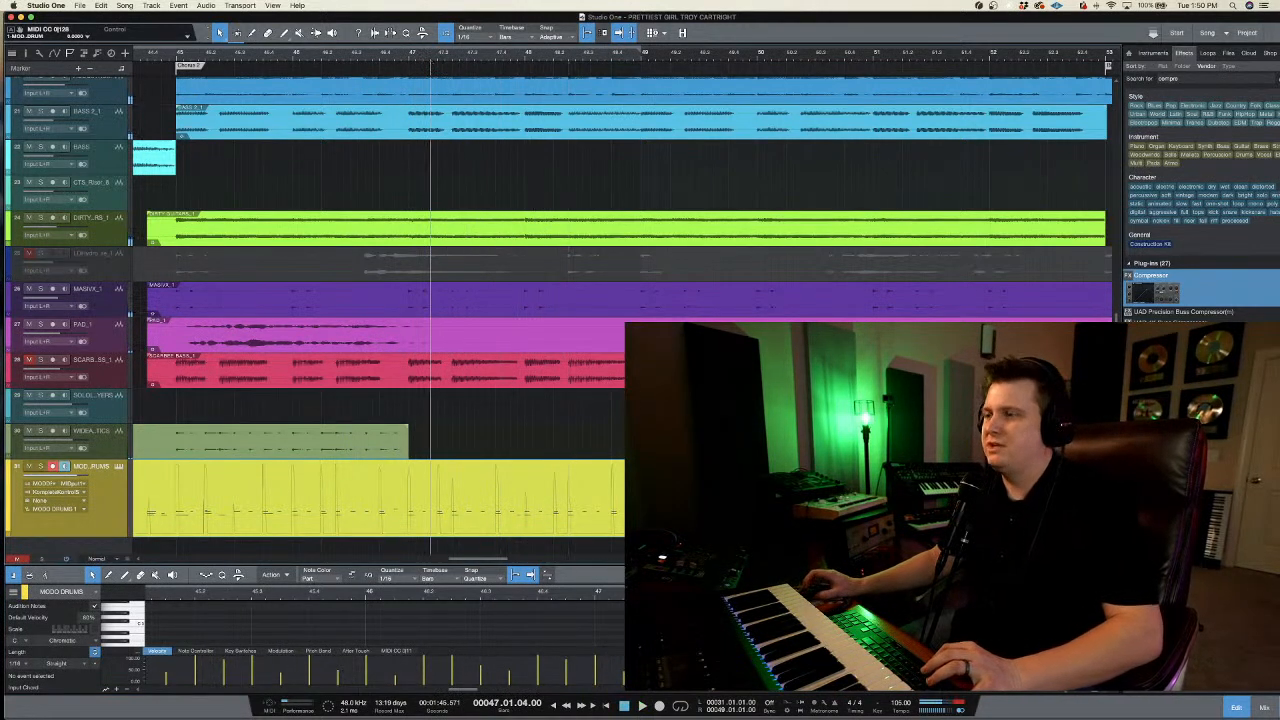
left_click_drag(684, 566, 684, 147)
left_click(537, 179)
key("space")
scroll(714, 266, "right", 2)
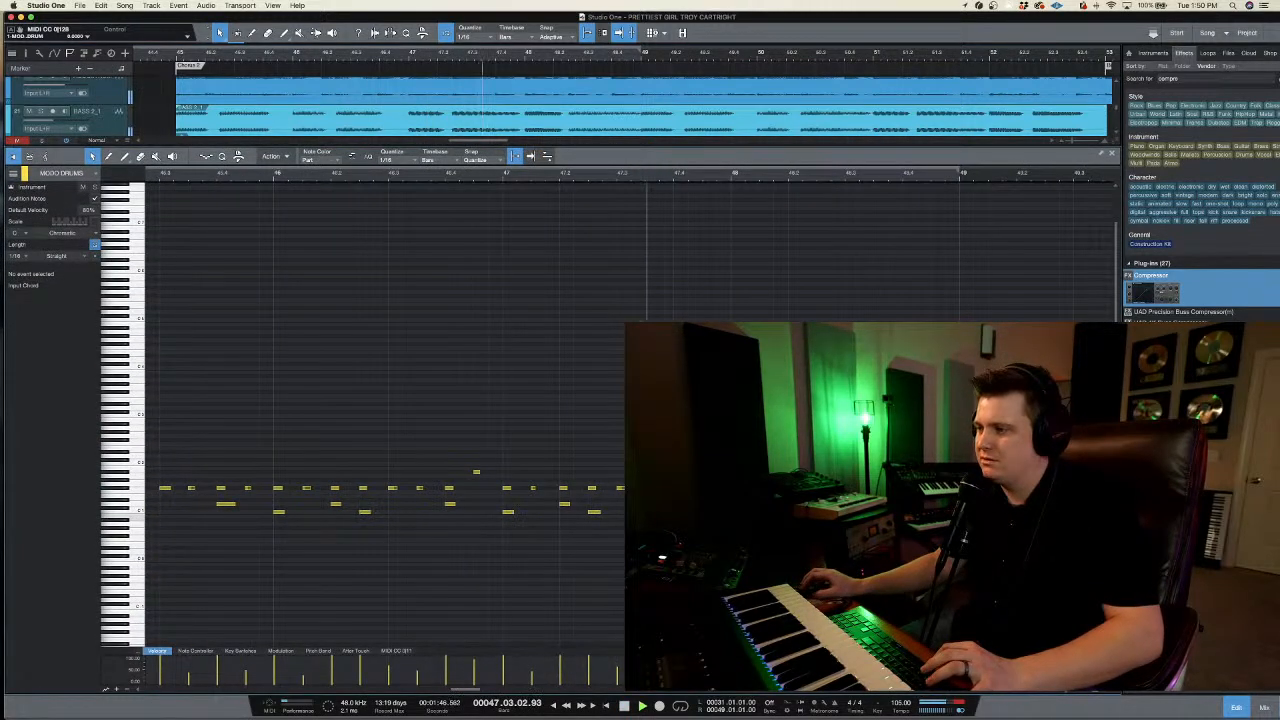
left_click(703, 180)
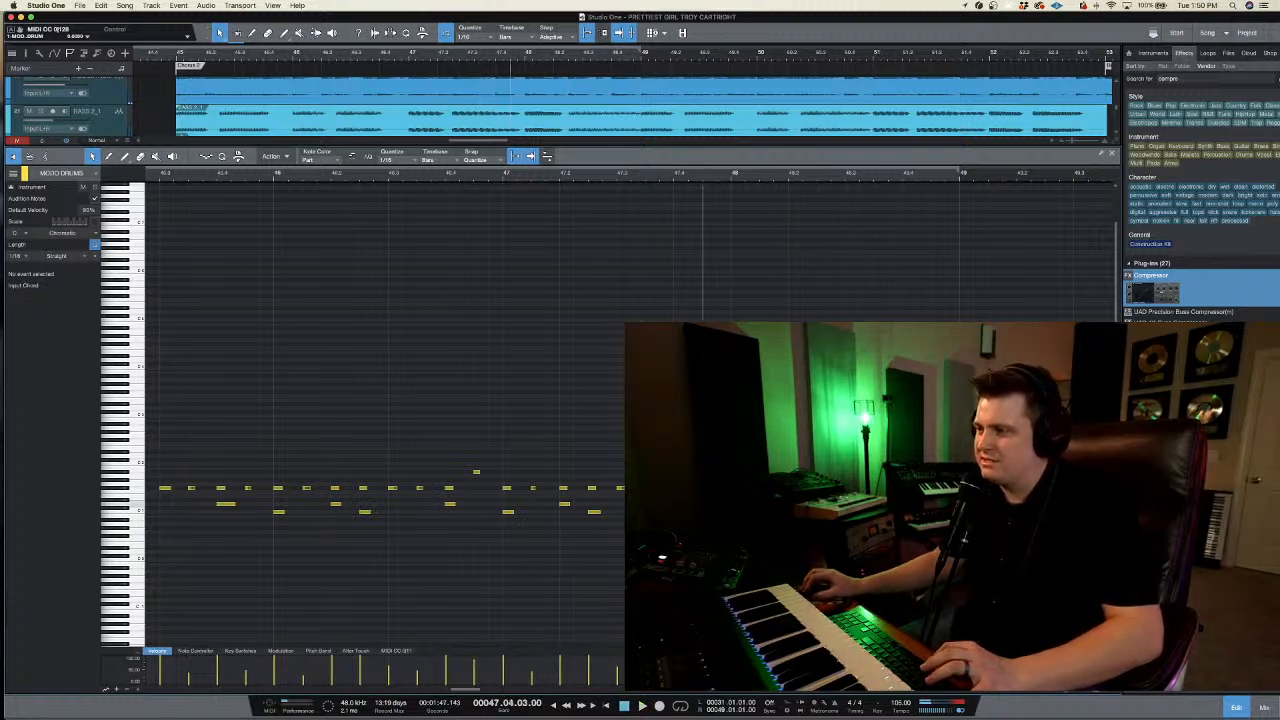
- Select the C1 note near the end of bar 47 and replay the passage from the last beats of bar 46
left_click(721, 512)
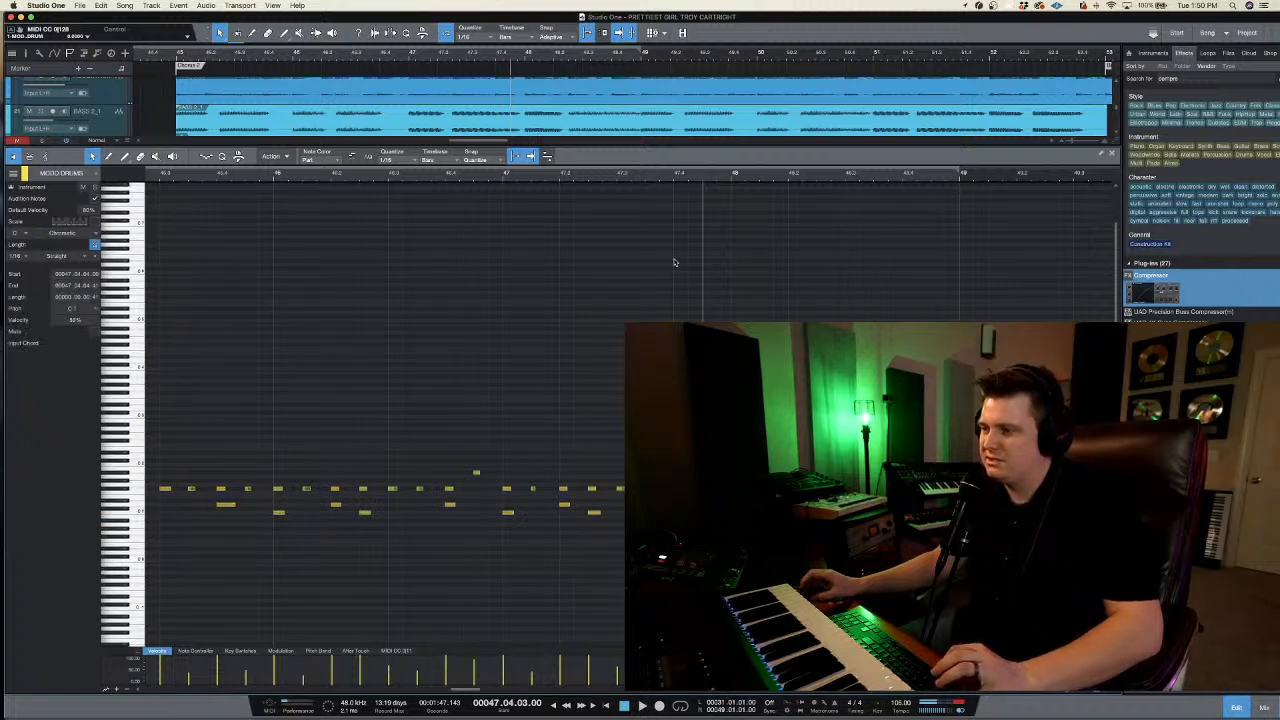
key("space")
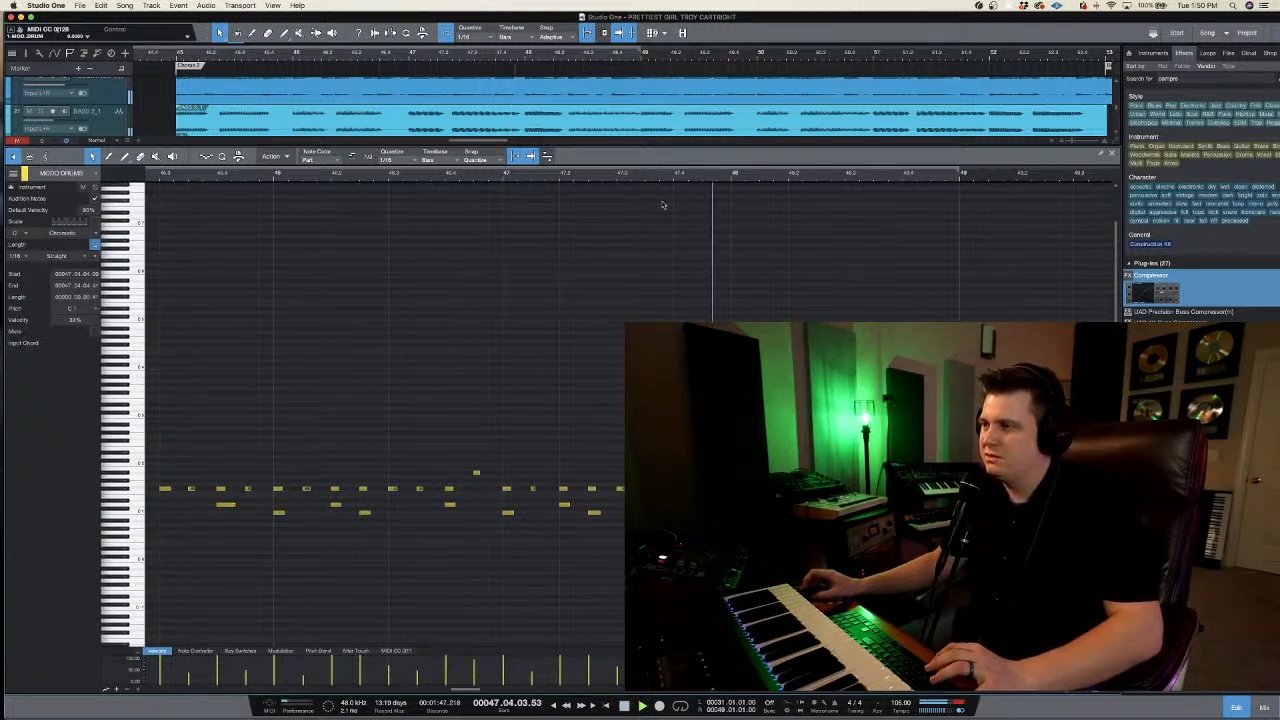
left_click(558, 178)
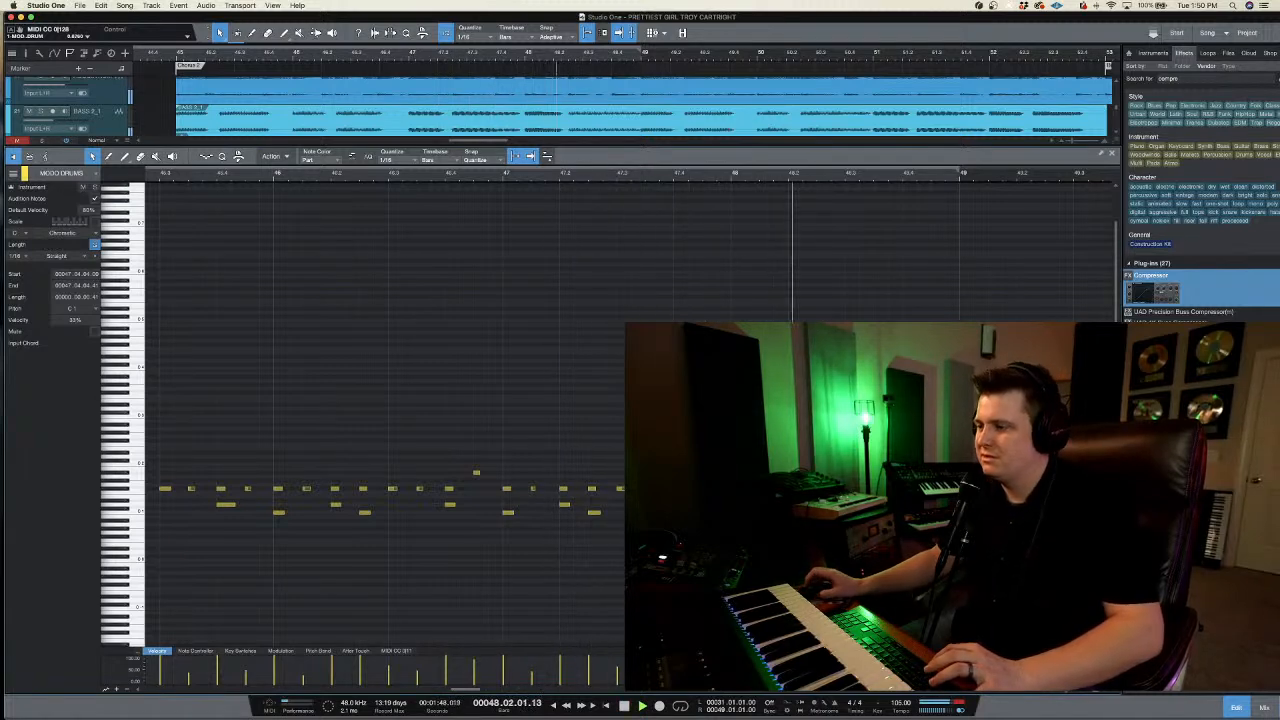
key("space")
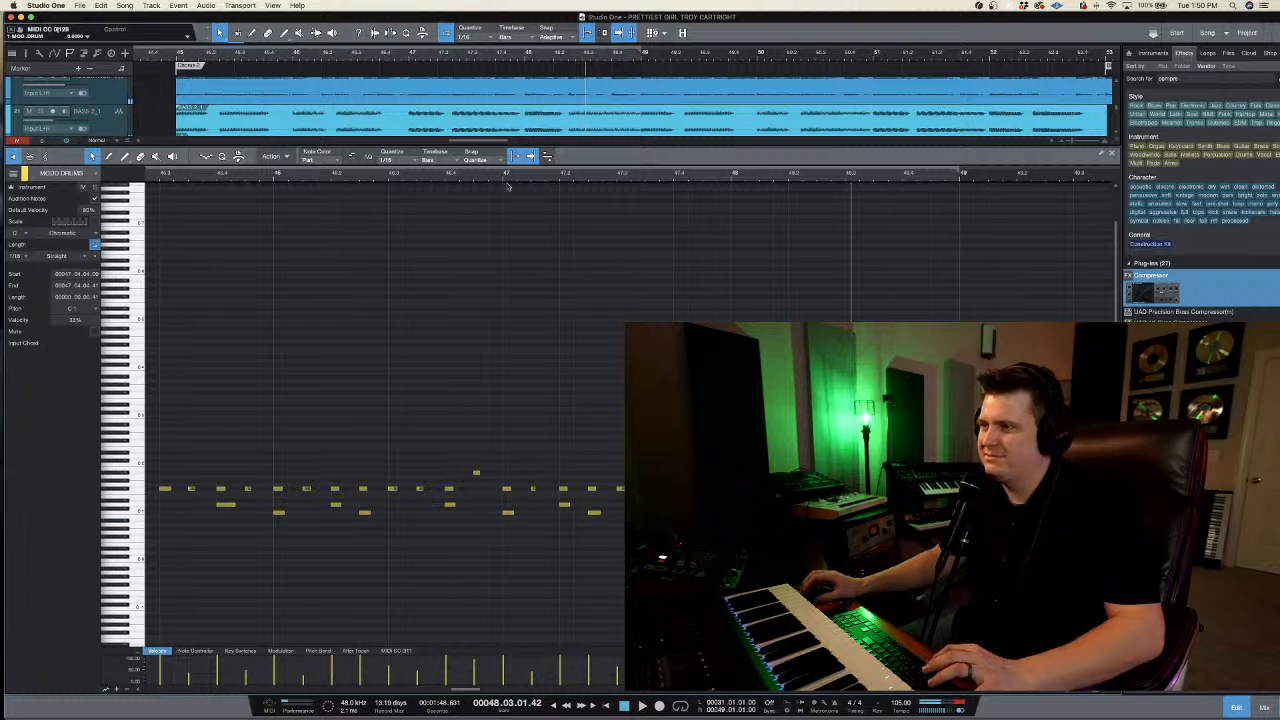
left_click(447, 176)
key("space")
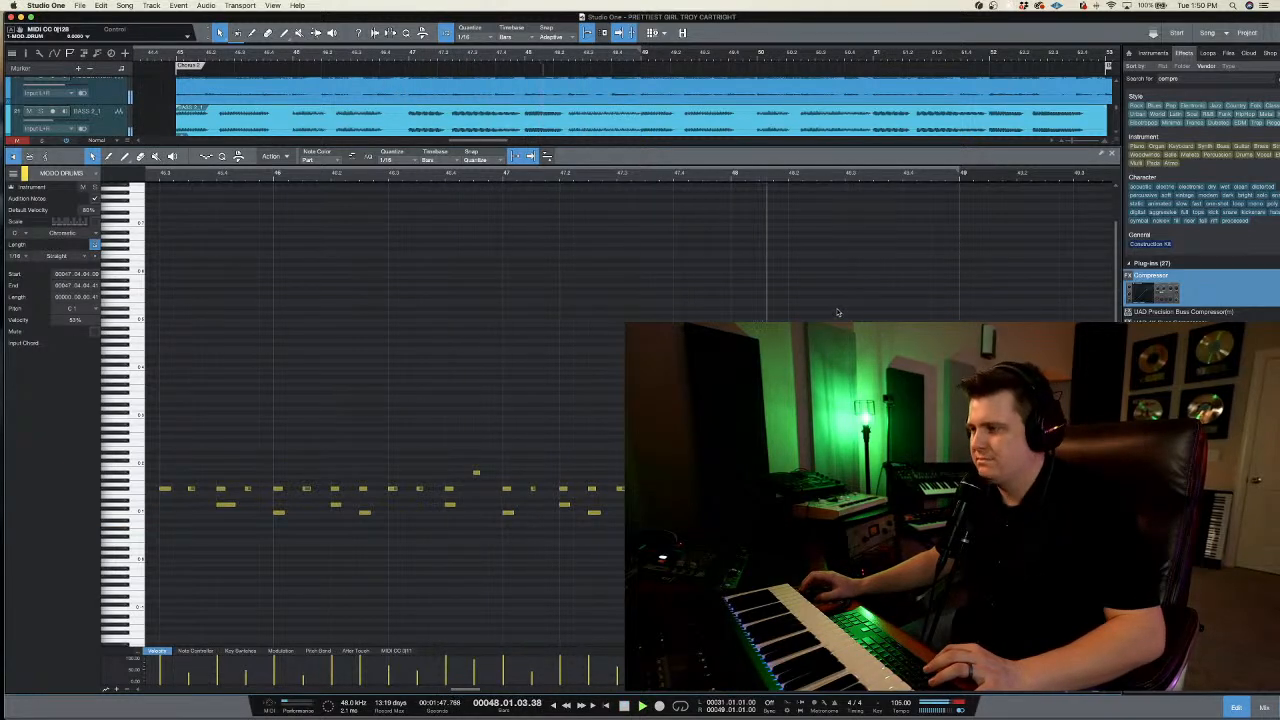
- Reduce and close the drum note editor, and zoom out the arrangement to show the Solo section
double_click(727, 147)
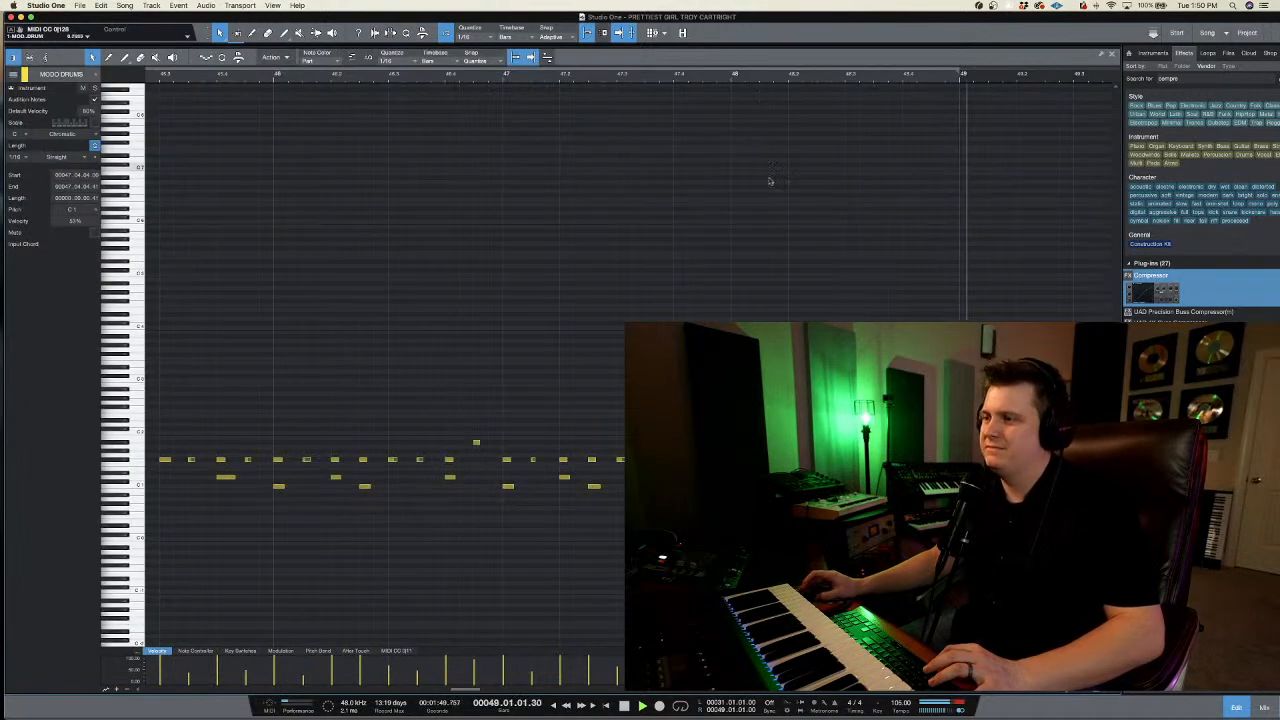
left_click_drag(774, 47, 790, 387)
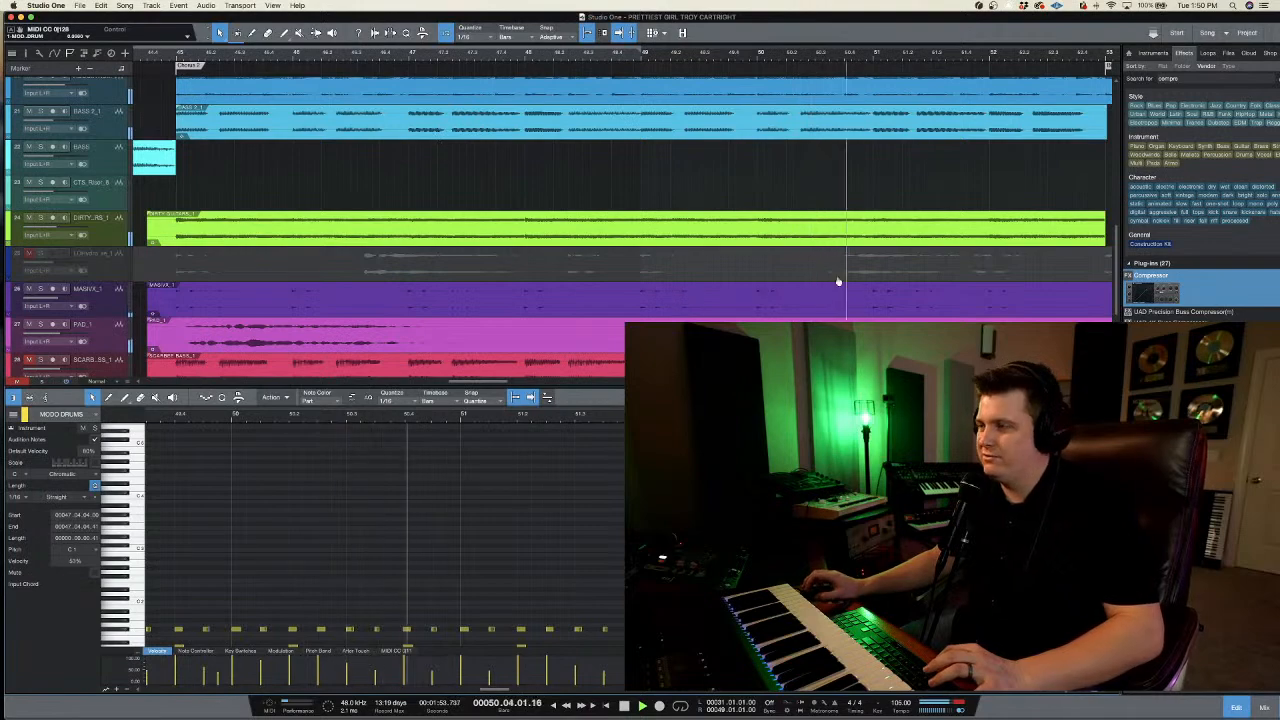
left_click(1236, 707)
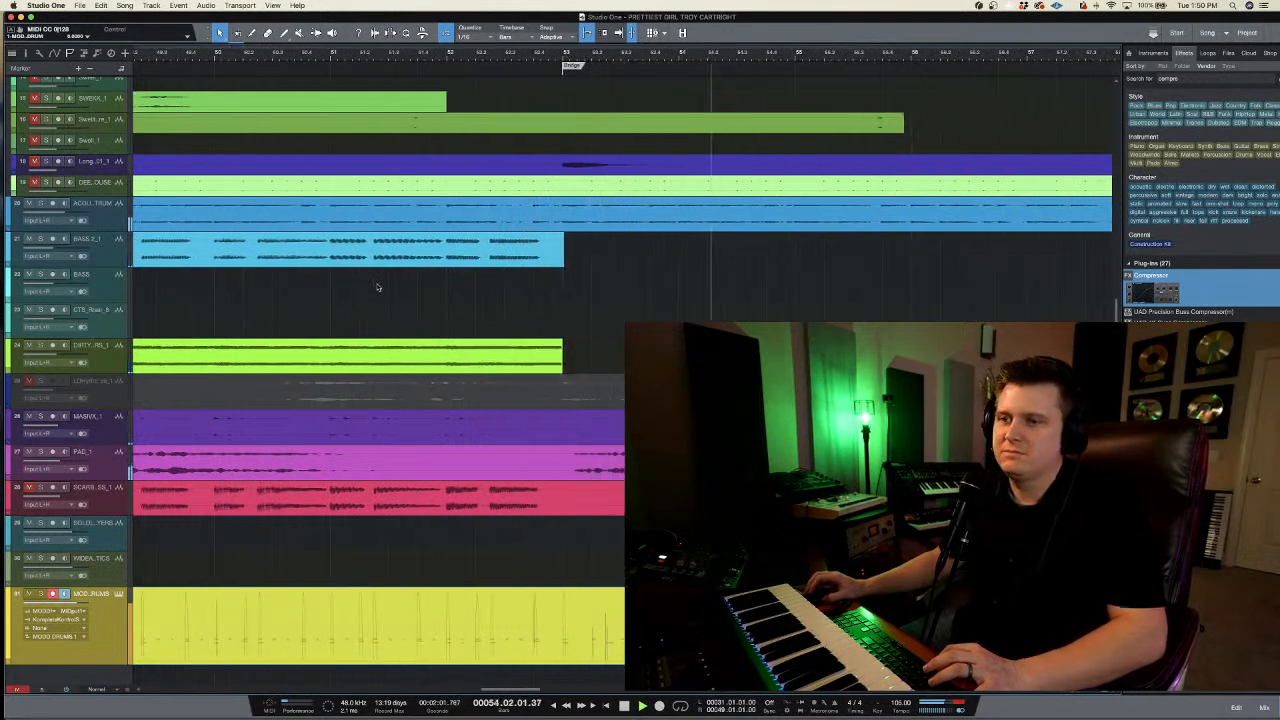
left_click_drag(564, 54, 564, 27)
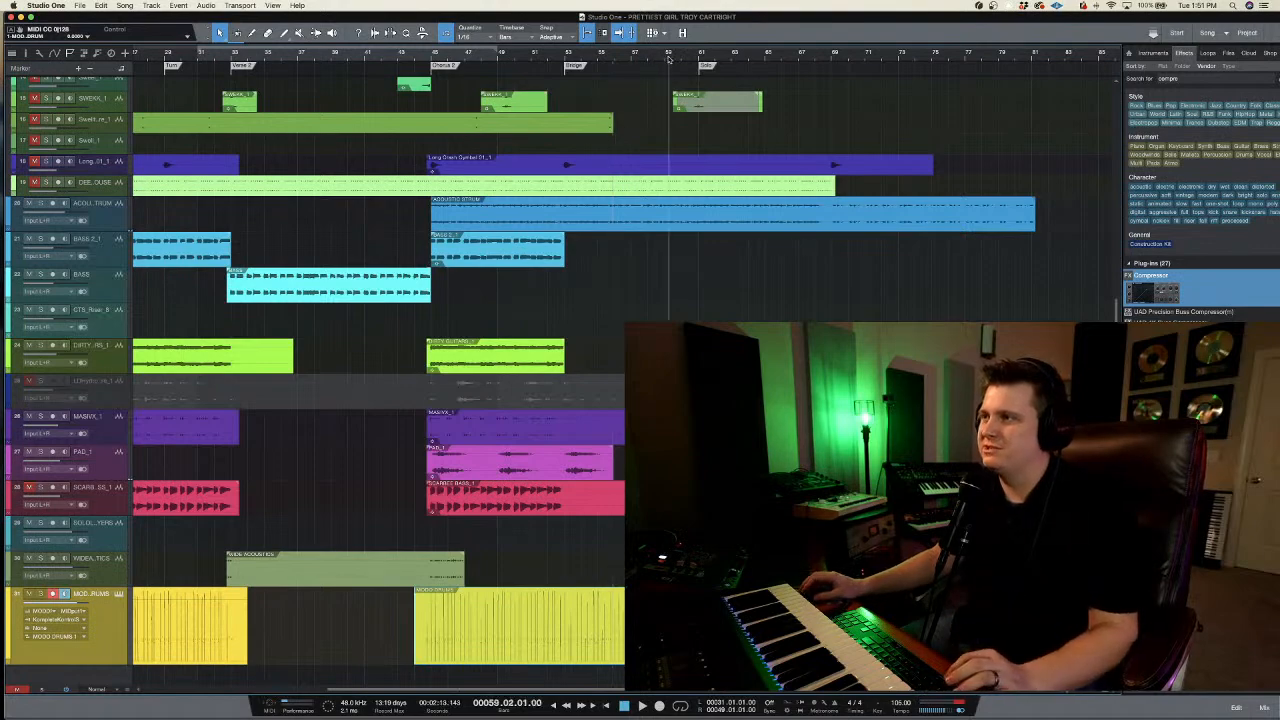
- Play the arrangement from just before the Solo marker to review which tracks sound there
scroll(388, 162, "up", 8)
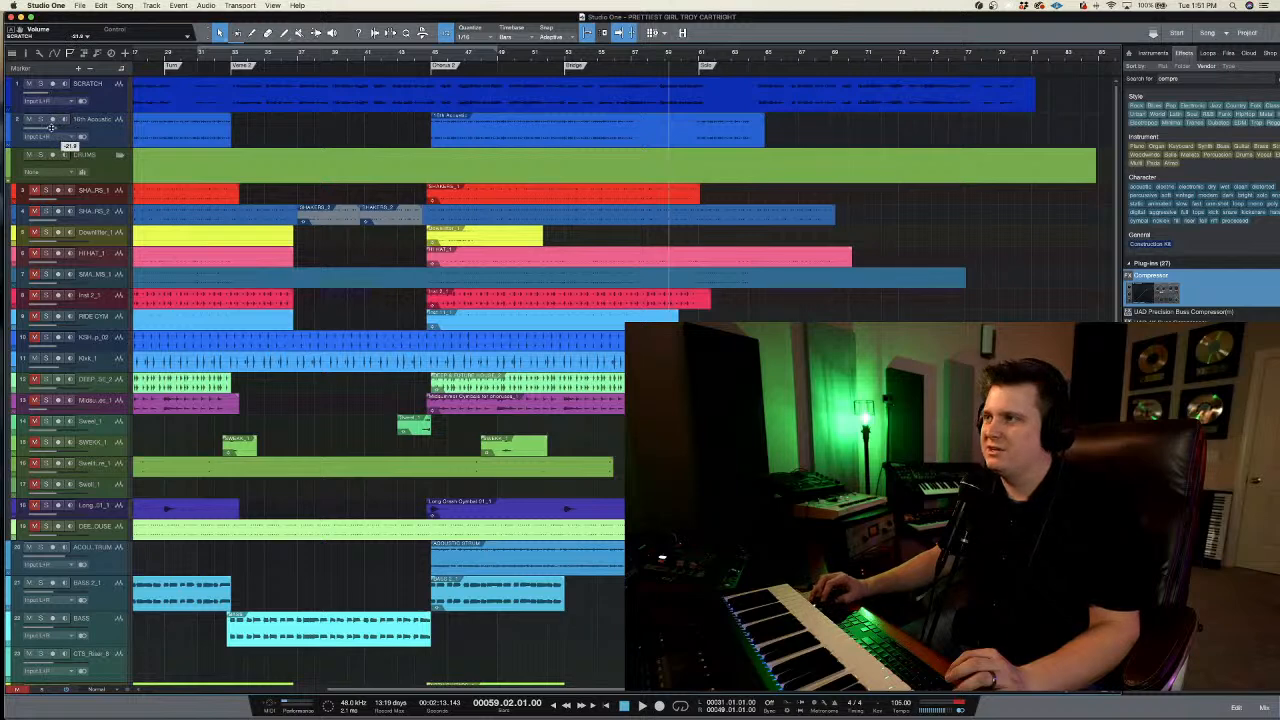
left_click(691, 60)
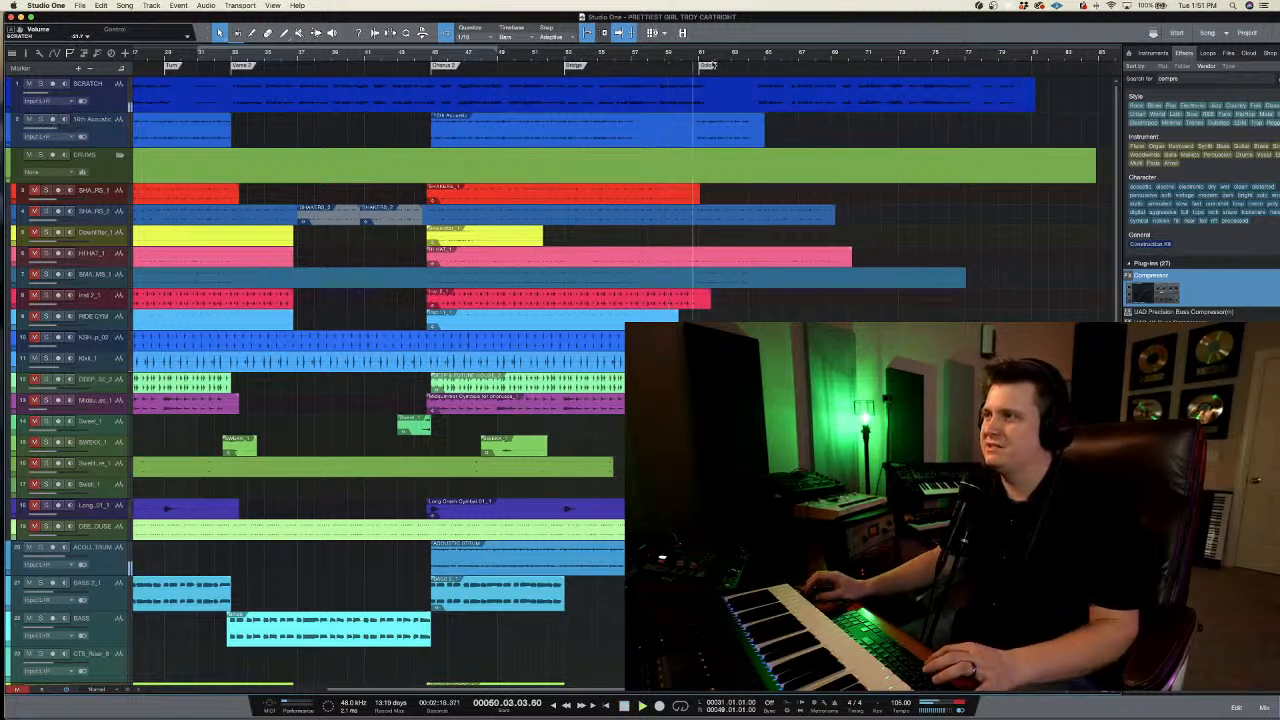
key("space")
scroll(715, 84, "down", 1)
scroll(720, 110, "down", 8)
key("space")
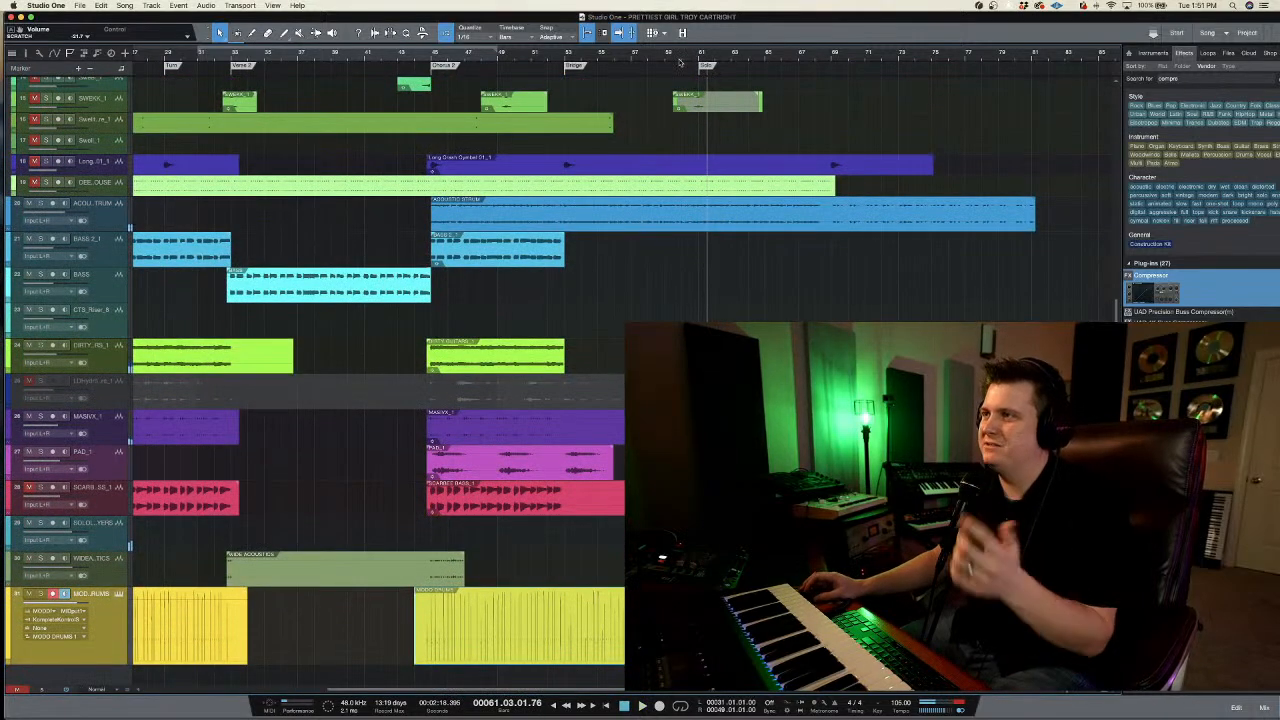
- Record a MODO DRUM part for the solo from bar 60 to about bar 70, and open it for note editing
left_click(679, 62)
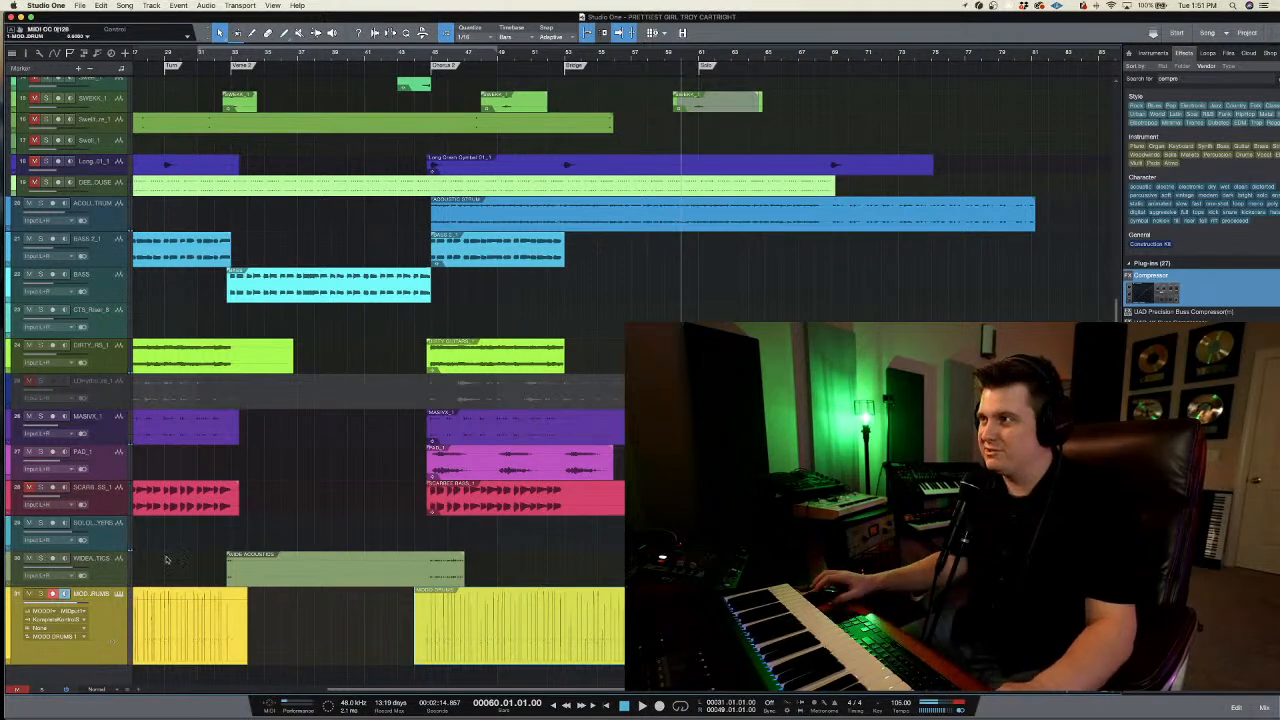
key("KP_Multiply")
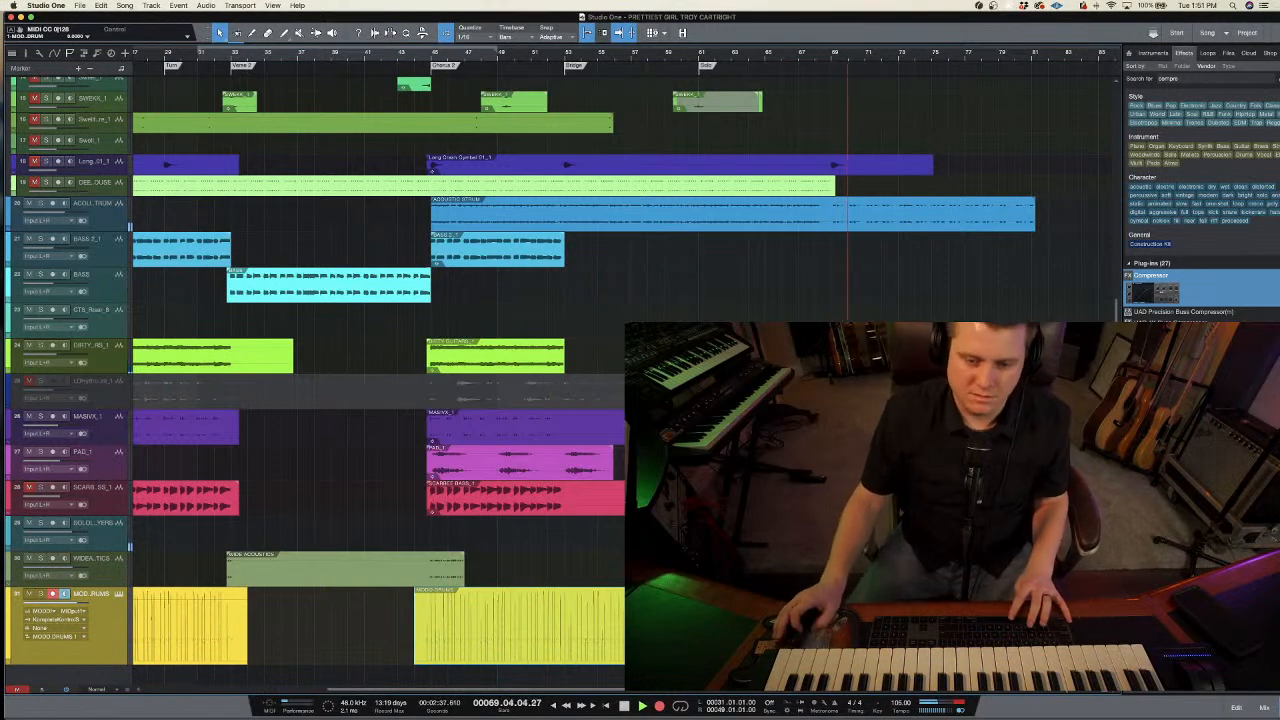
key("F2")
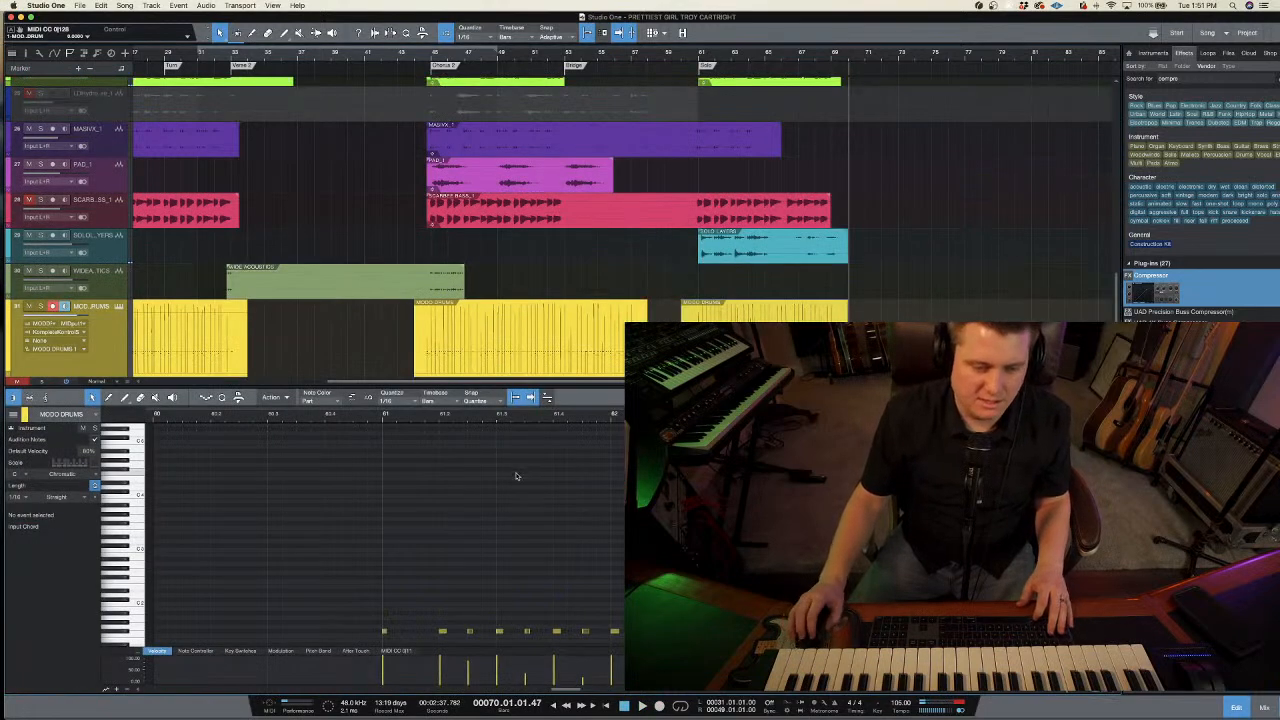
- Enlarge the note editor around the low drum notes and play the solo part from bar 61
left_click(380, 416)
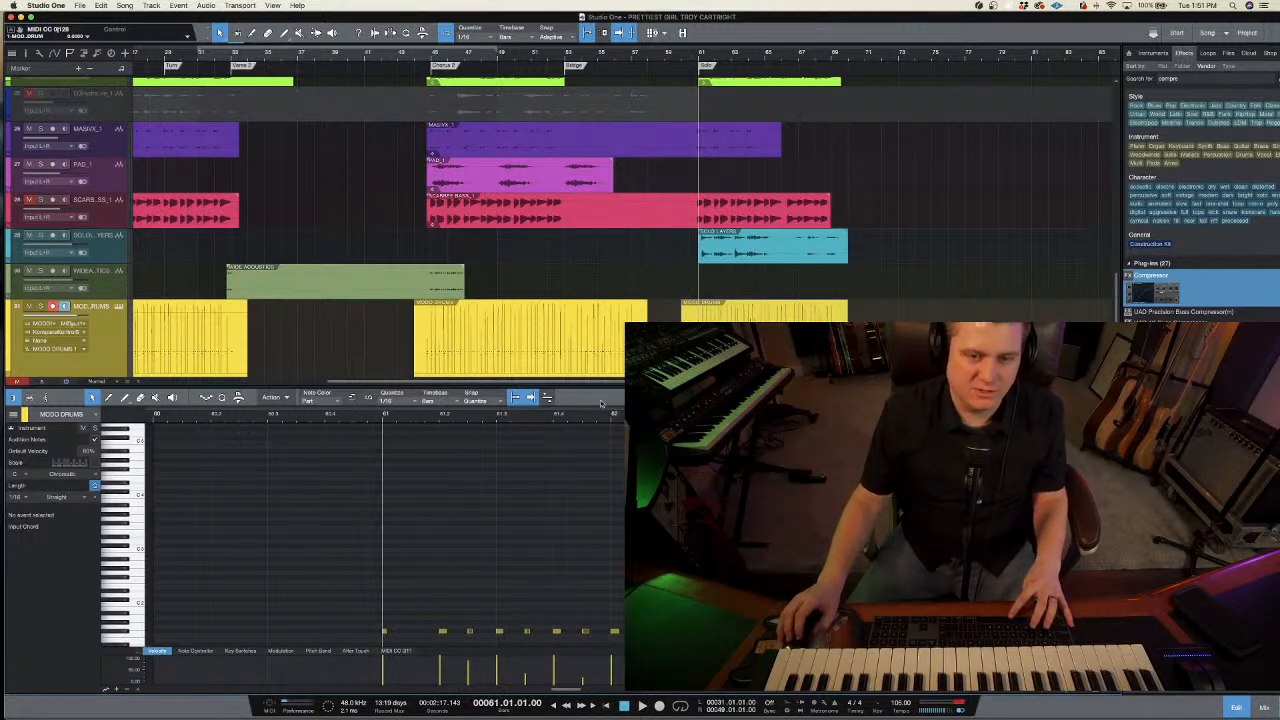
left_click_drag(617, 387, 617, 332)
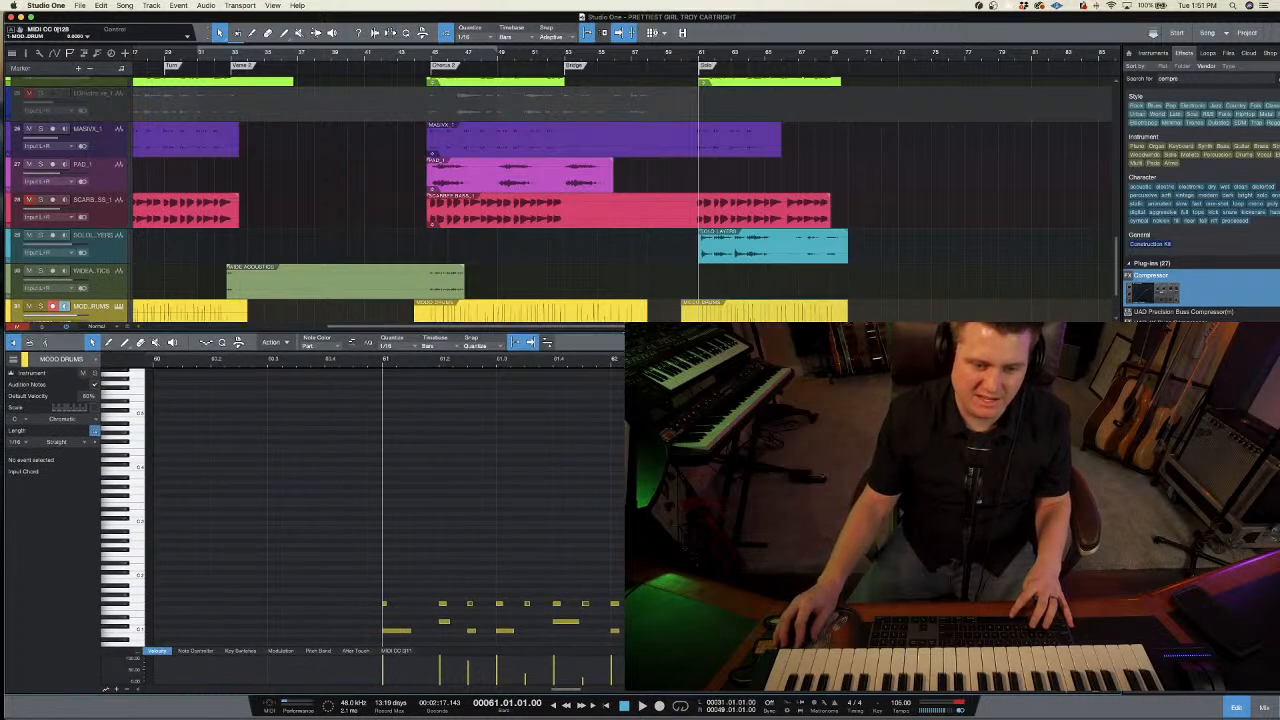
scroll(500, 490, "down", 5)
scroll(546, 404, "up", 1)
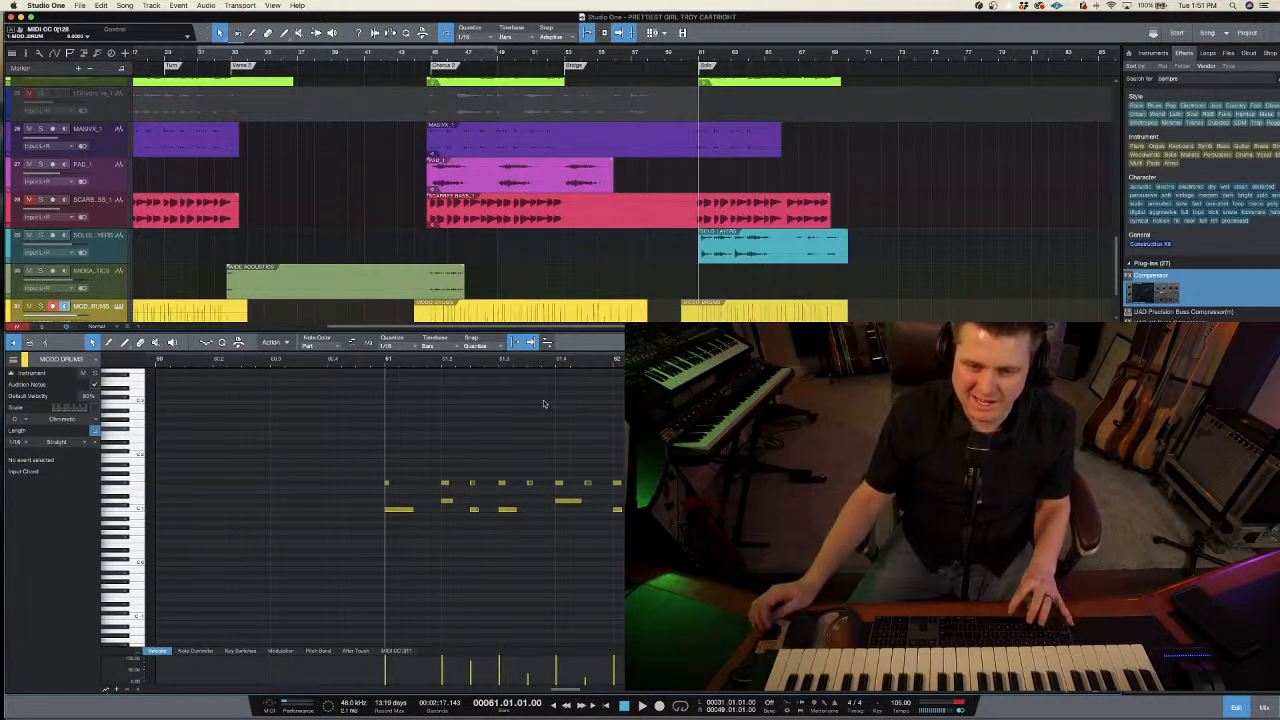
key("space")
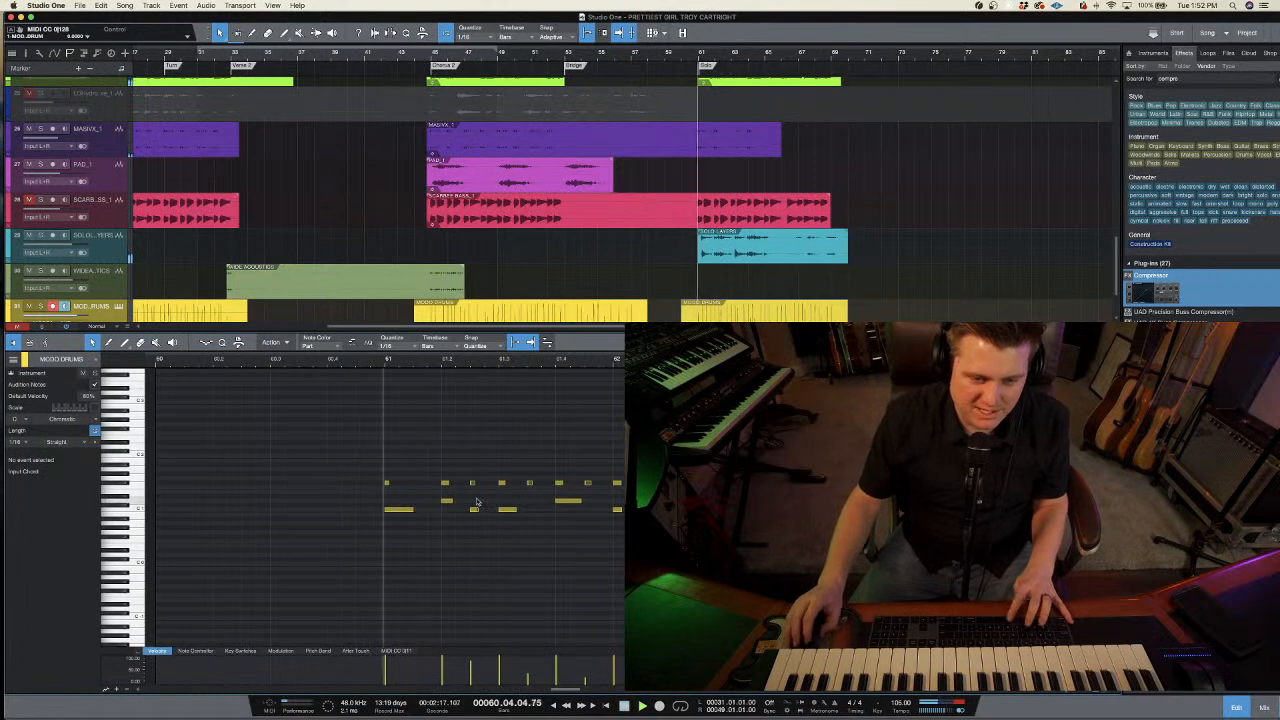
- Delete the C1 note on beat 3 of bar 61 in the solo drum part, and replay from bar 61
left_click(474, 511)
key("space")
left_click_drag(509, 498, 503, 525)
key("Delete")
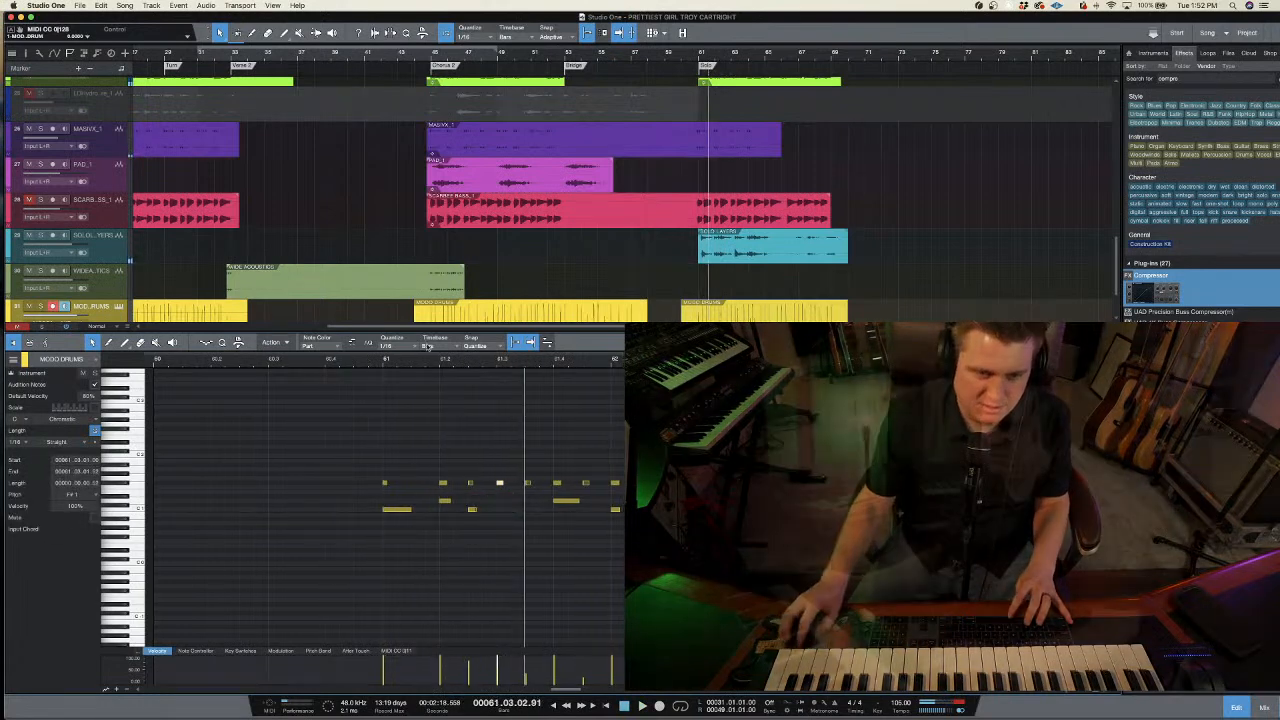
left_click(382, 362)
key("space")
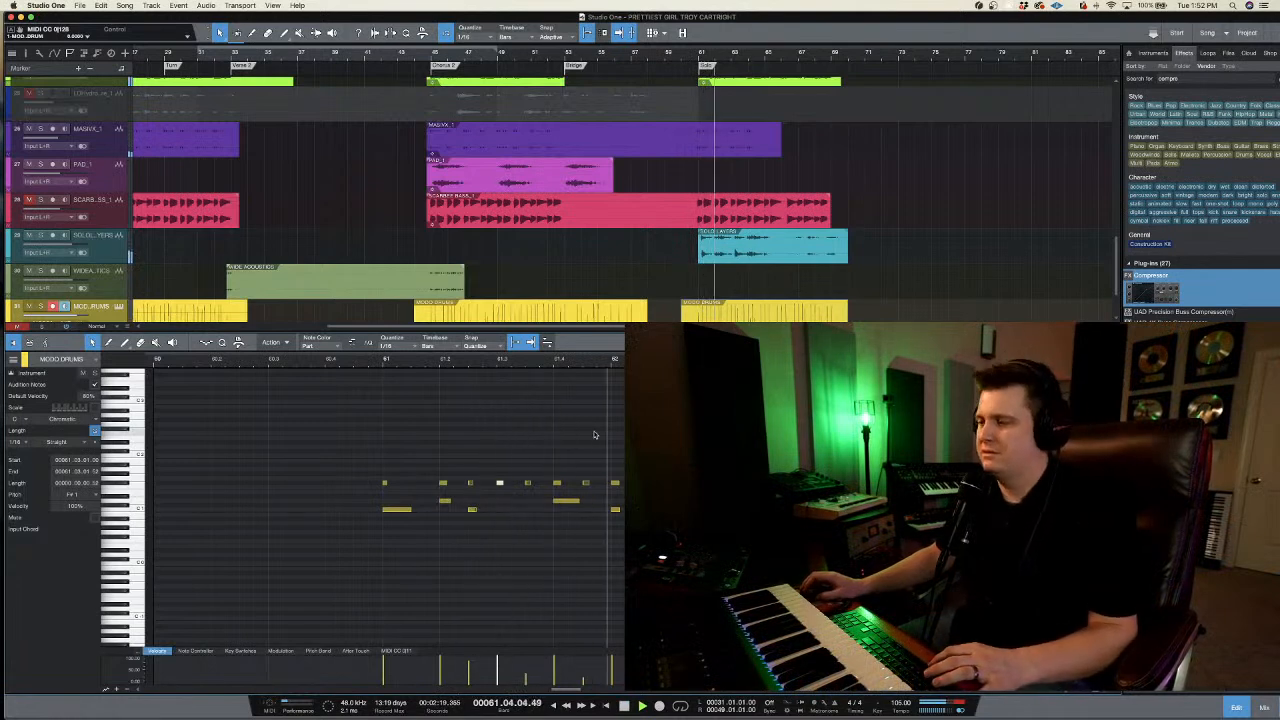
- Add a C1 note halfway through beat 4 of bar 61, and play the pattern from bar 61
left_click(589, 511)
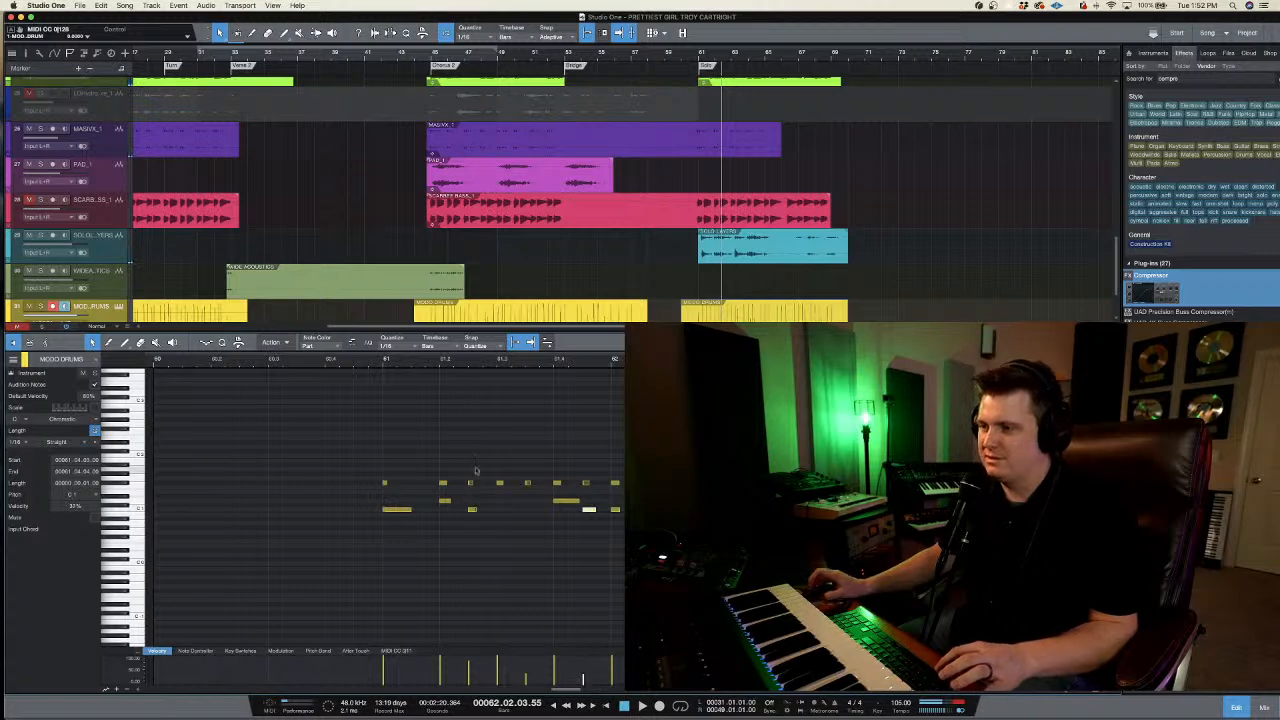
left_click(377, 362)
left_click(602, 422)
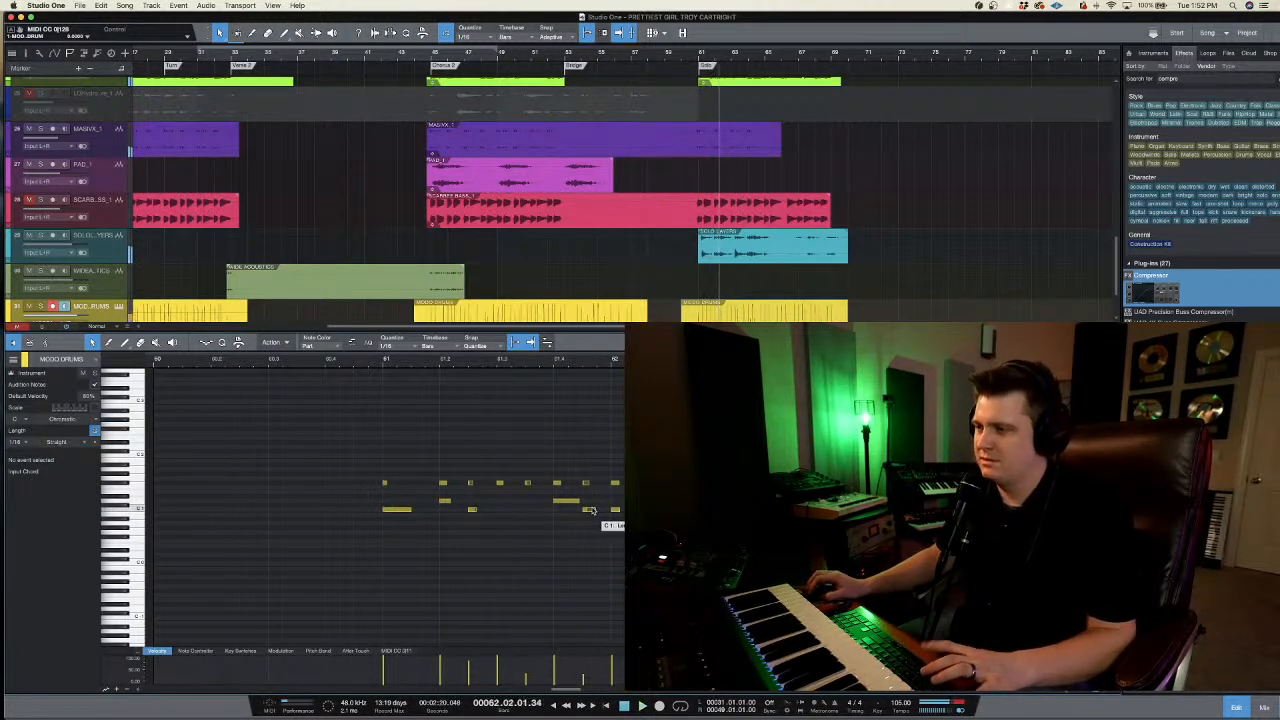
- Move the added C1 note to the last sixteenth of bar 61, and play the passage into bar 62
left_click(601, 511)
left_click_drag(601, 512, 604, 512)
left_click(548, 366)
key("space")
left_click(617, 414)
scroll(612, 504, "right", 1)
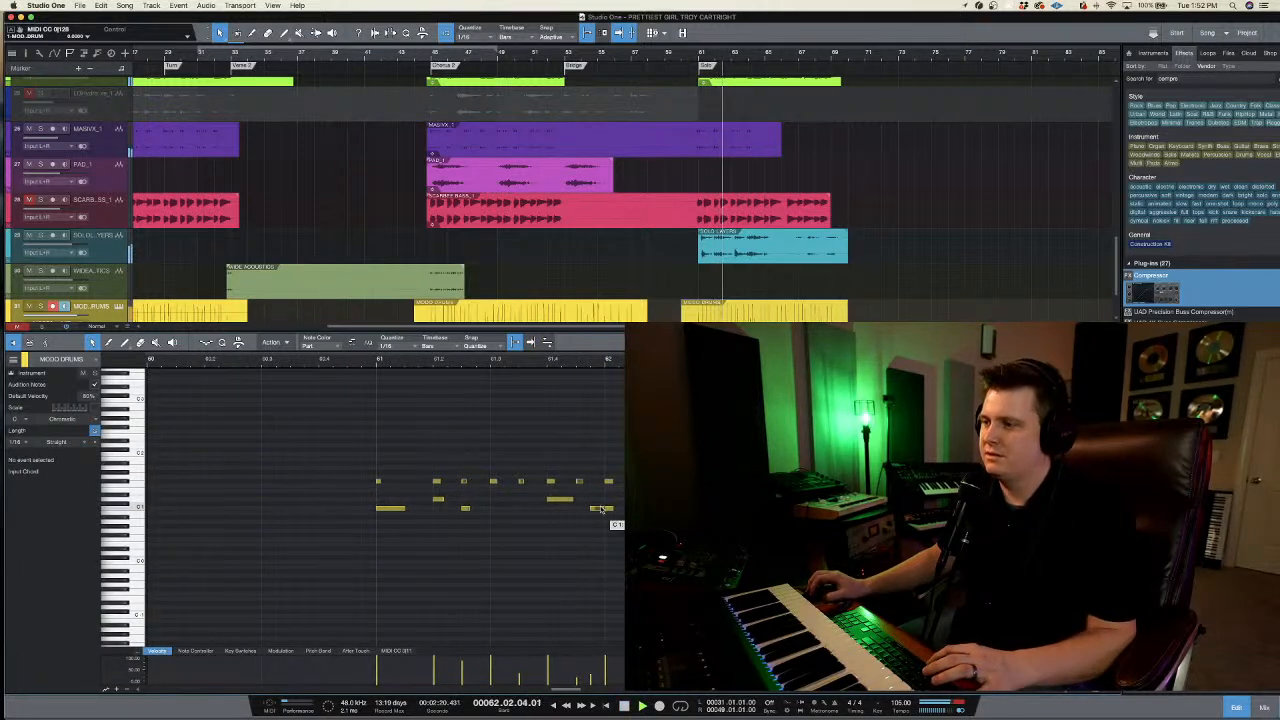
- Adjust the moved C1 note's length so it ends at the start of bar 62, and replay from bar 61
left_click(596, 510)
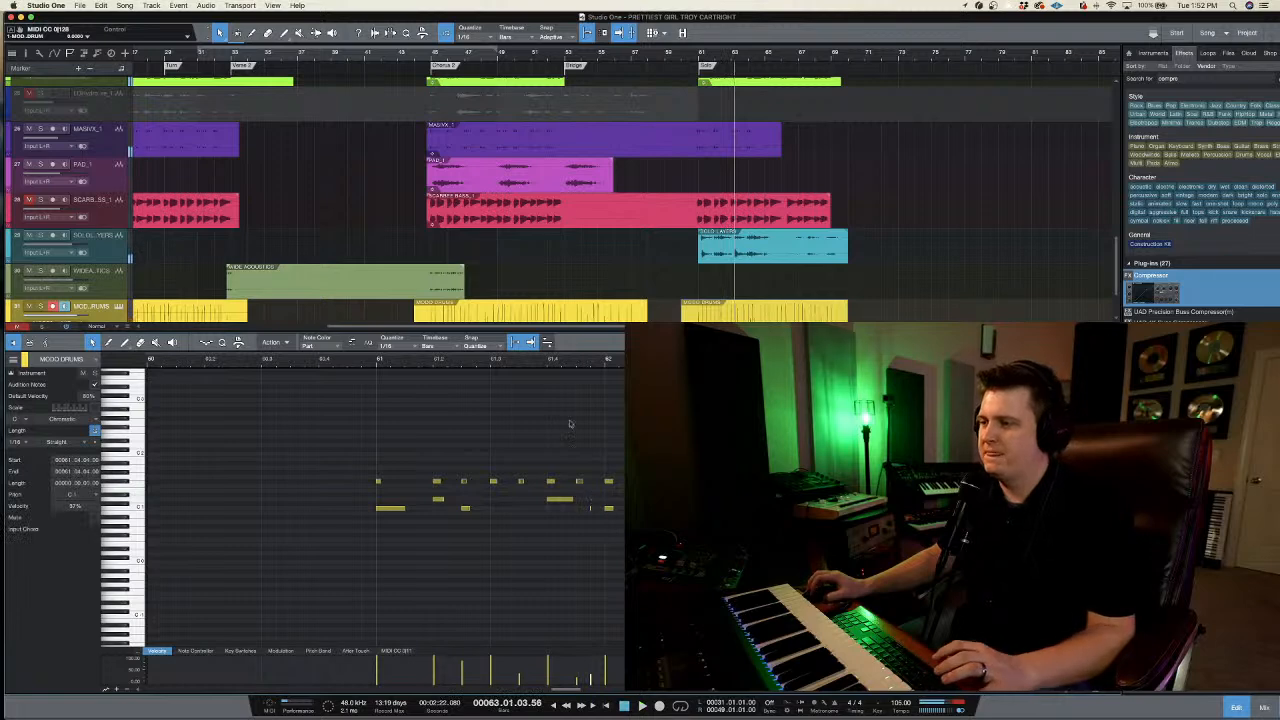
left_click_drag(598, 509, 598, 511)
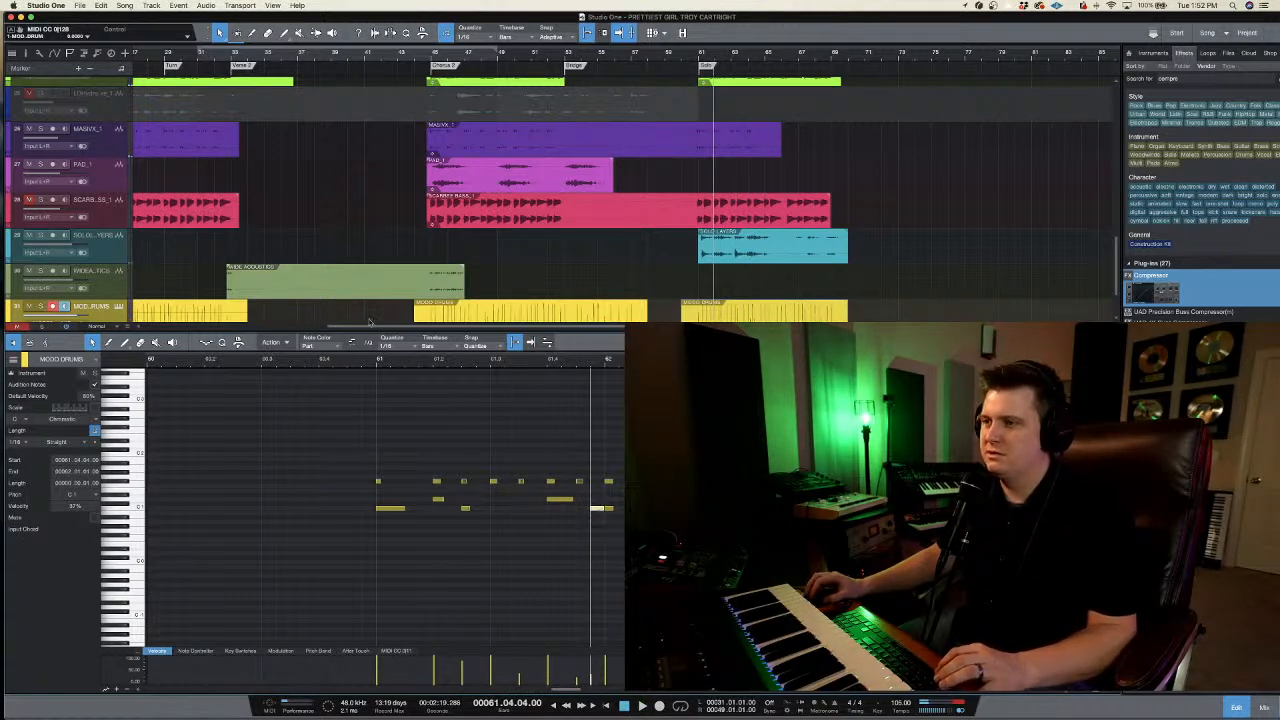
left_click(372, 364)
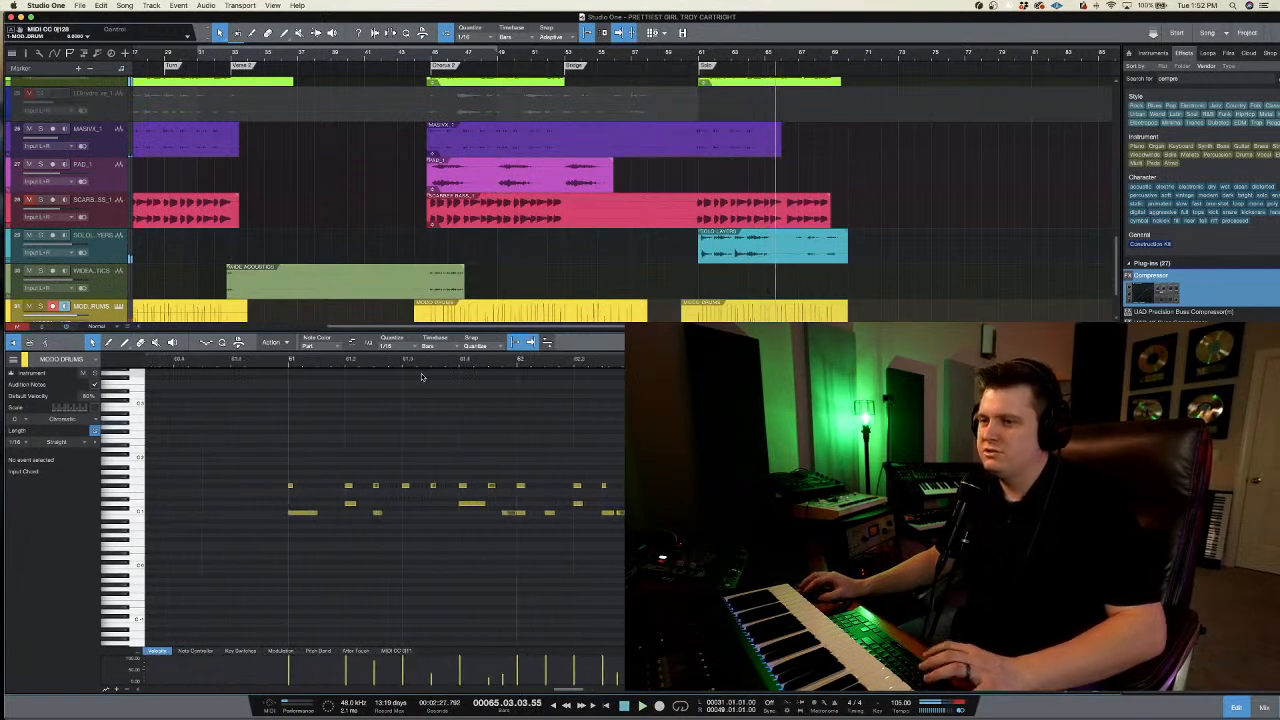
- Play the edited solo drum part through to about bar 69 while following its notes, and close the note editor
scroll(583, 413, "right", 2)
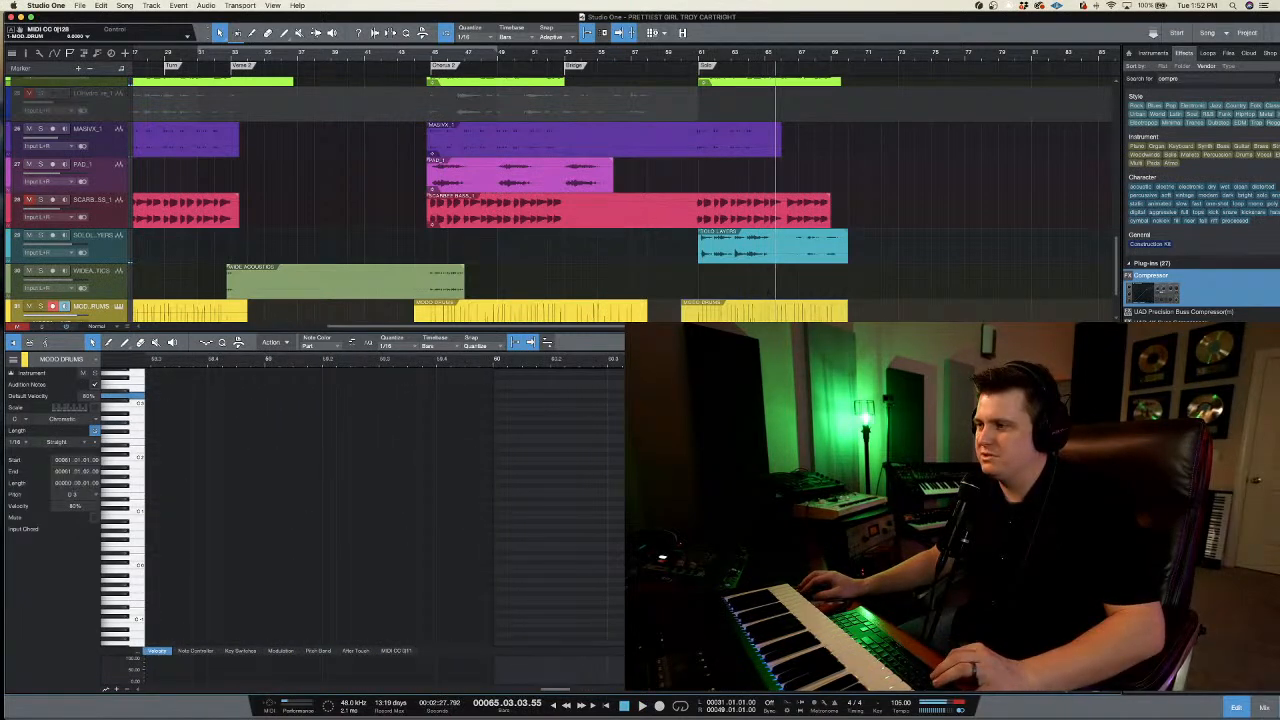
key("shift+b")
key("KP_Multiply")
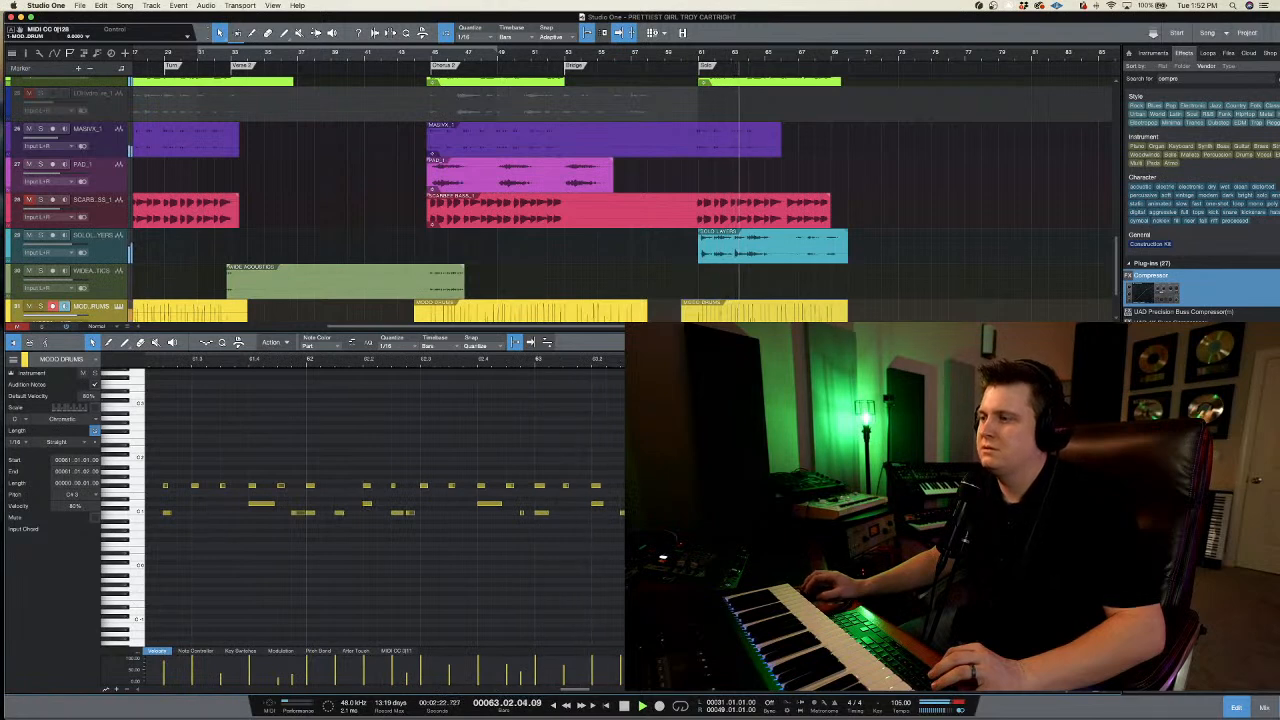
left_click(597, 399)
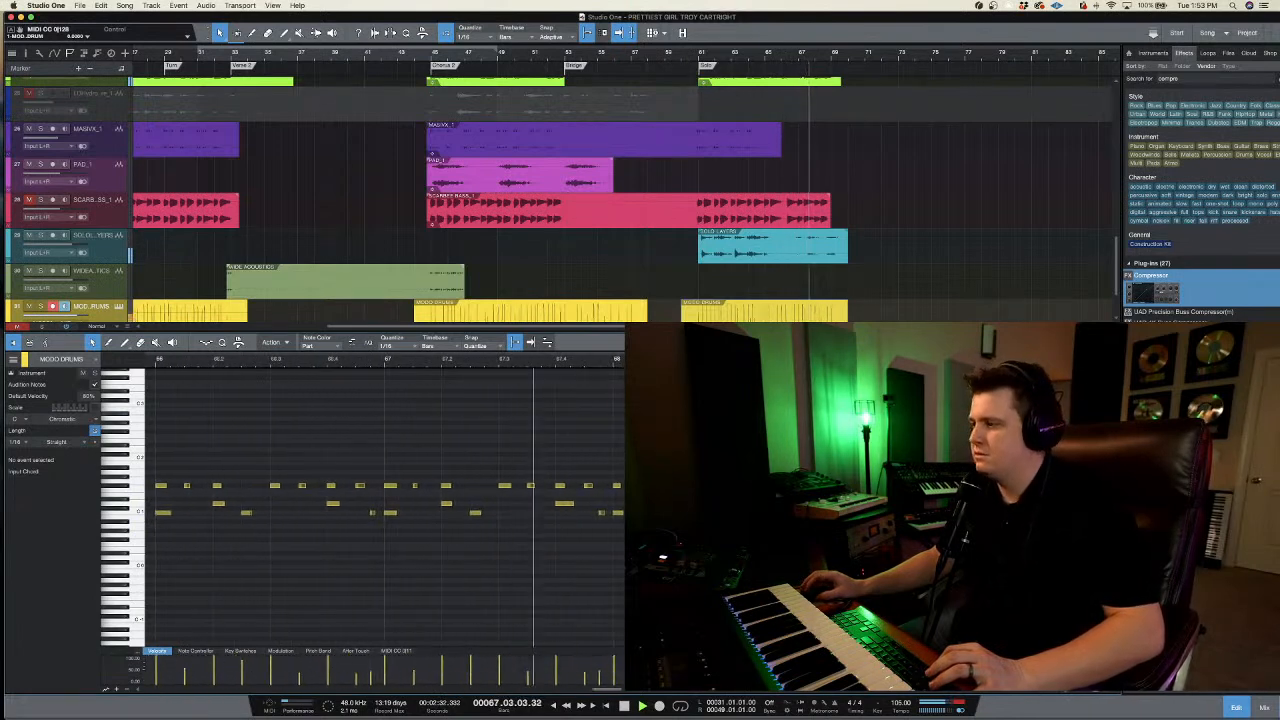
left_click(1102, 339)
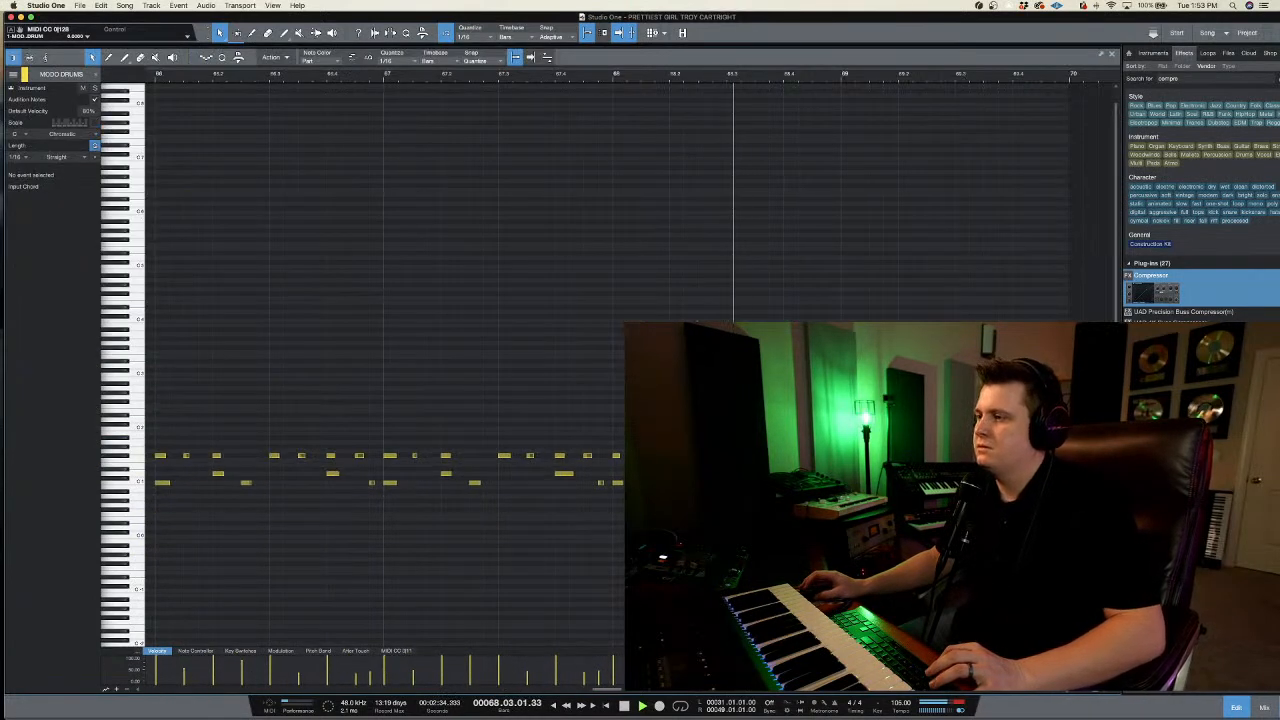
key("F2")
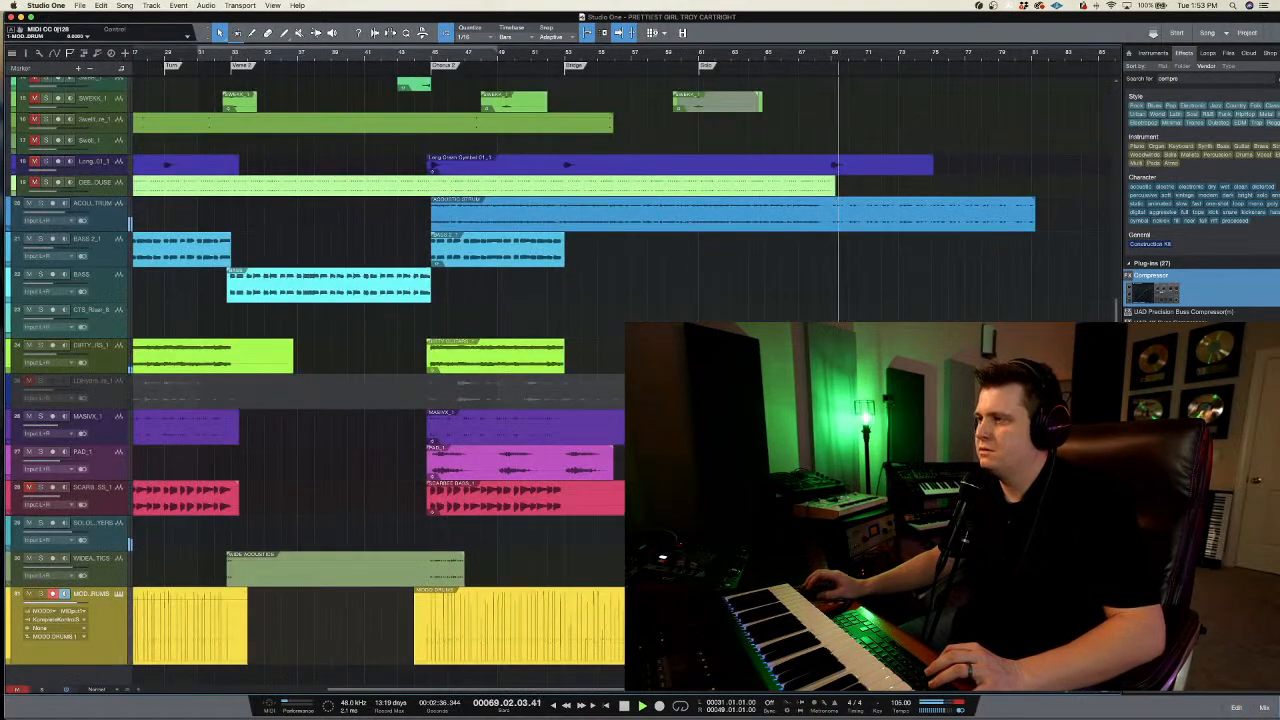
- Trim the end of the first chorus's drum clip back to about bar 33 while playing the transition into verse 2
scroll(686, 307, "left", 10)
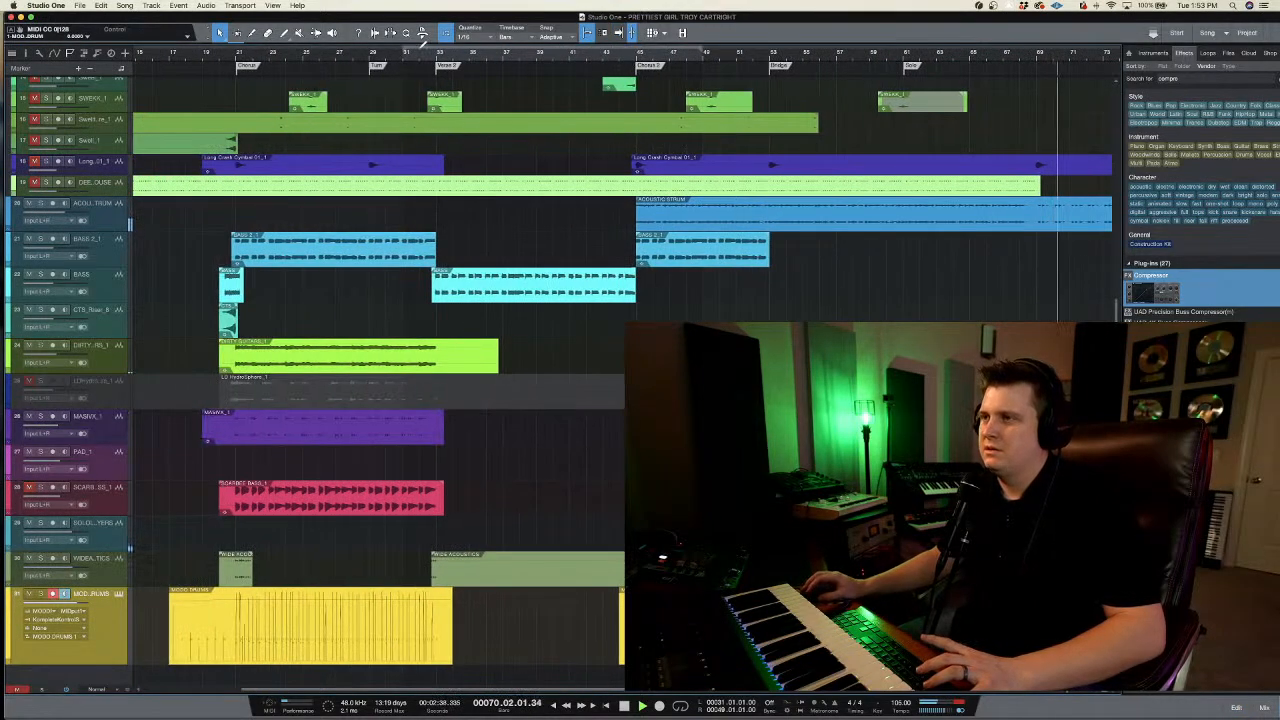
left_click(406, 60)
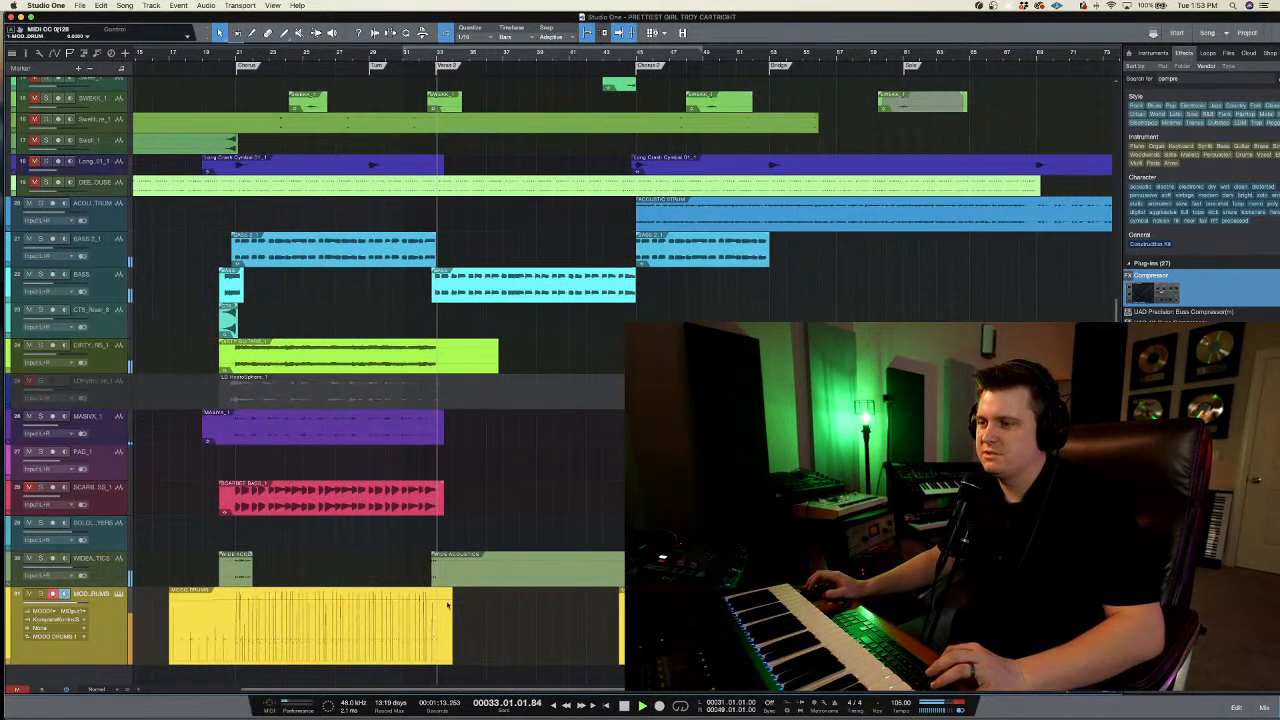
left_click_drag(454, 597, 440, 600)
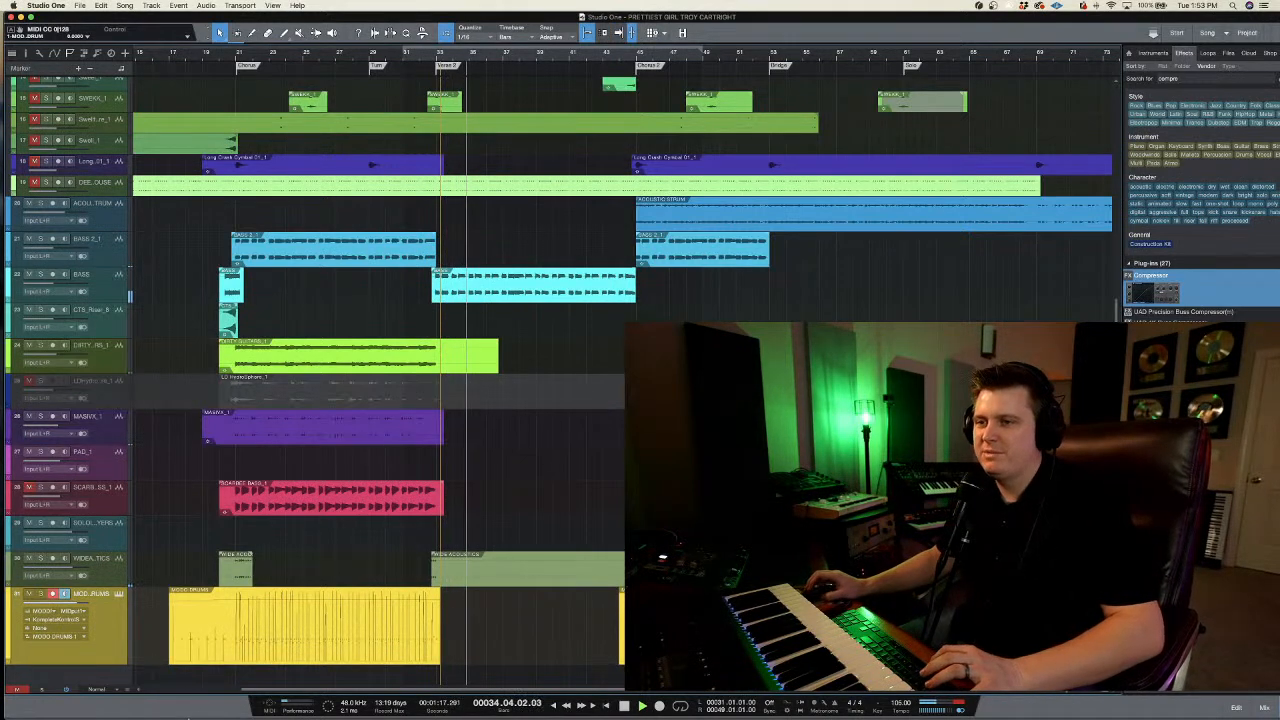
- Duplicate the MODO DRUM track completely, including its own separate instrument instance
right_click(114, 631)
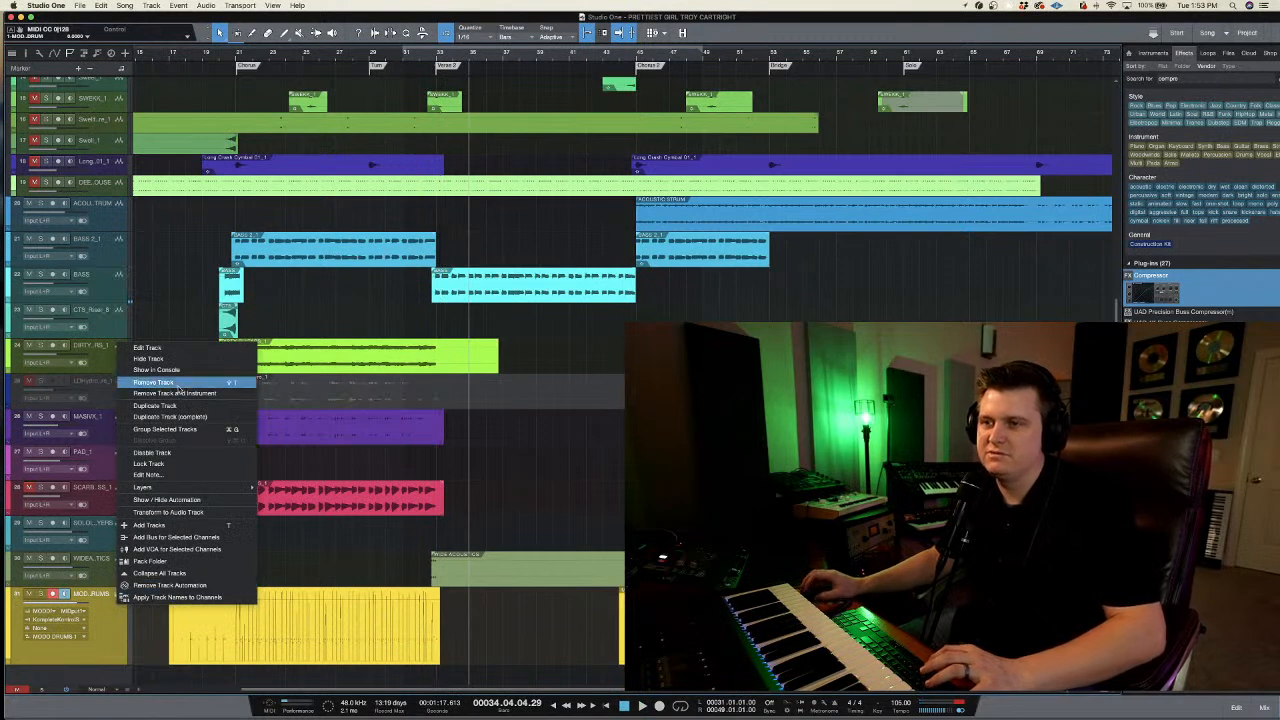
left_click(98, 627)
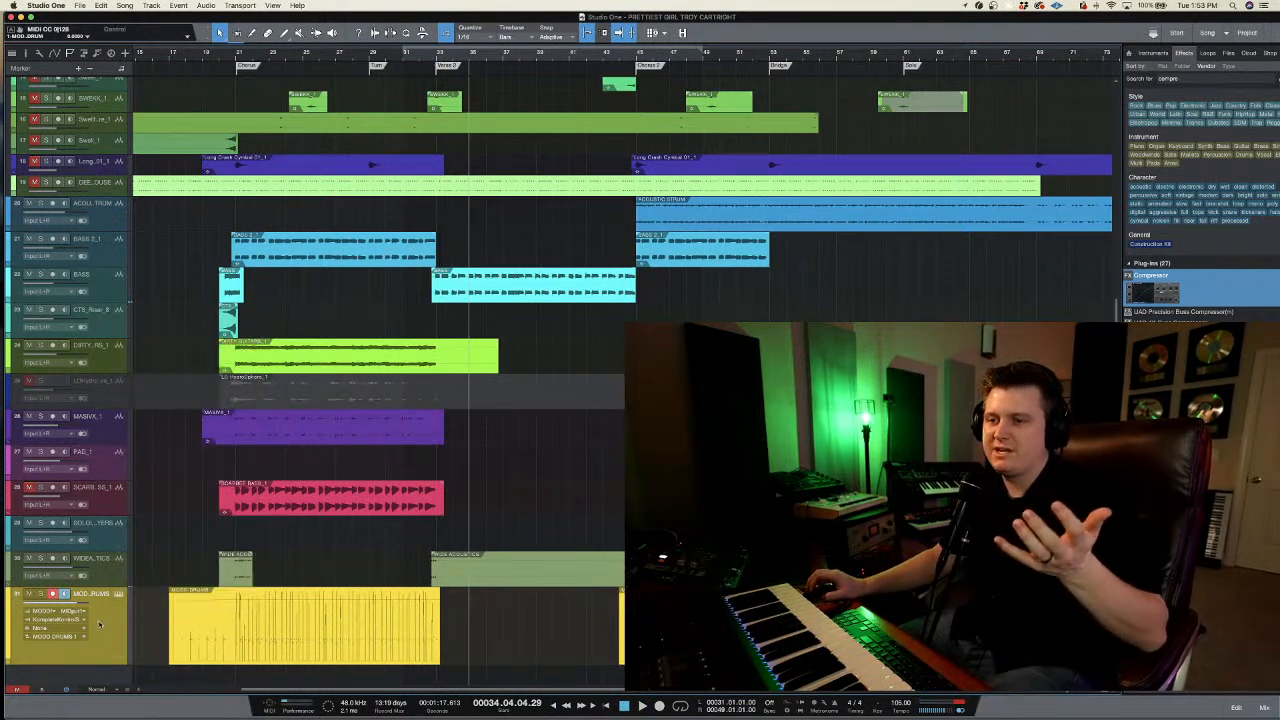
right_click(98, 623)
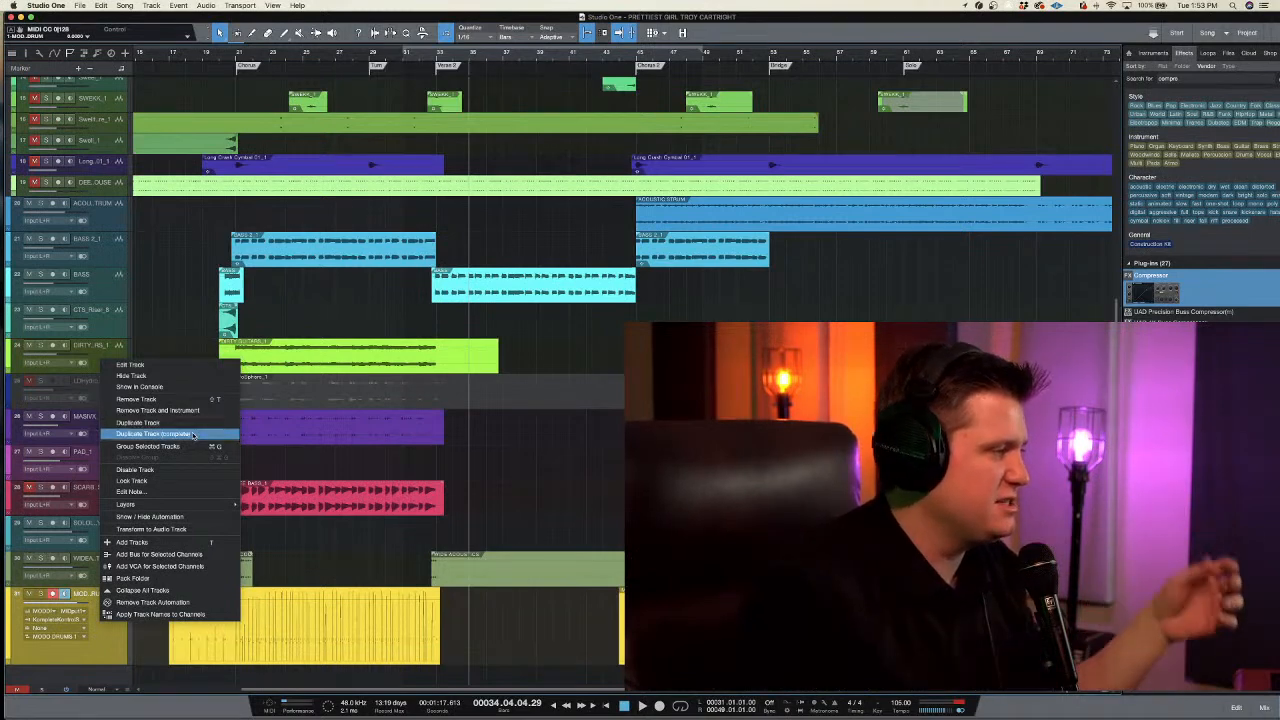
left_click(193, 436)
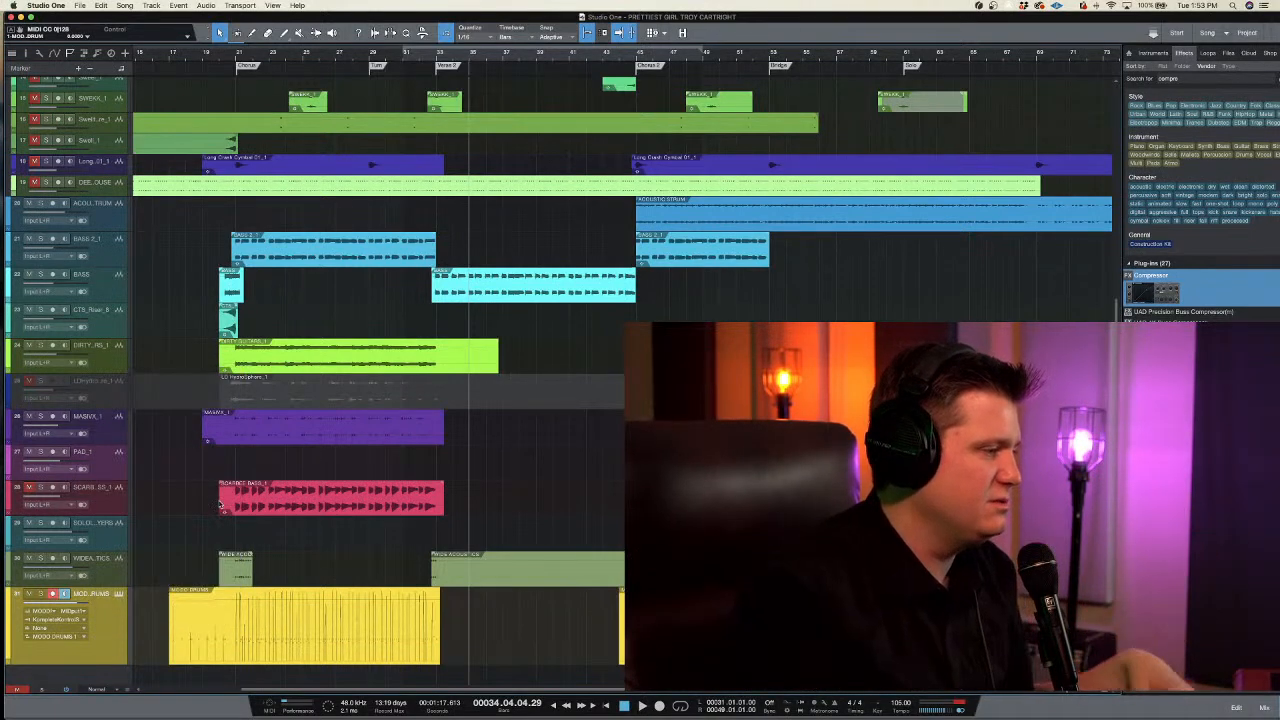
scroll(110, 611, "down", 1)
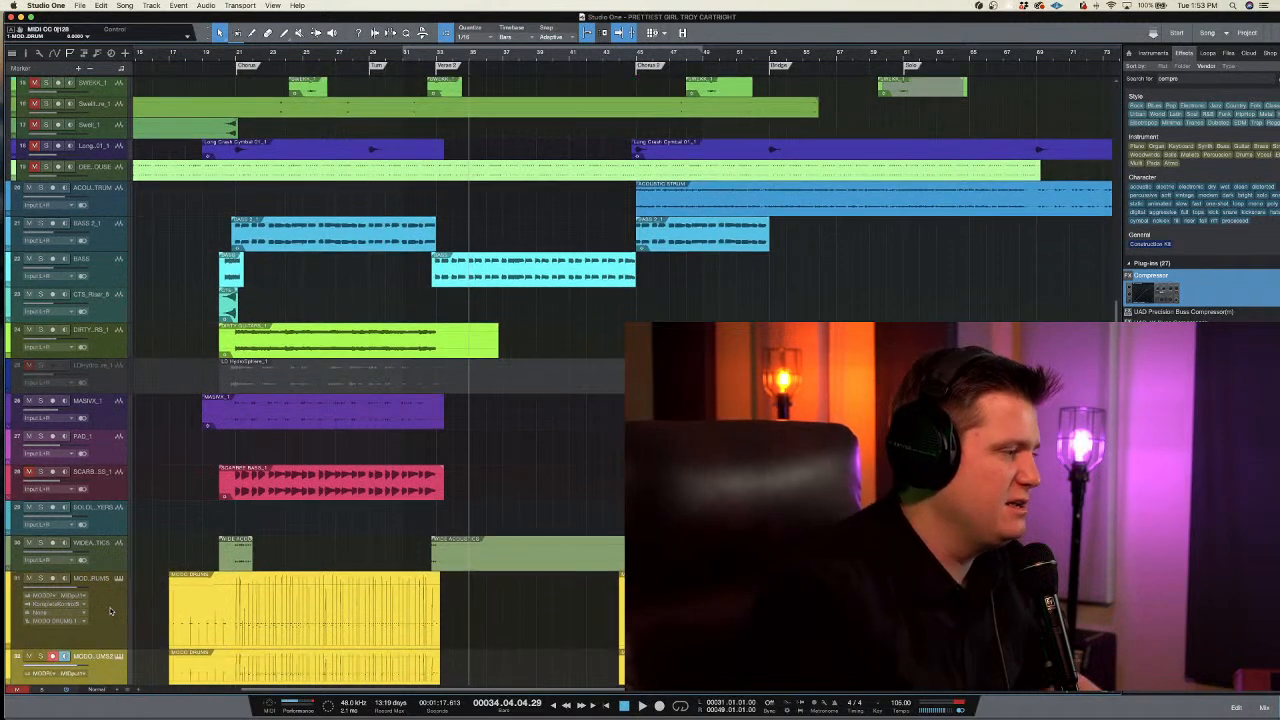
scroll(385, 540, "down", 1)
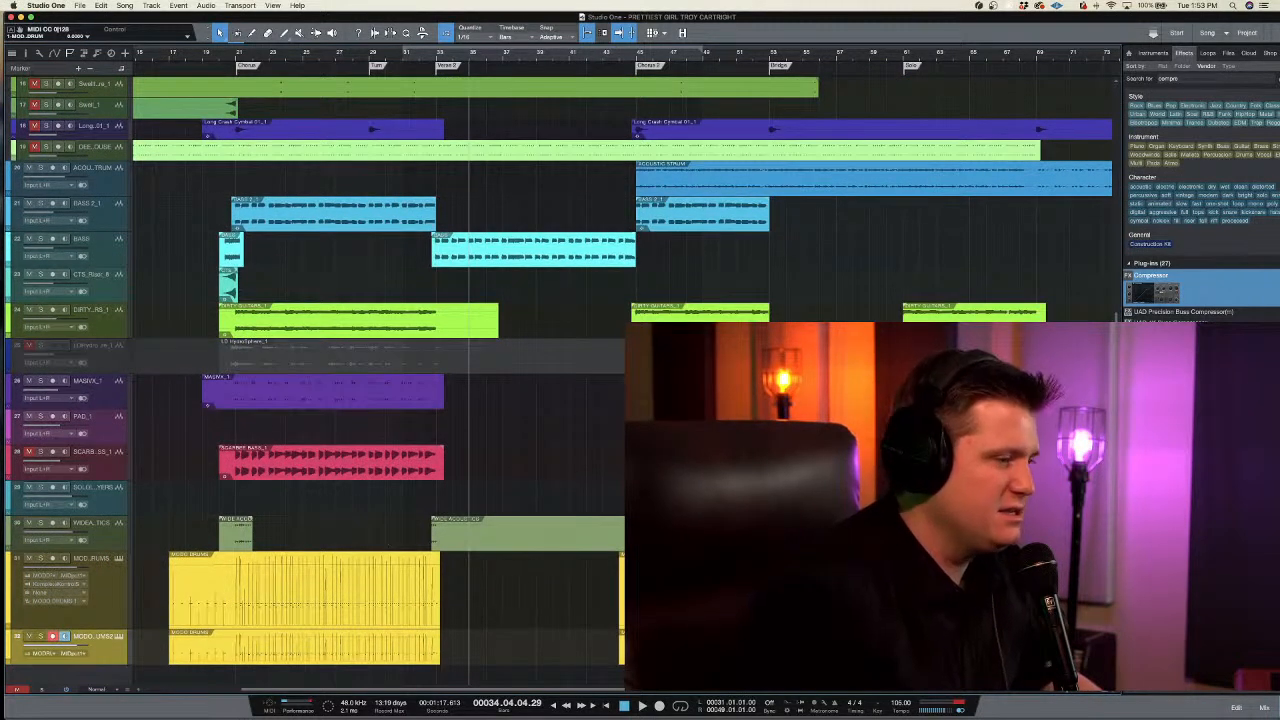
- Delete all the drum clips copied onto the duplicated track, and play the song from about bar 30
left_click_drag(850, 664, 167, 634)
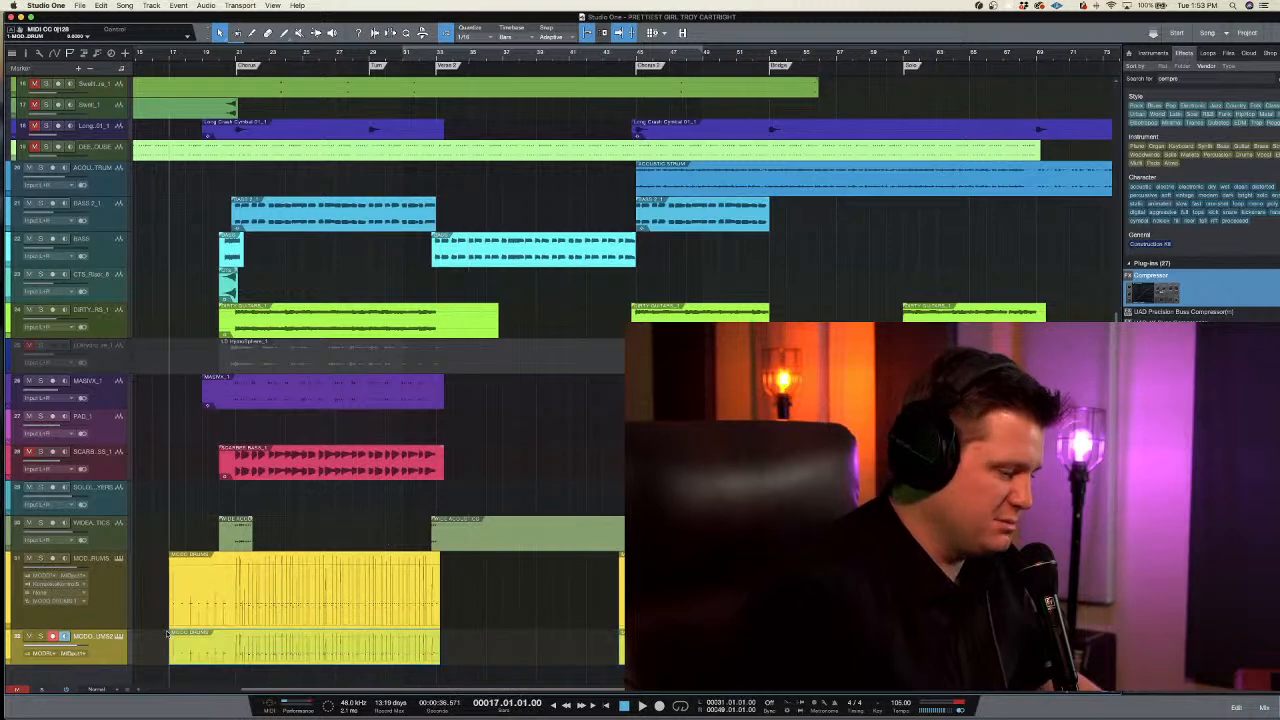
key("Delete")
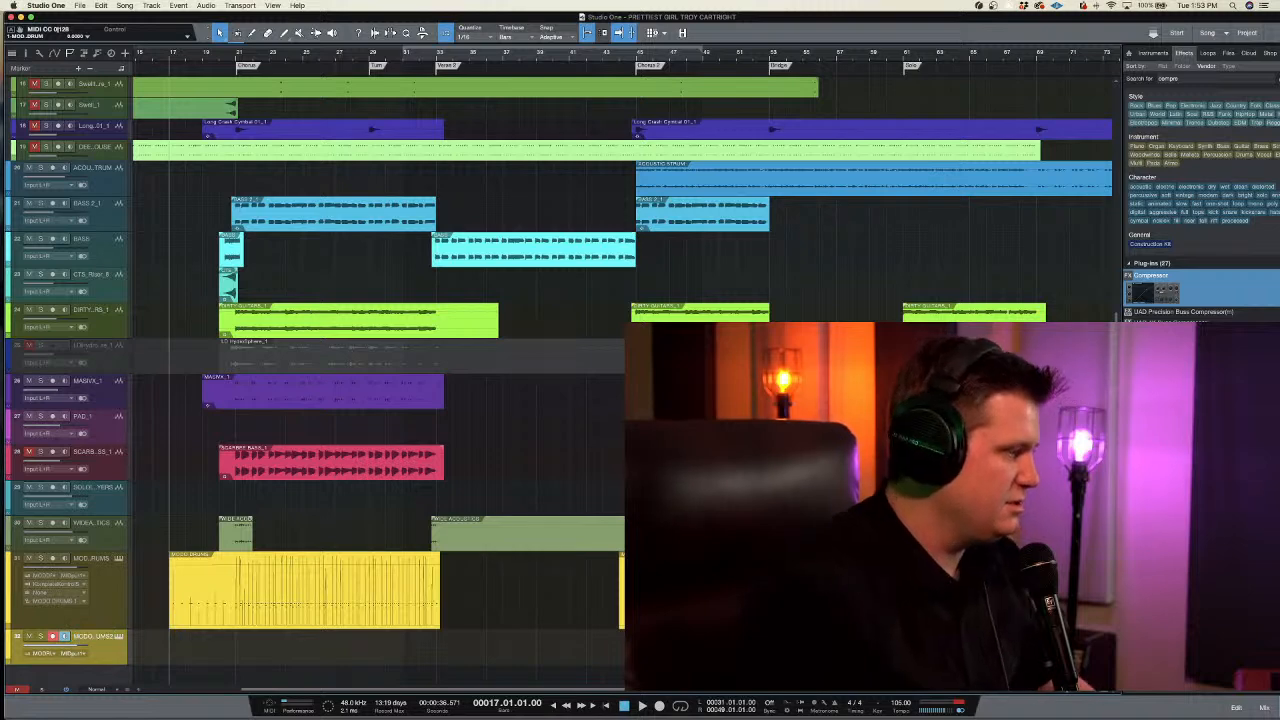
left_click(389, 58)
key("space")
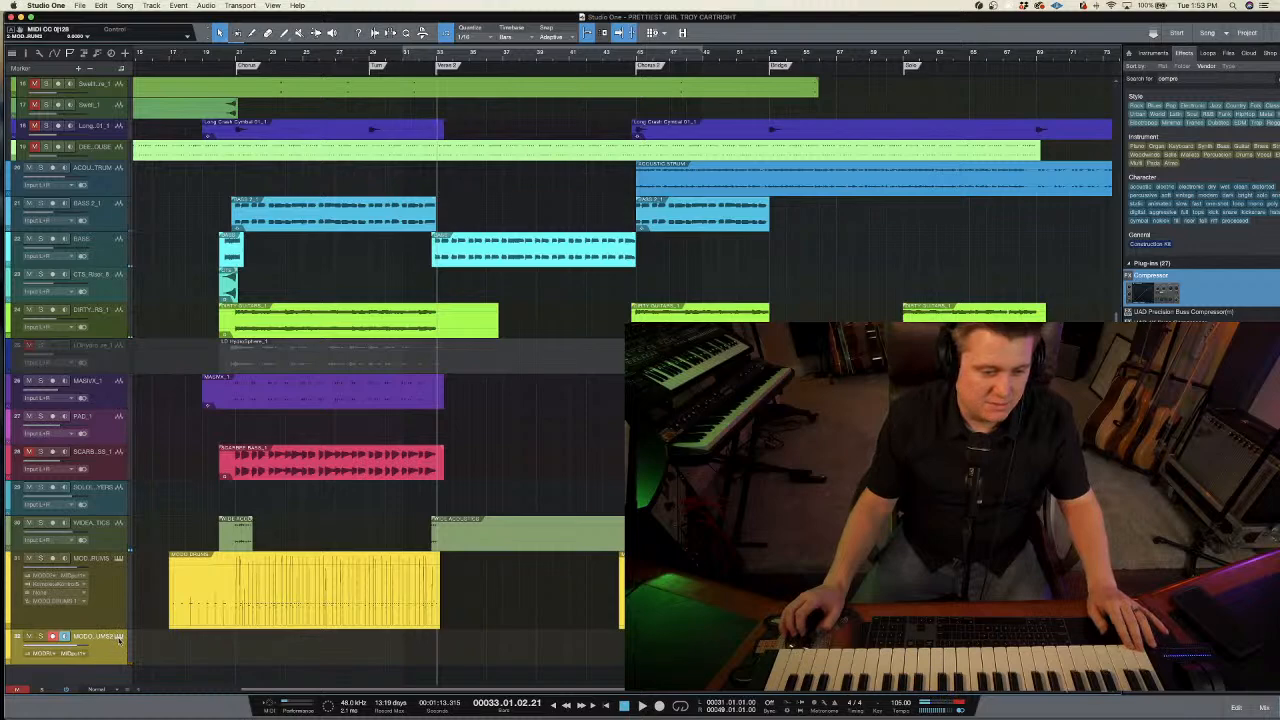
- Open the duplicated track's MODO DRUM instrument and dismiss its authorization request
left_click(119, 636)
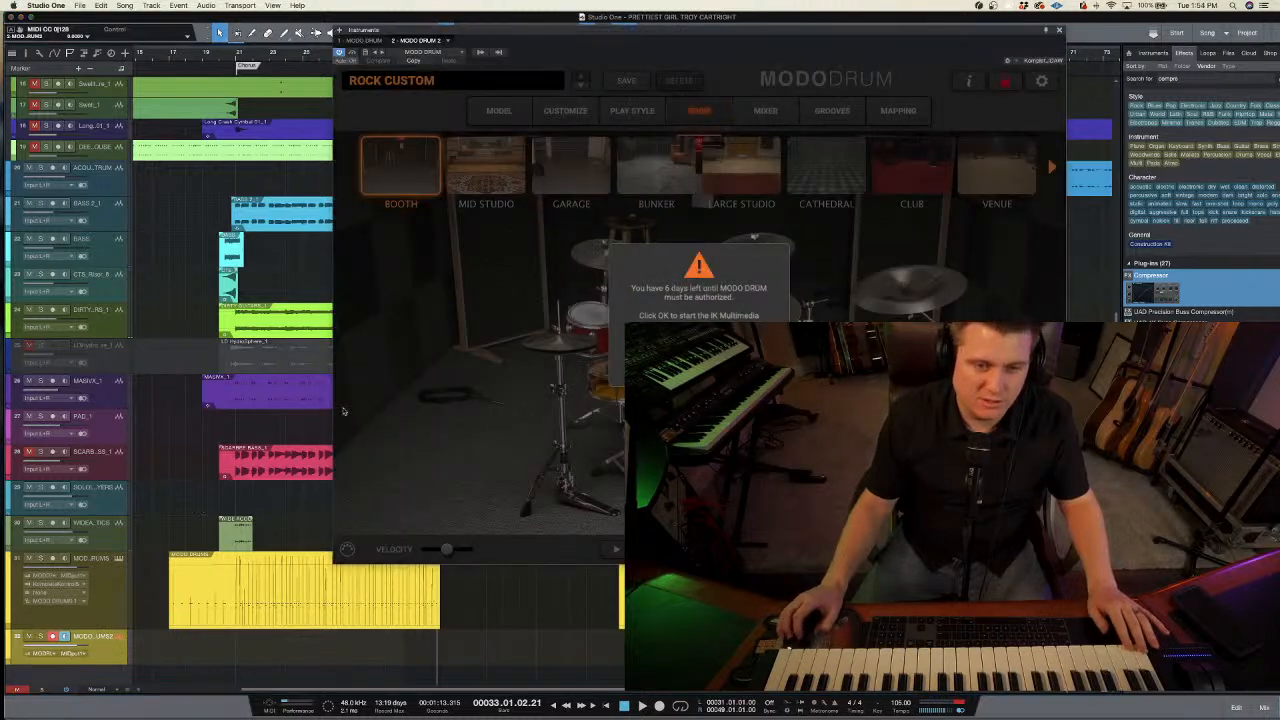
left_click(738, 365)
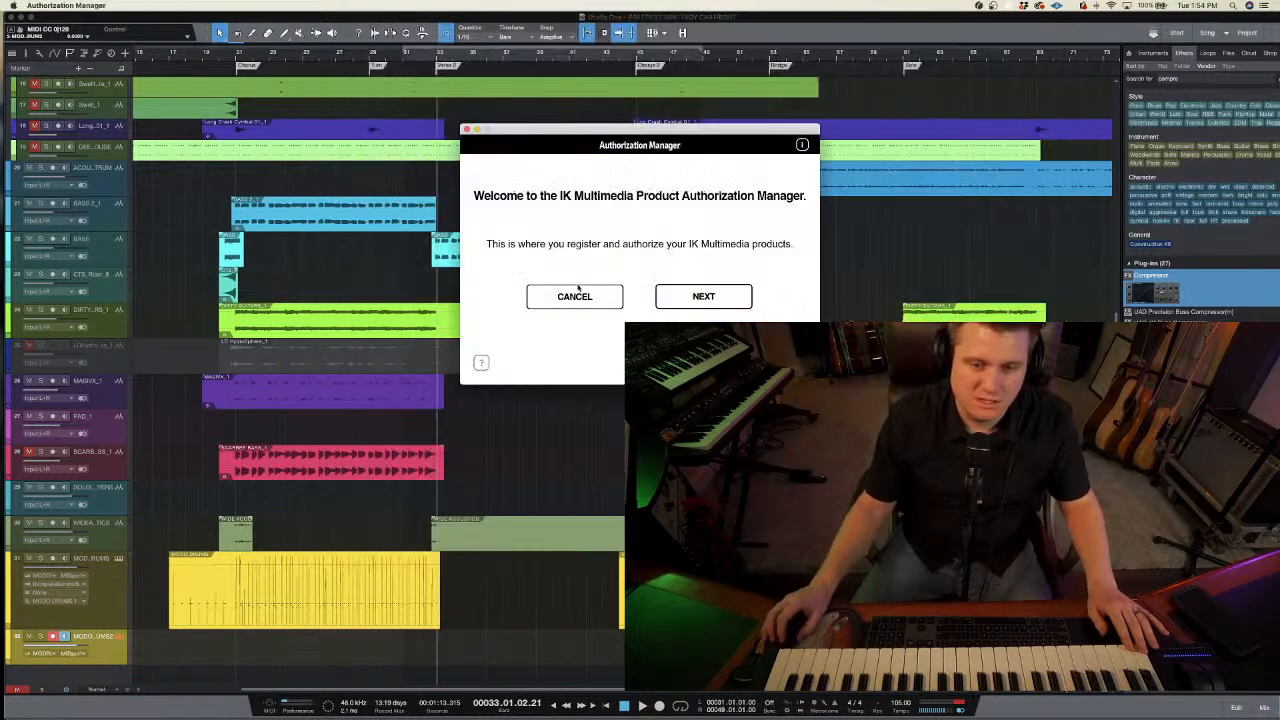
left_click(585, 300)
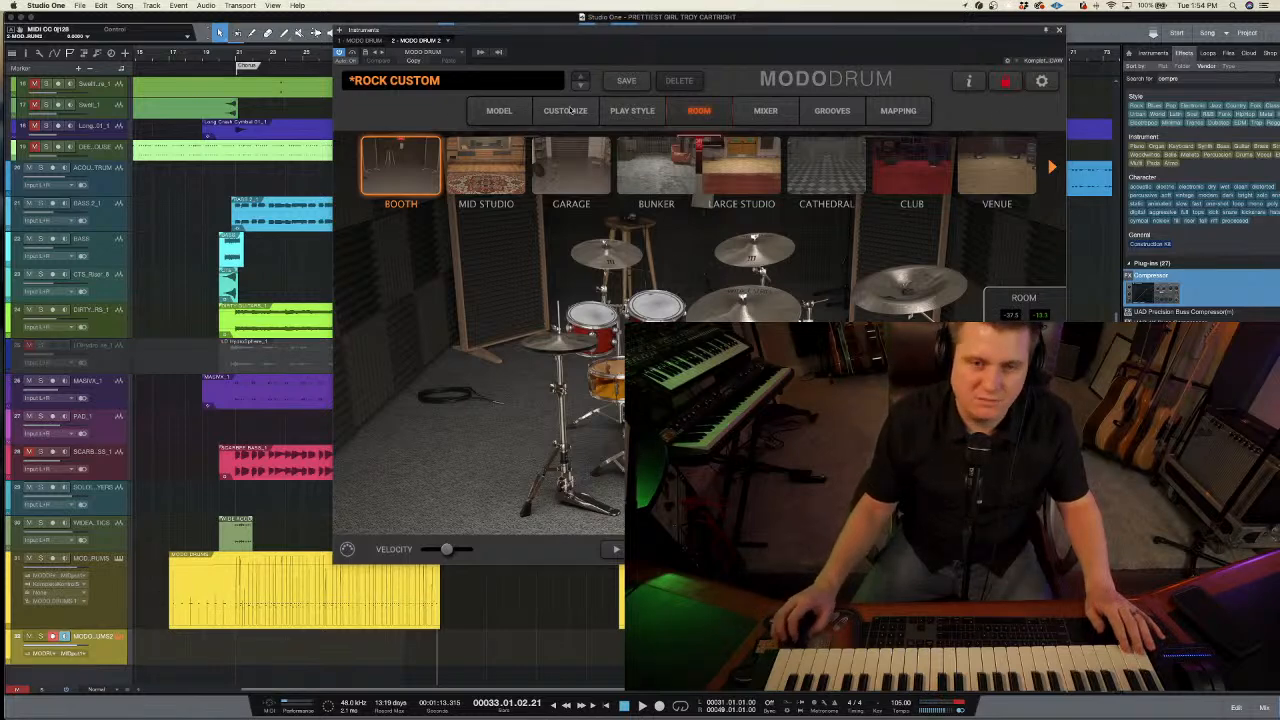
- Review the second MODO DRUM's kit model, mixer channels and snare compressor while trying out sounds, and close the instrument
left_click(499, 111)
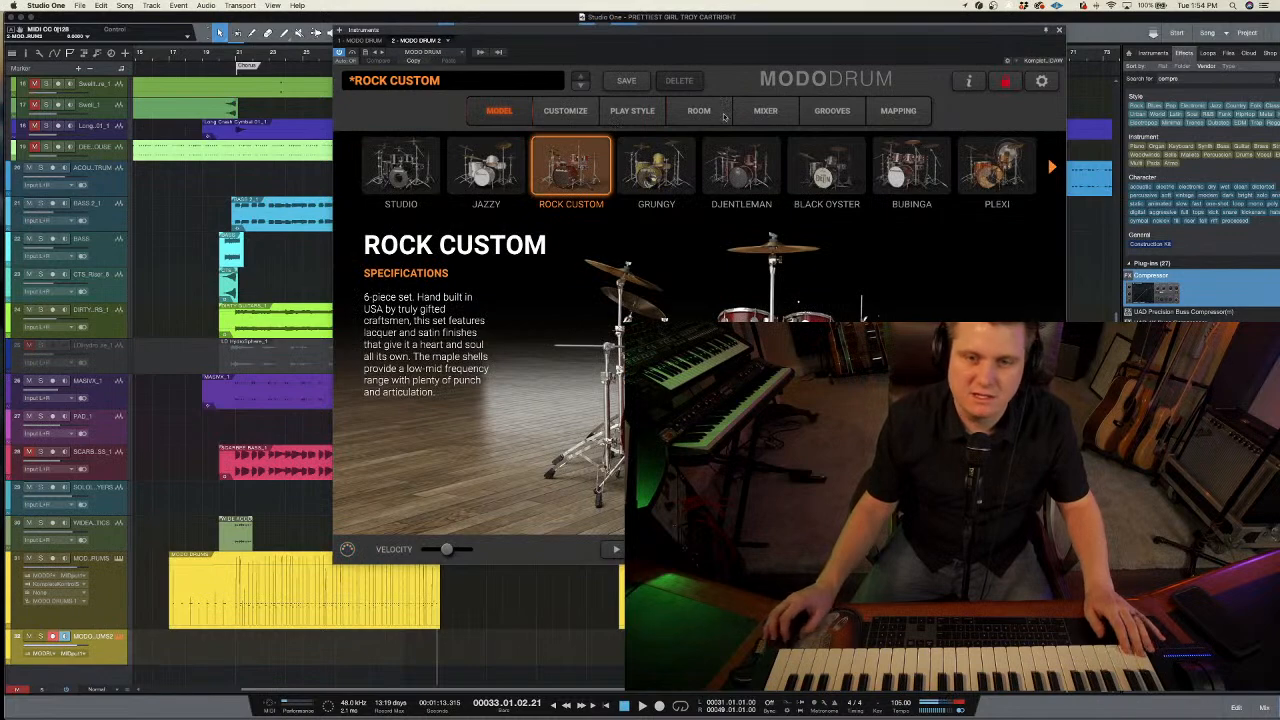
left_click(767, 111)
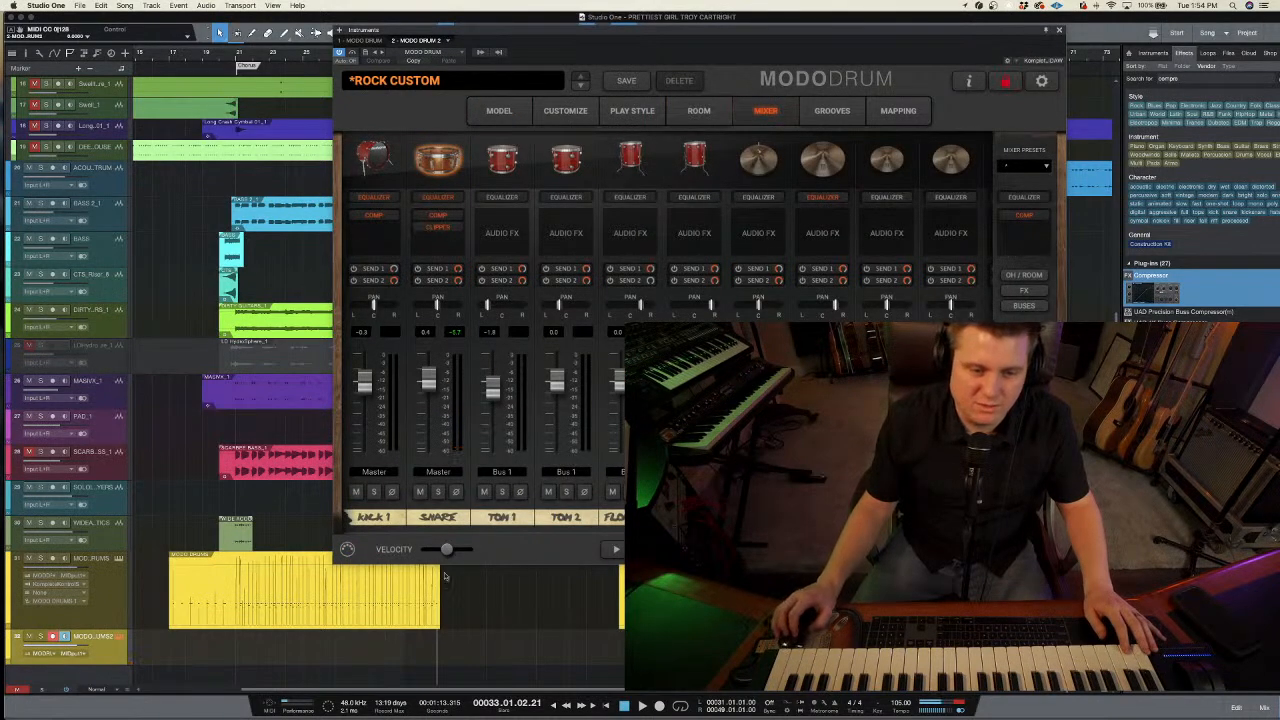
scroll(600, 431, "right", 5)
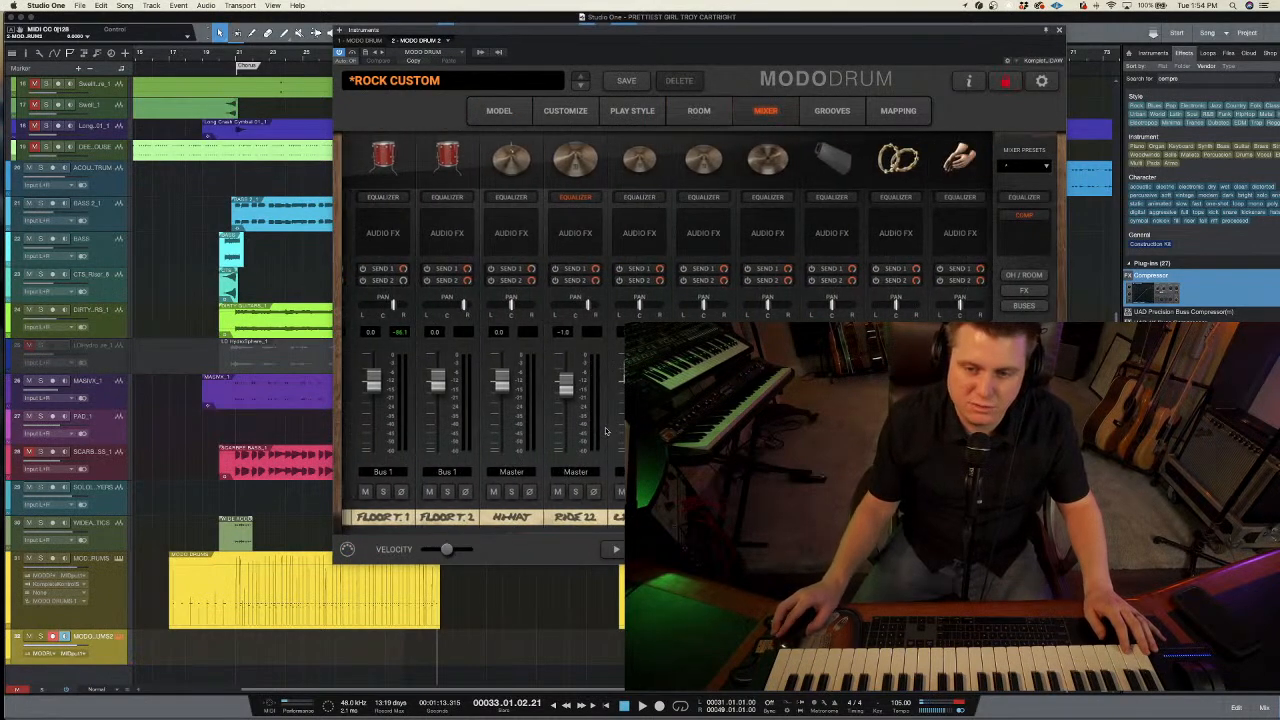
scroll(600, 431, "left", 5)
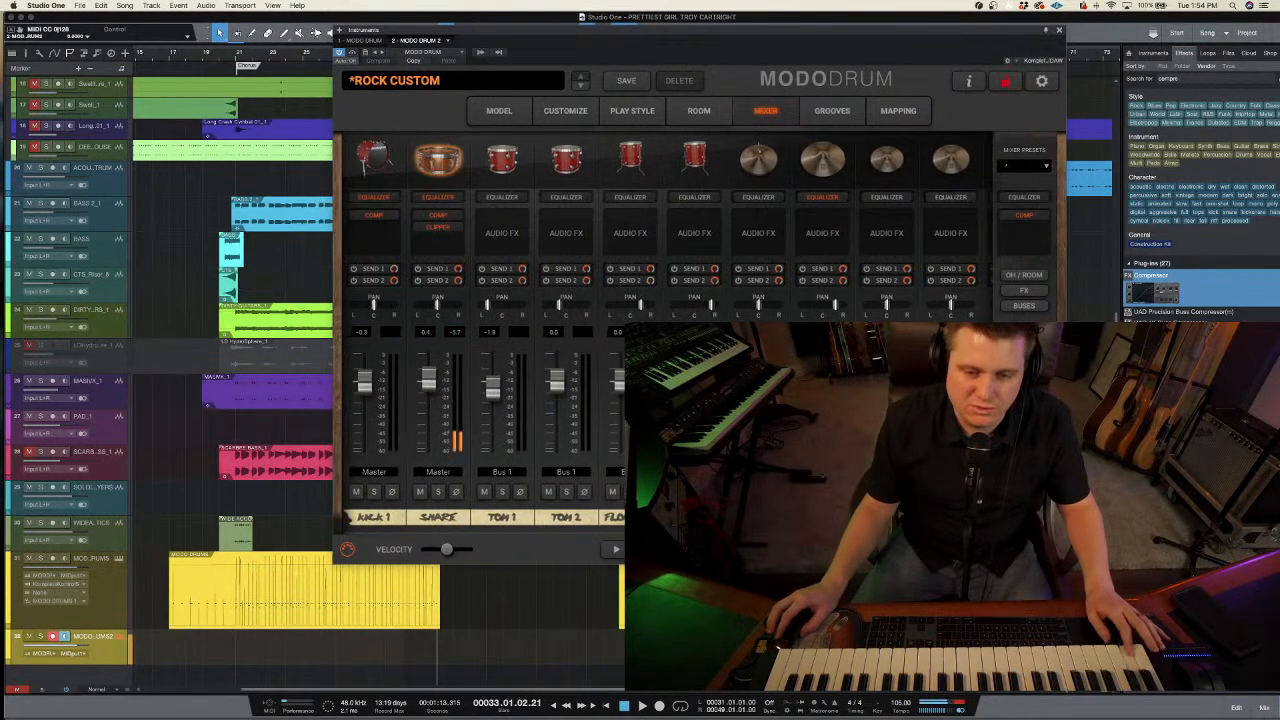
scroll(666, 333, "right", 5)
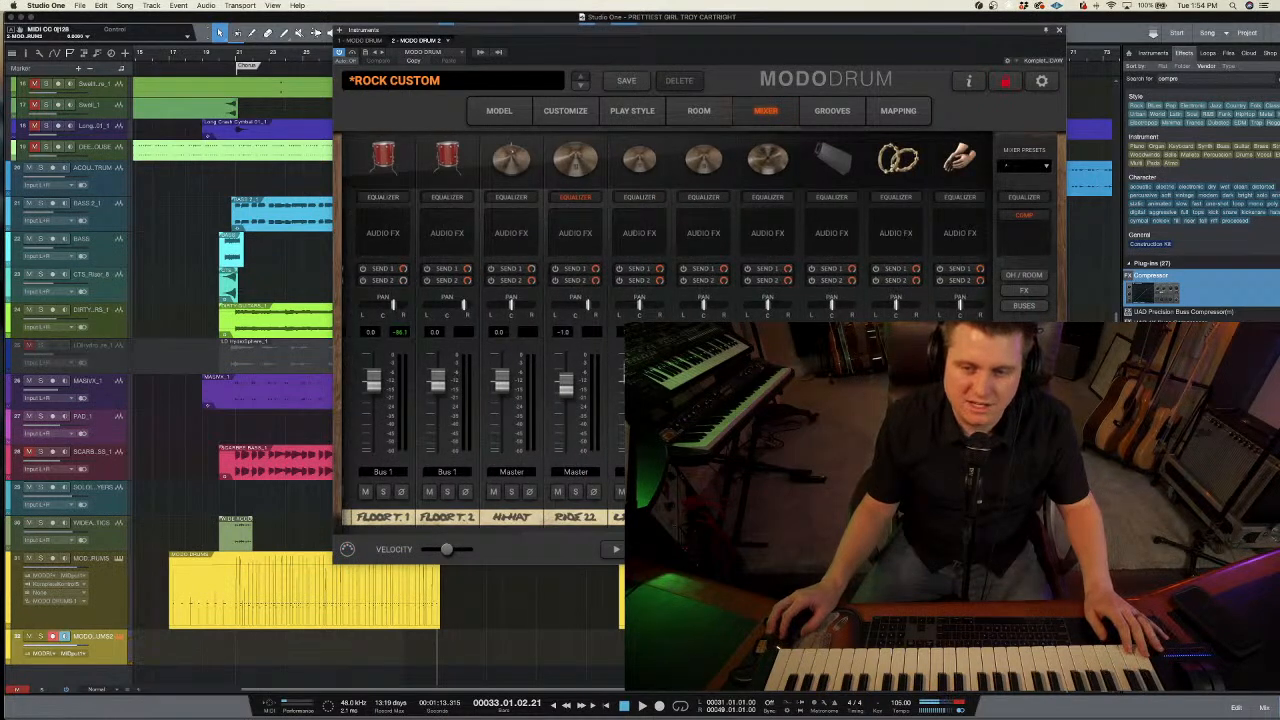
scroll(480, 400, "left", 5)
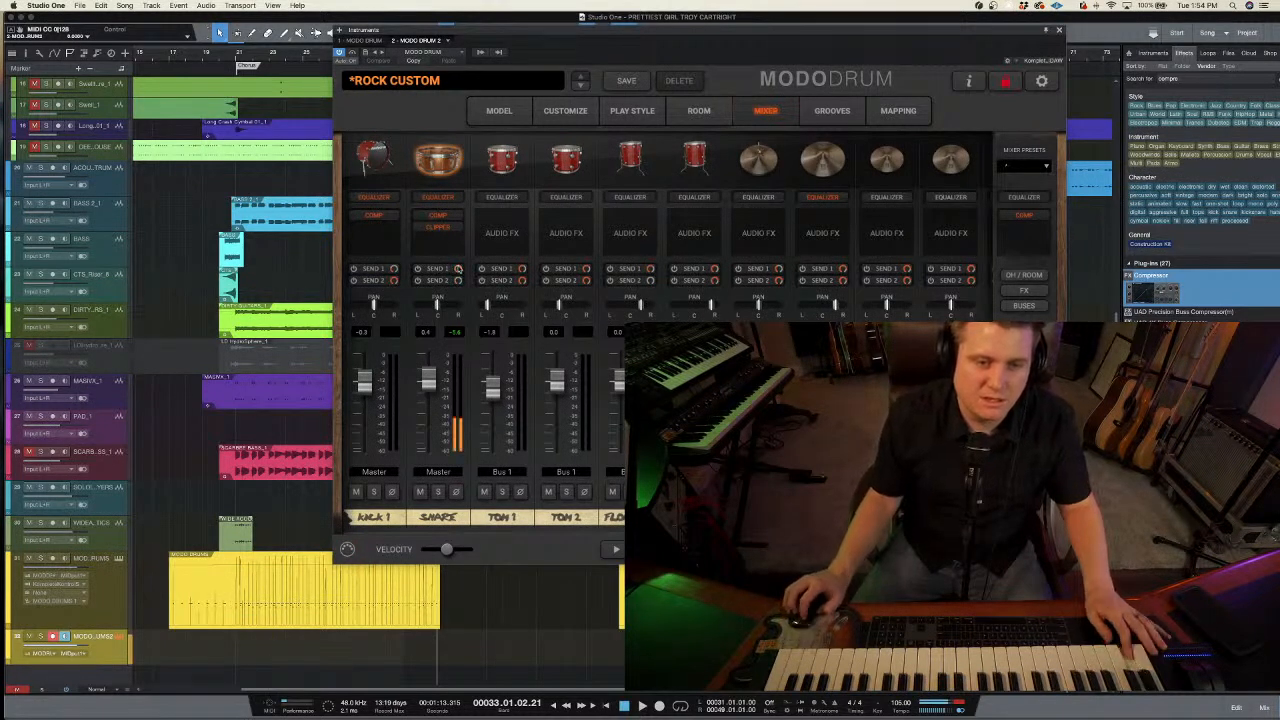
left_click(437, 217)
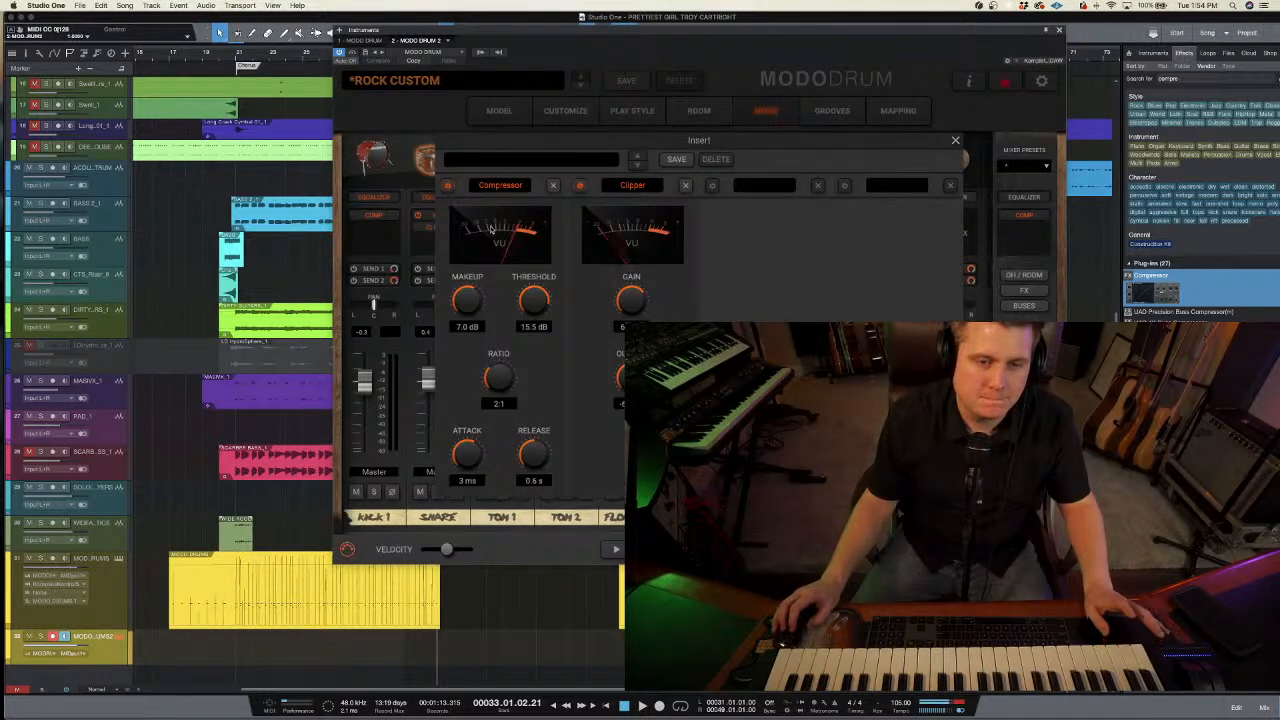
left_click(955, 143)
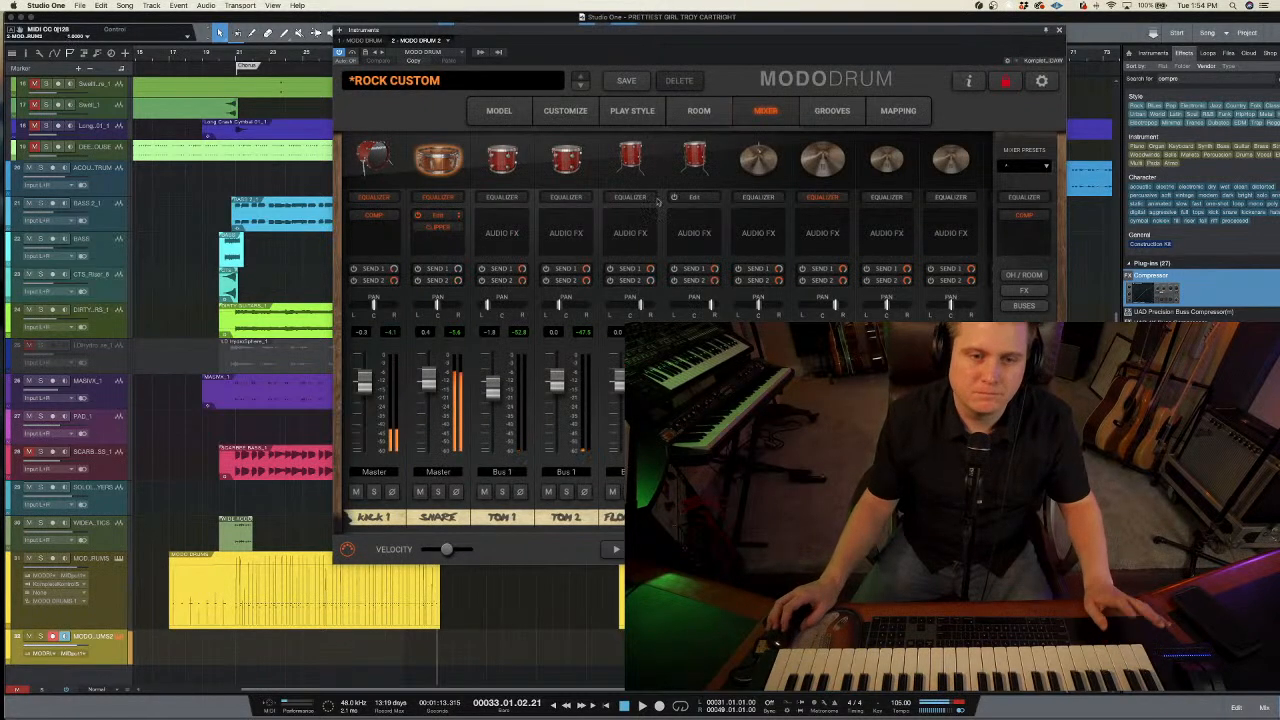
left_click(1061, 31)
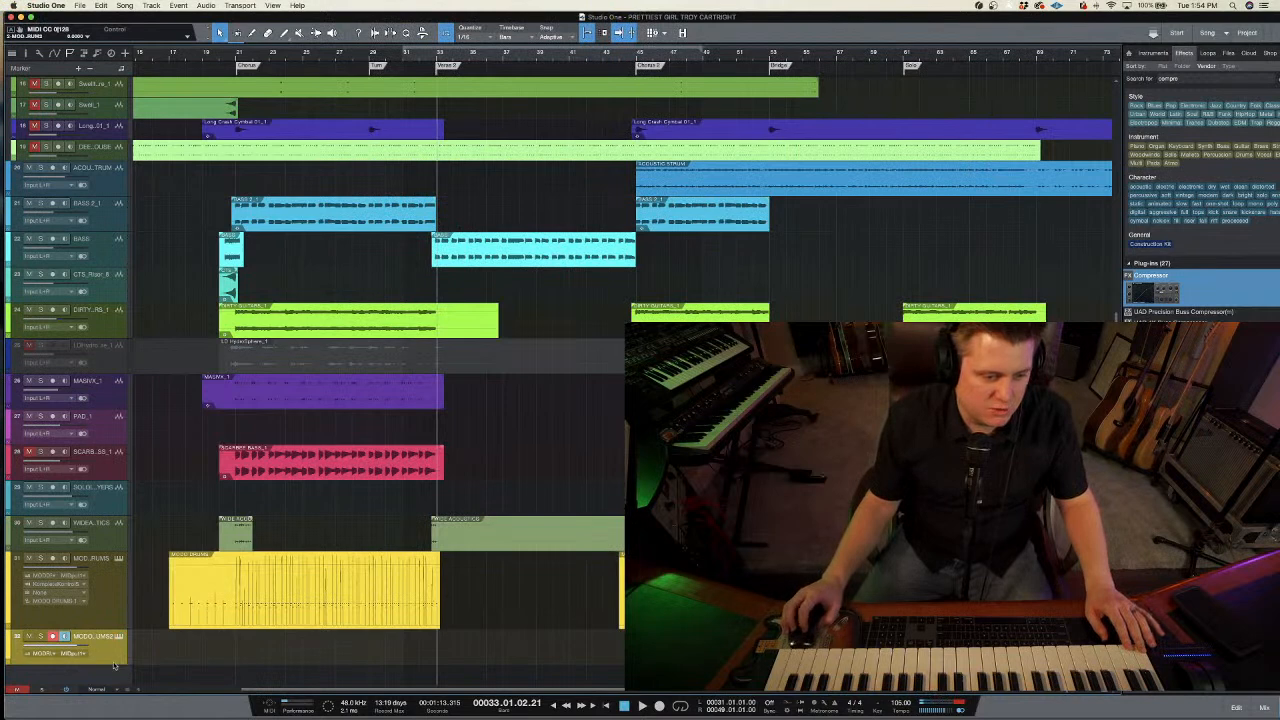
- Enlarge the duplicated drum track and record a verse 2 drum part on it, starting from beat 4 of bar 31
left_click_drag(111, 663, 116, 716)
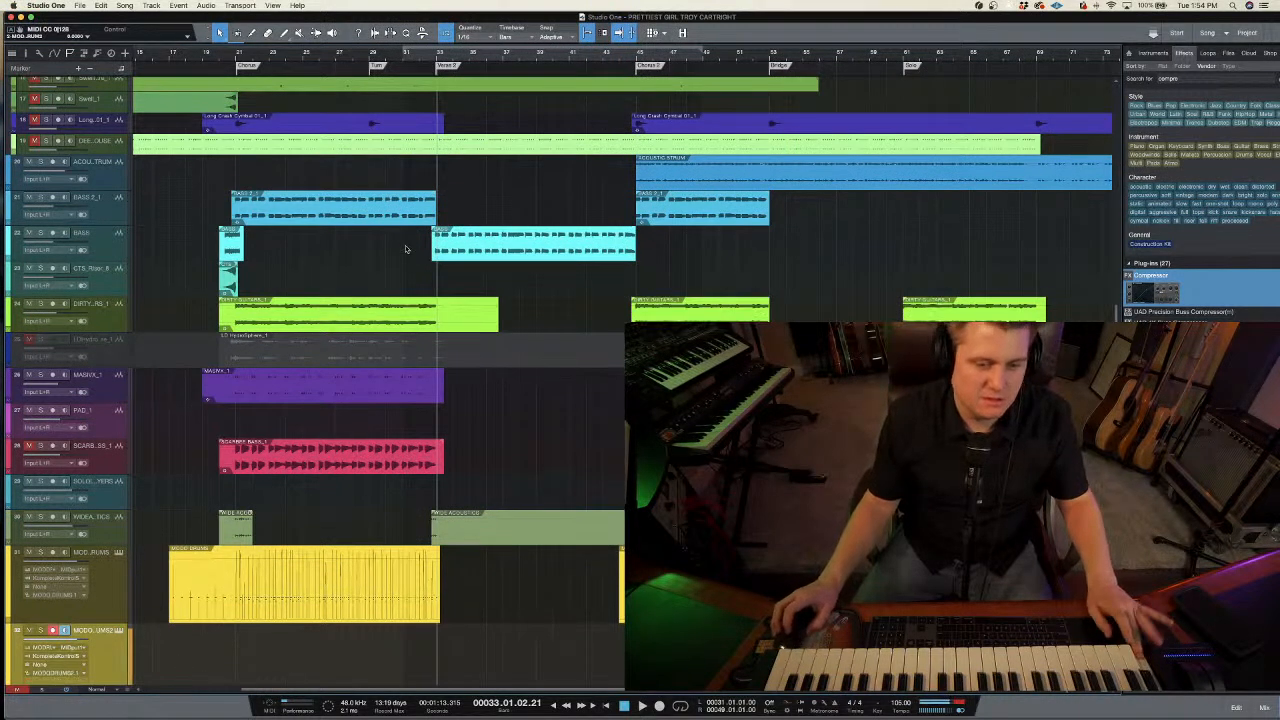
left_click(416, 62)
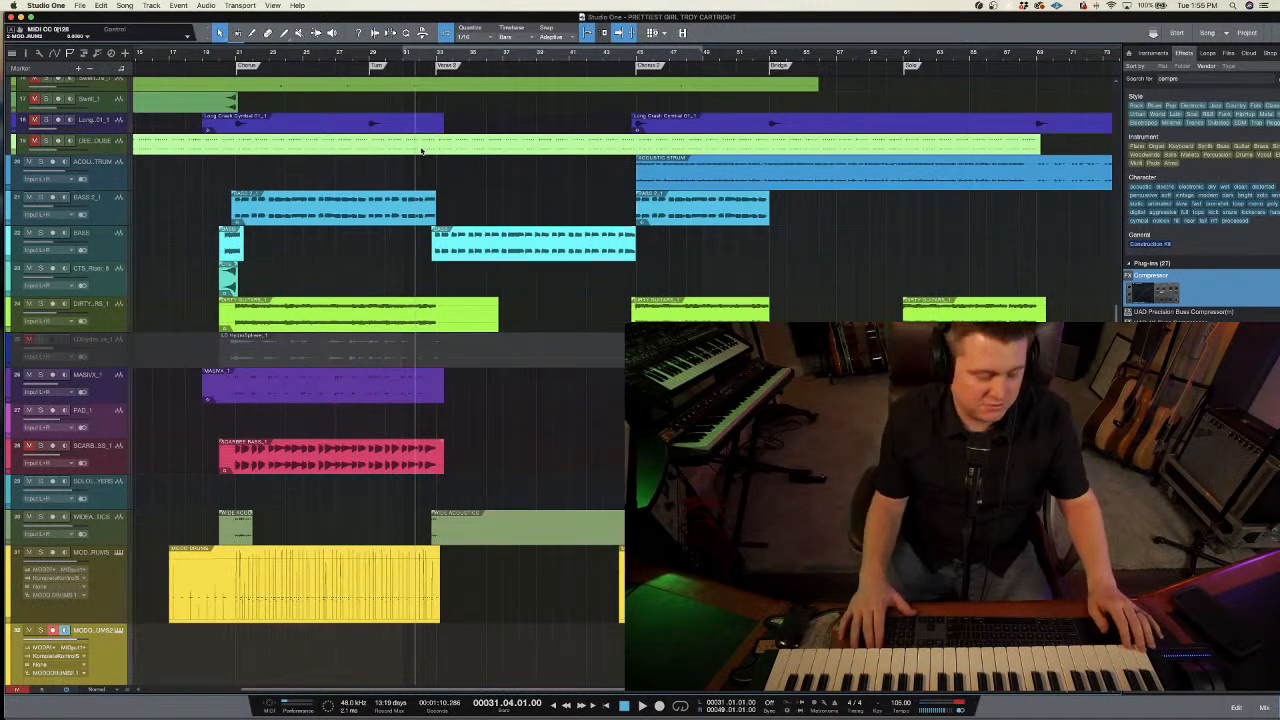
key("KP_Multiply")
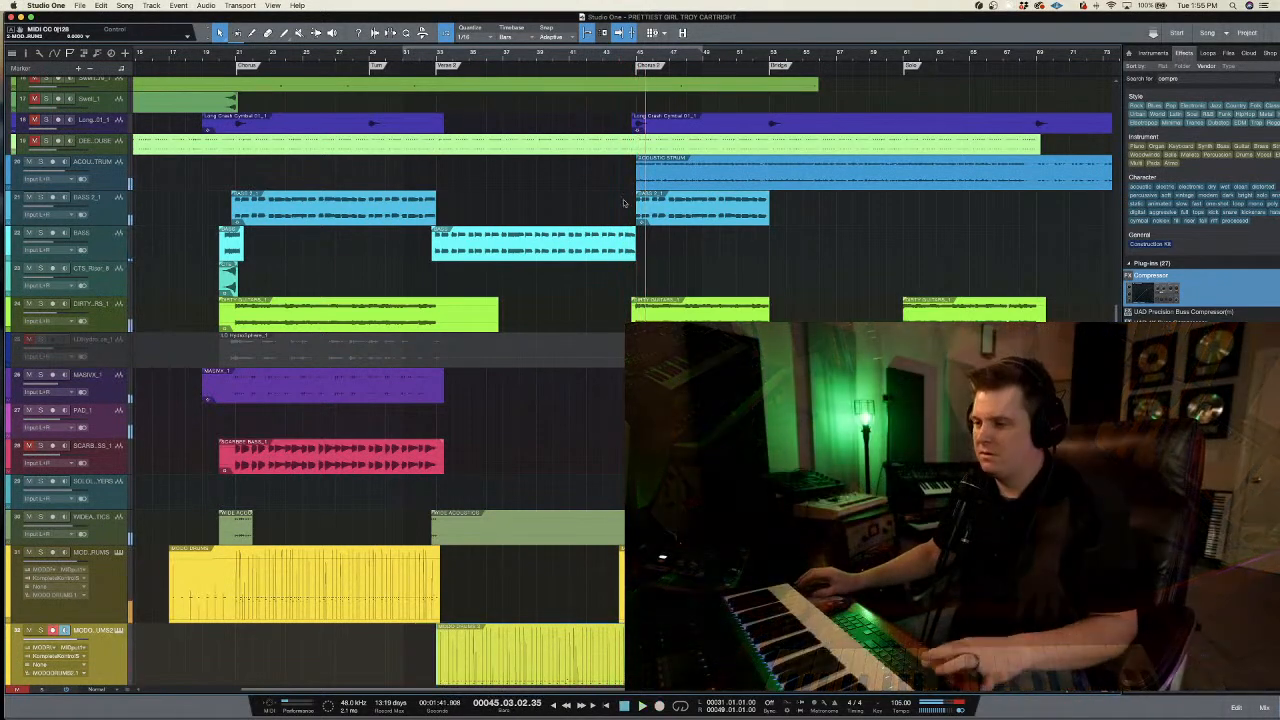
- Turn off input monitoring on the duplicated drum track and play back the verse 2 recording from beat 3 of bar 32
left_click(423, 65)
scroll(508, 147, "down", 1)
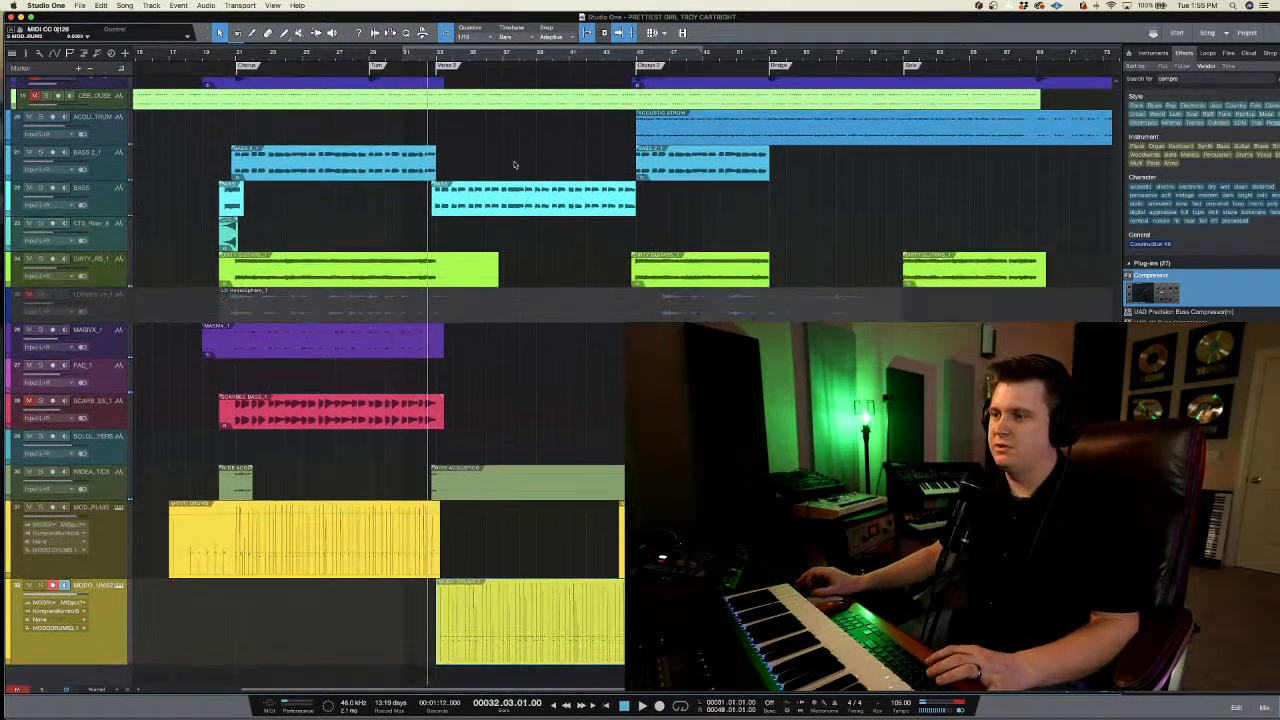
left_click(64, 590)
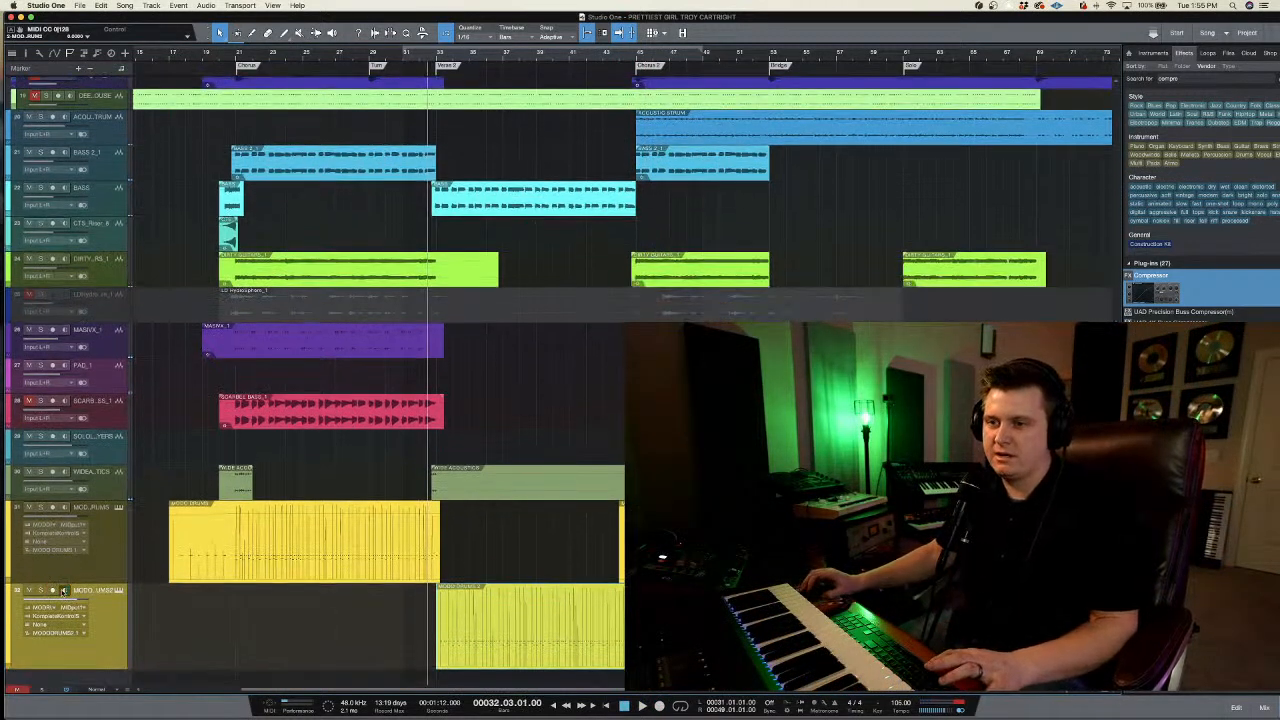
key("space")
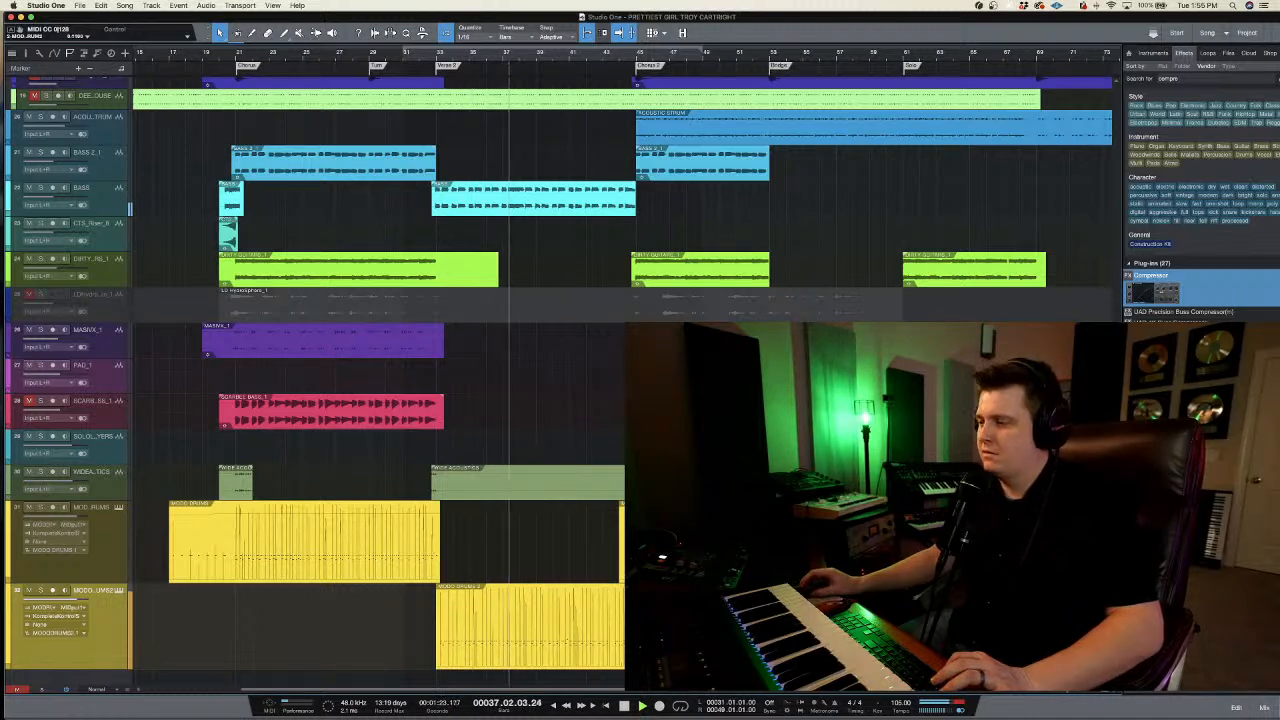
left_click(1236, 707)
left_click(1236, 707)
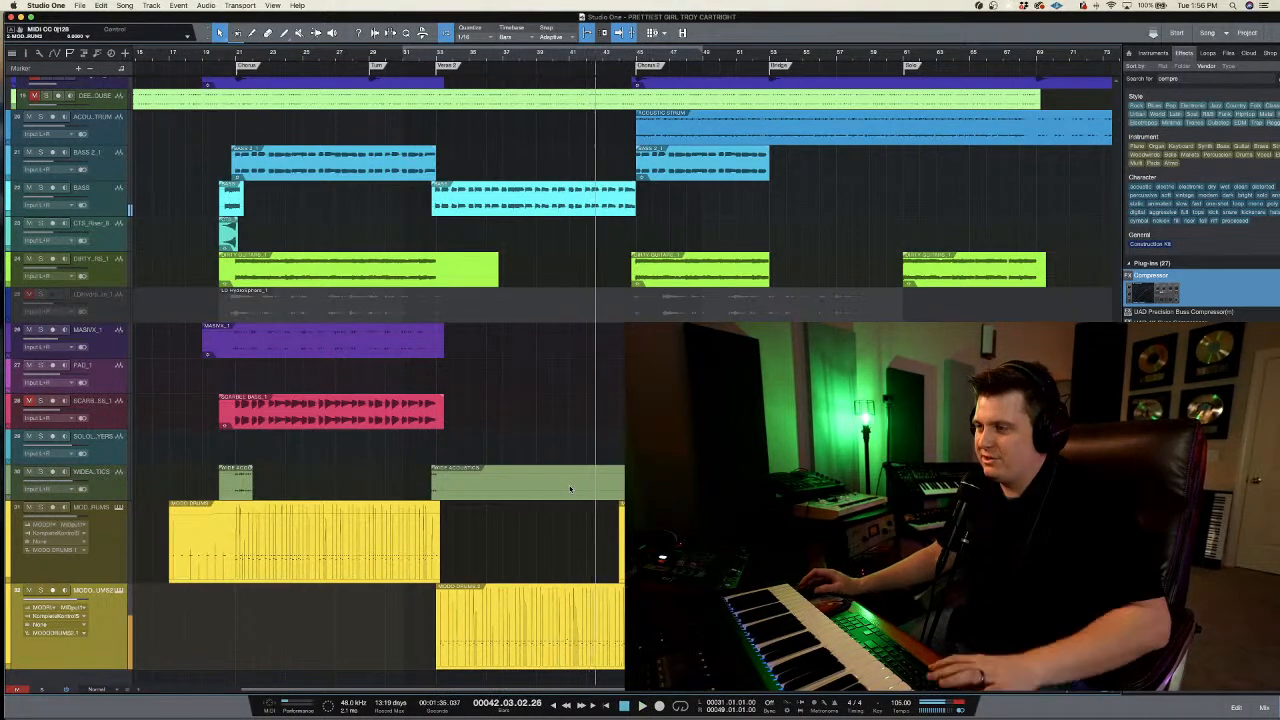
- Look over the song's full track list, from the scratch track down to the two MODO DRUM tracks
scroll(408, 323, "up", 10)
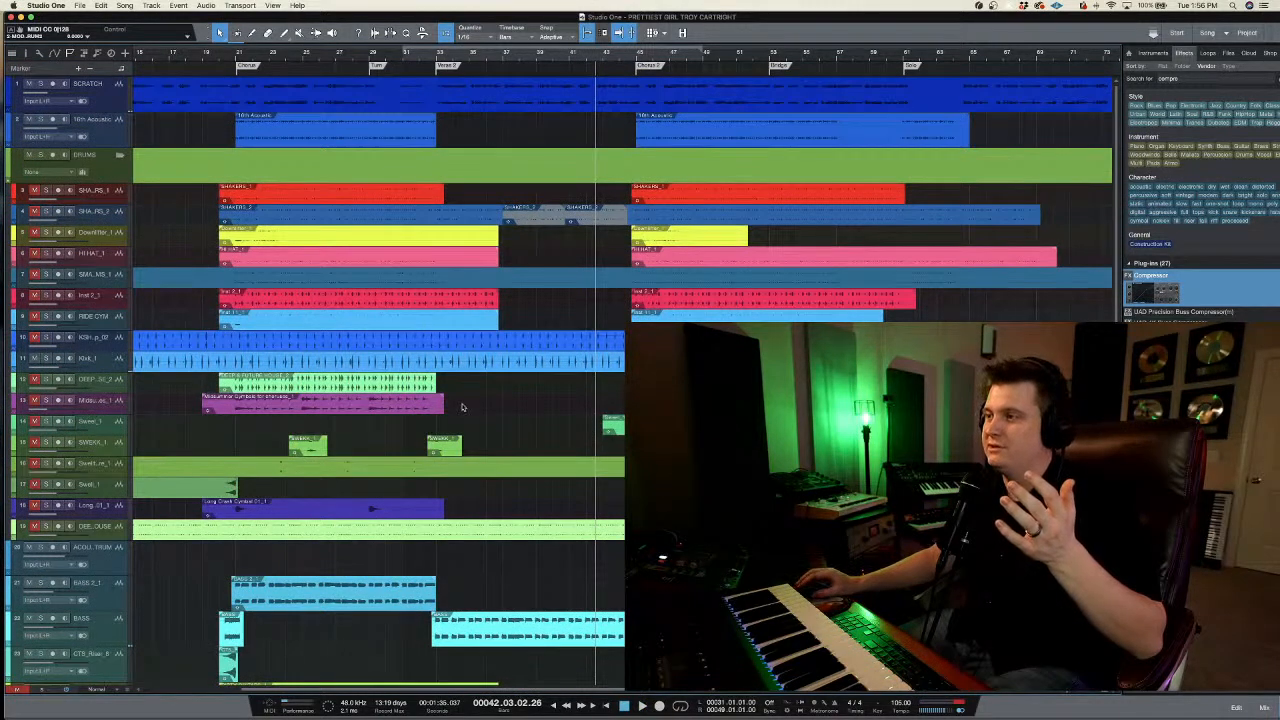
scroll(462, 407, "down", 9)
scroll(462, 407, "down", 1)
scroll(462, 407, "up", 10)
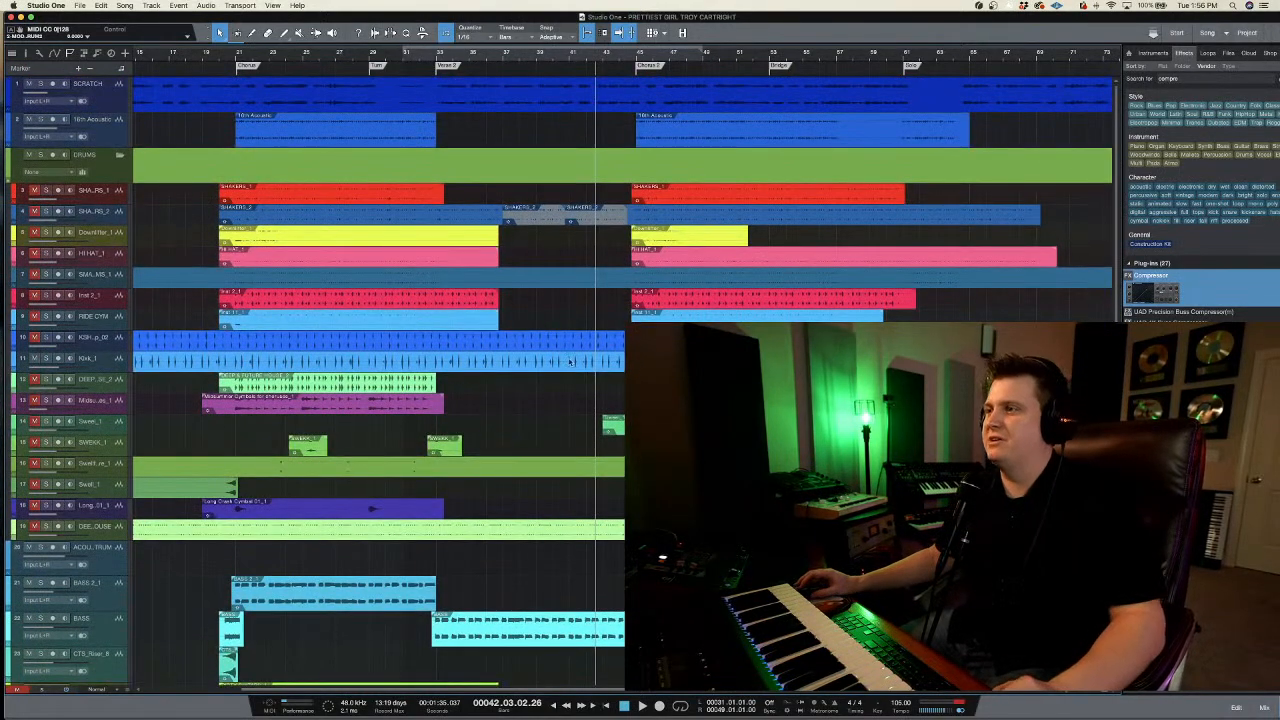
scroll(547, 352, "down", 10)
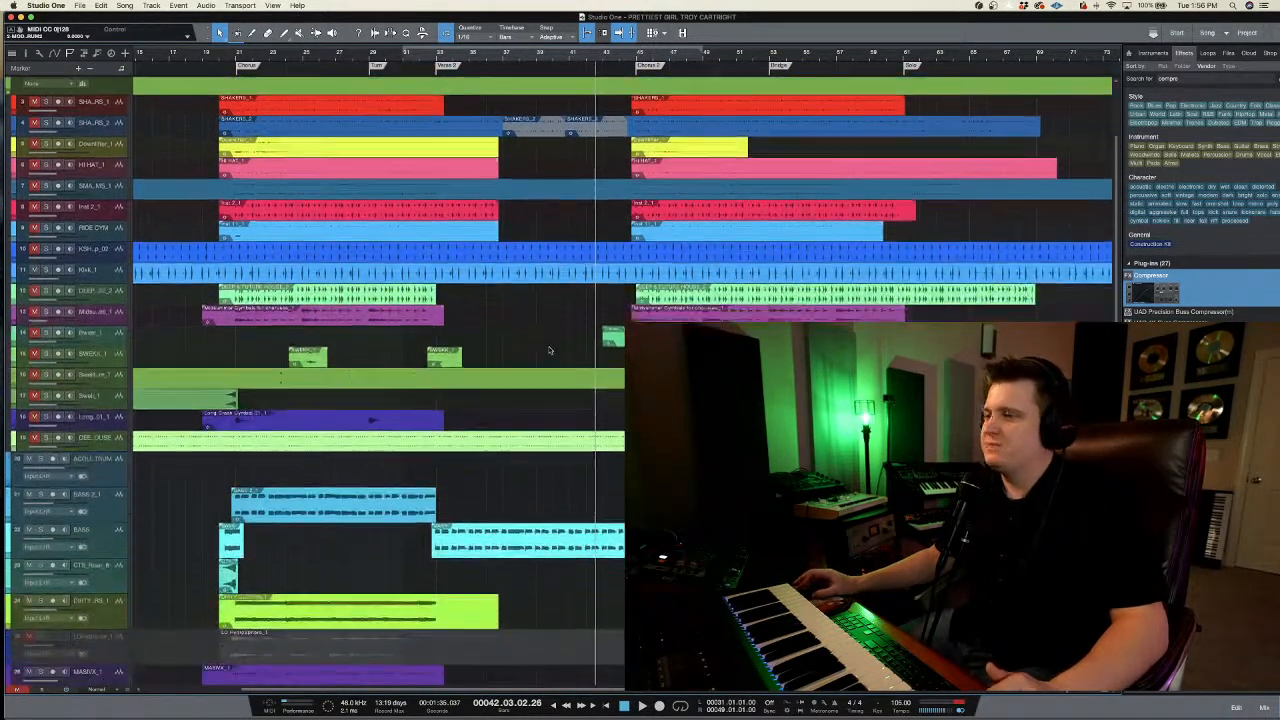
scroll(549, 350, "down", 10)
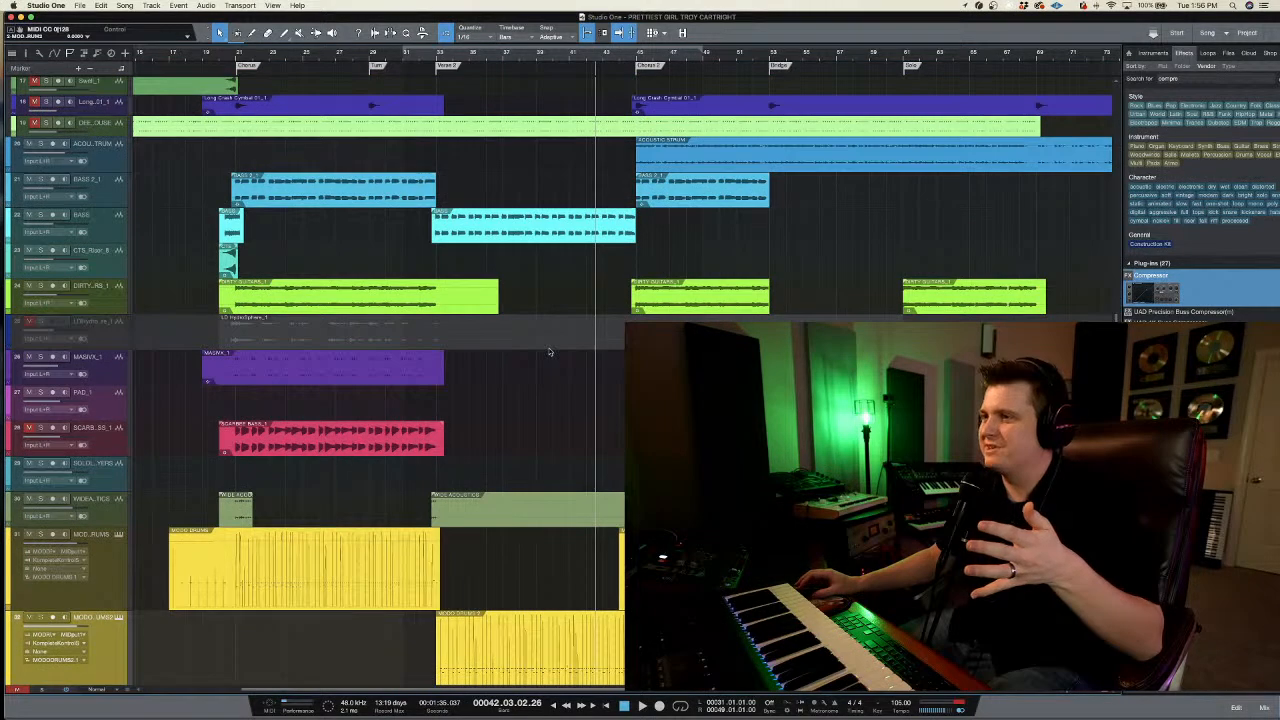
- Arm the second MODO DRUM track and move the playback position to the solo at bar 61, and back to Chorus 2 at bar 45
scroll(549, 352, "down", 2)
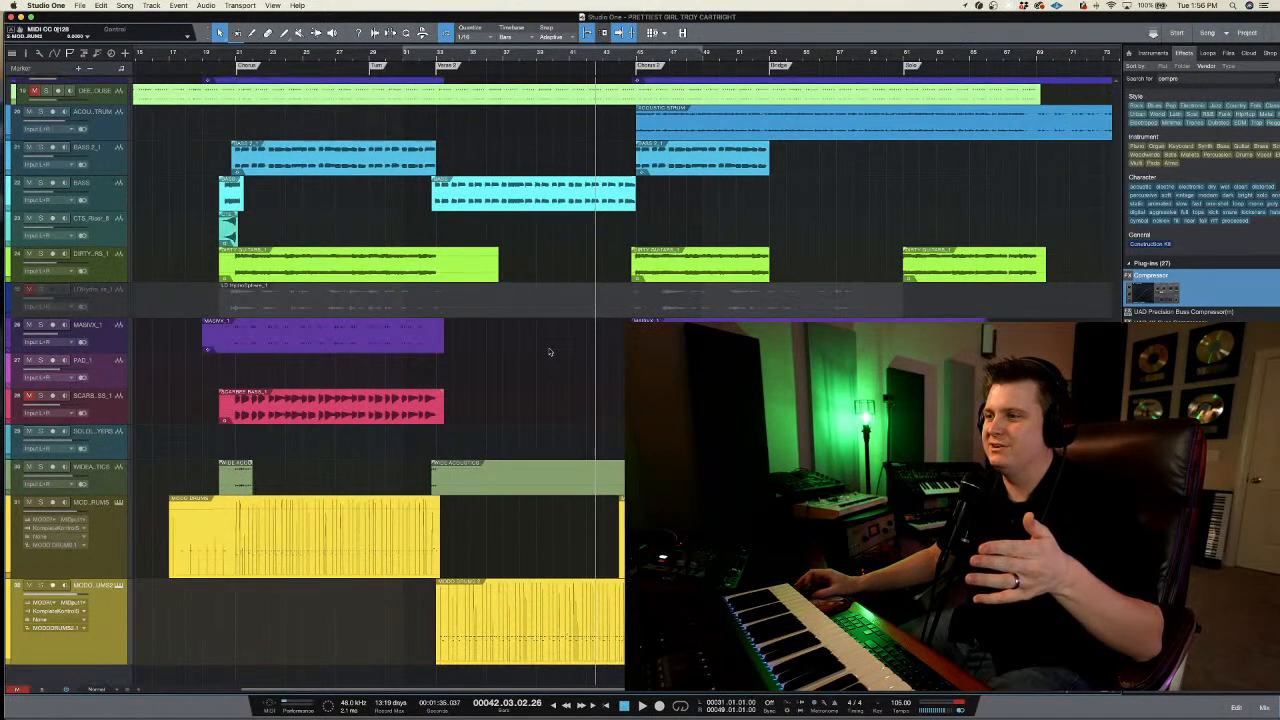
scroll(549, 352, "up", 20)
scroll(549, 352, "down", 20)
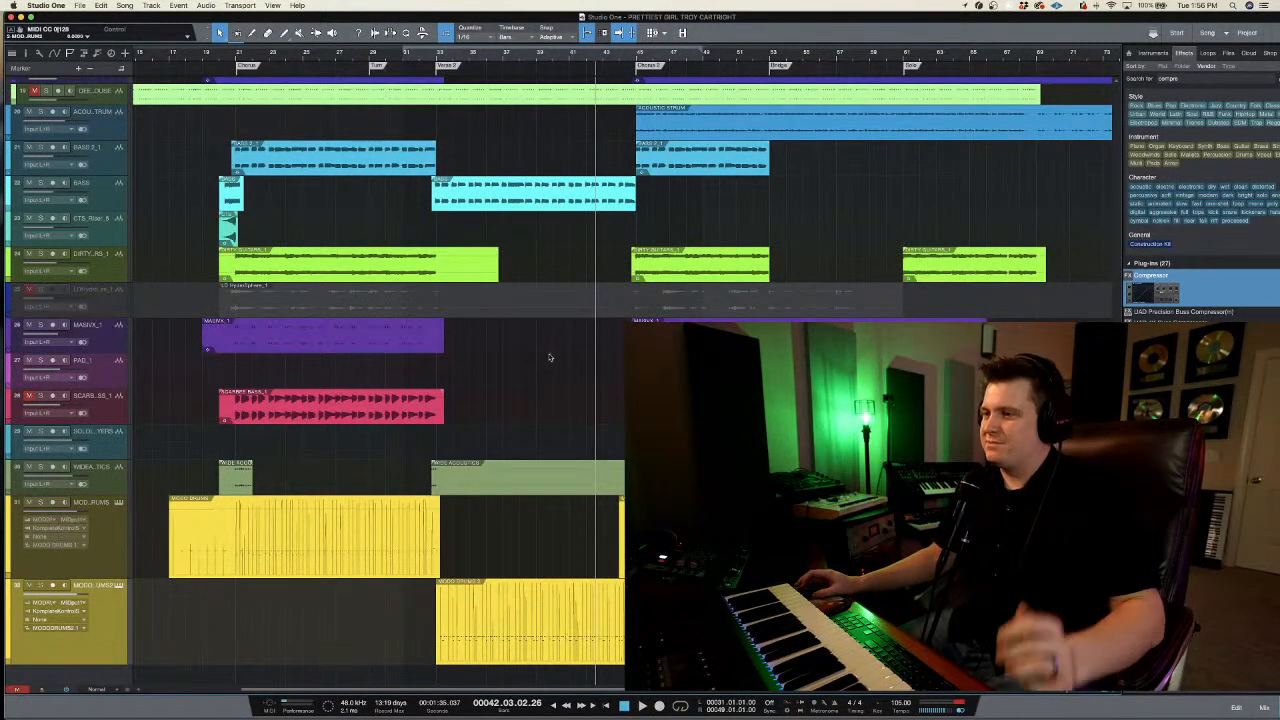
left_click(640, 375)
key("r")
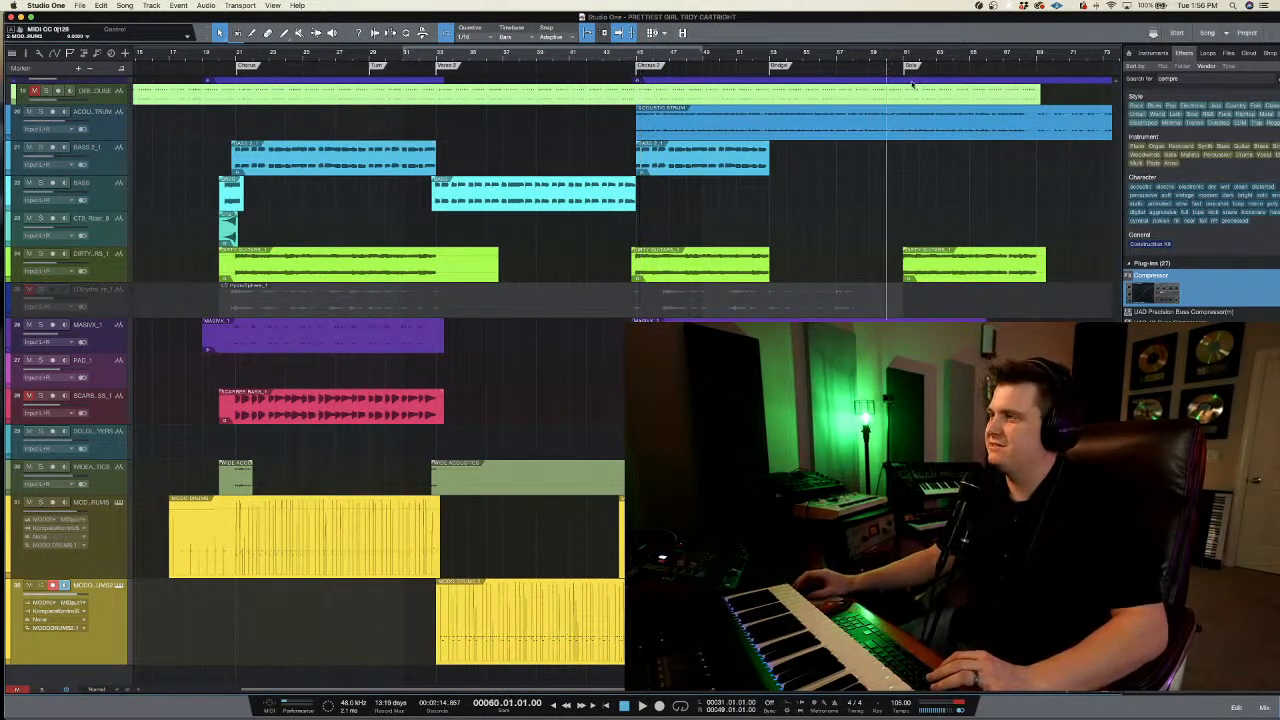
left_click(912, 88)
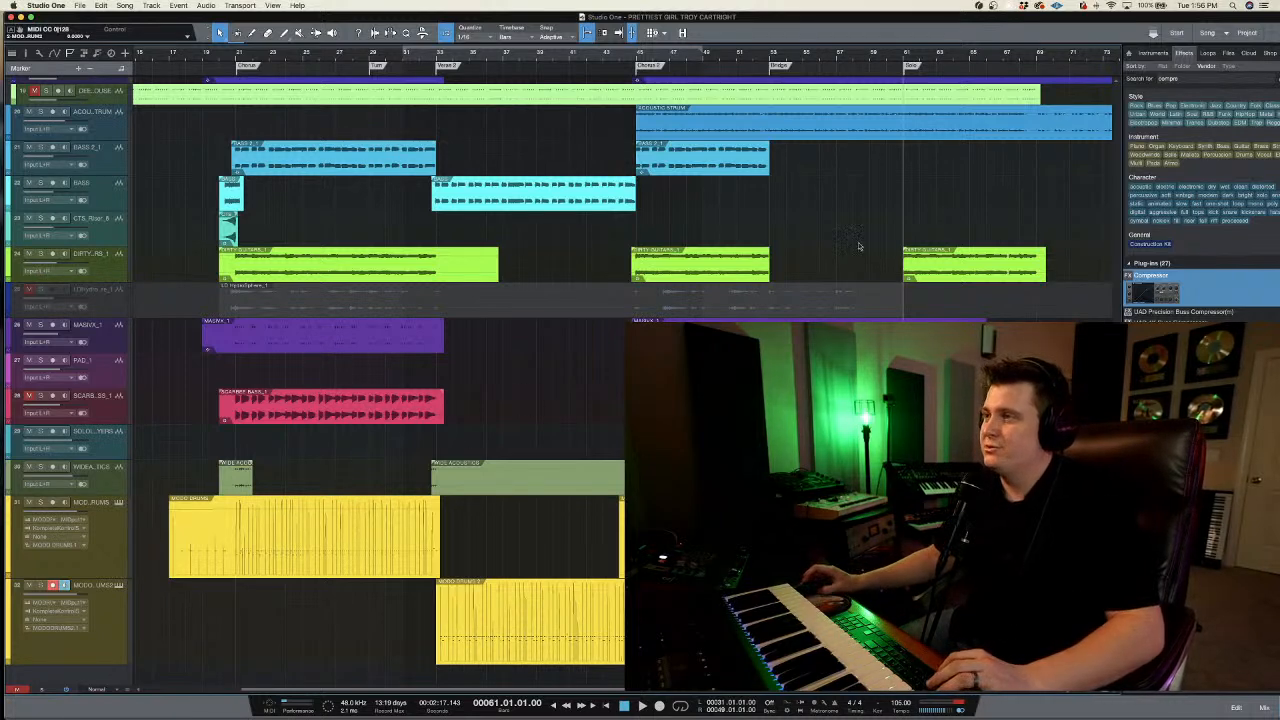
left_click(637, 62)
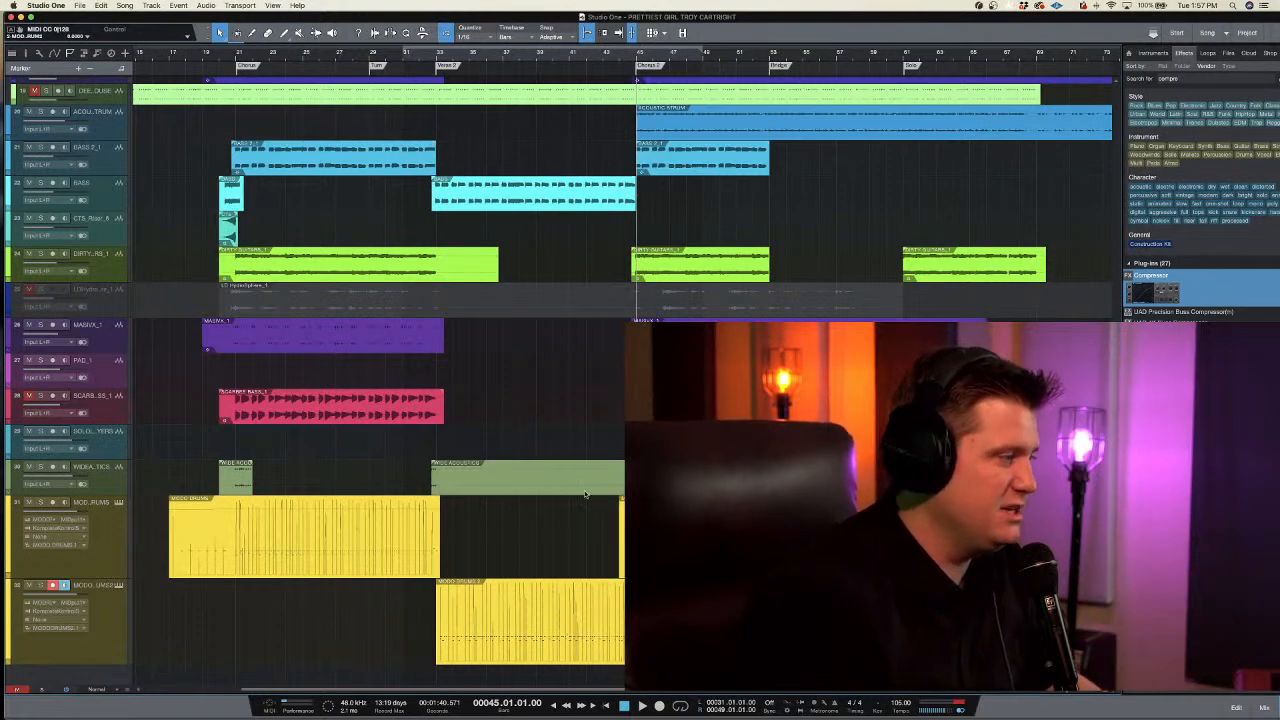
- Select the first MODO DRUM track, check the record mode options and look over the tracks above it
left_click(93, 547)
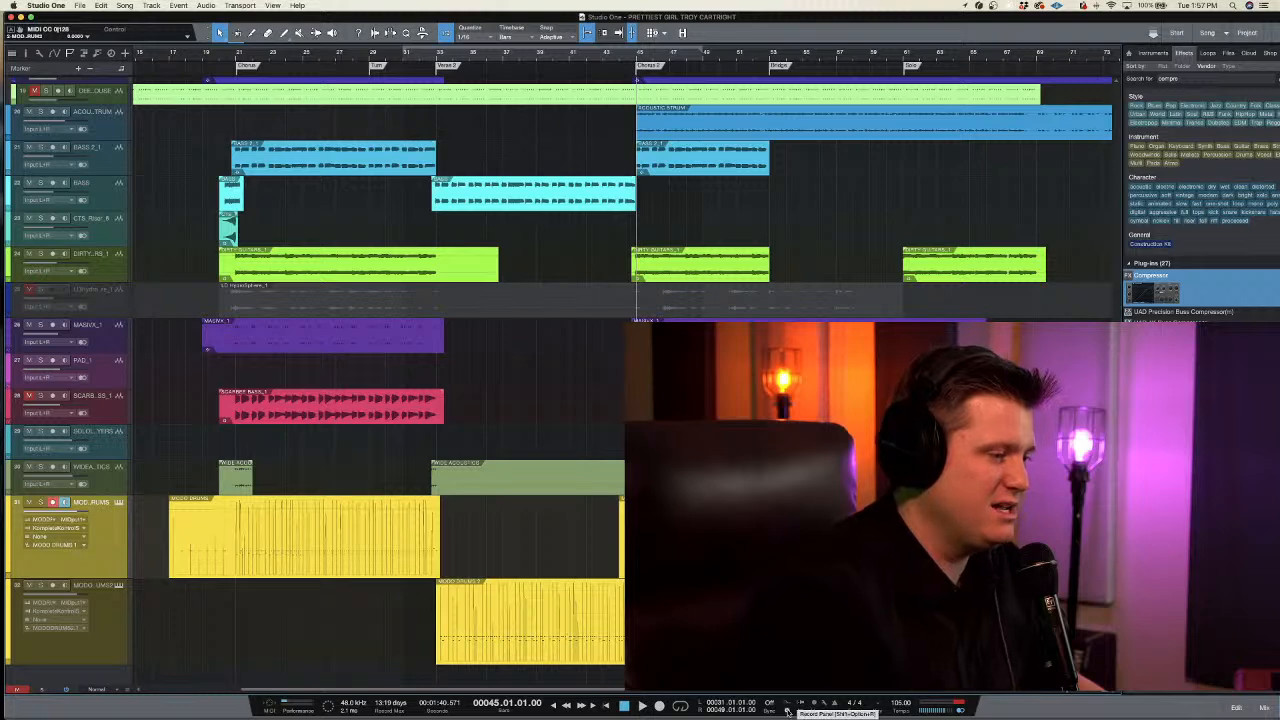
left_click(786, 710)
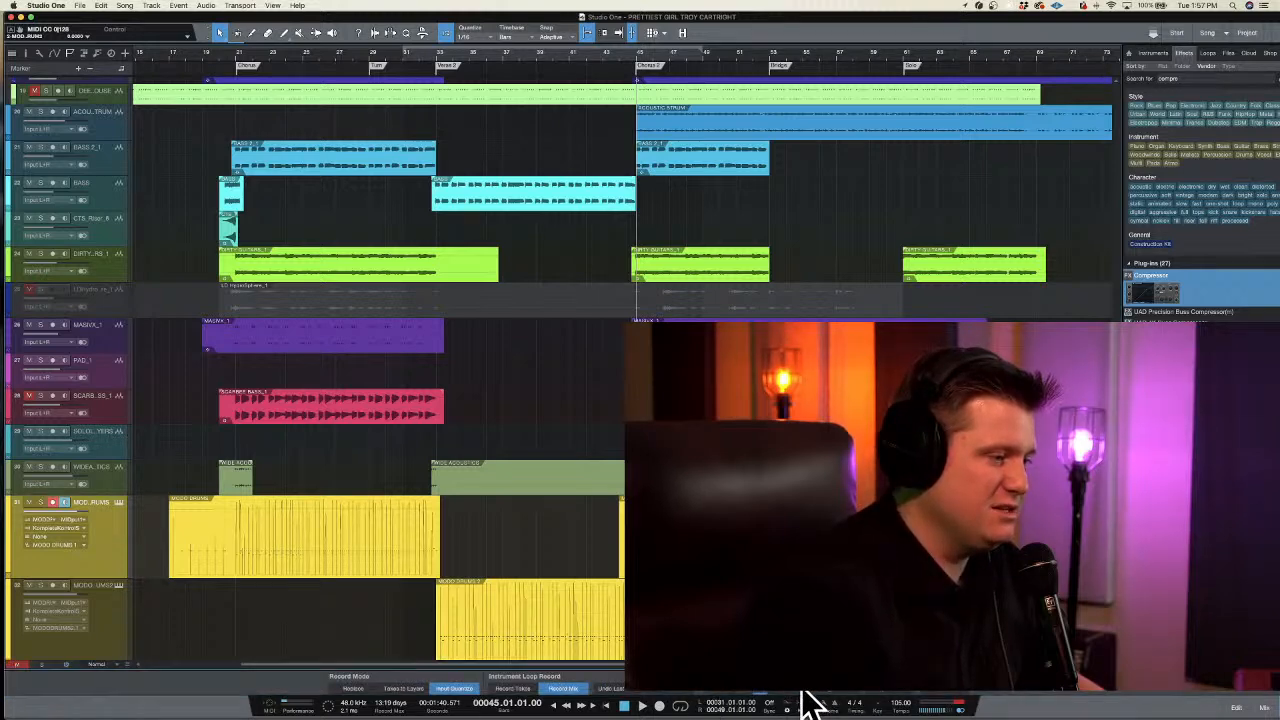
left_click(787, 711)
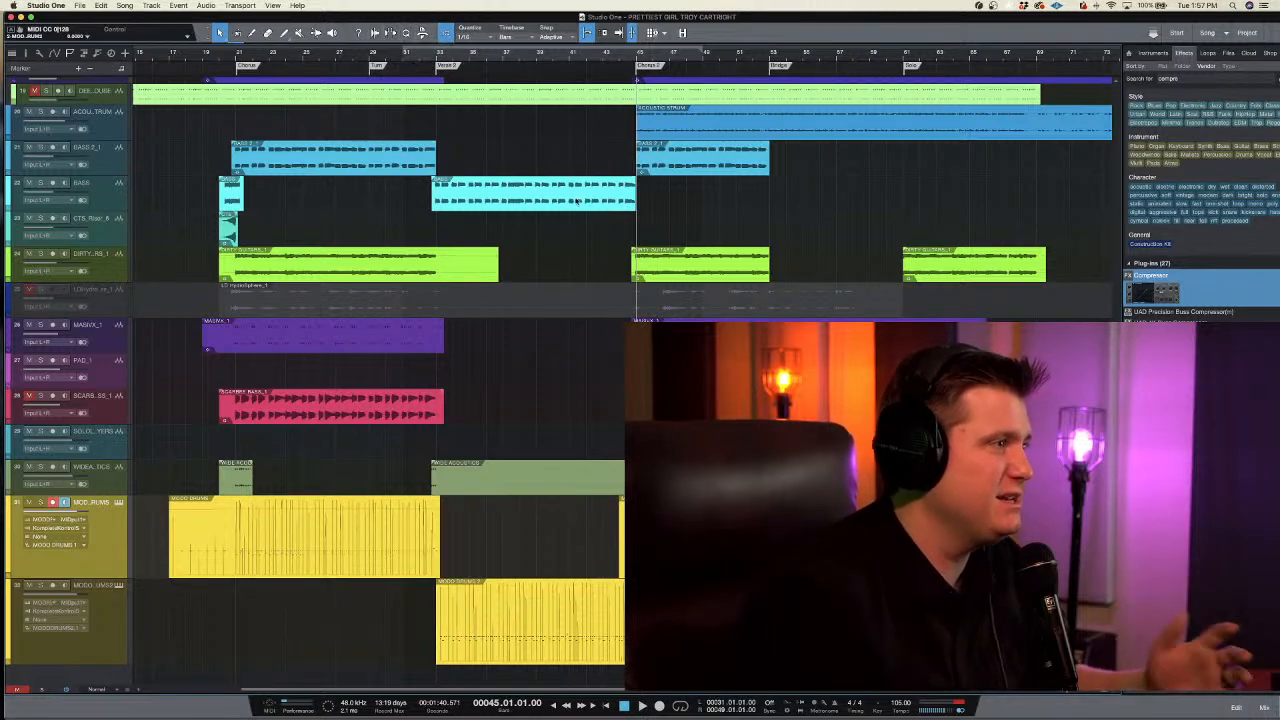
scroll(591, 231, "up", 10)
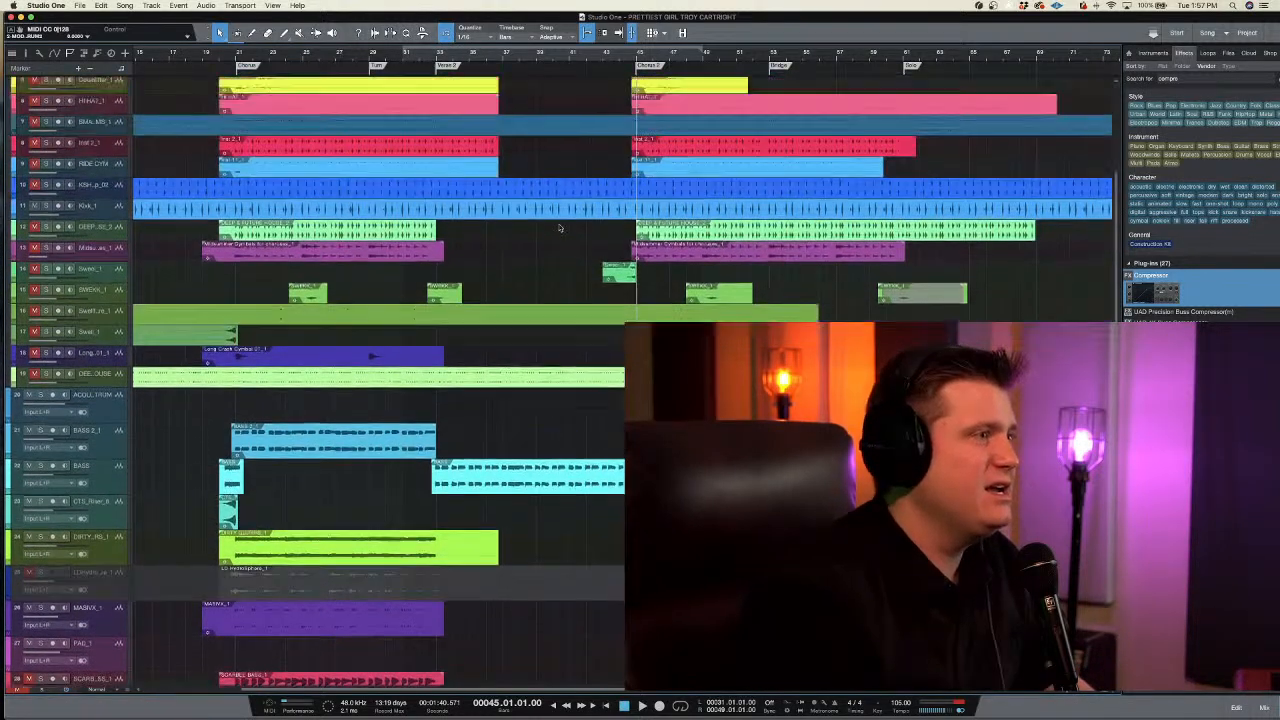
scroll(563, 165, "down", 10)
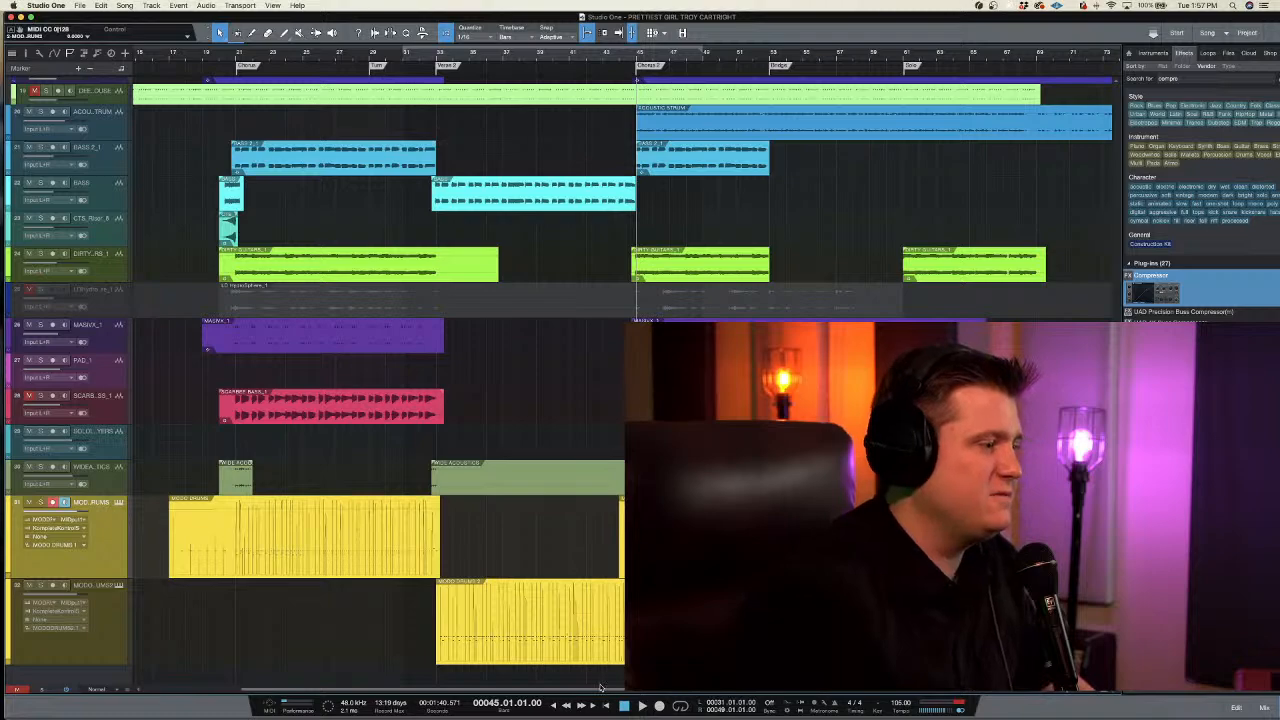
- Make all tracks the same height and trim the first MODO DRUM part's start to beat 4 of bar 19 while playing from bar 19
mouse_move(125, 690)
left_mouse_down()
mouse_move(127, 657)
mouse_move(134, 714)
mouse_move(126, 690)
left_mouse_up()
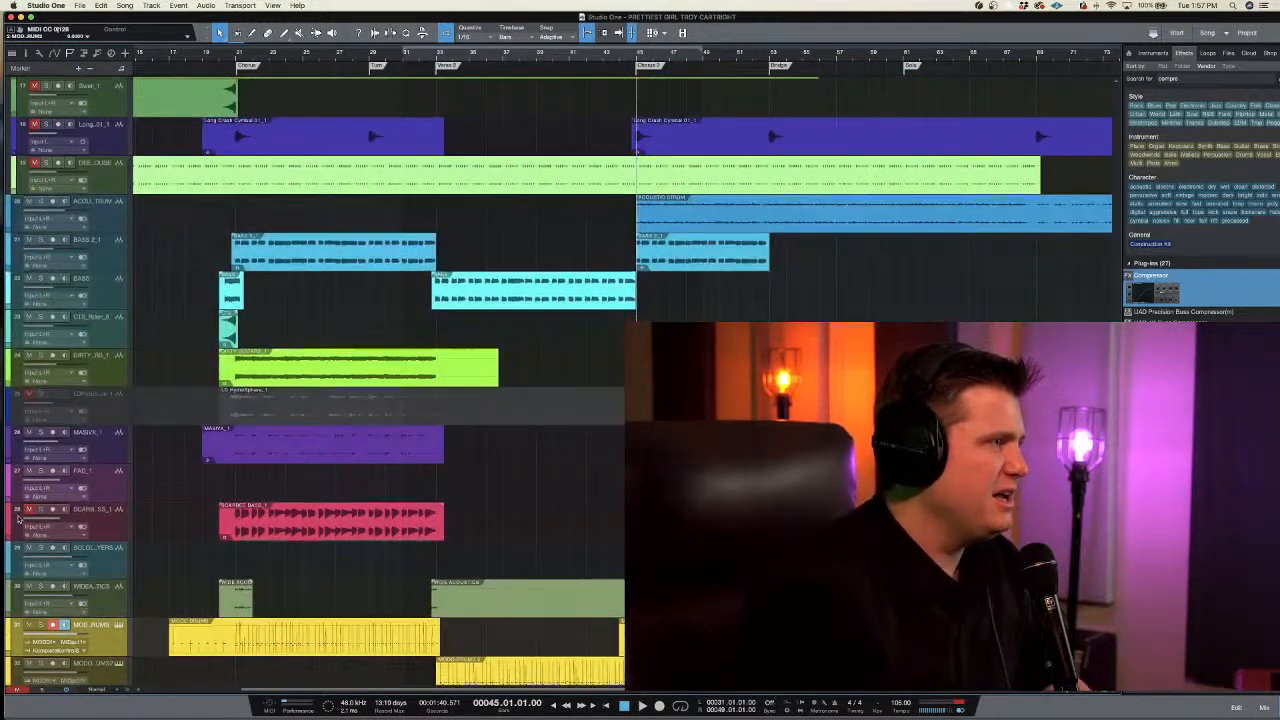
left_click(208, 69)
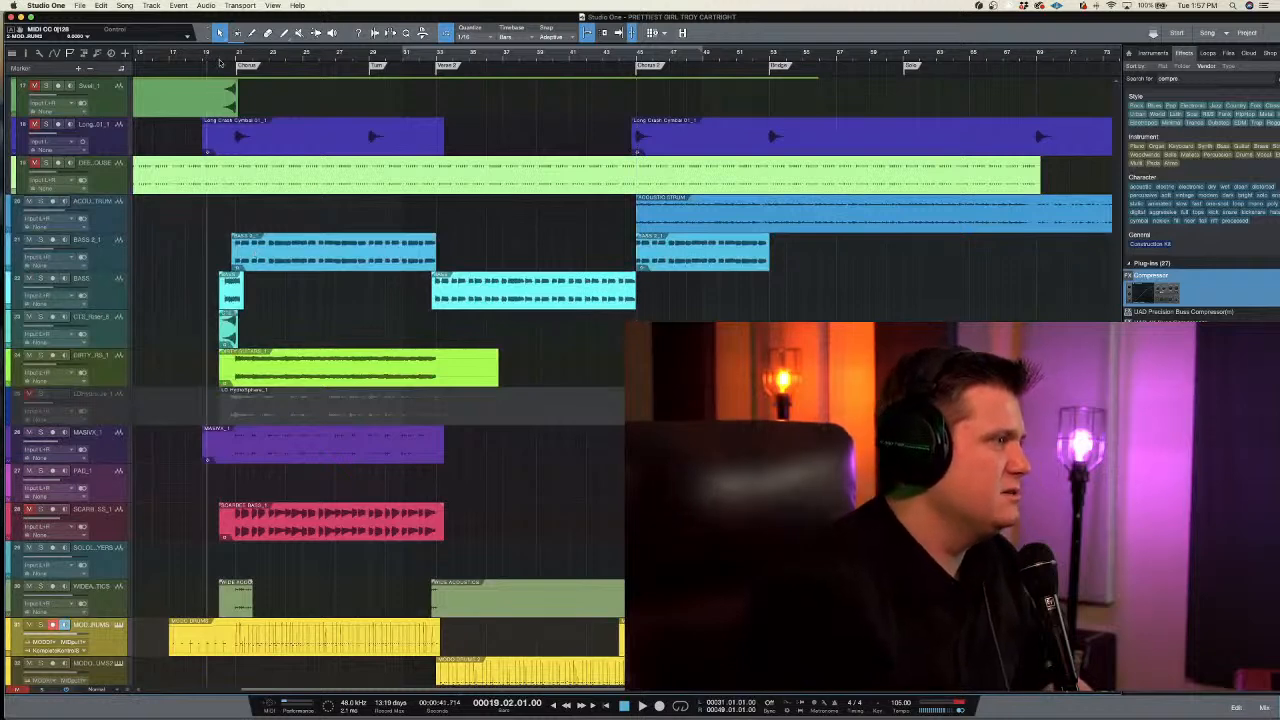
scroll(374, 284, "down", 1)
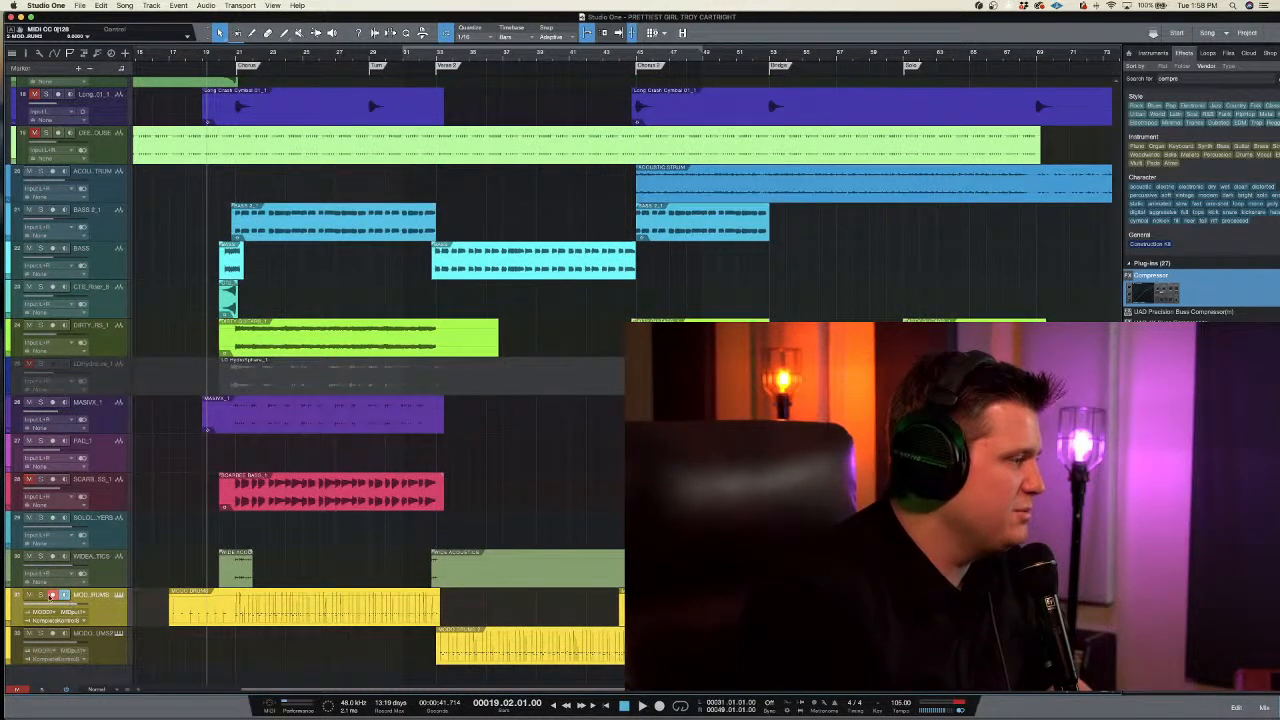
key("space")
left_click_drag(176, 597, 215, 597)
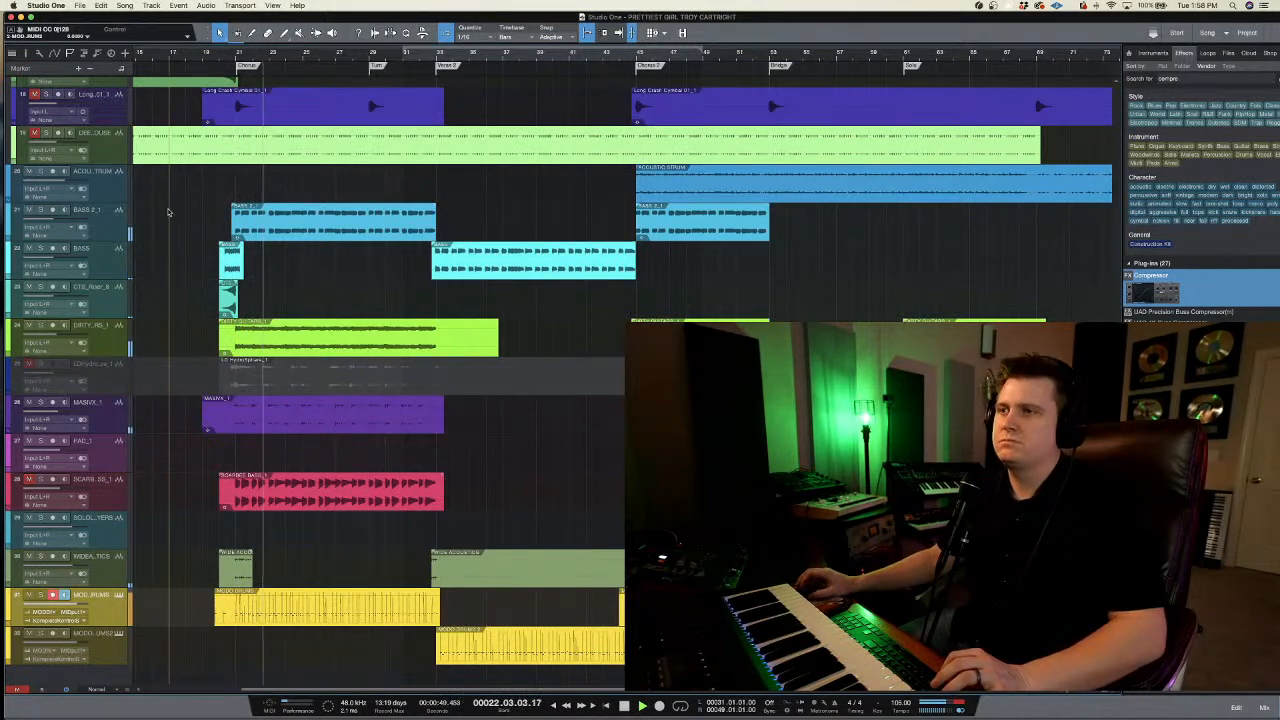
- Lower the SCRATCH track's volume during playback of the chorus
scroll(168, 212, "up", 15)
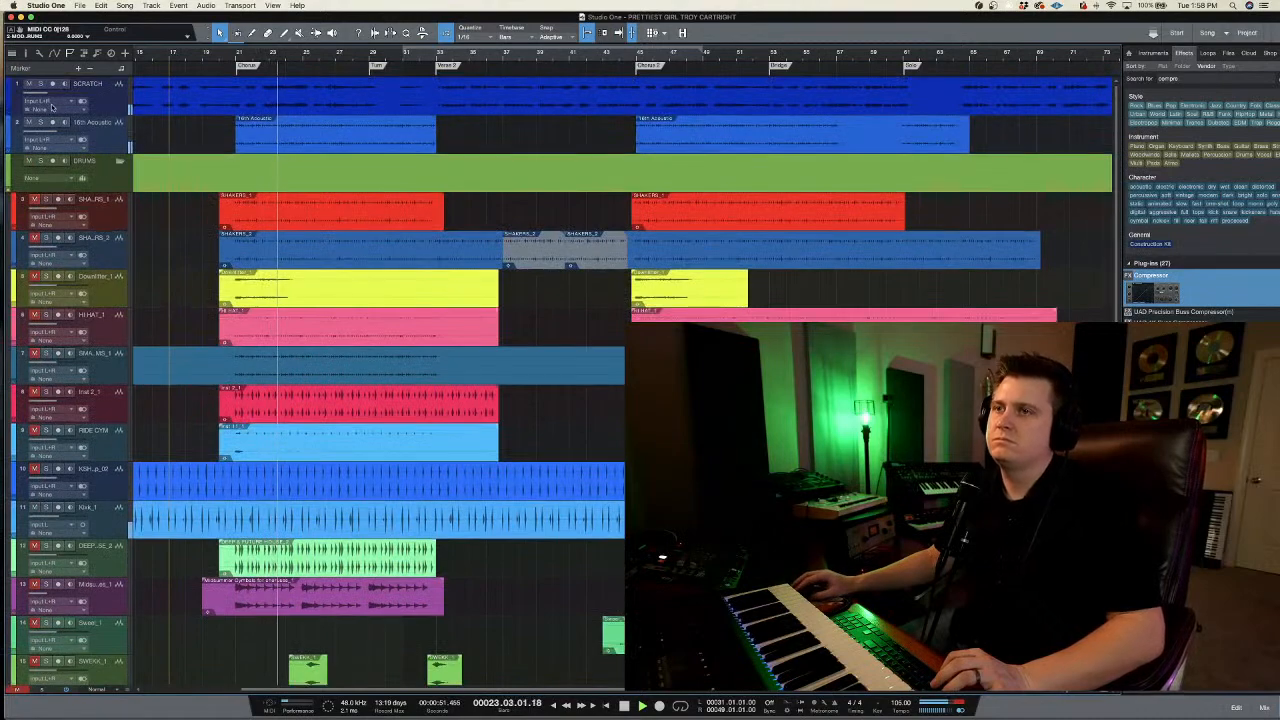
scroll(404, 218, "down", 2)
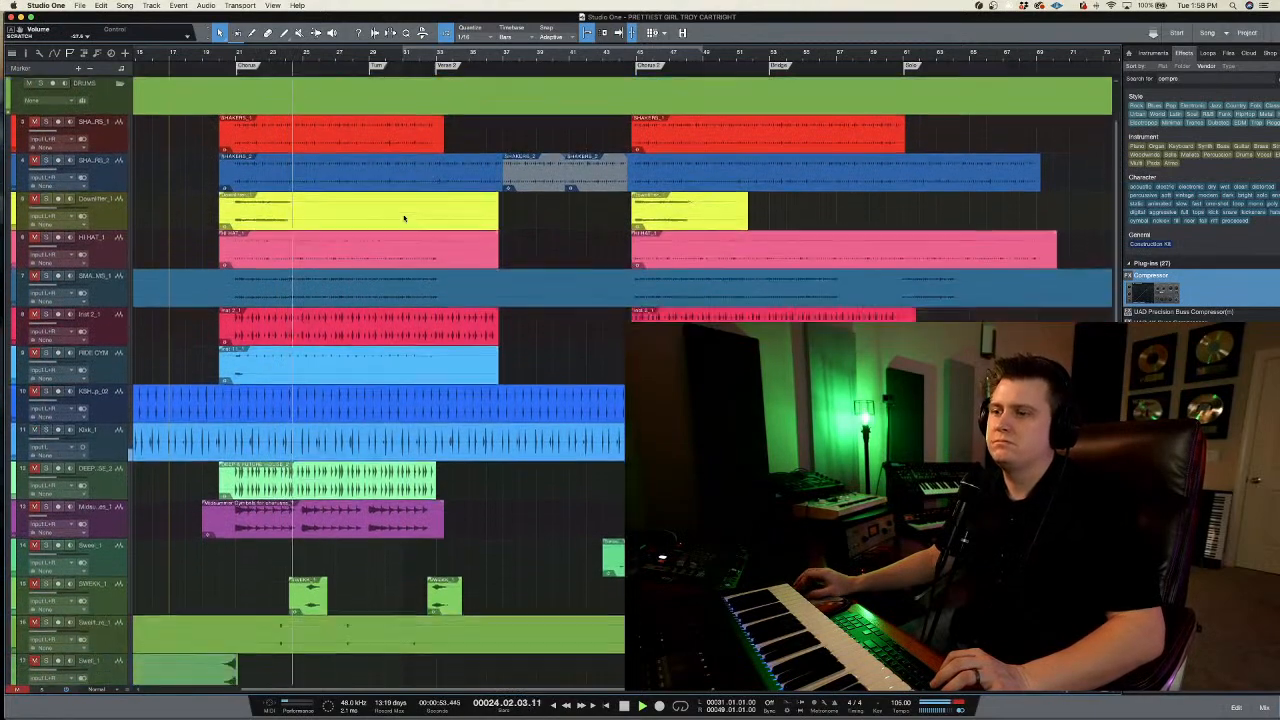
scroll(404, 218, "down", 10)
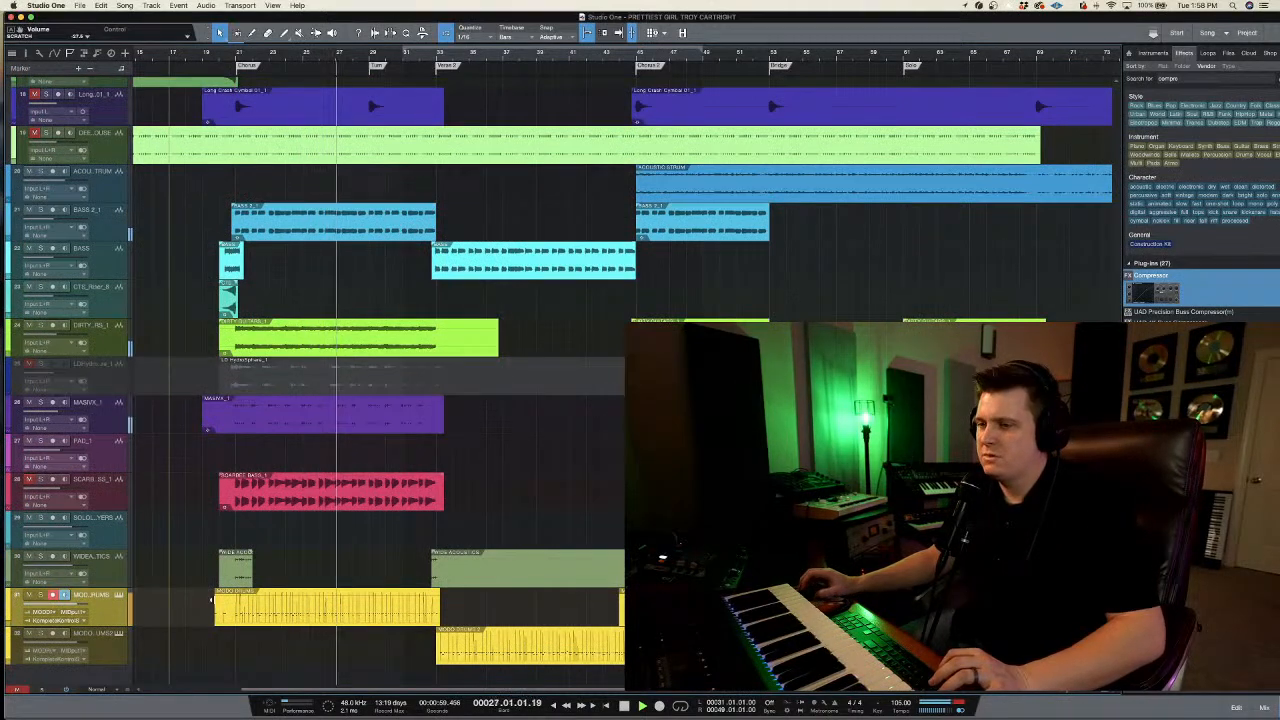
- Make a complete duplicate of the first MODO DRUM track with its instrument and delete the copied parts from it
right_click(110, 614)
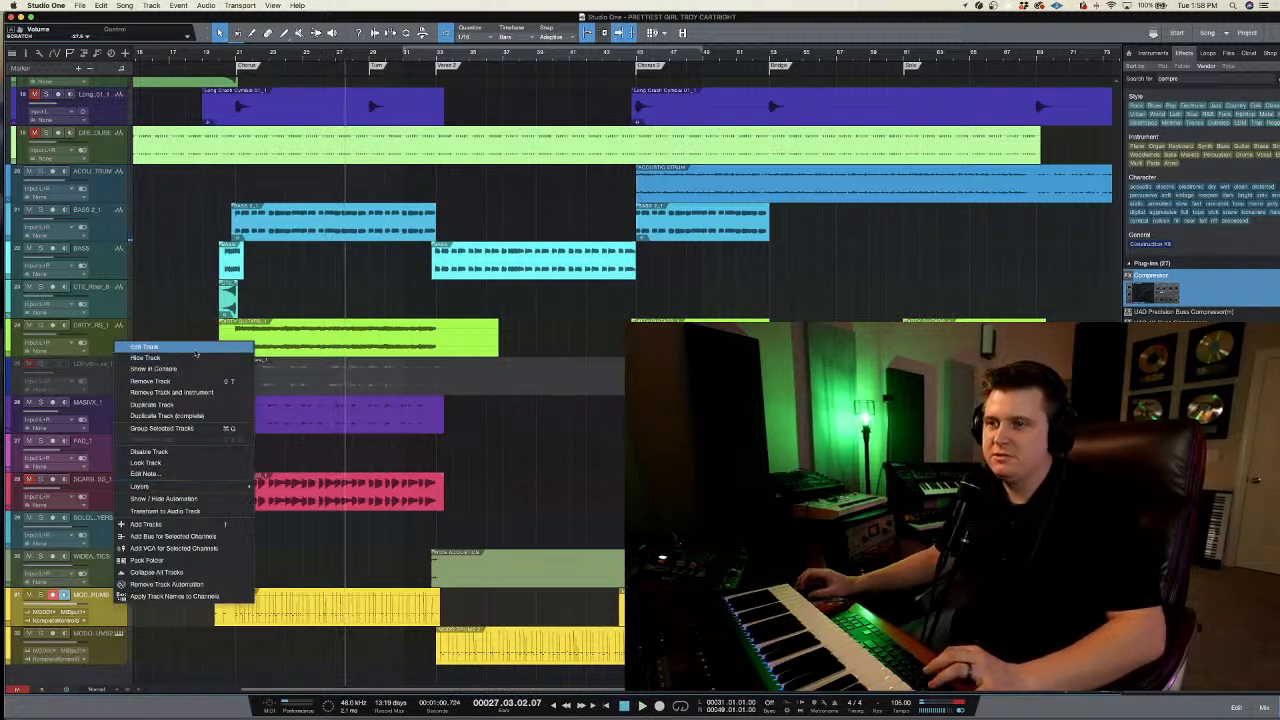
left_click(199, 418)
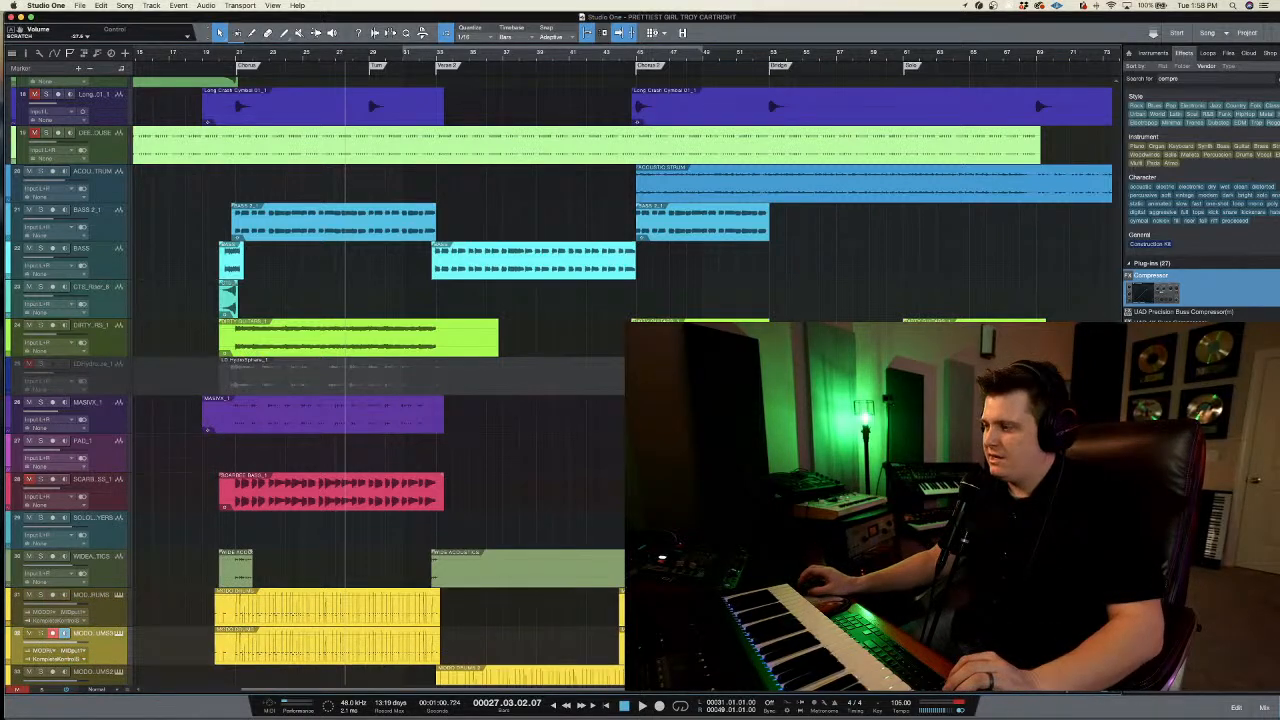
left_click_drag(1060, 648, 190, 655)
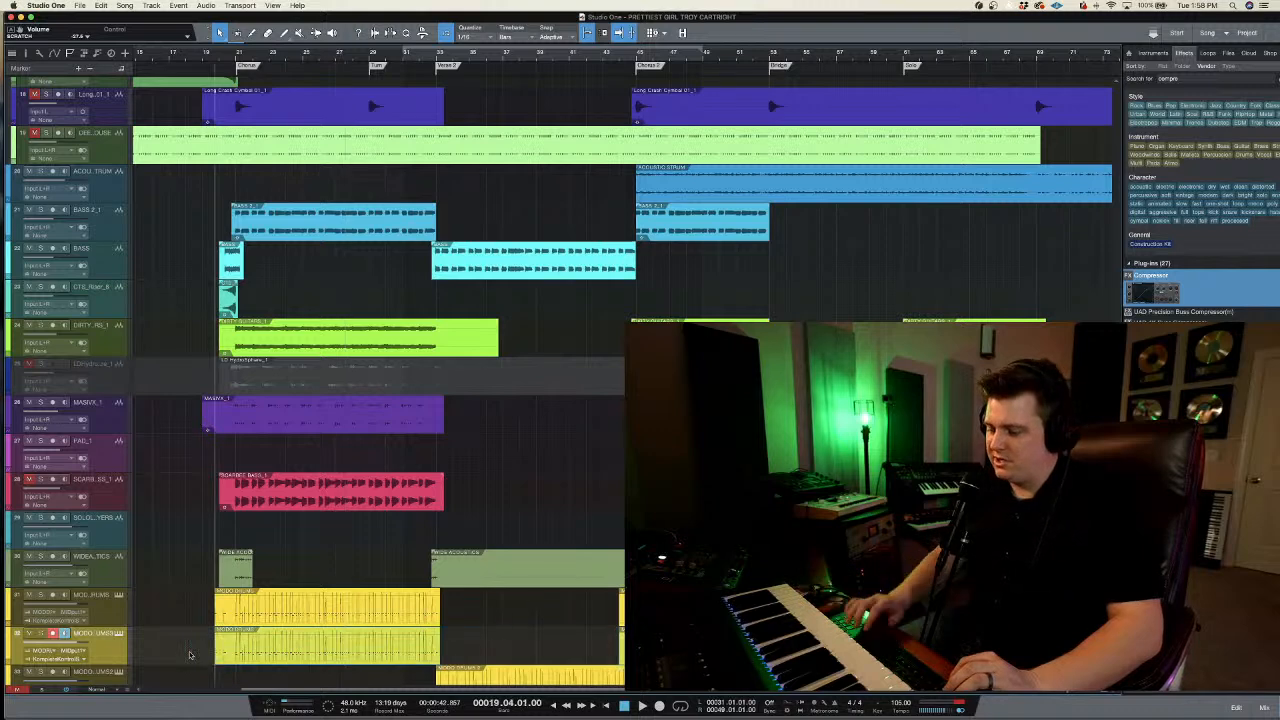
key("Delete")
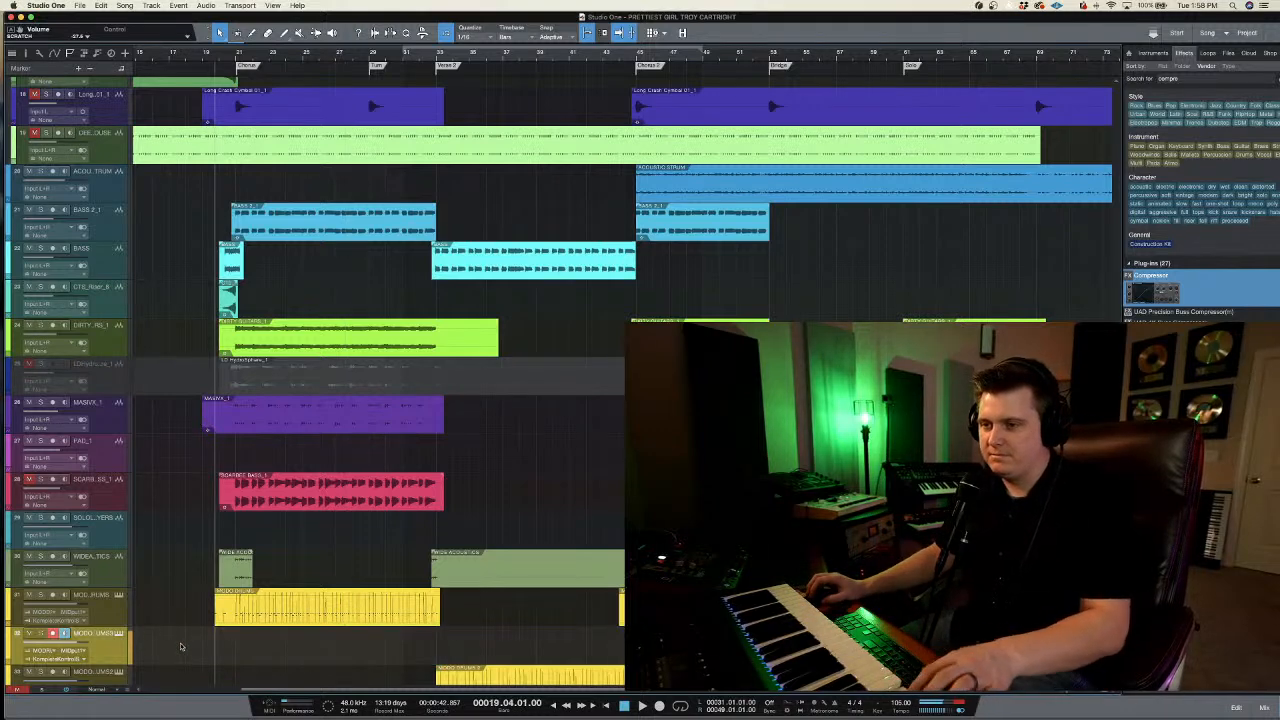
- Record a short drum fill on the new duplicate track around bar 32, leading into Verse 2, redoing the first take
left_click(347, 60)
key("space")
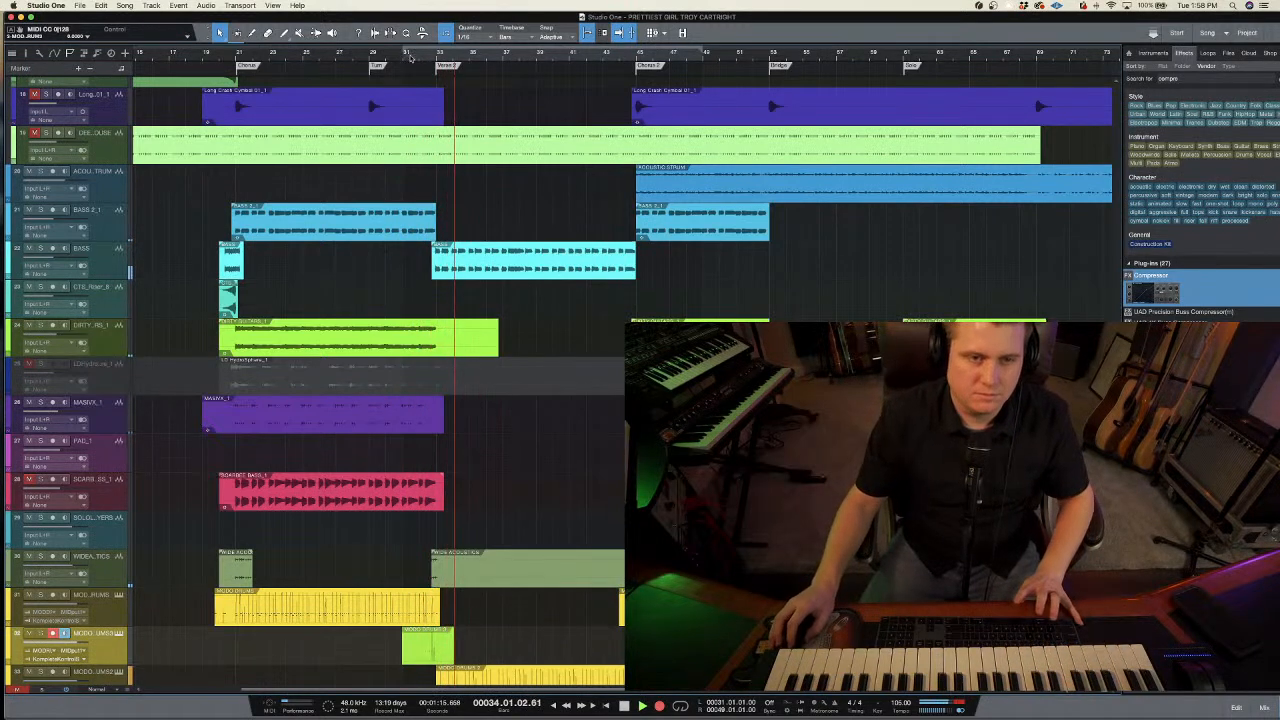
key("space")
key("space")
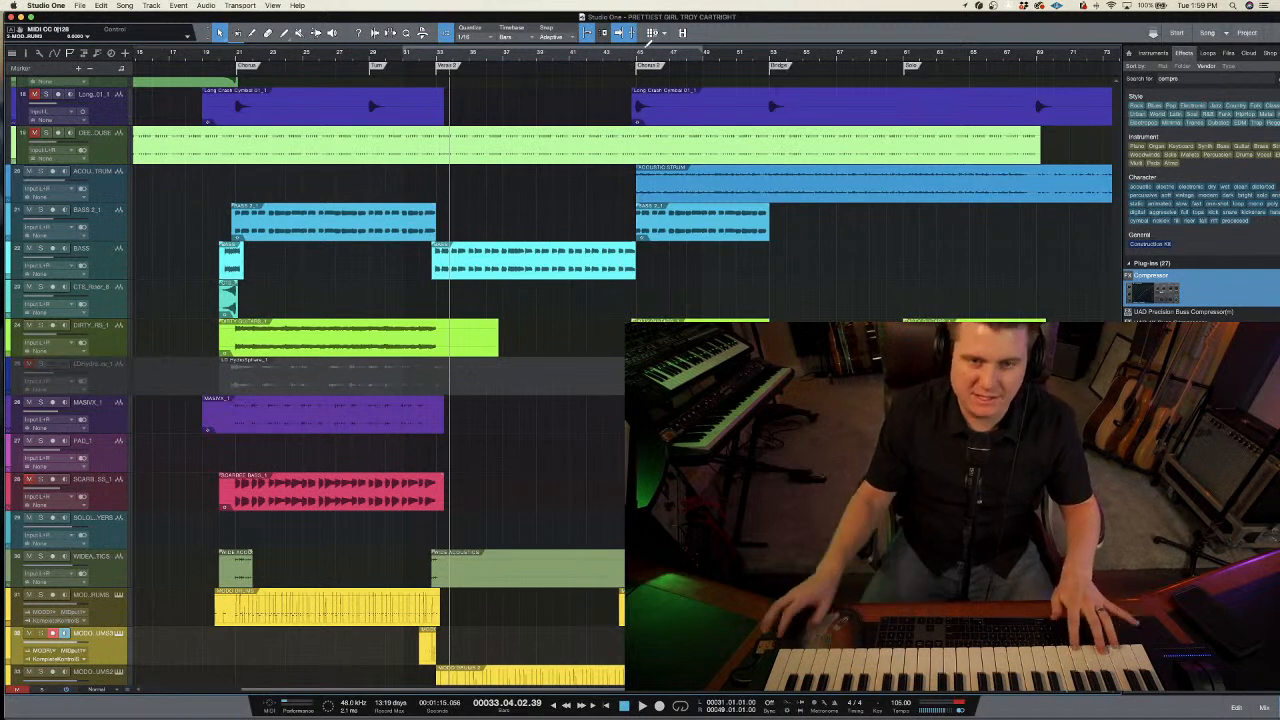
- Play Chorus 2 from beat 4 of bar 44 and record drums on the new duplicate track
left_click(637, 64)
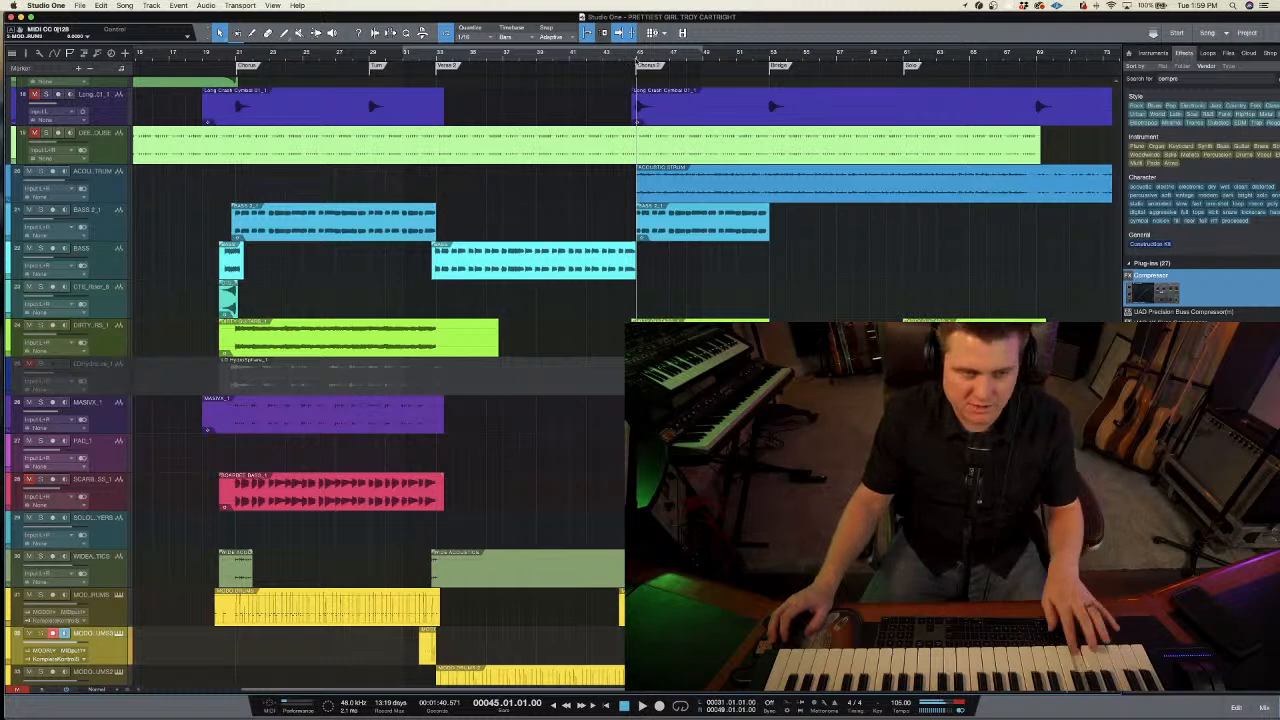
left_click(632, 62)
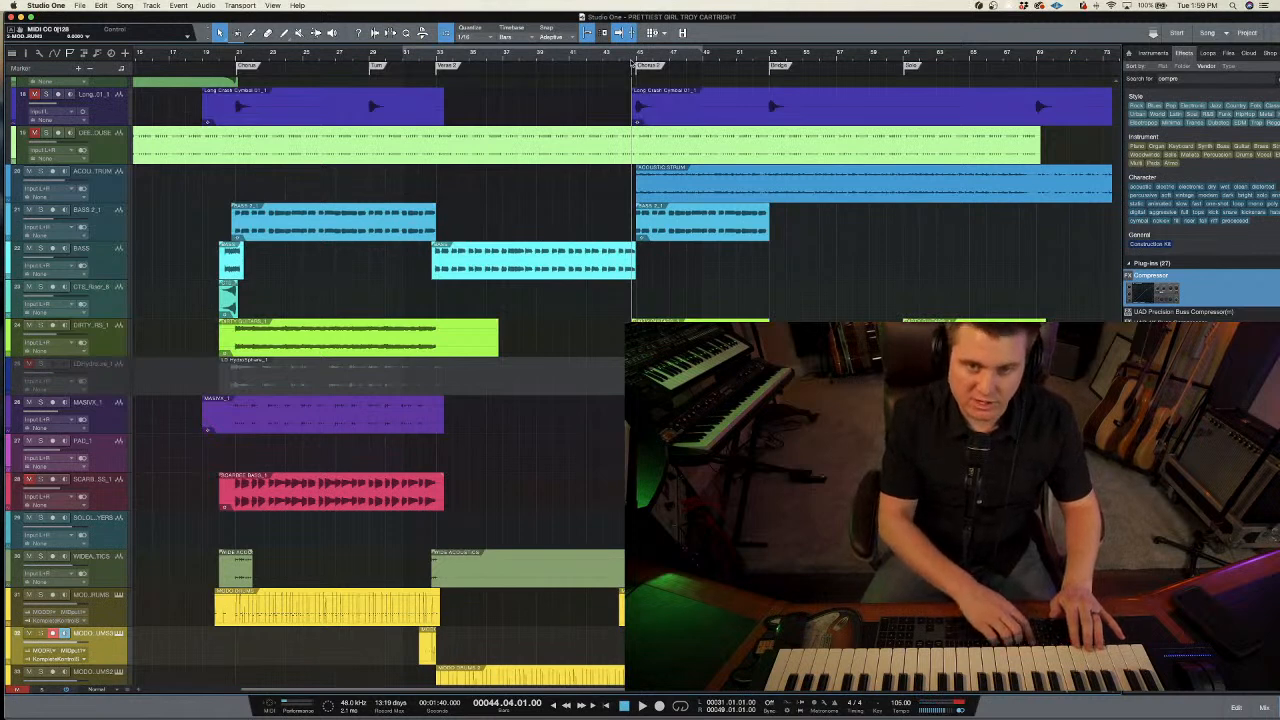
key("space")
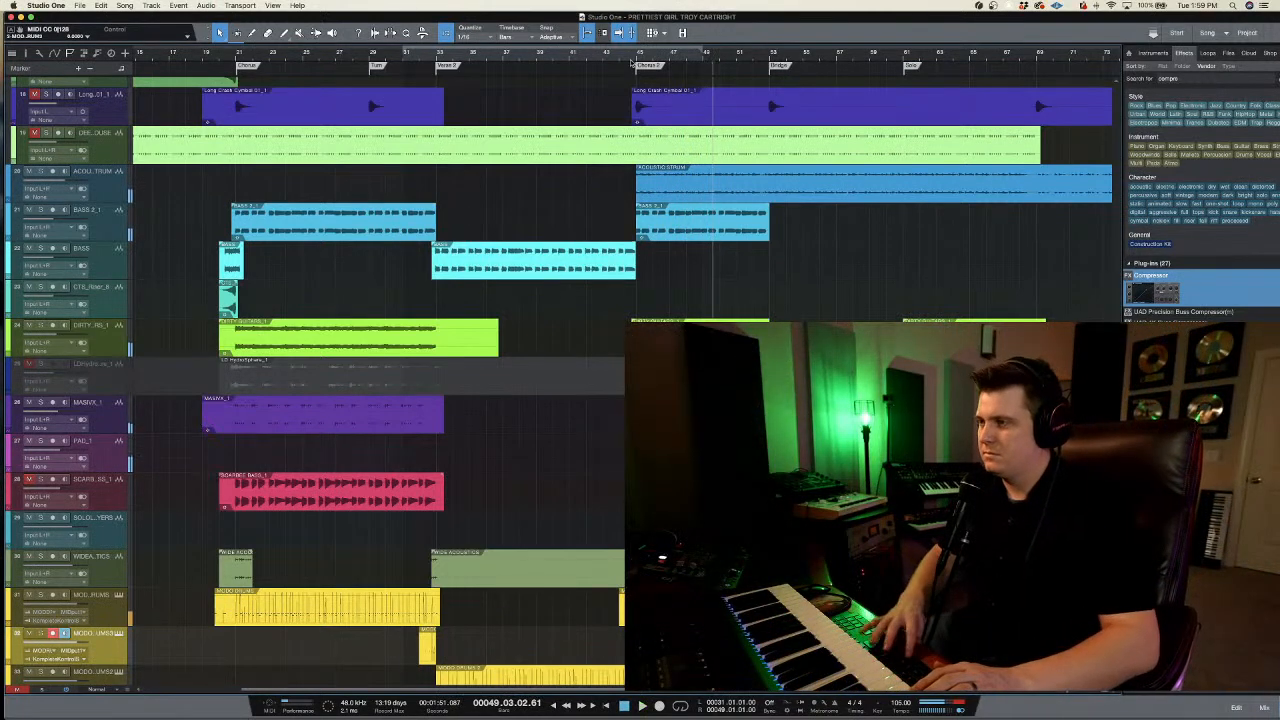
key("KP_Multiply")
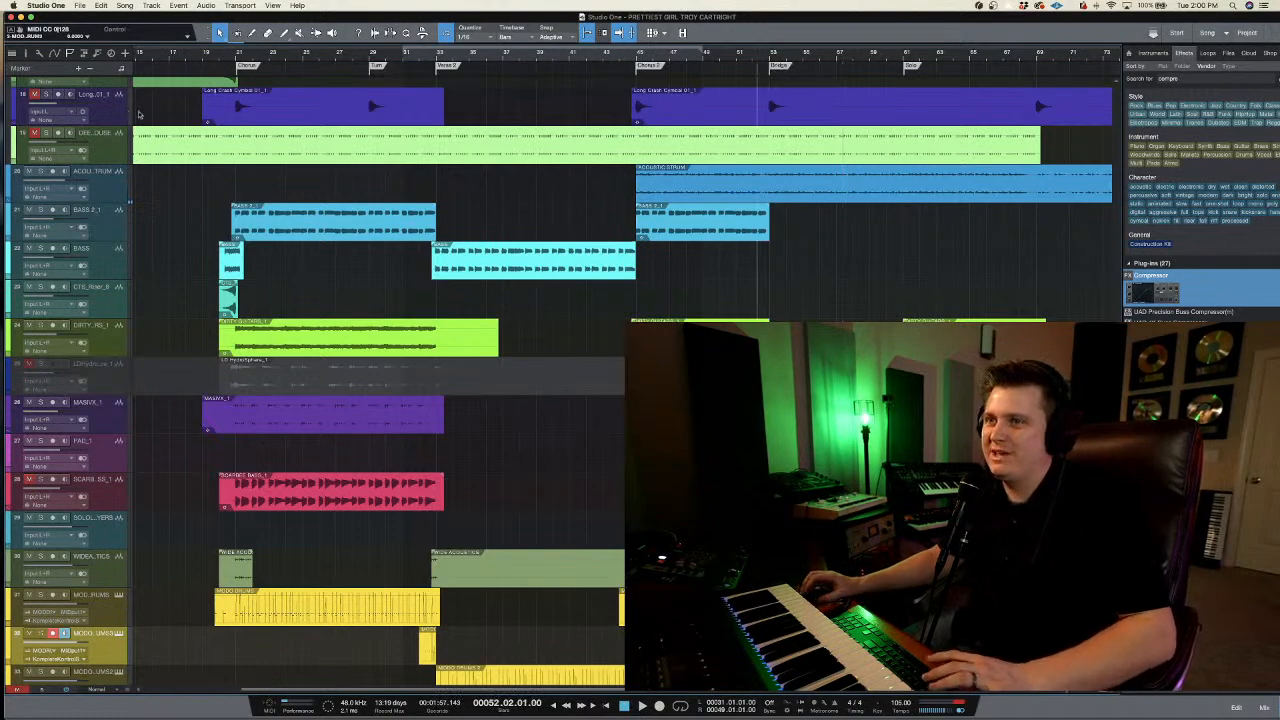
- Raise the SCRATCH track's volume while playing Chorus 2 from about bar 49
scroll(359, 204, "up", 15)
scroll(128, 109, "up", 3)
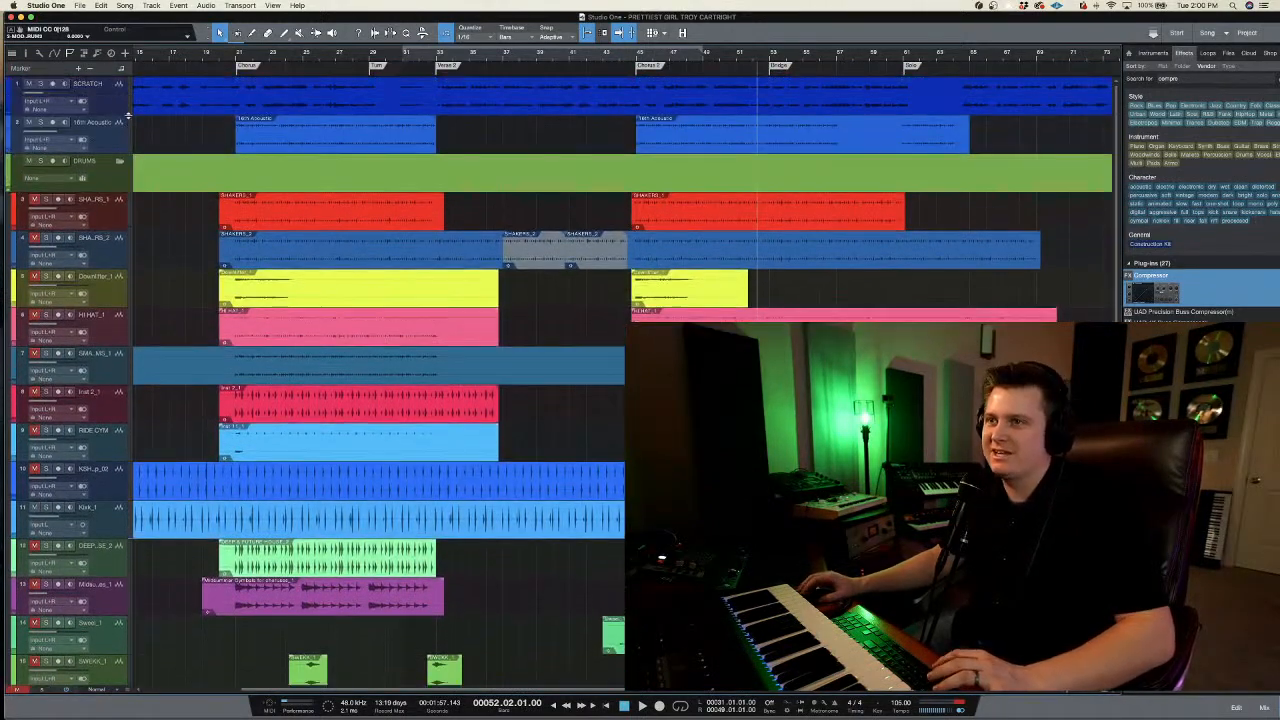
left_click(90, 95)
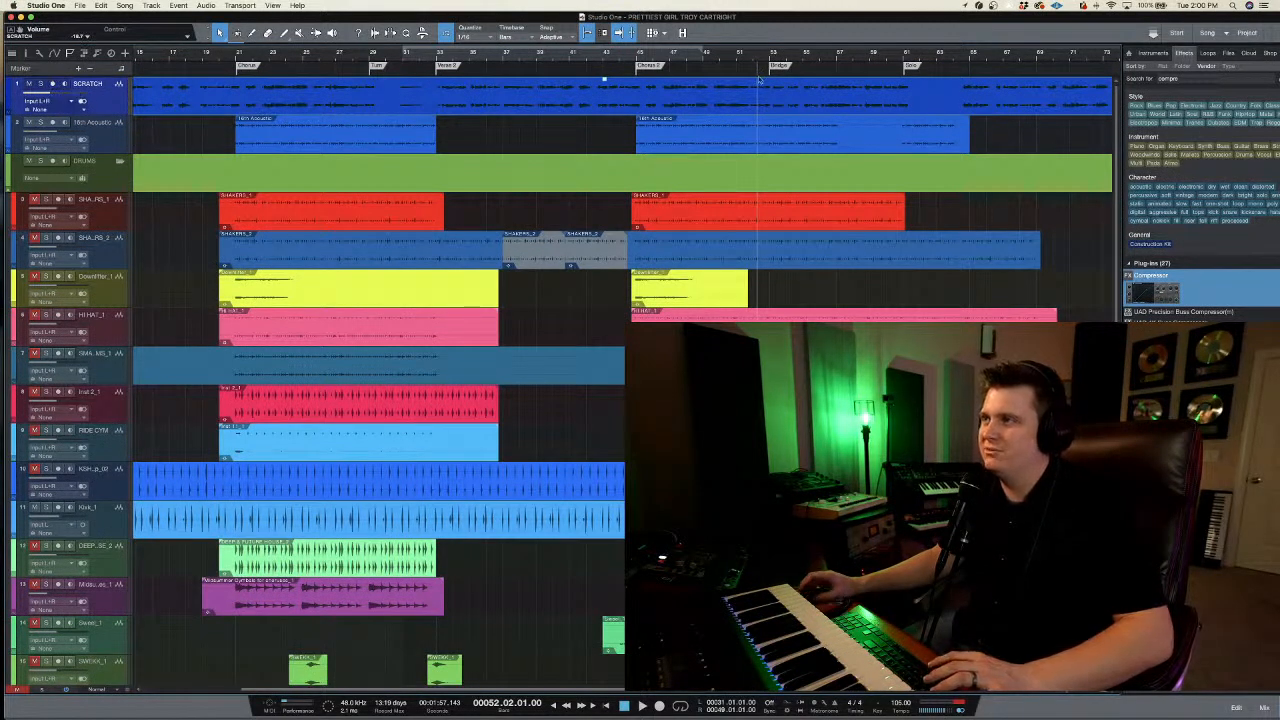
left_click(714, 58)
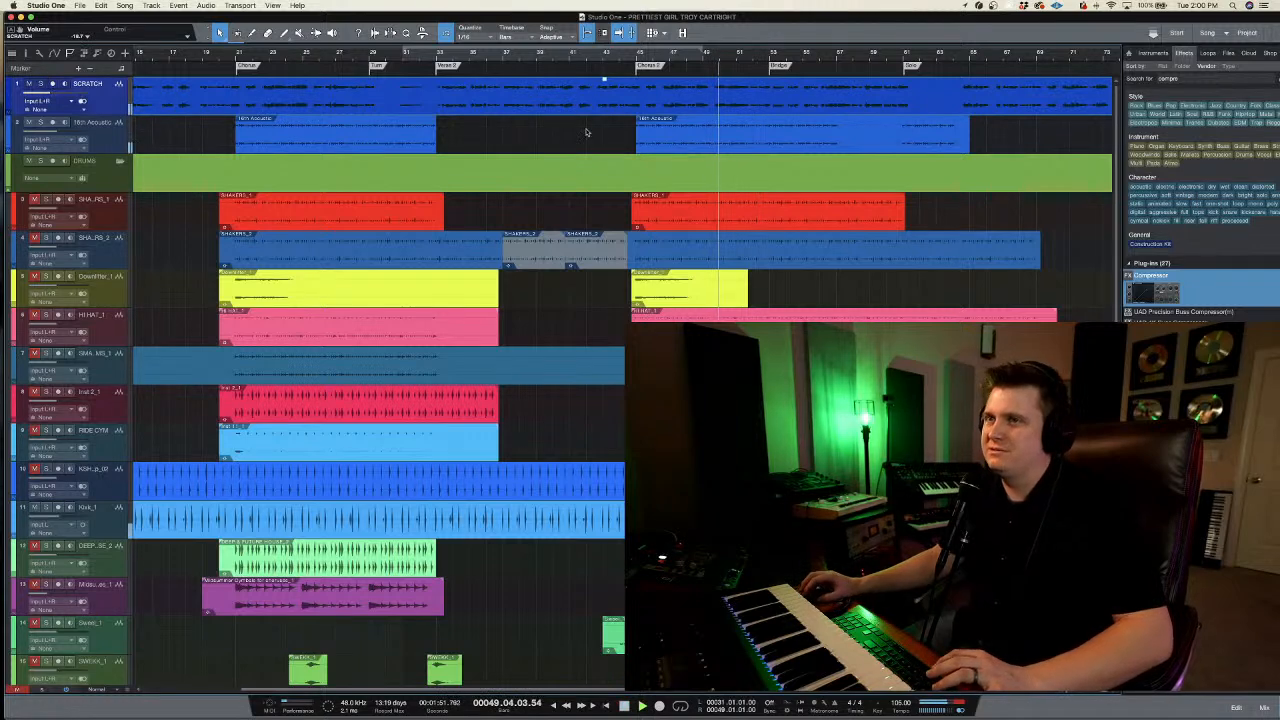
left_click_drag(61, 92, 76, 87)
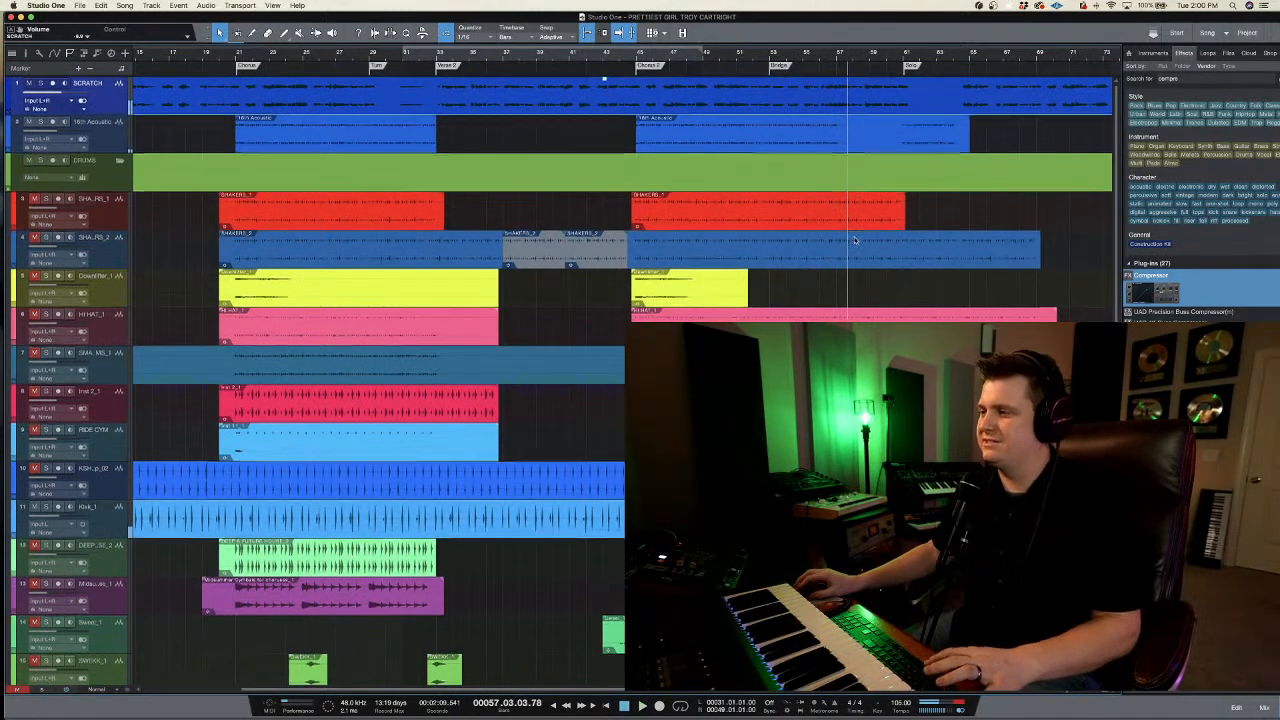
- Select the first MODO DRUM track and play the song from bar 48 into the bridge
scroll(96, 105, "down", 10)
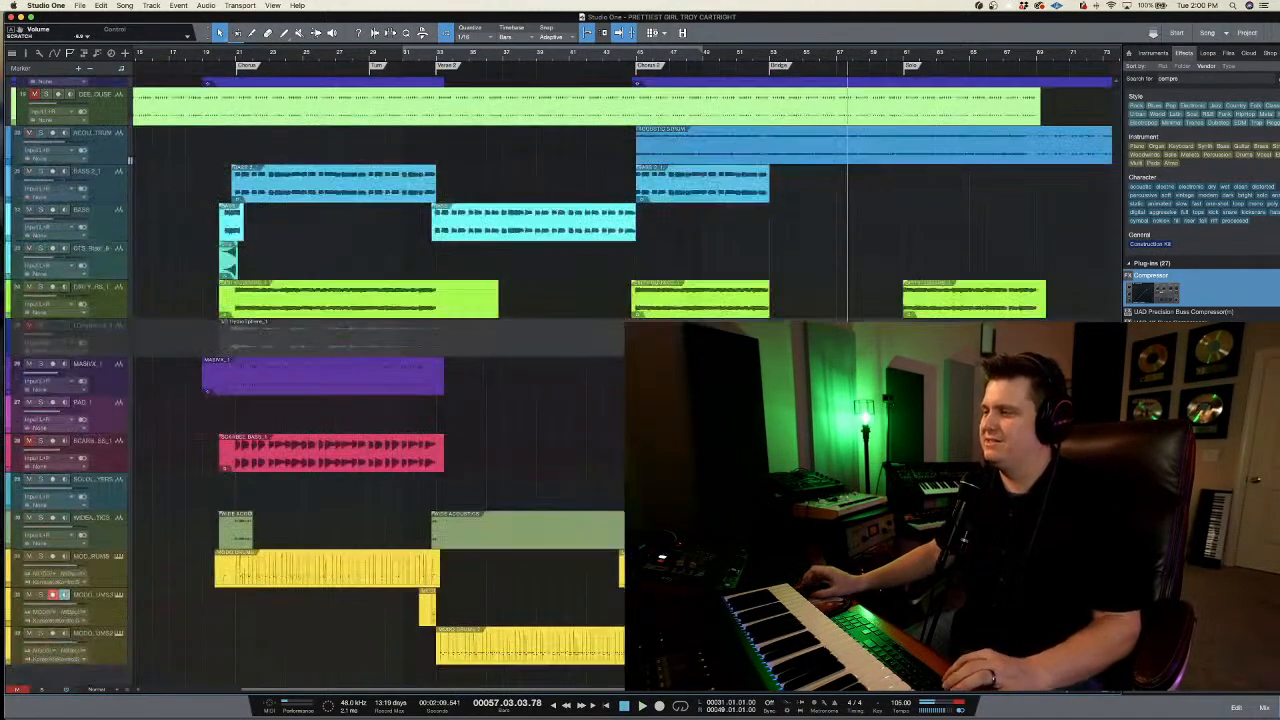
left_click(770, 58)
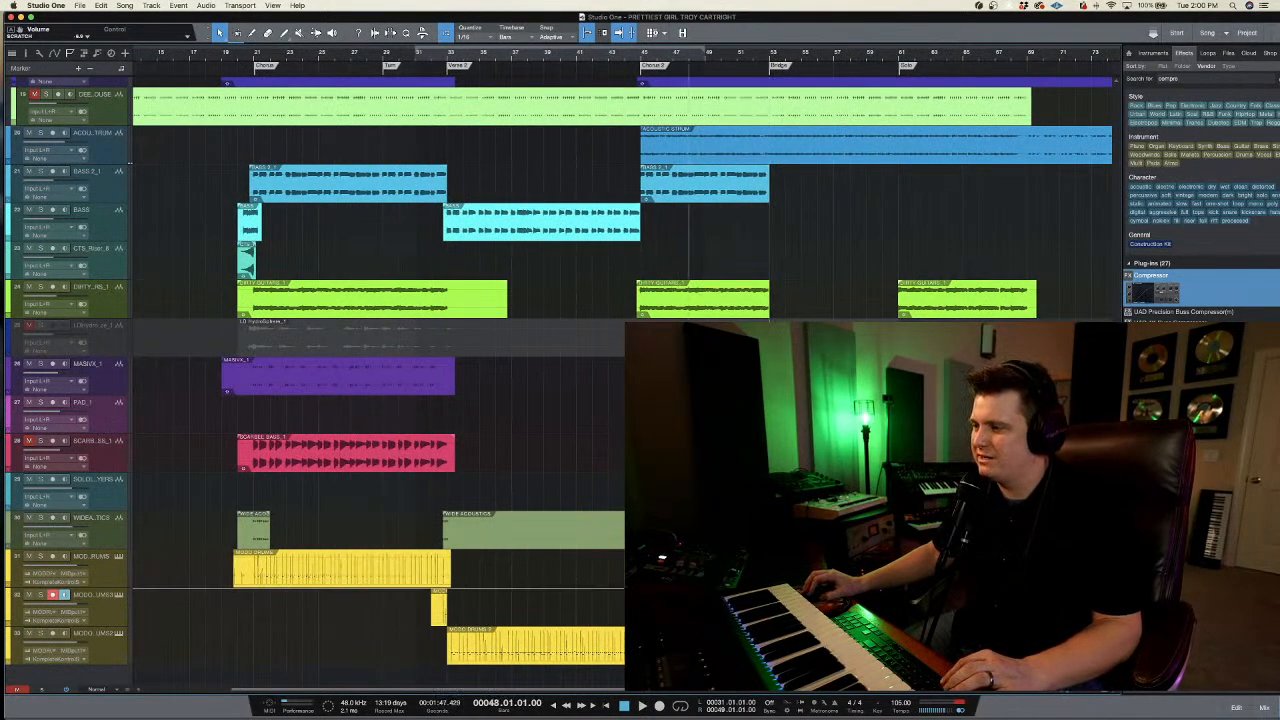
key("Up")
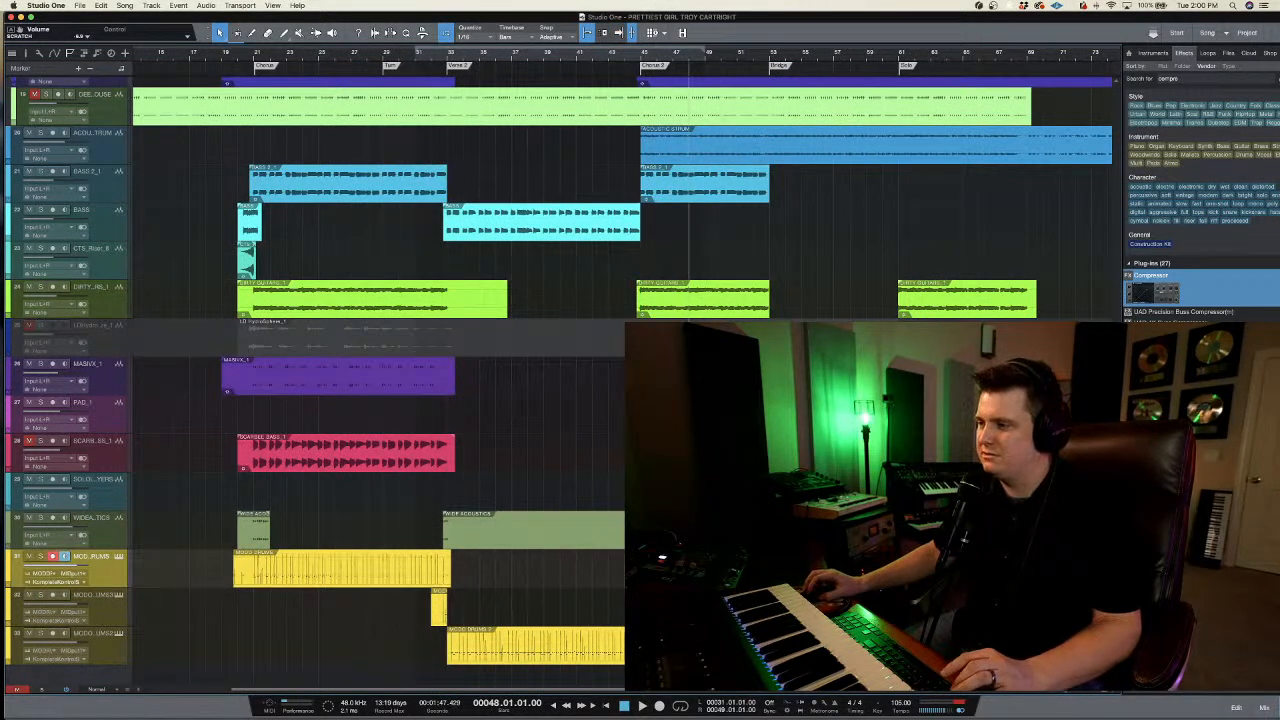
left_click_drag(846, 54, 854, 54)
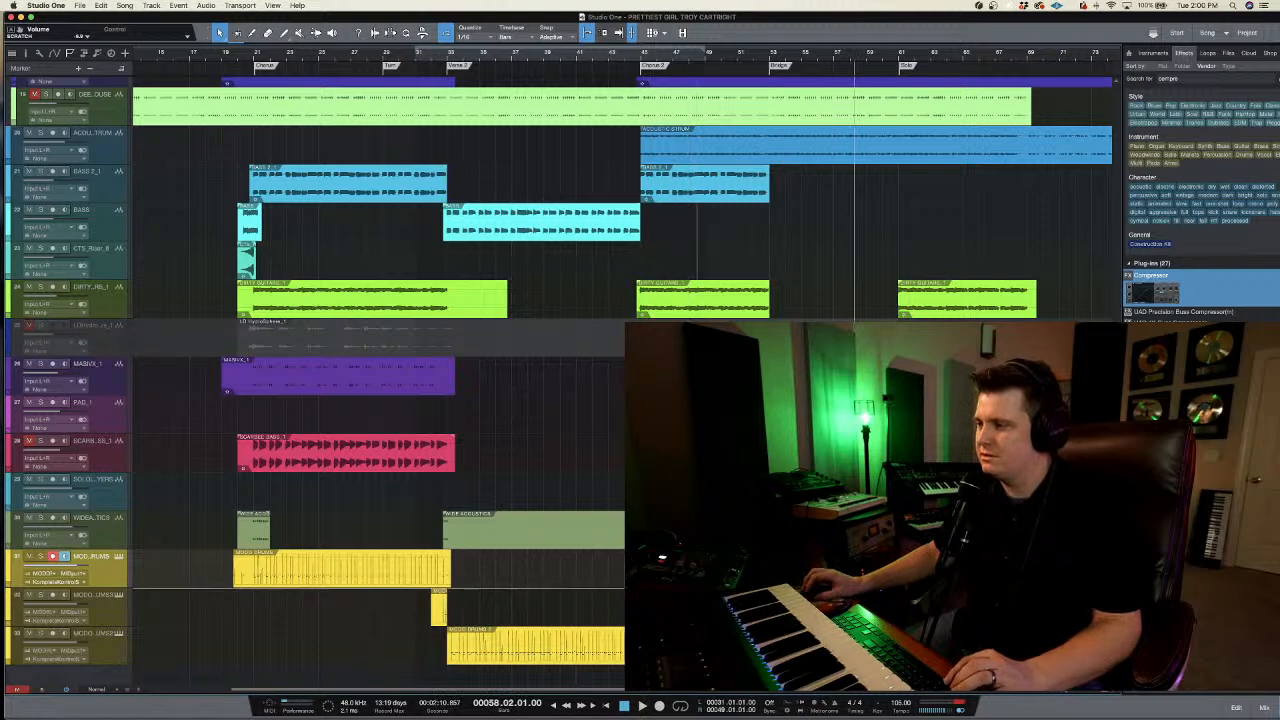
left_click(692, 588)
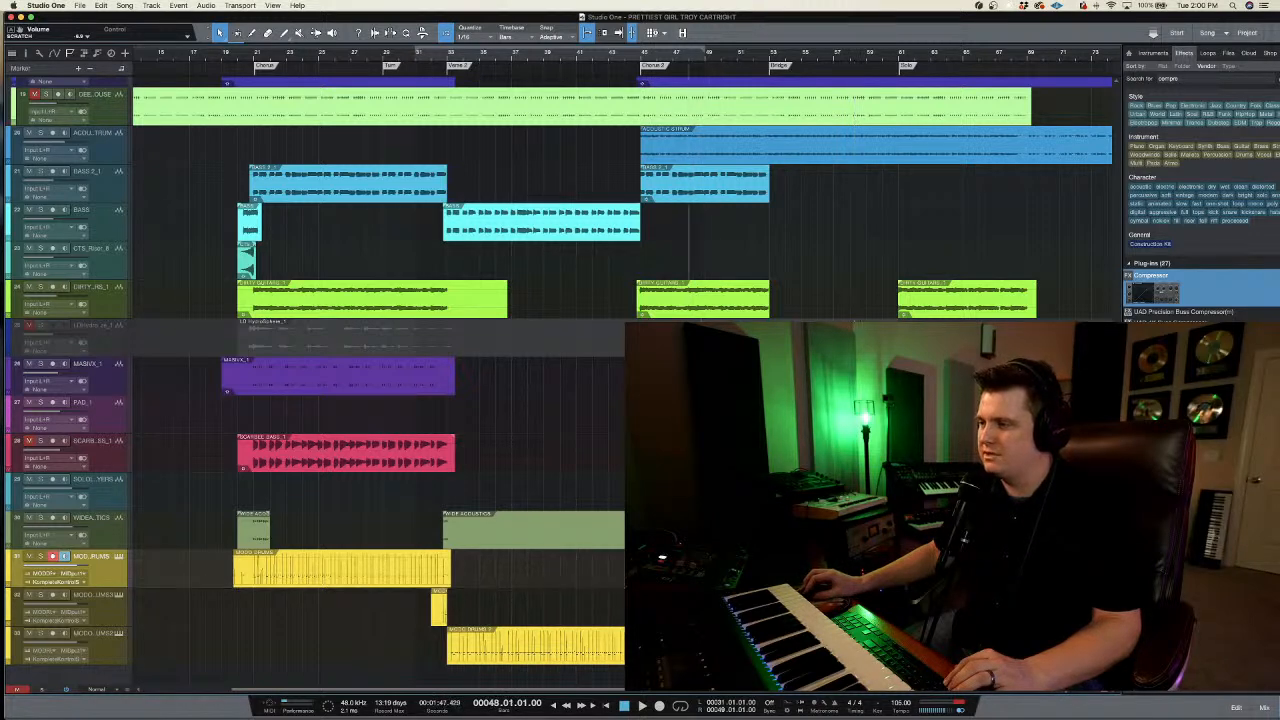
key("space")
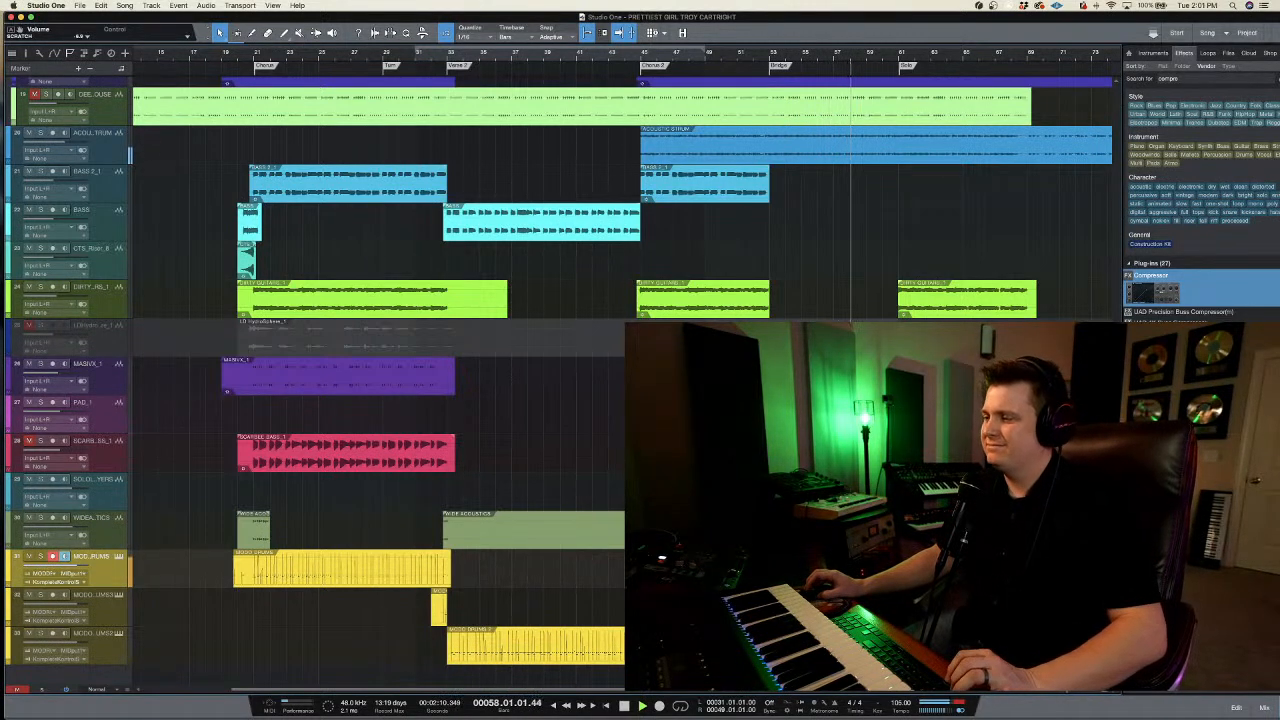
- Record drums on the first MODO DRUM track from the start of bar 59 into the solo at bar 61
left_click_drag(826, 57, 817, 83)
scroll(817, 83, "right", 3)
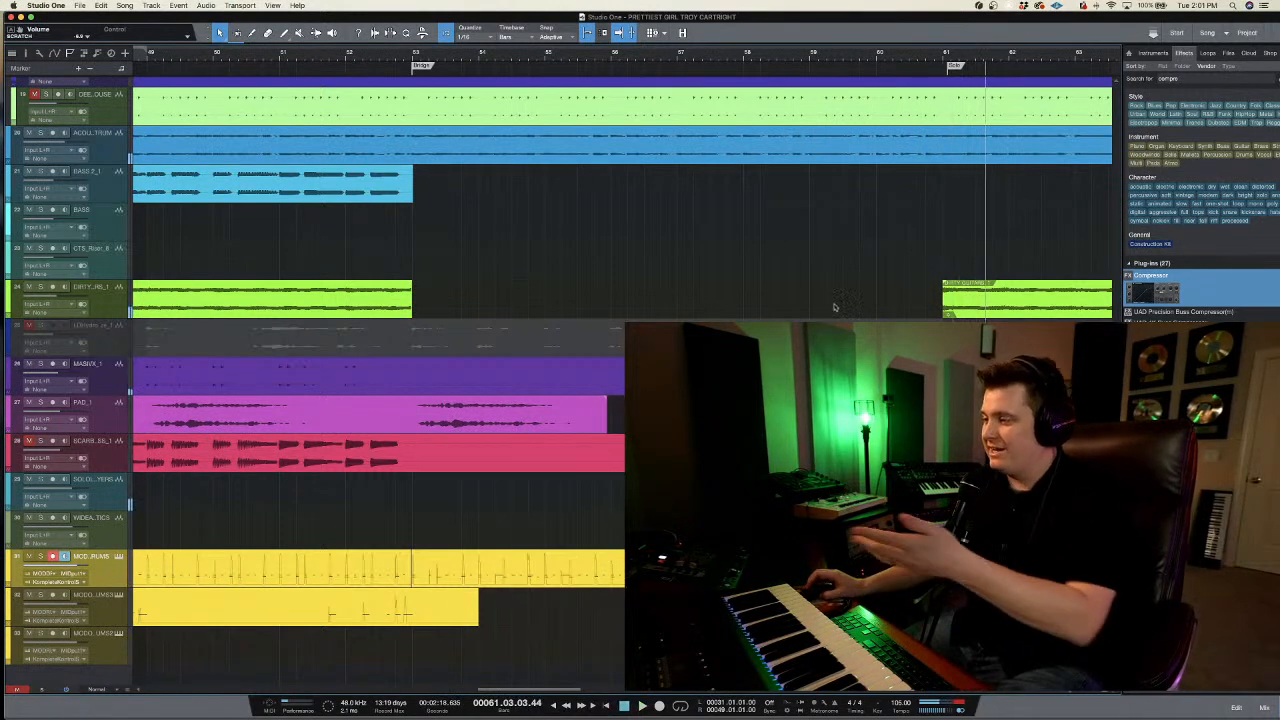
left_click(837, 61)
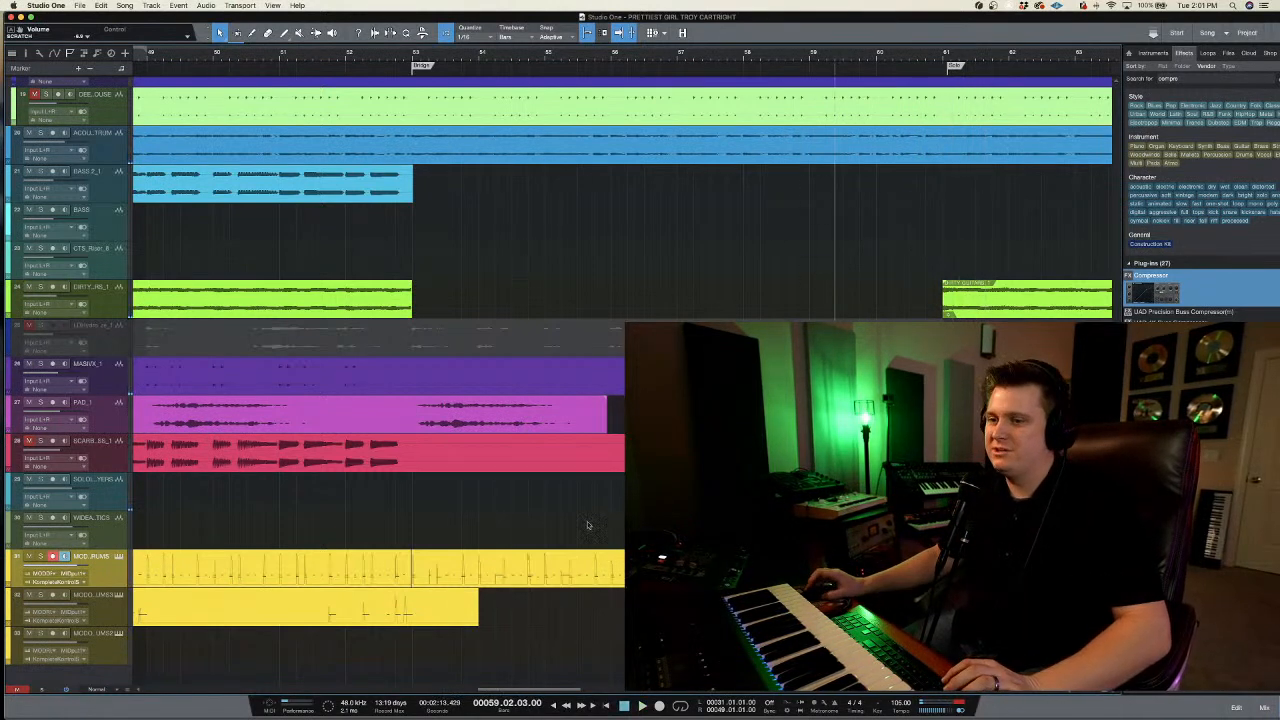
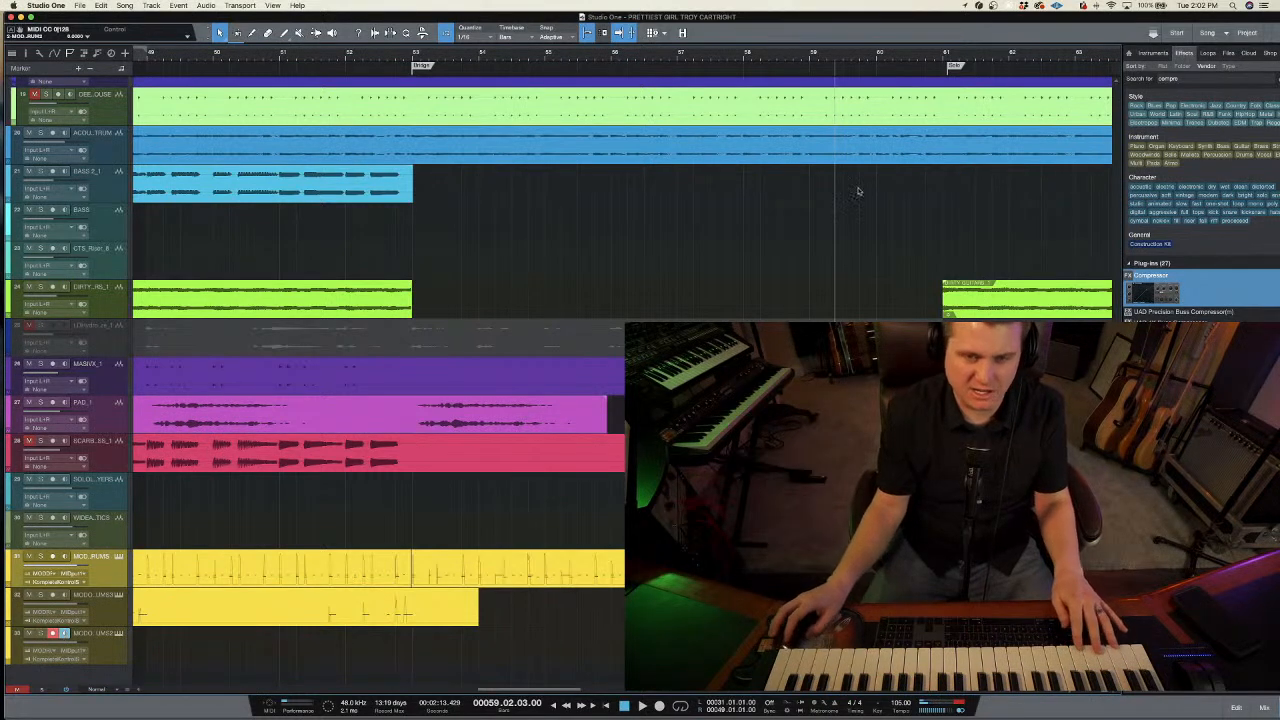
left_click(810, 58)
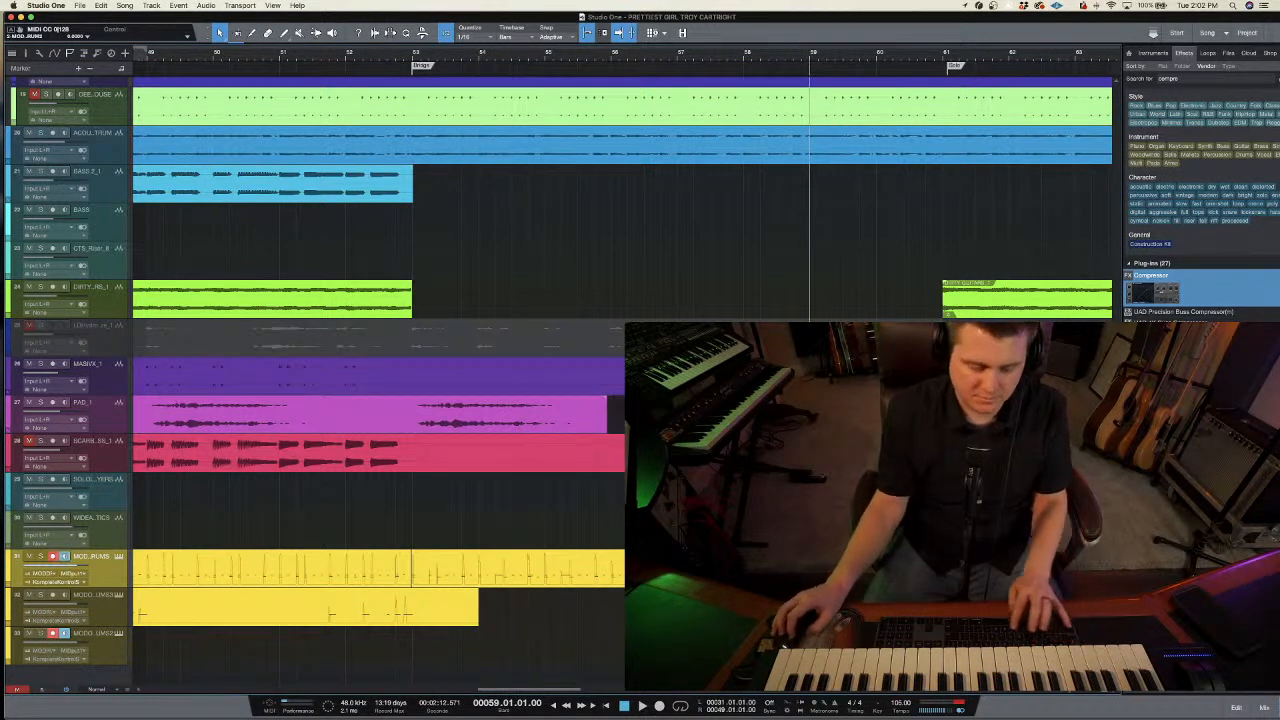
key("KP_Multiply")
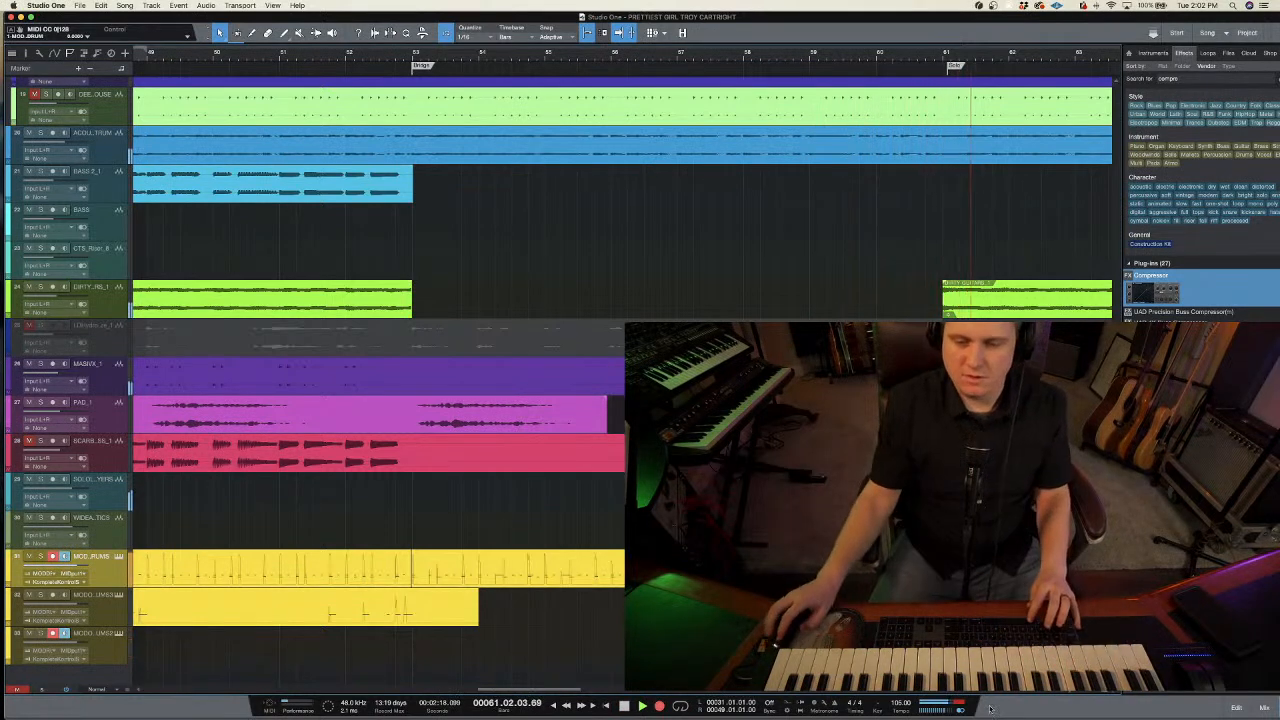
key("space")
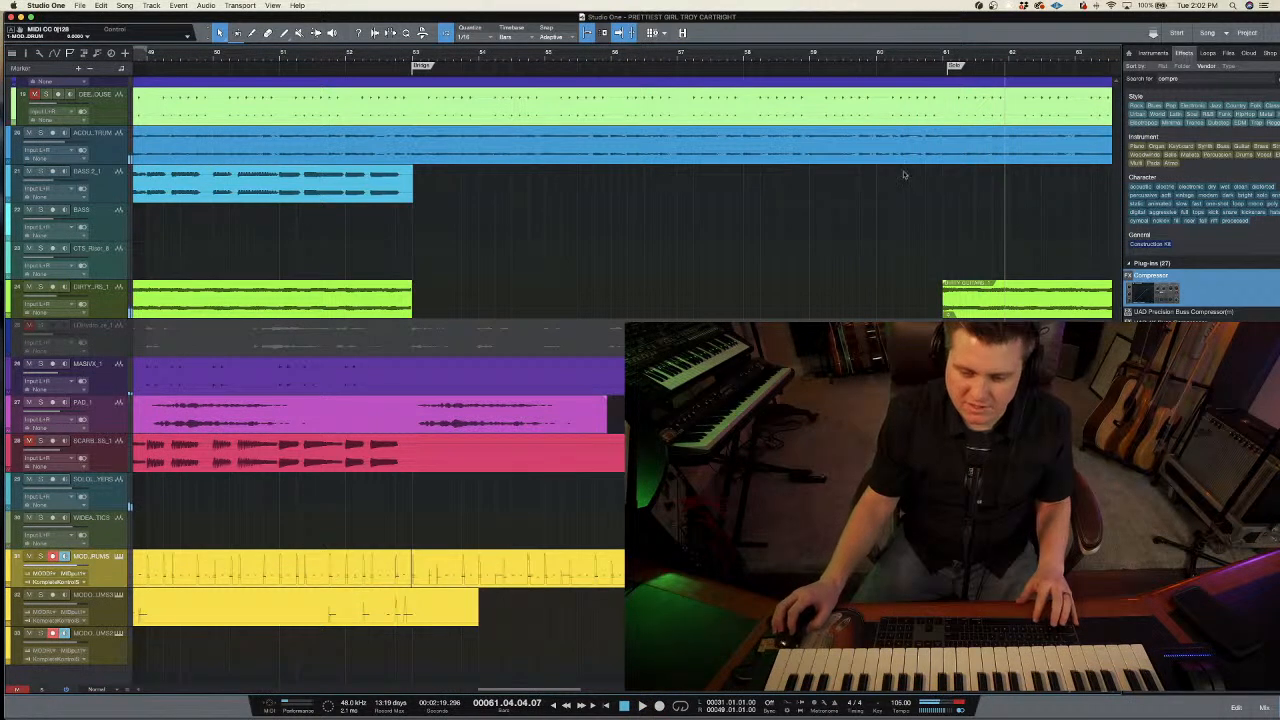
- Open the drum part in the note editor and delete the F 1 and G 1 fill hits at the end of bar 60
left_click(913, 58)
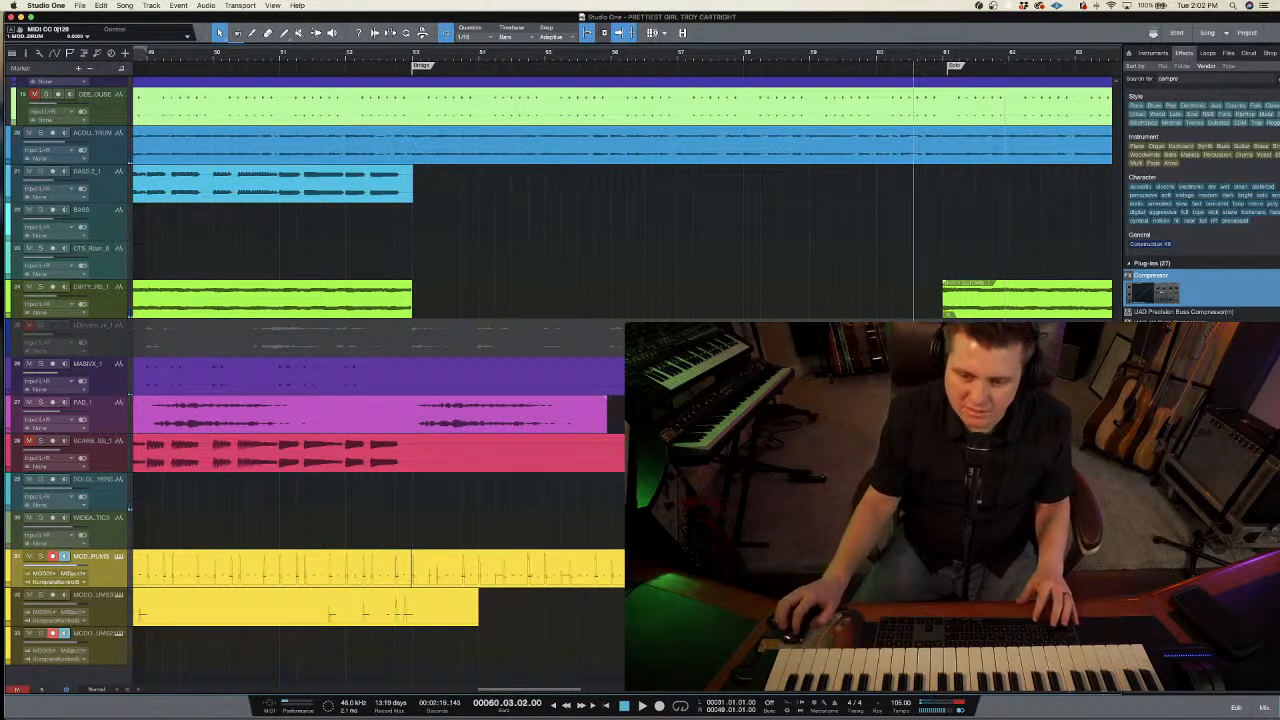
key("F2")
scroll(840, 175, "right", 3)
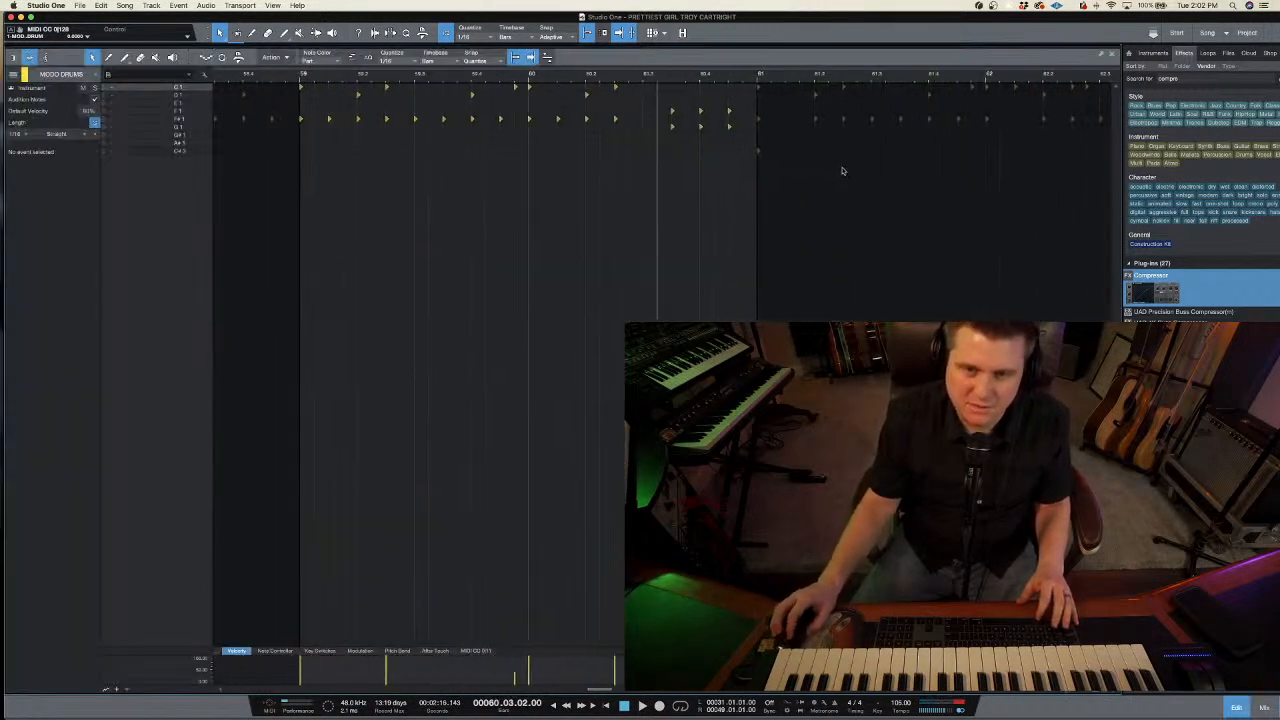
left_click_drag(643, 99, 673, 152)
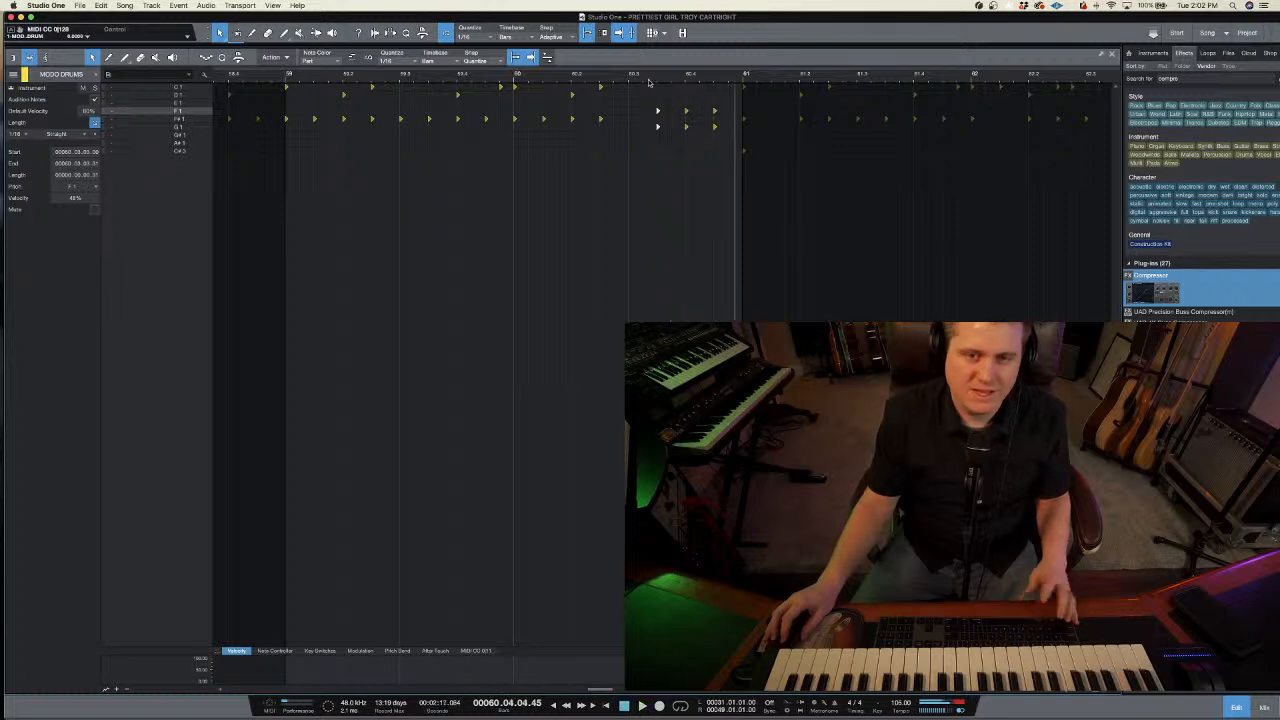
key("Delete")
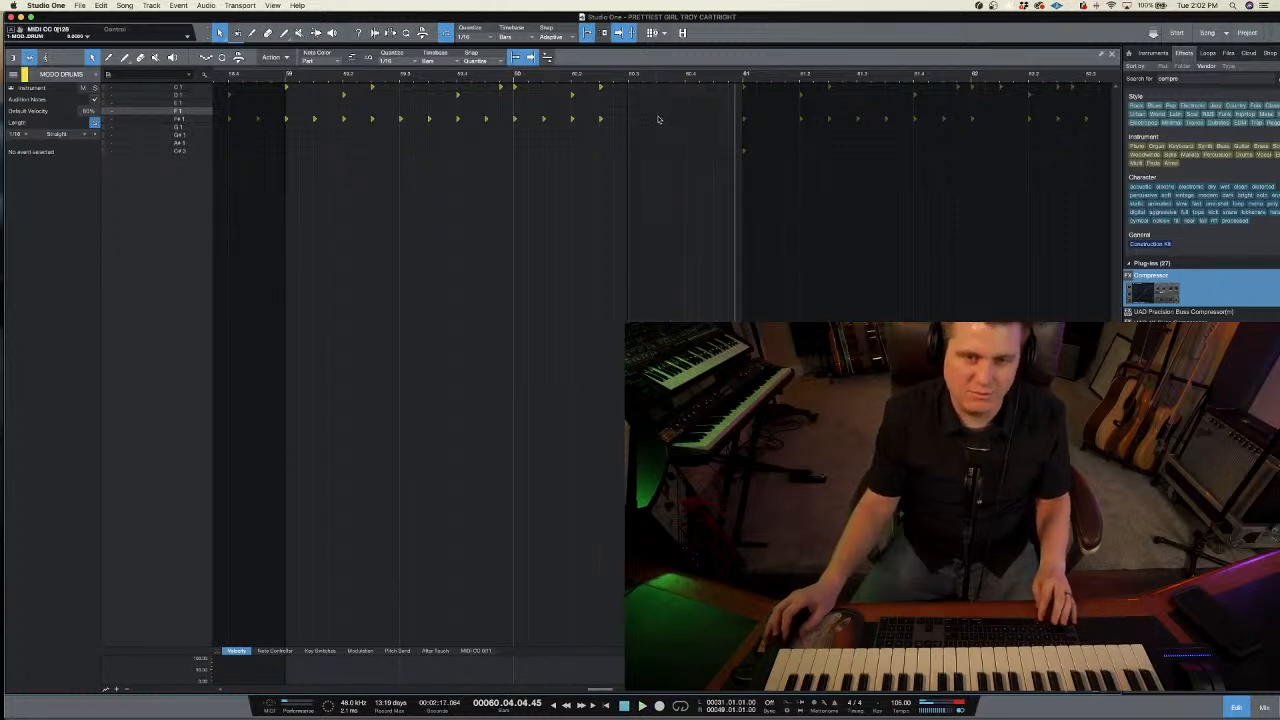
- Record a new drum fill with F 1 and A 1 hits, starting from the beginning of bar 60
left_click(578, 80)
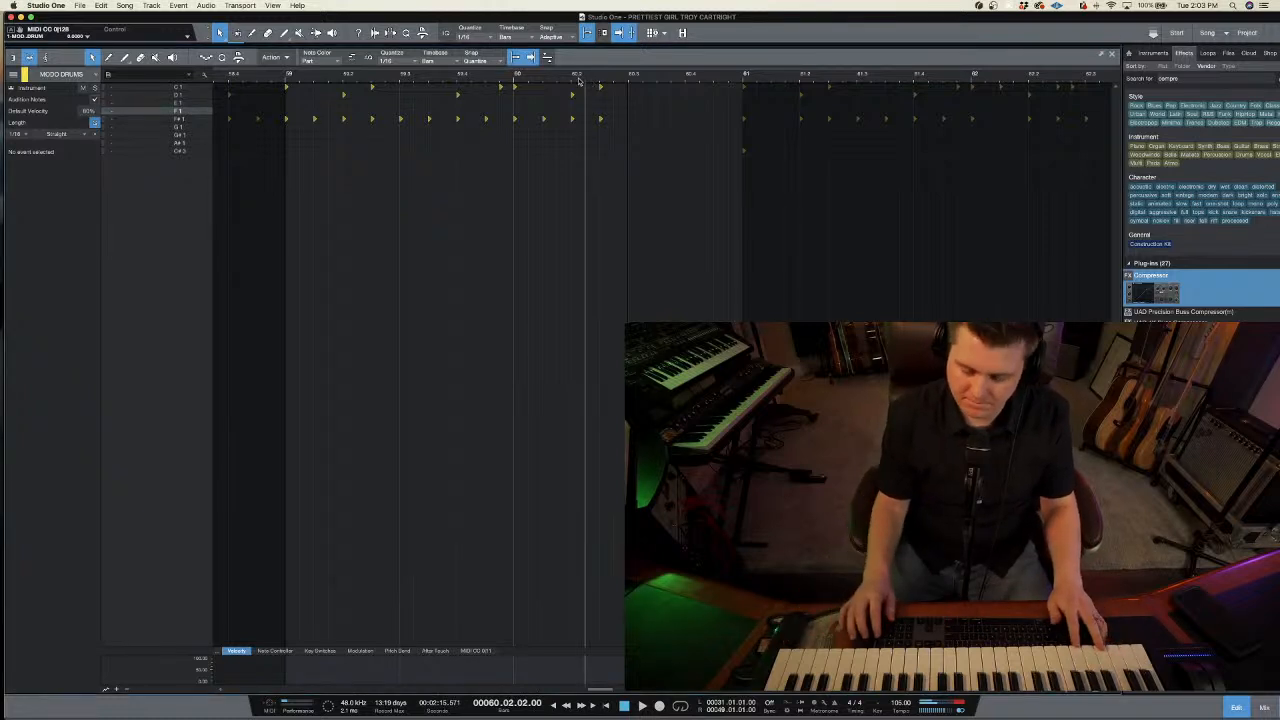
left_click(516, 82)
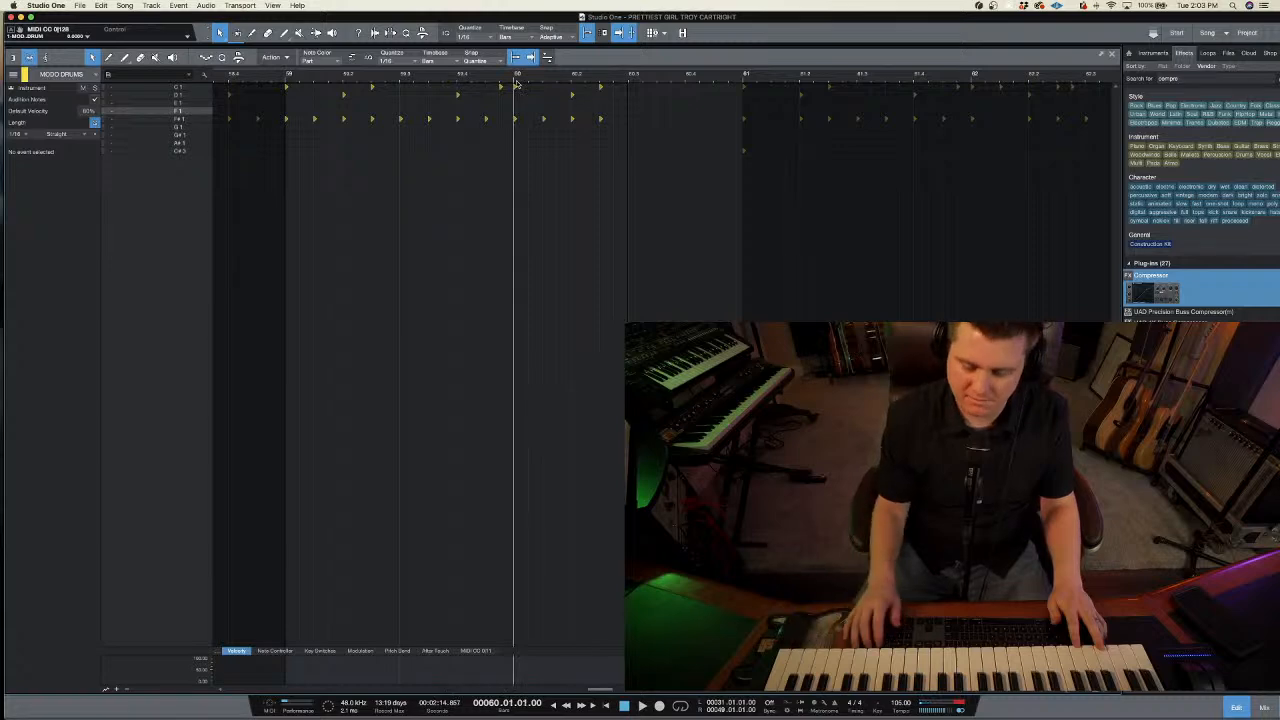
key("KP_Multiply")
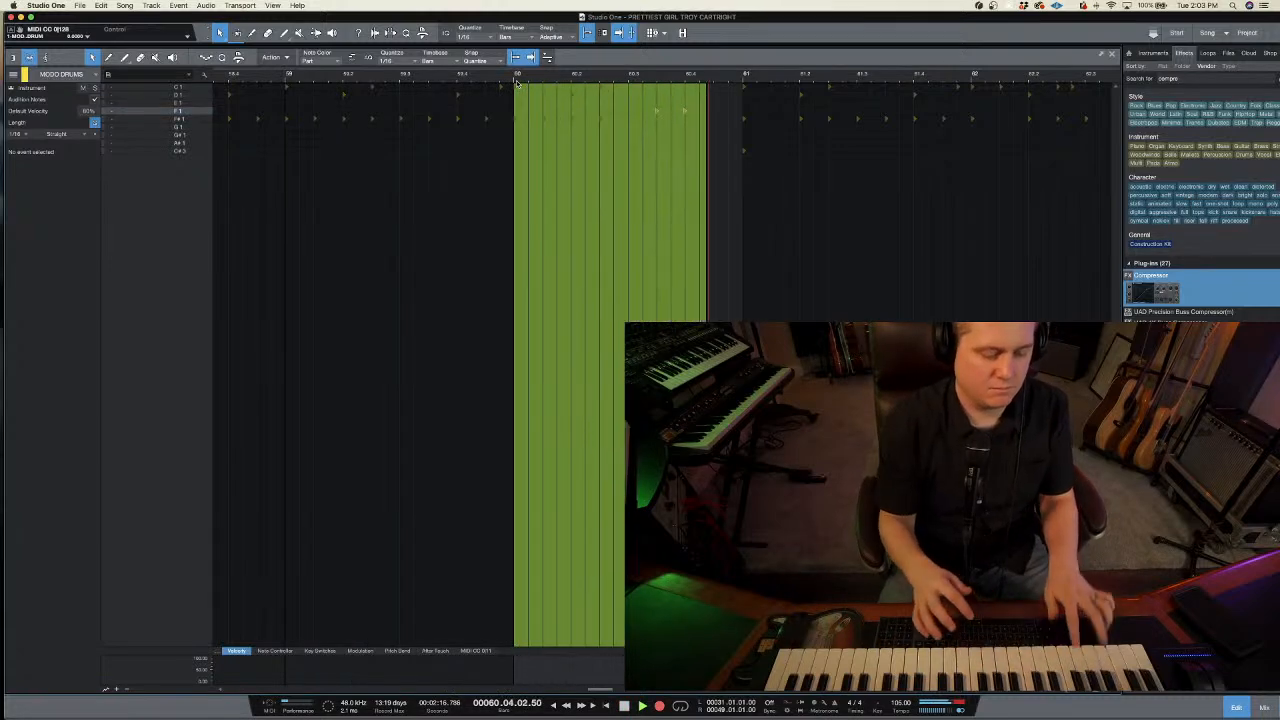
key("space")
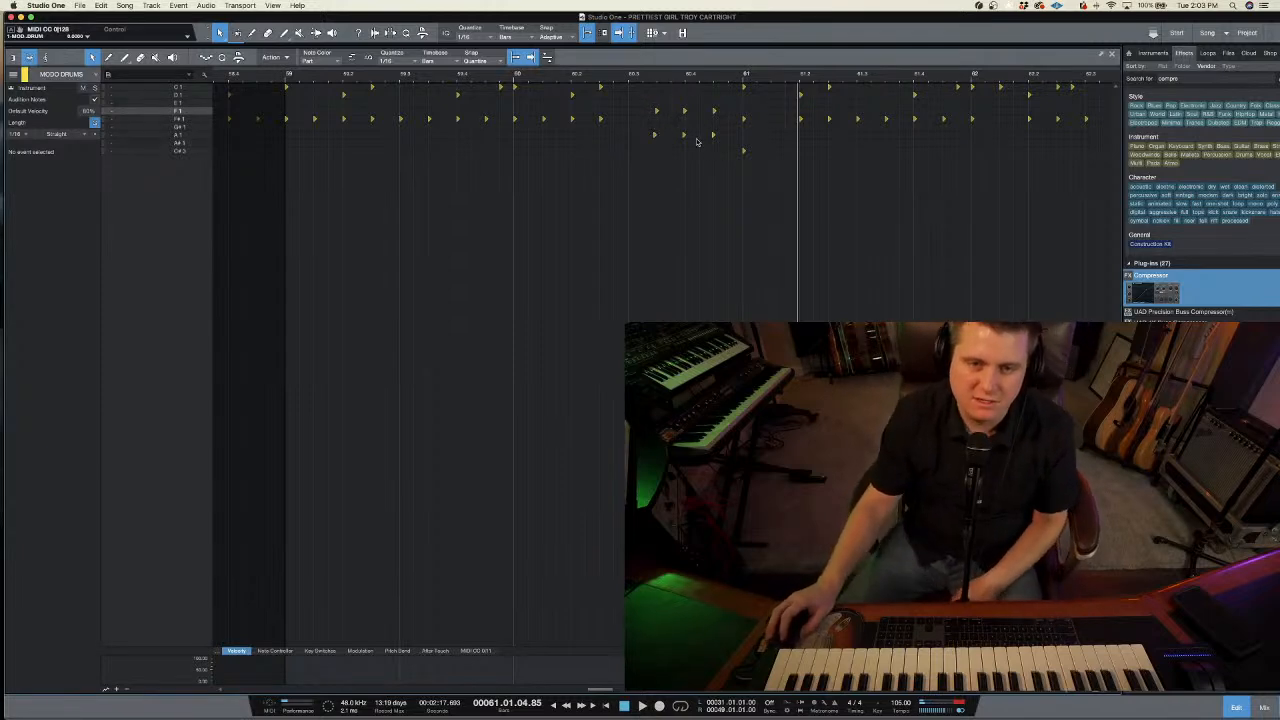
- Select the six new fill notes and shift them slightly later, aligning the first F 1 hit with the grid in beat 3 of bar 60
scroll(685, 125, "up", 5)
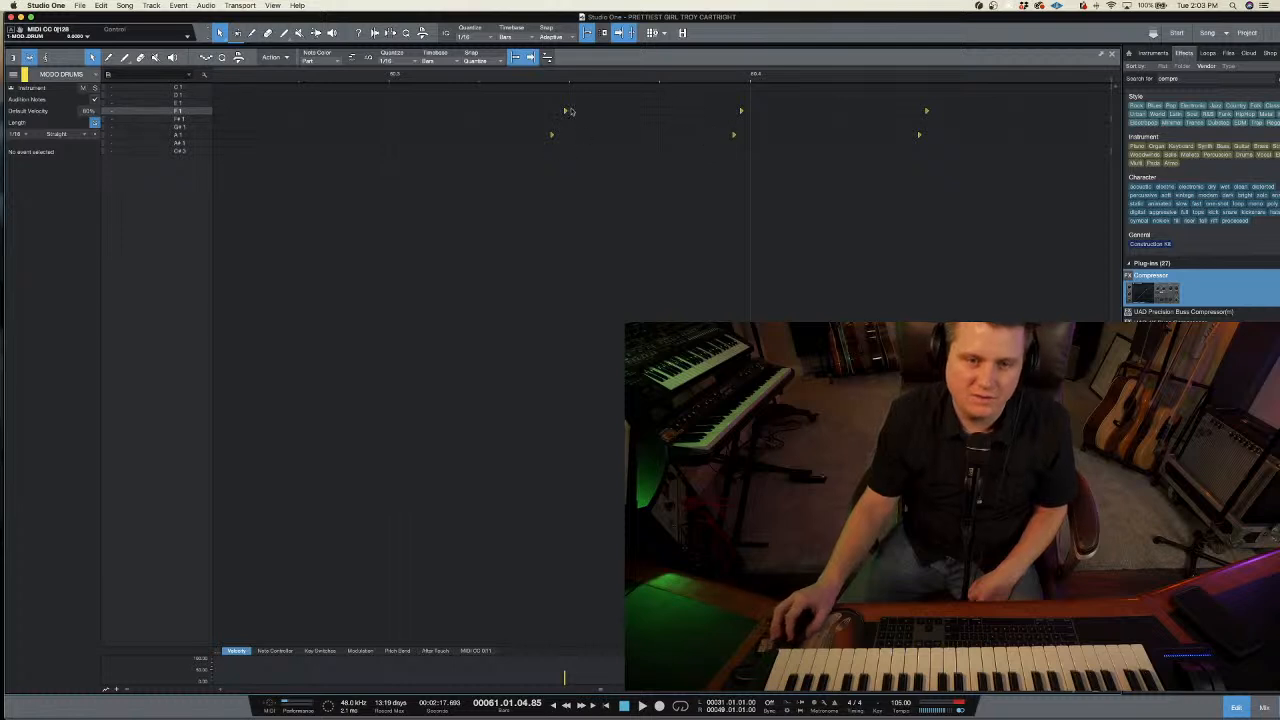
scroll(733, 104, "right", 3)
left_click_drag(851, 90, 414, 648)
left_click_drag(441, 135, 460, 136)
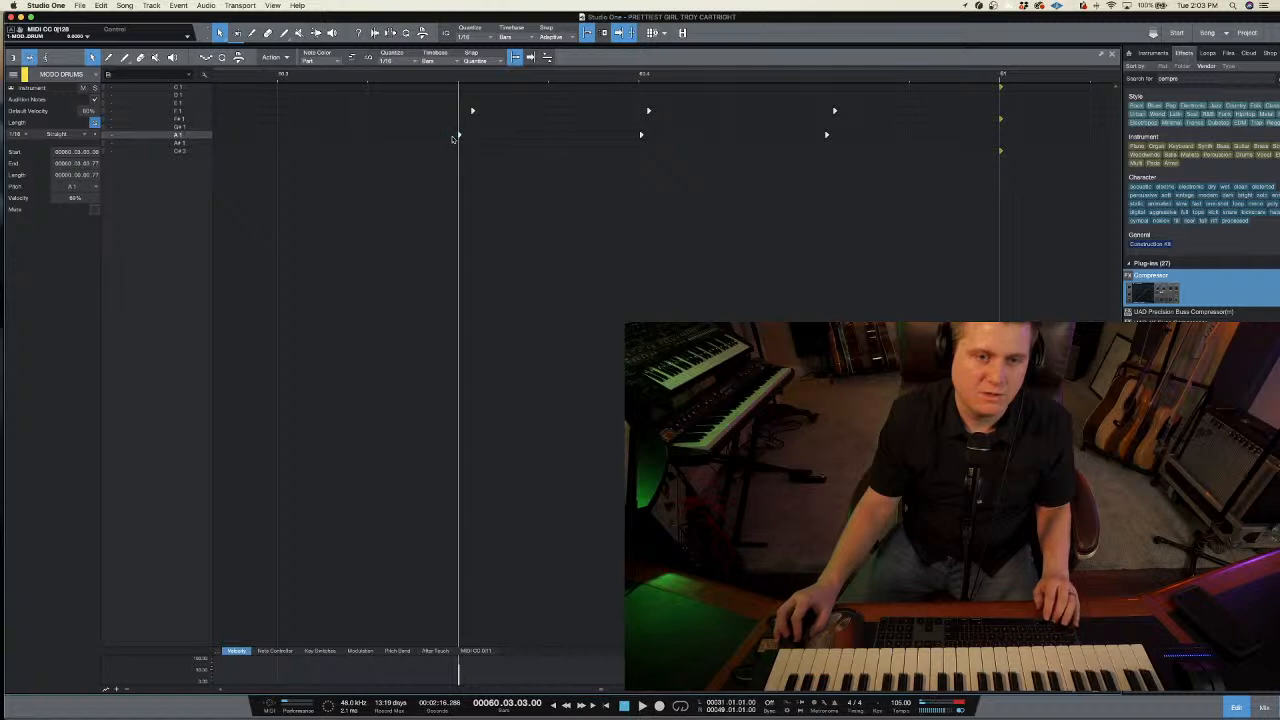
mouse_move(459, 137)
left_mouse_down()
mouse_move(440, 135)
mouse_move(468, 142)
left_mouse_up()
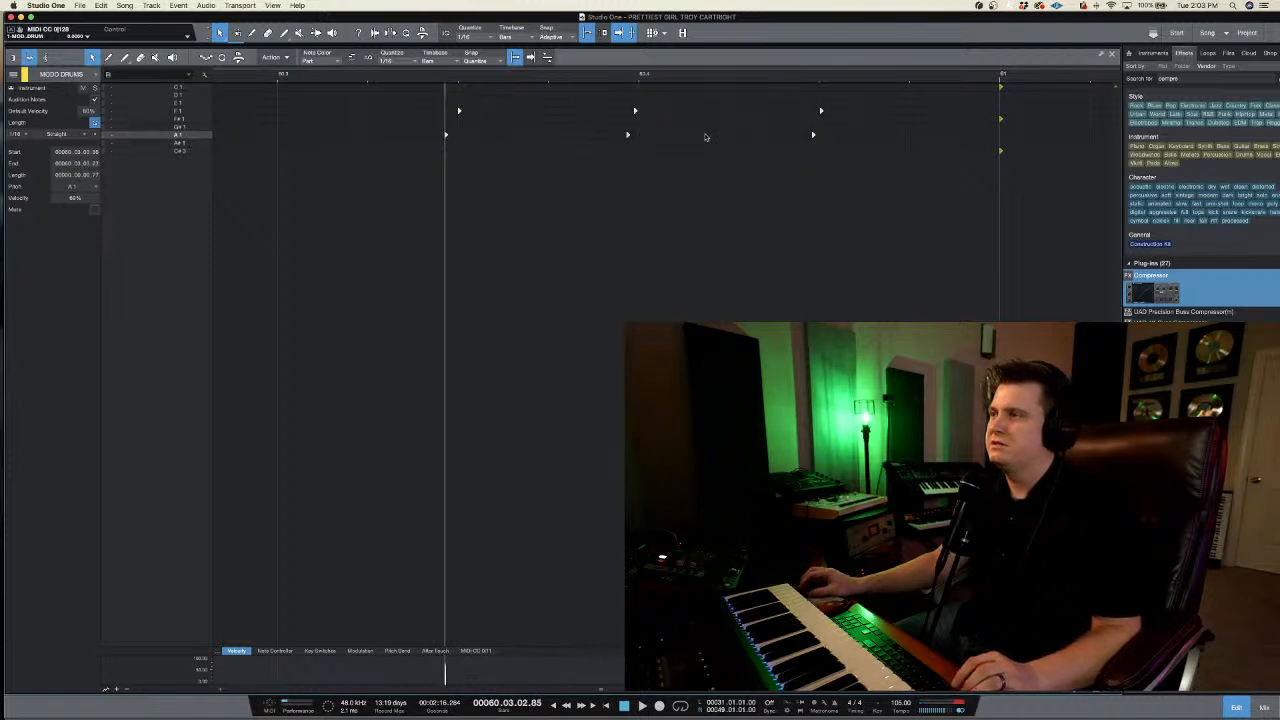
- Shift the F 1 and A 1 fill hits at beat 4 of bar 60 slightly later and play the fill
left_click(629, 135)
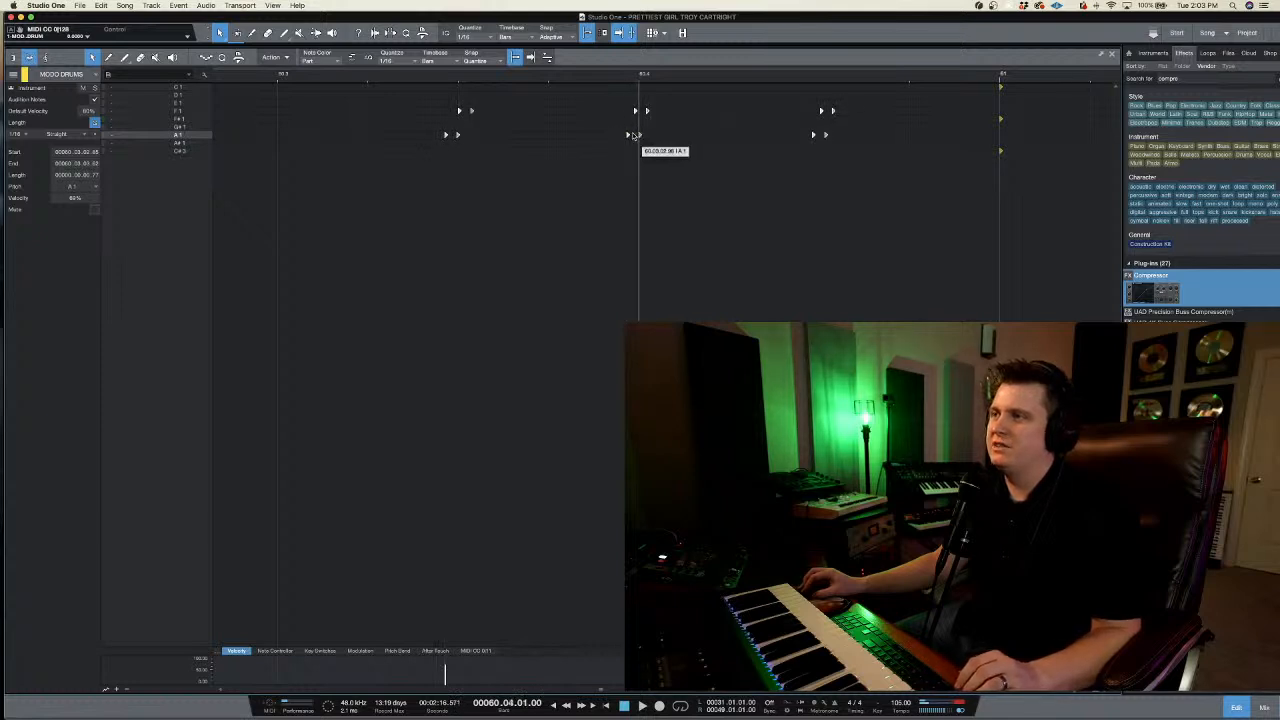
left_click(457, 81)
left_click(638, 78)
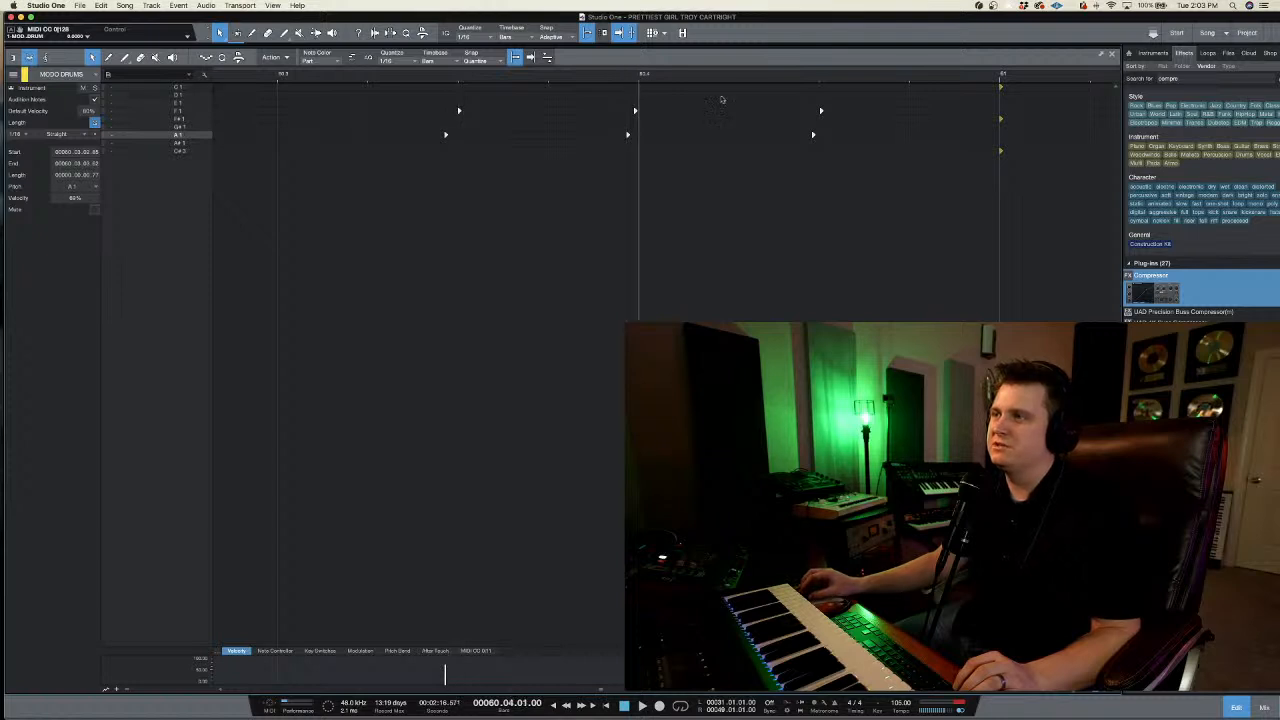
left_click(638, 80)
left_click_drag(660, 101, 623, 157)
right_click(627, 137)
left_click(656, 107)
left_click(658, 129)
left_click(653, 108)
left_click_drag(656, 100, 639, 141)
left_click(659, 108)
left_click(646, 111)
left_click(633, 135)
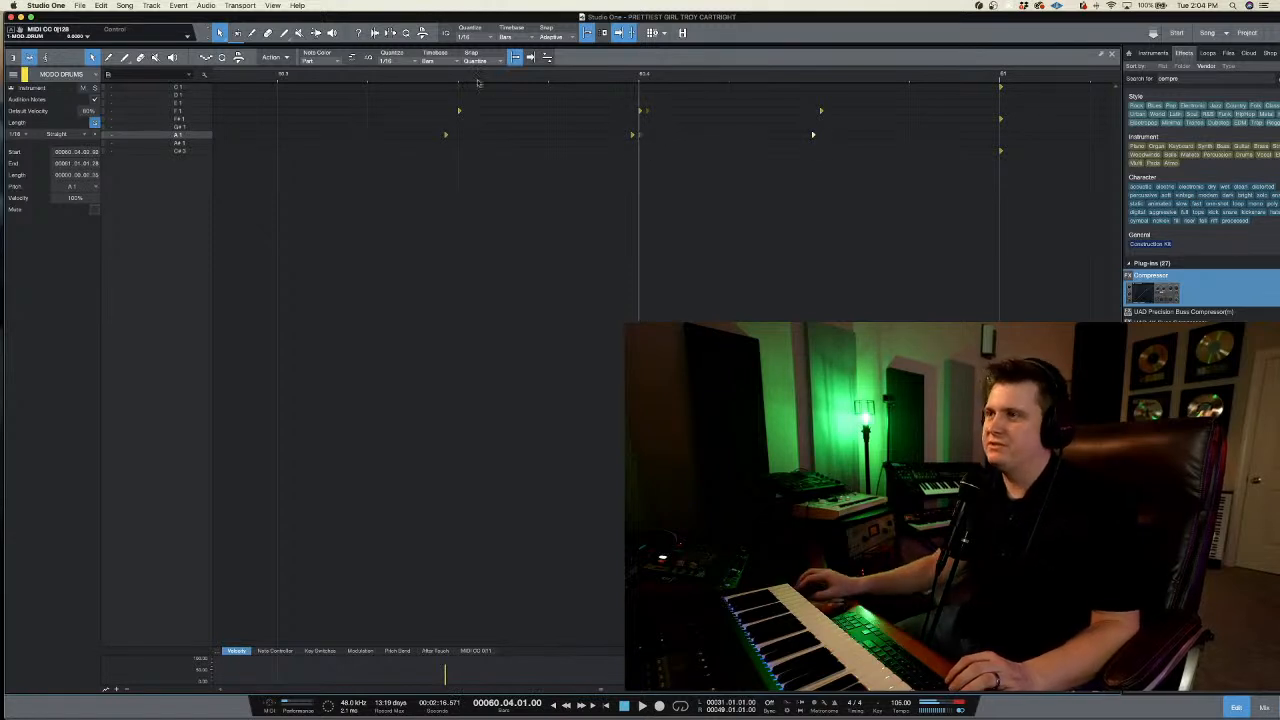
key("space")
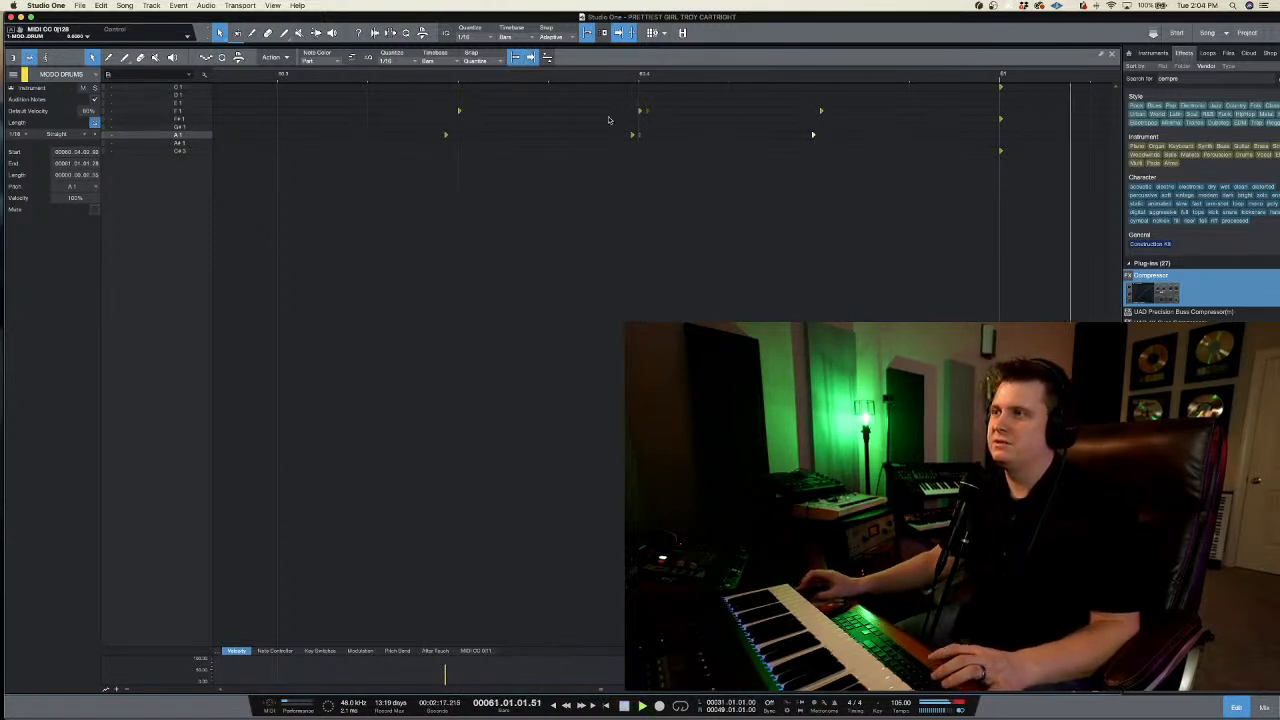
- Lower the velocities of the first two pairs of fill hits in bar 60 and play the fill from beat 3
scroll(508, 120, "left", 5)
left_click_drag(480, 94, 377, 187)
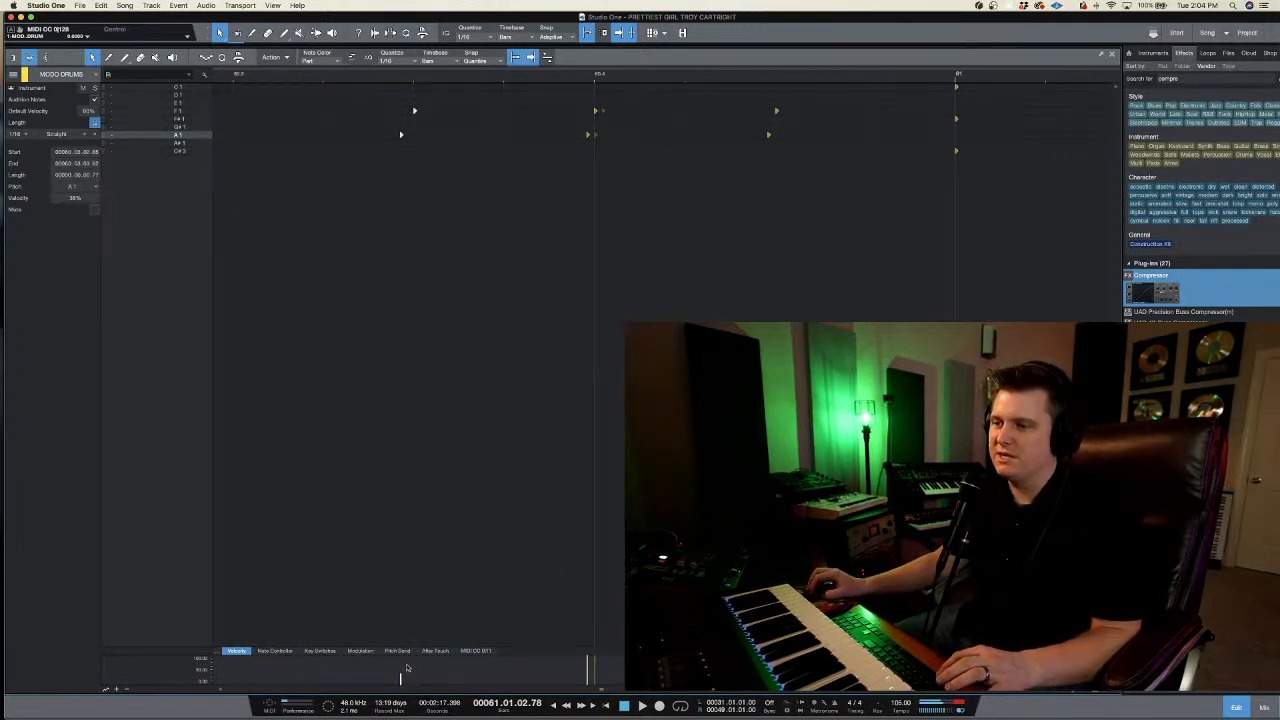
key("super+v")
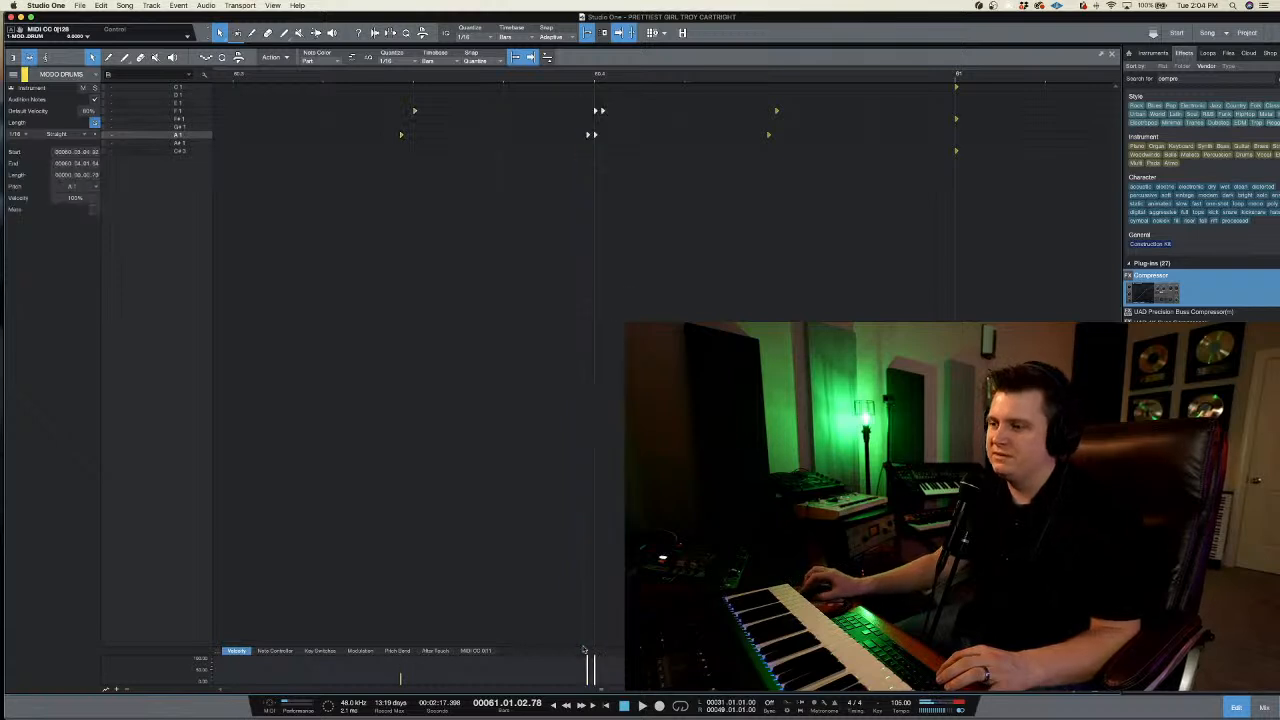
left_click_drag(588, 664, 587, 671)
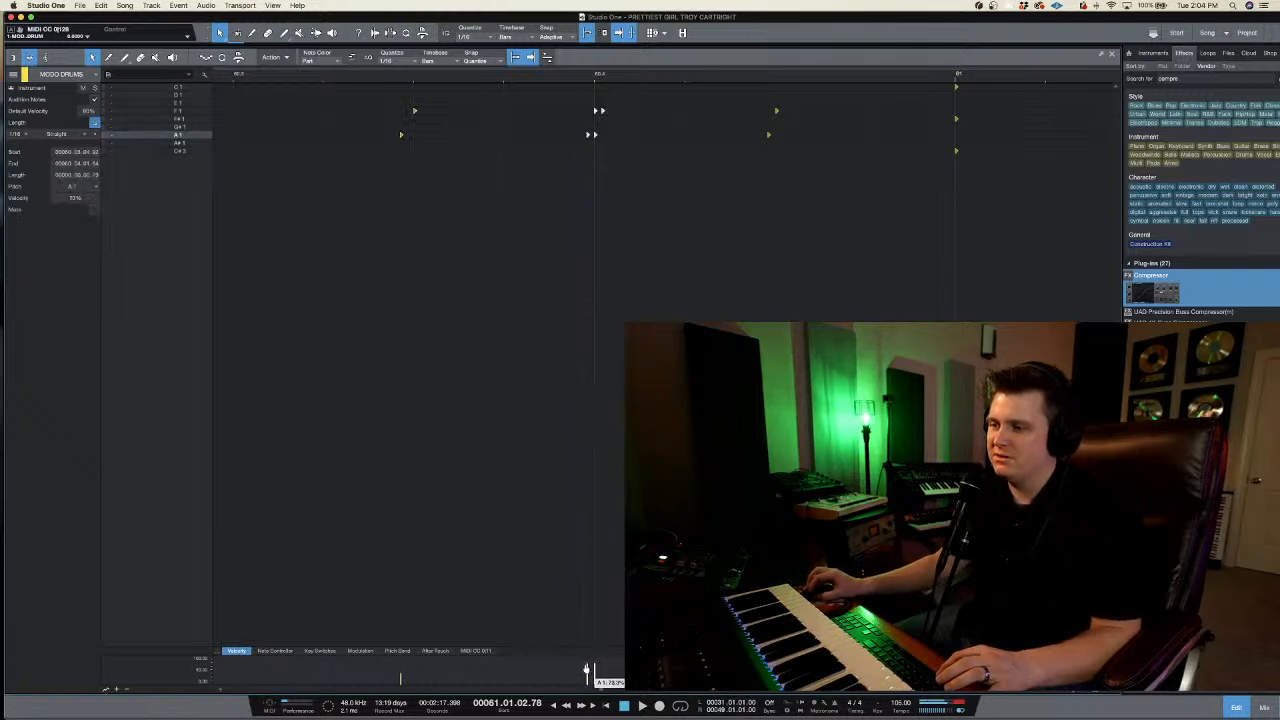
left_click(772, 90)
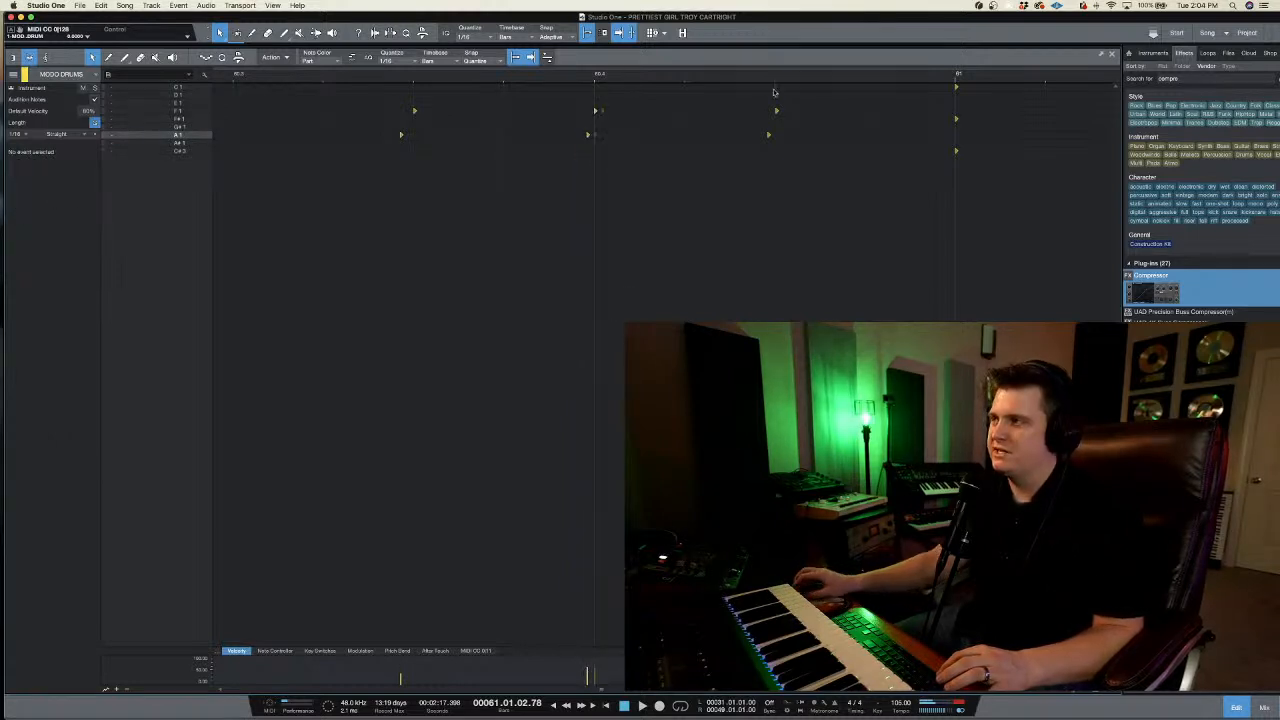
left_click(337, 74)
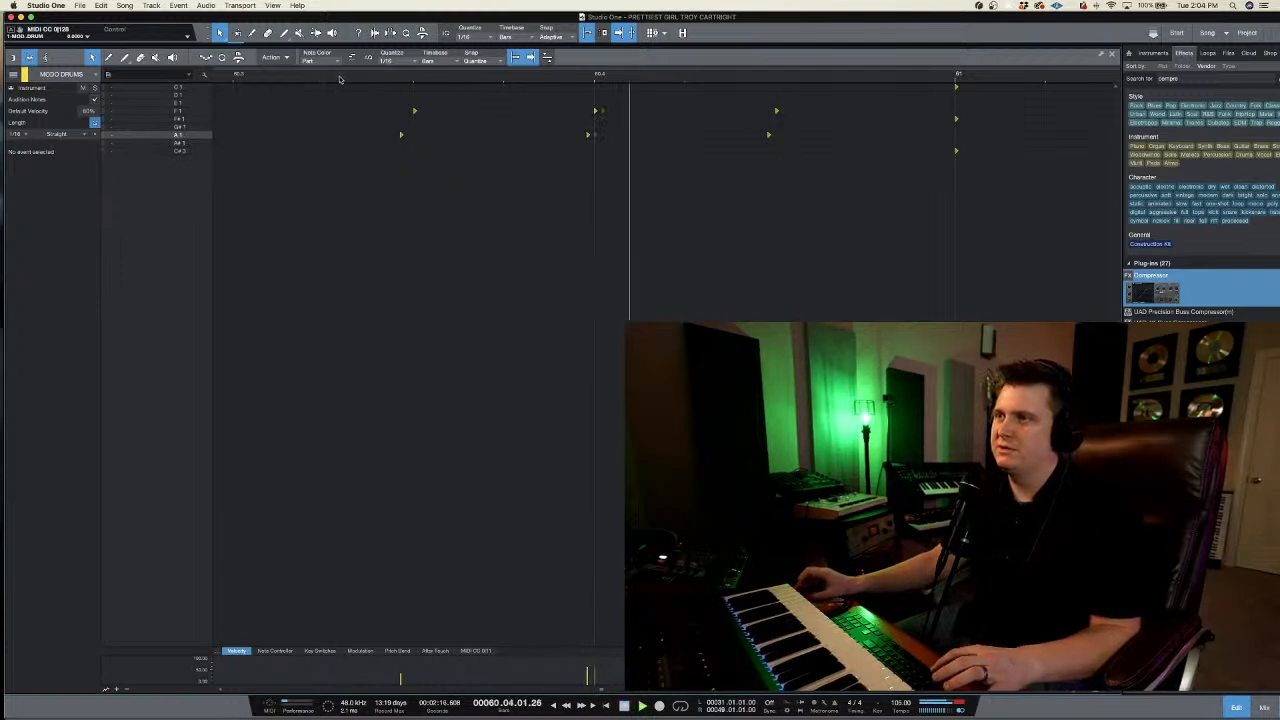
- Shift the last pair of F 1 and A 1 fill hits before bar 61 slightly later
left_click_drag(800, 92, 776, 136)
left_click(777, 105)
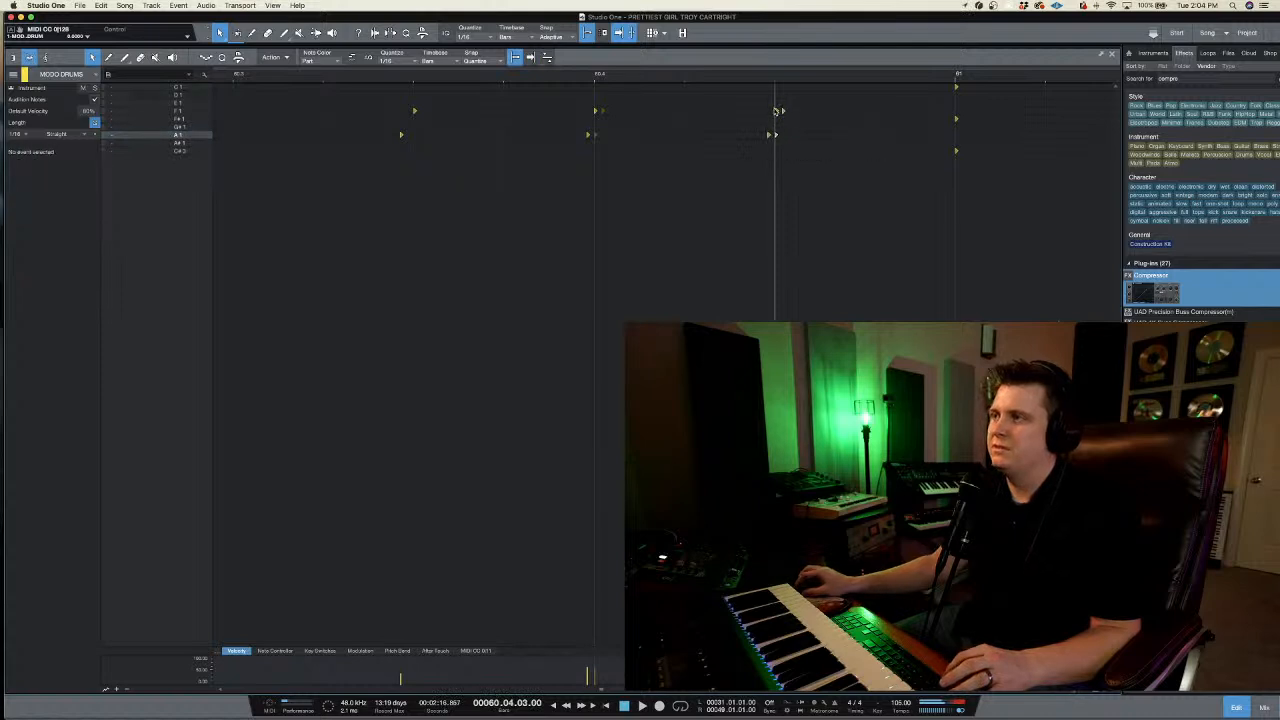
left_click(779, 111)
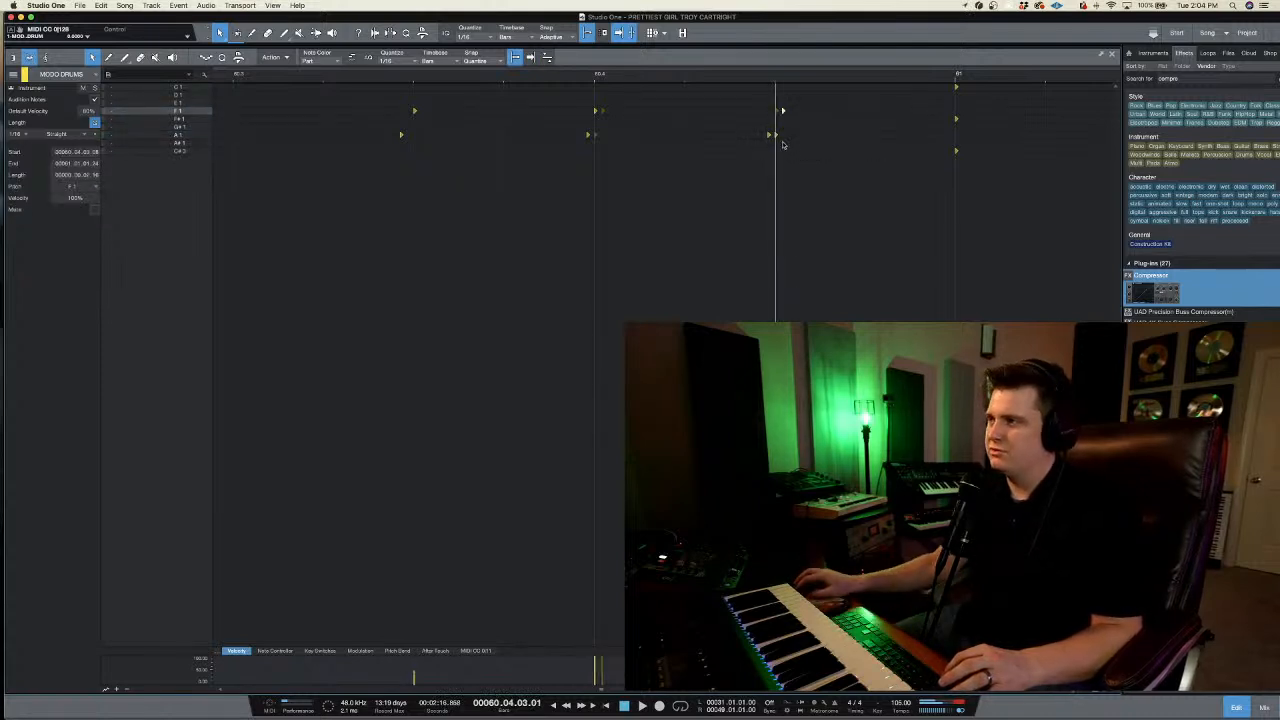
left_click(771, 135)
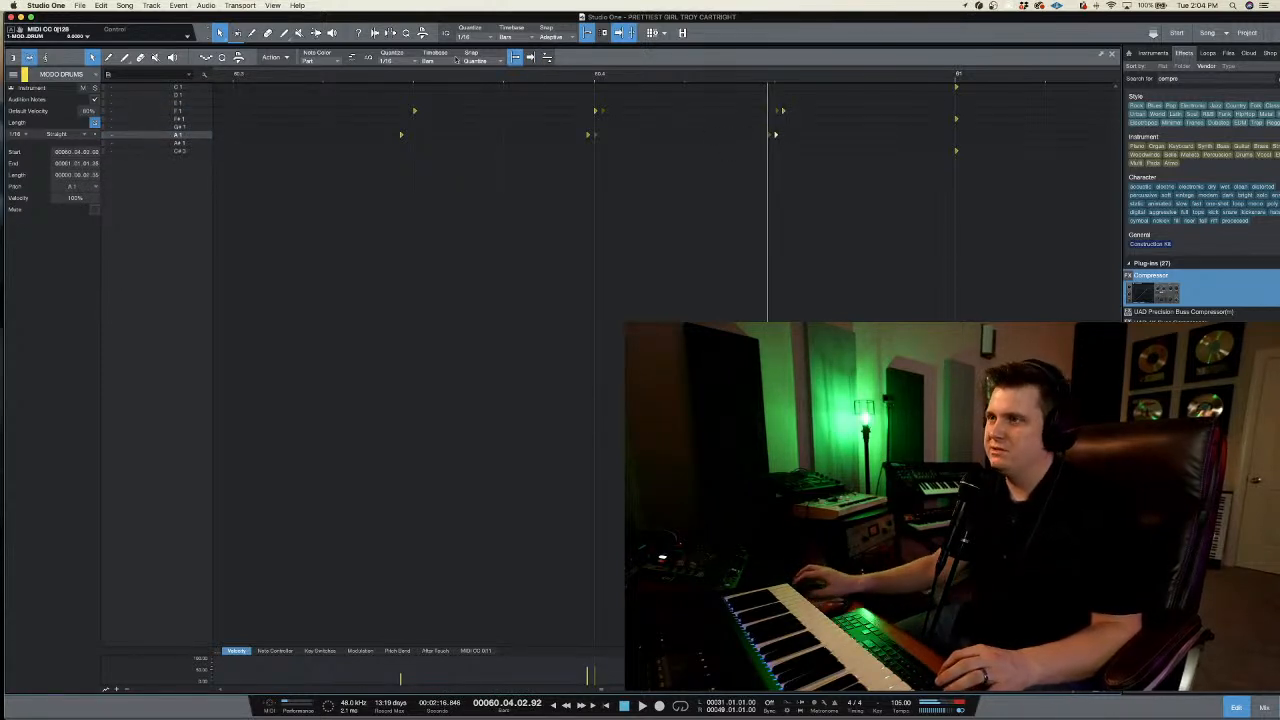
- Play the fill into bar 61 several times, starting from different points around bars 59 and 60
left_click(359, 79)
key("space")
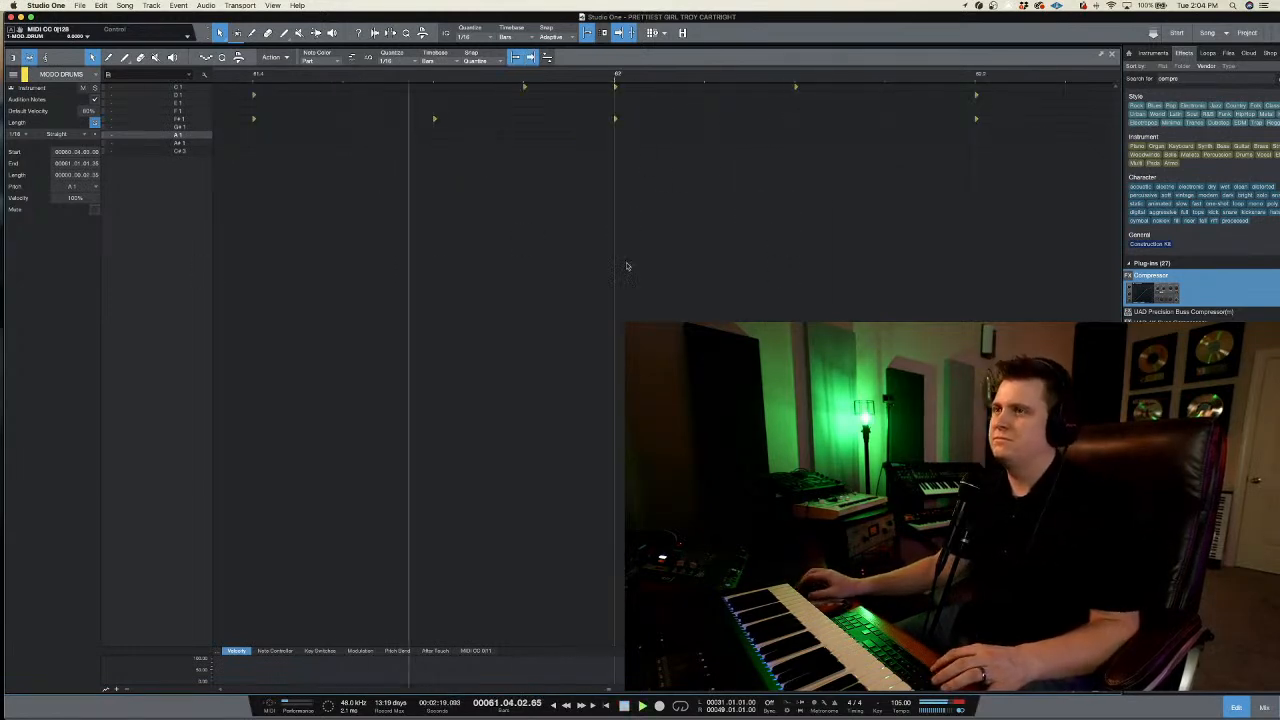
mouse_move(580, 77)
left_mouse_down()
mouse_move(588, 49)
mouse_move(577, 66)
left_mouse_up()
key("space")
scroll(290, 86, "left", 3)
left_click(266, 78)
key("space")
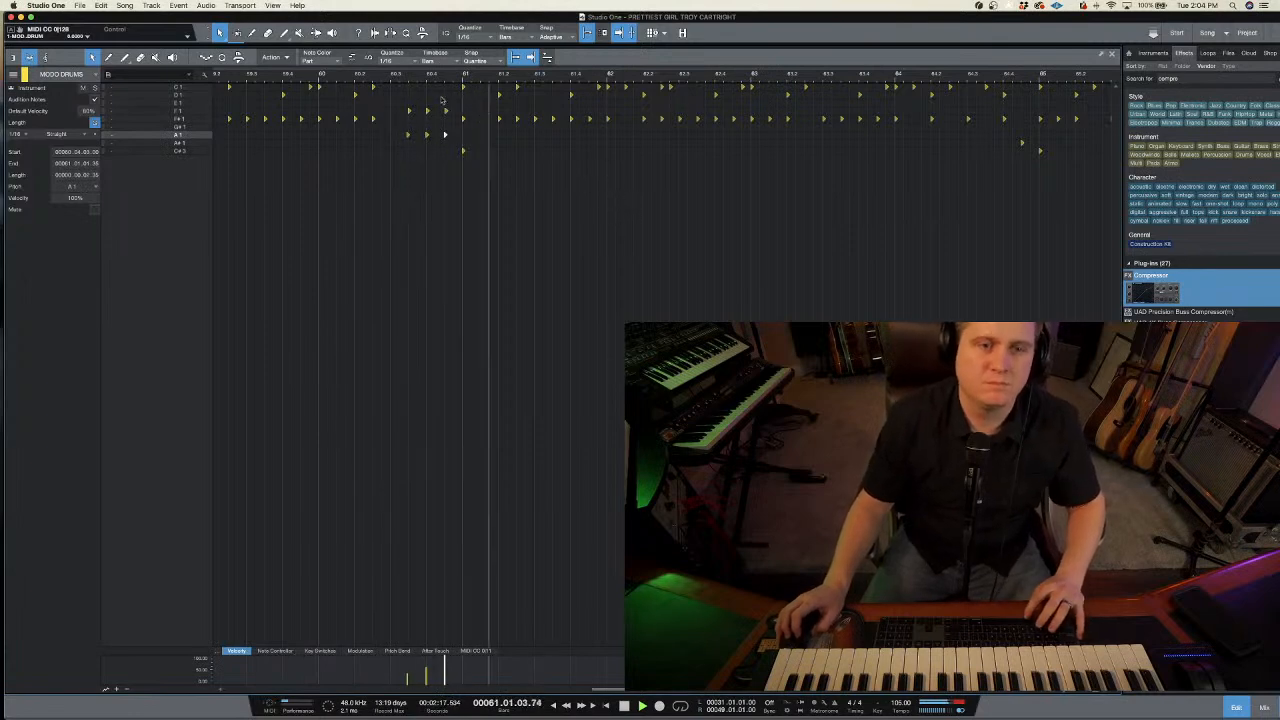
left_click(282, 78)
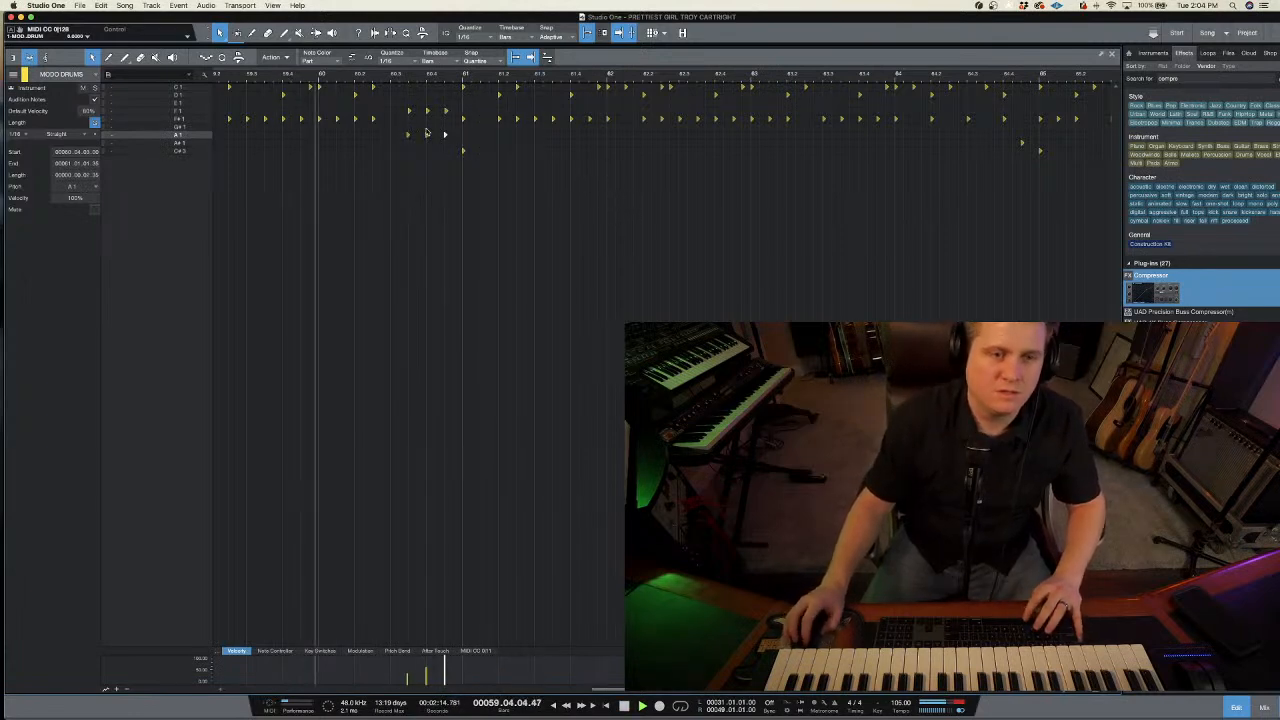
key("space")
- Replace the F# 1 hit at 60.02.03 with an A# 1 hit and play the fill from bar 60
left_click(383, 101)
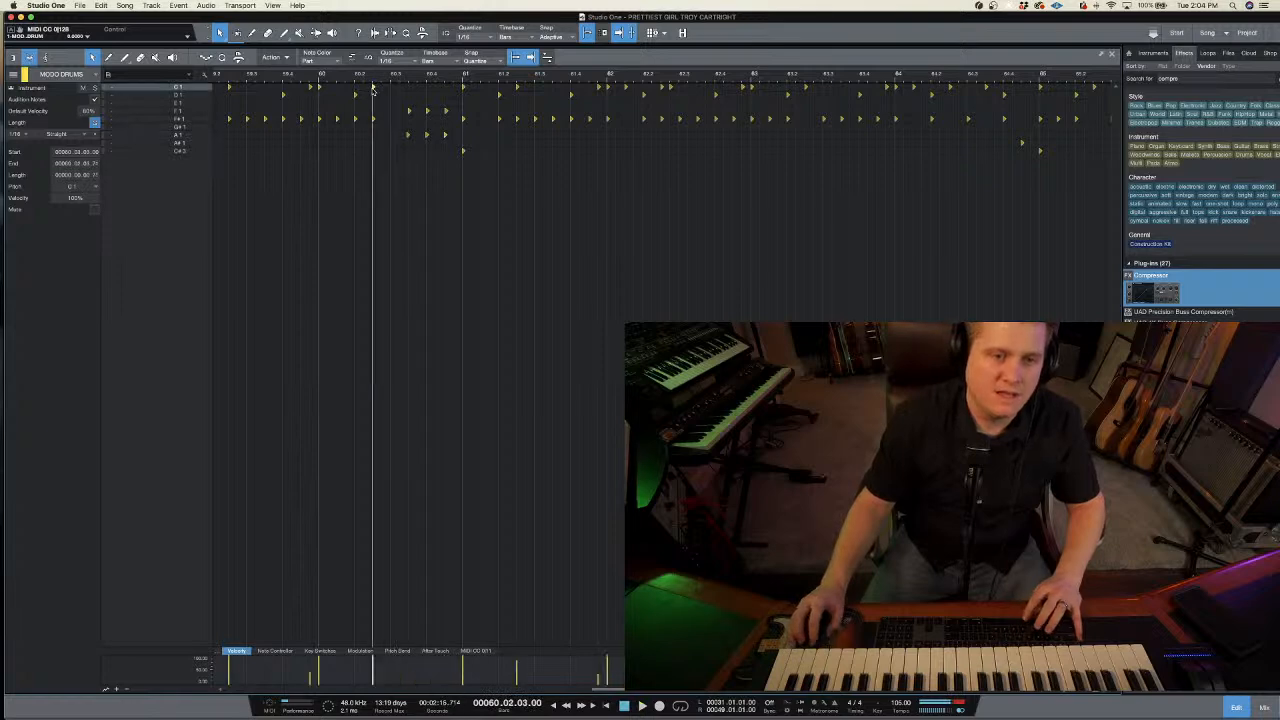
left_click(374, 120)
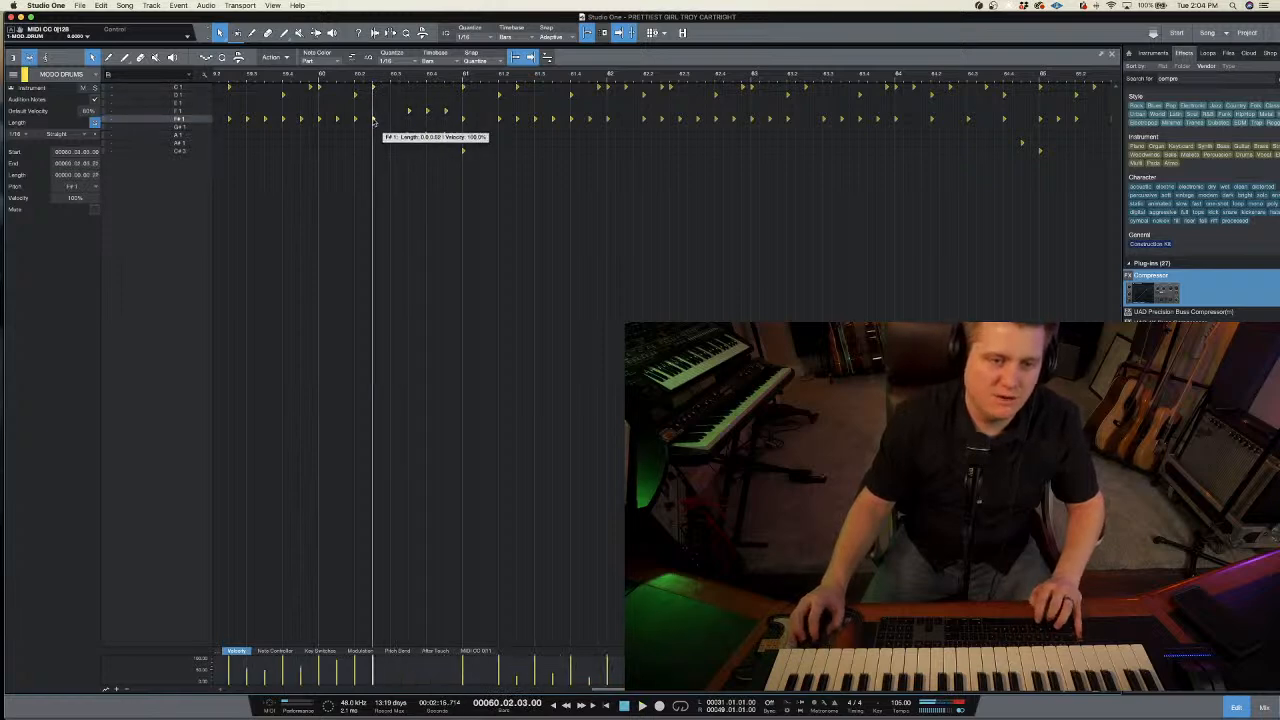
key("Delete")
left_click(320, 76)
key("space")
left_click(392, 160)
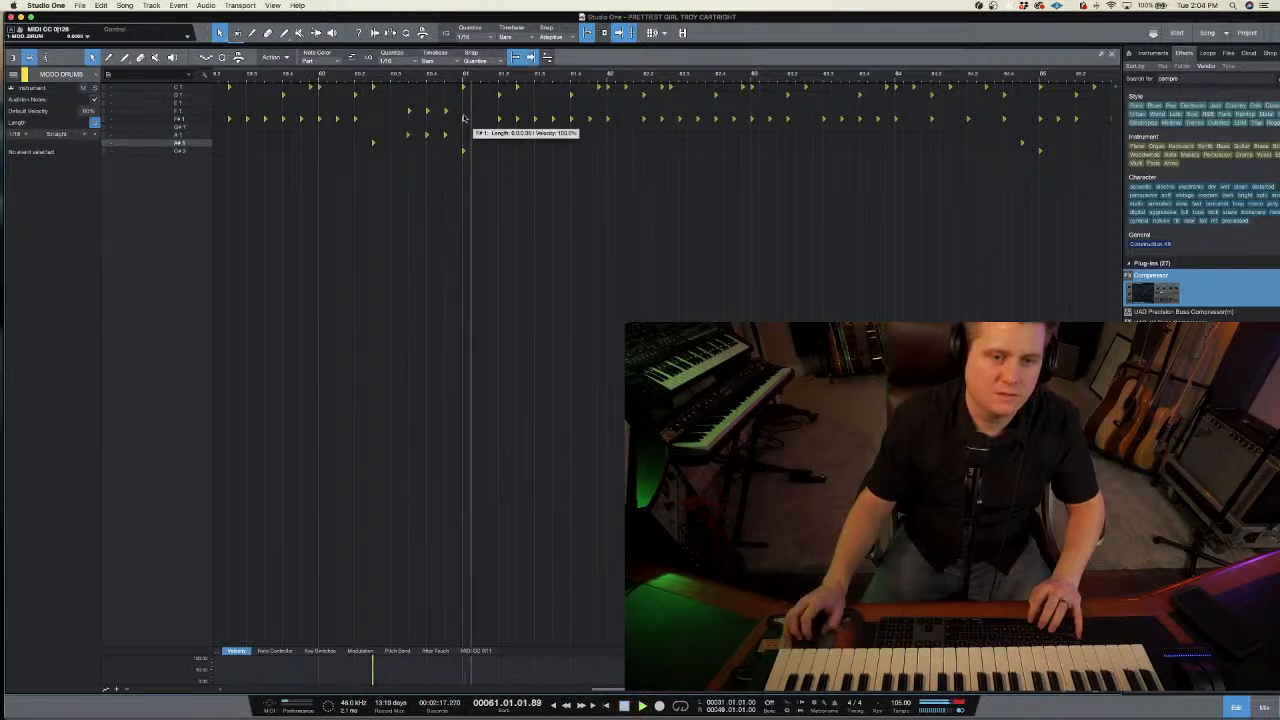
- Add an F# 1 hit in beat 3 of bar 60, move it to 60.04.01 and play the fill
left_click(391, 119, "super")
left_click(354, 78)
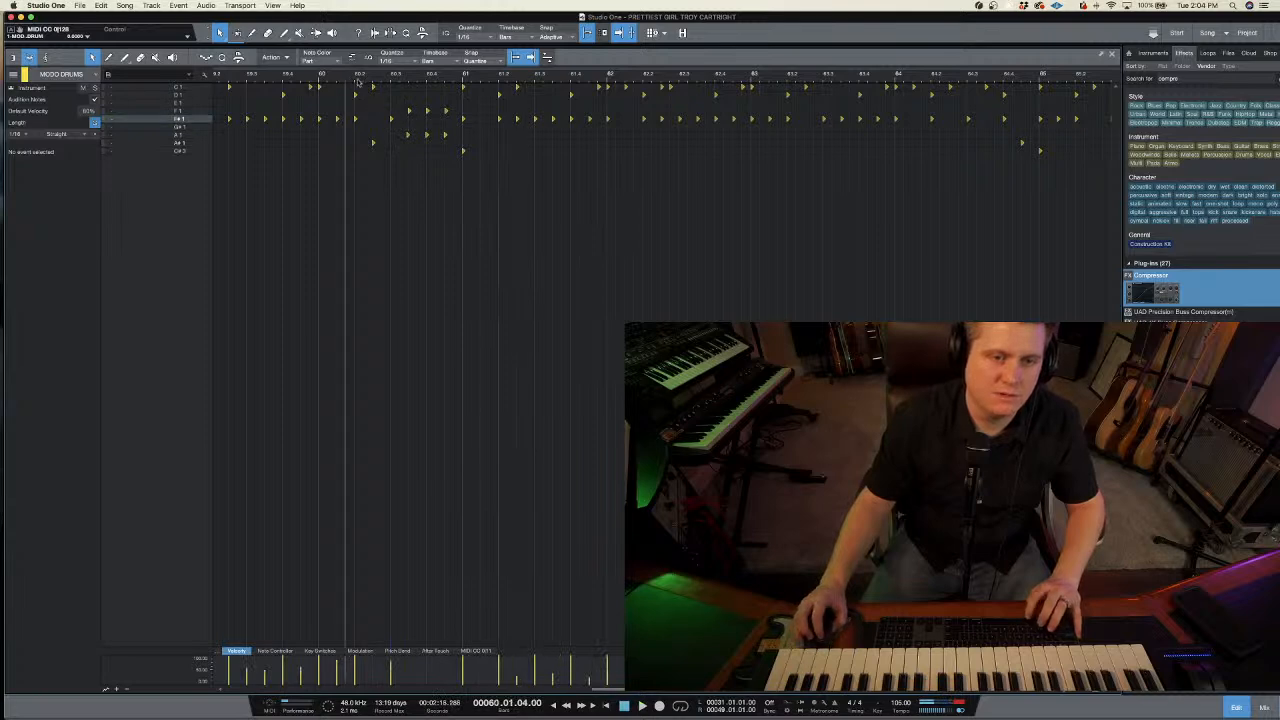
left_click(400, 119)
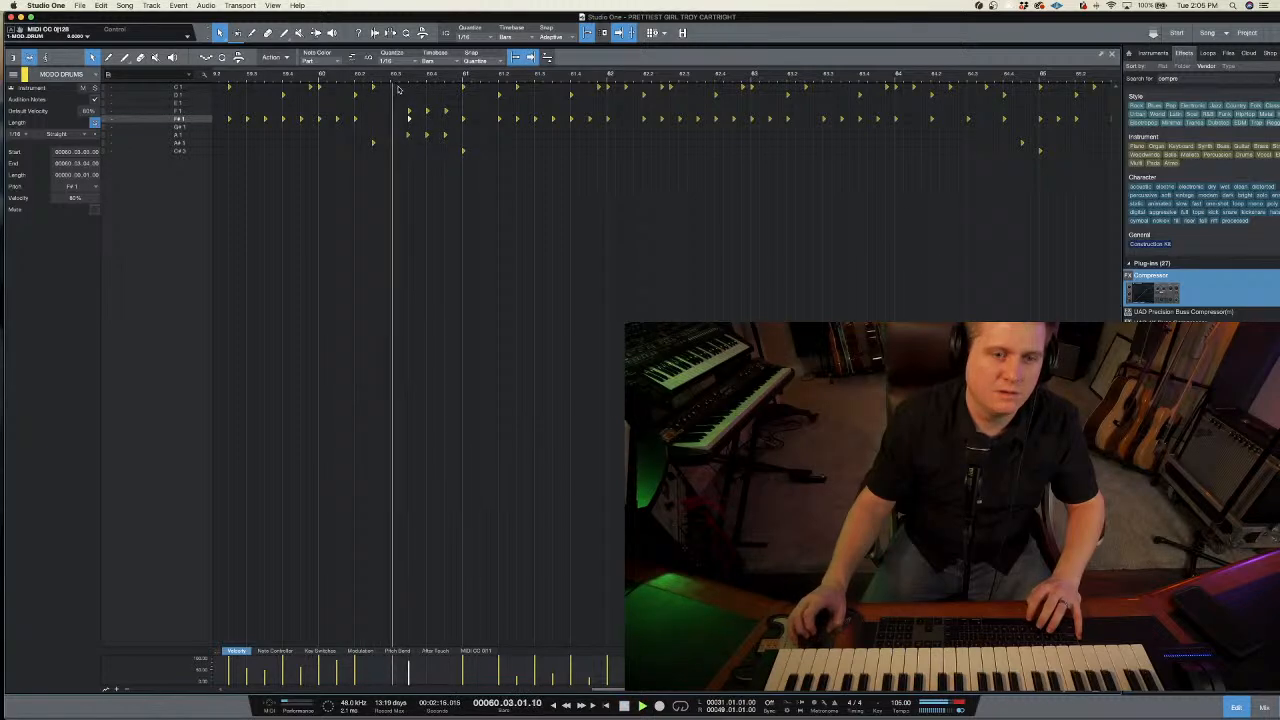
key("space")
left_click_drag(410, 120, 428, 121)
left_click(361, 78)
key("space")
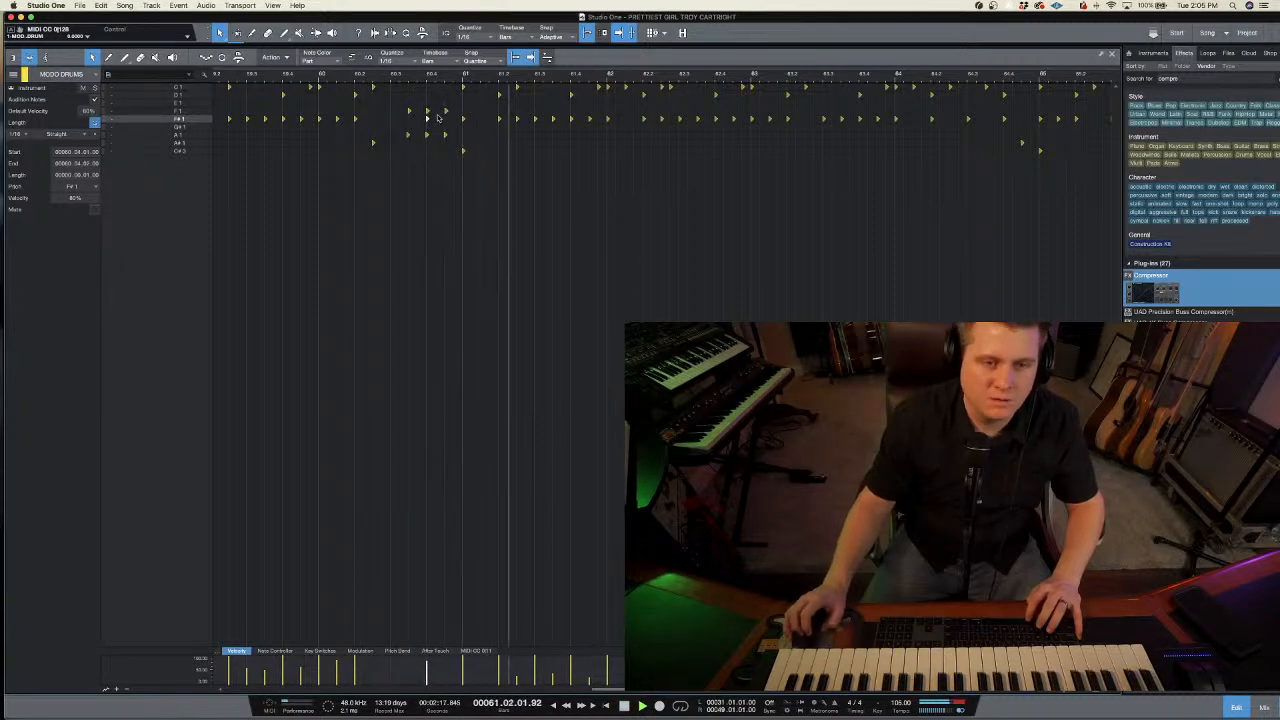
- Try the added F# 1 hit earlier, at 60.03.03, and play the fill
mouse_move(429, 120)
left_mouse_down()
mouse_move(409, 122)
mouse_move(428, 122)
left_mouse_up()
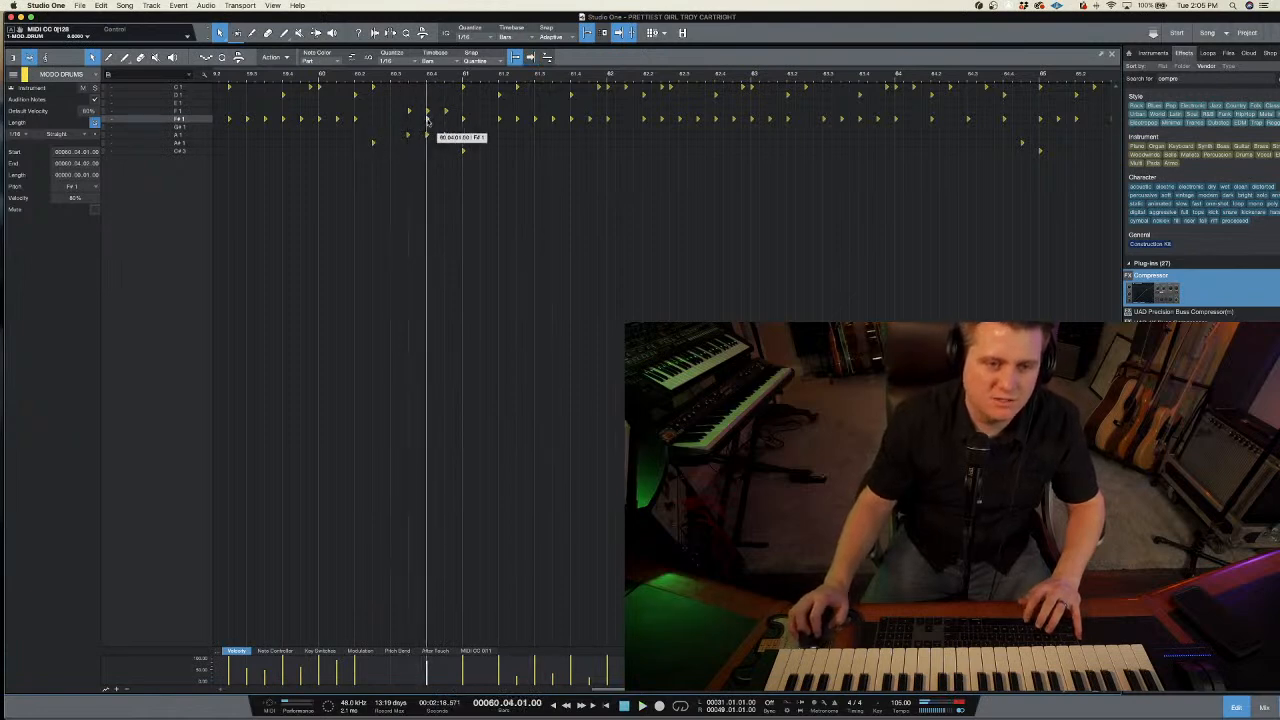
left_click(373, 144)
left_click(427, 120)
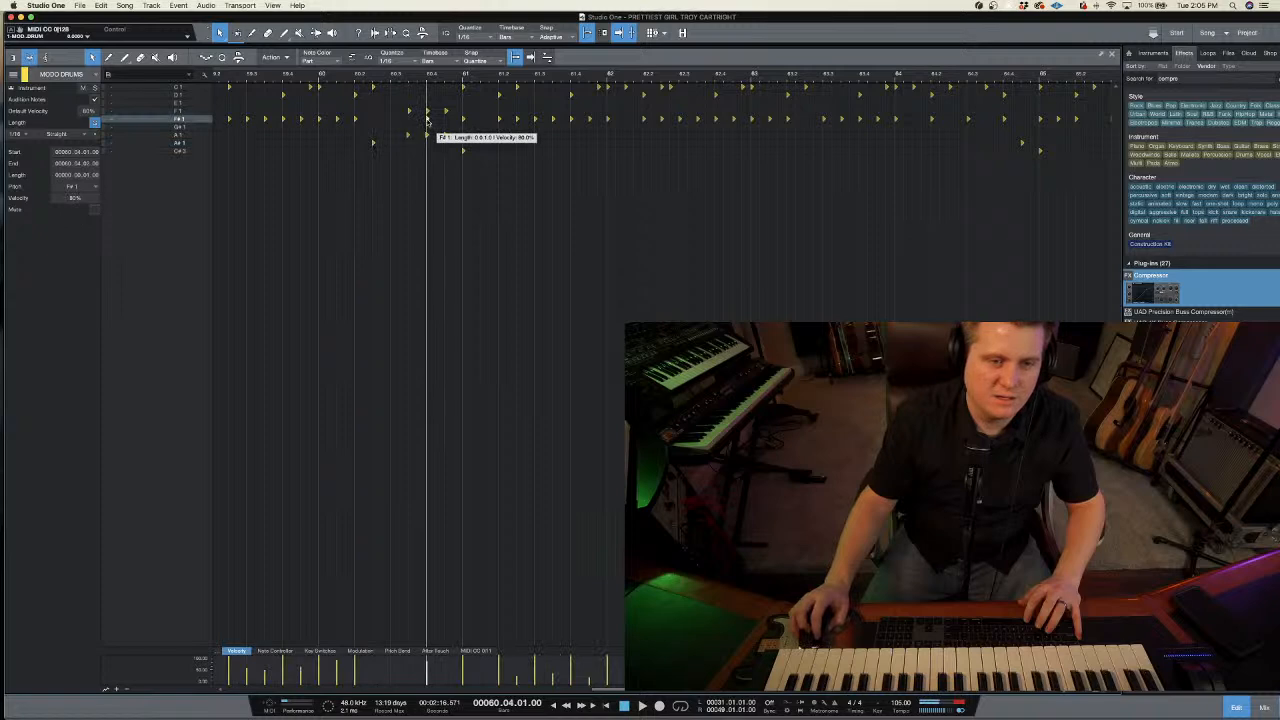
double_click(370, 143)
left_click(427, 120)
left_click_drag(427, 120, 409, 121)
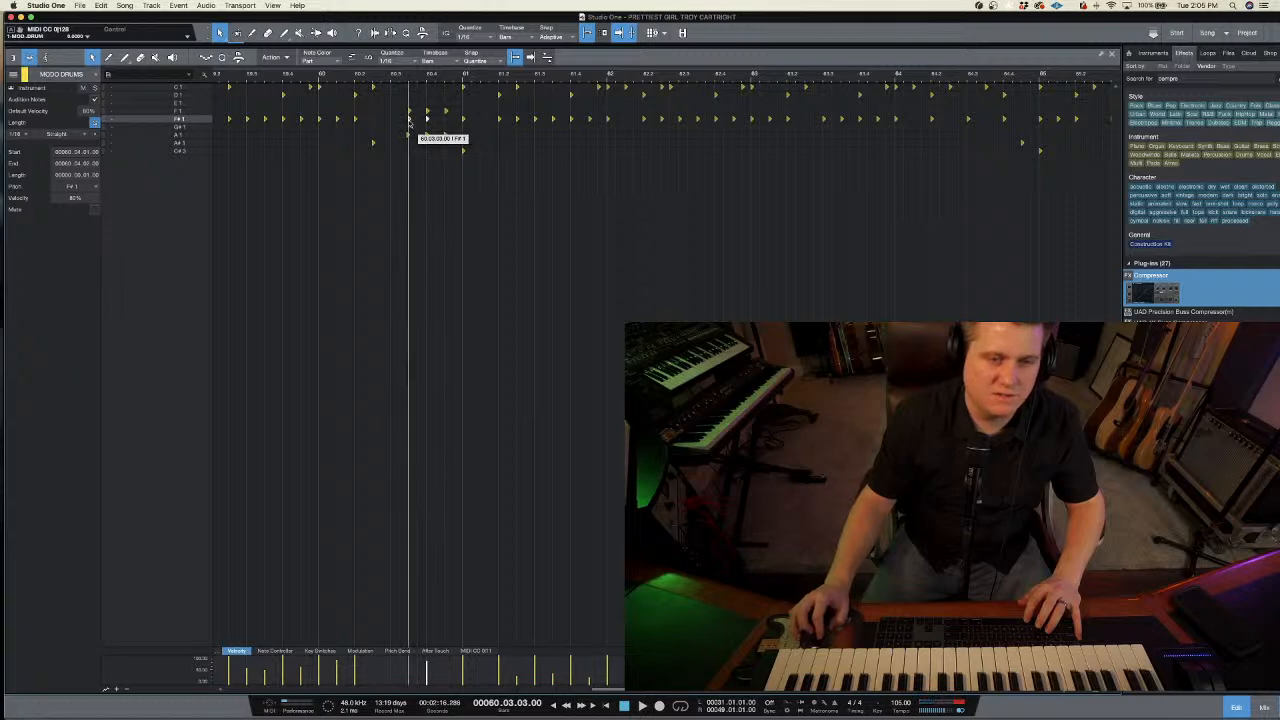
left_click(341, 82)
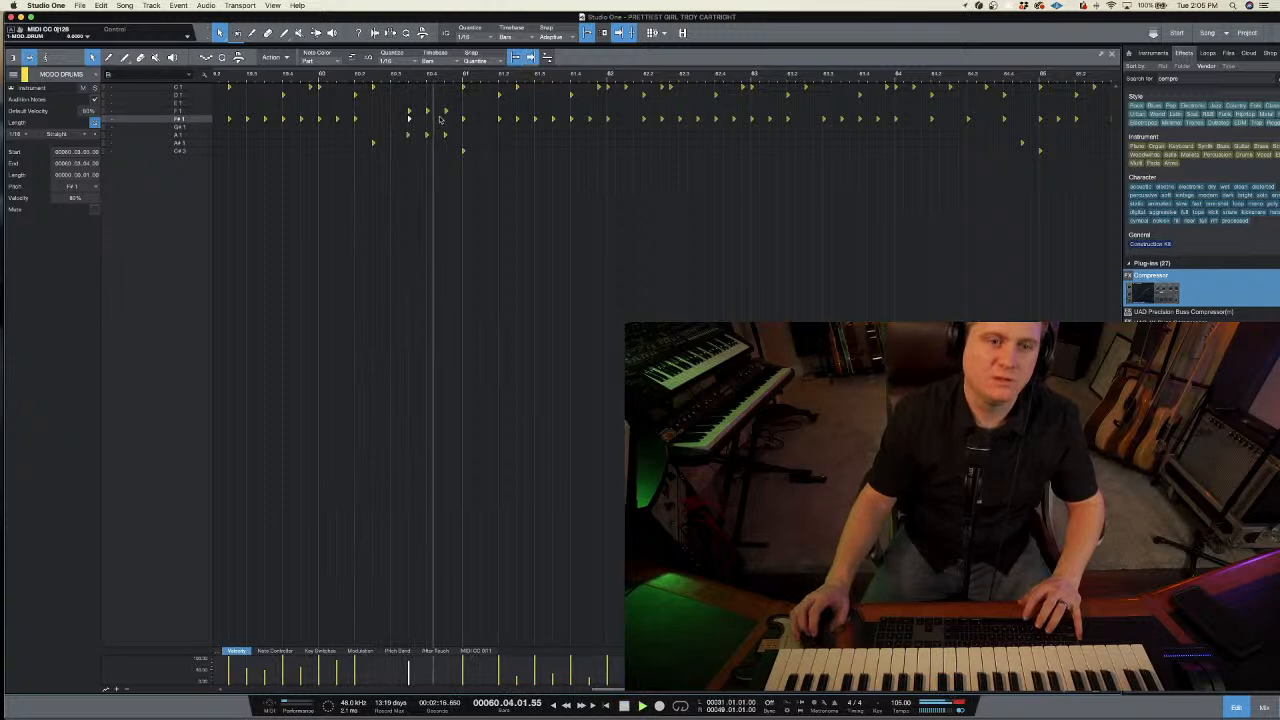
- Move the added F# 1 hit back to 60.04.01 and play through the fill into the solo
left_click_drag(408, 120, 426, 120)
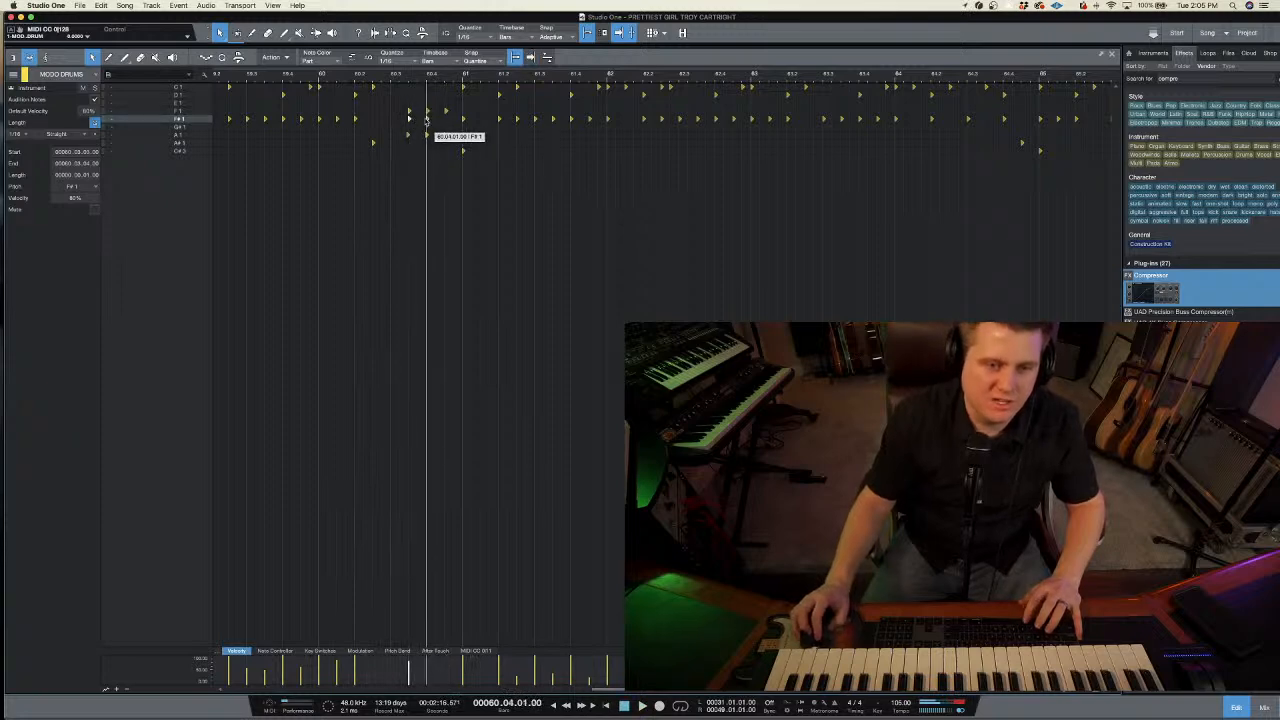
left_click(344, 82)
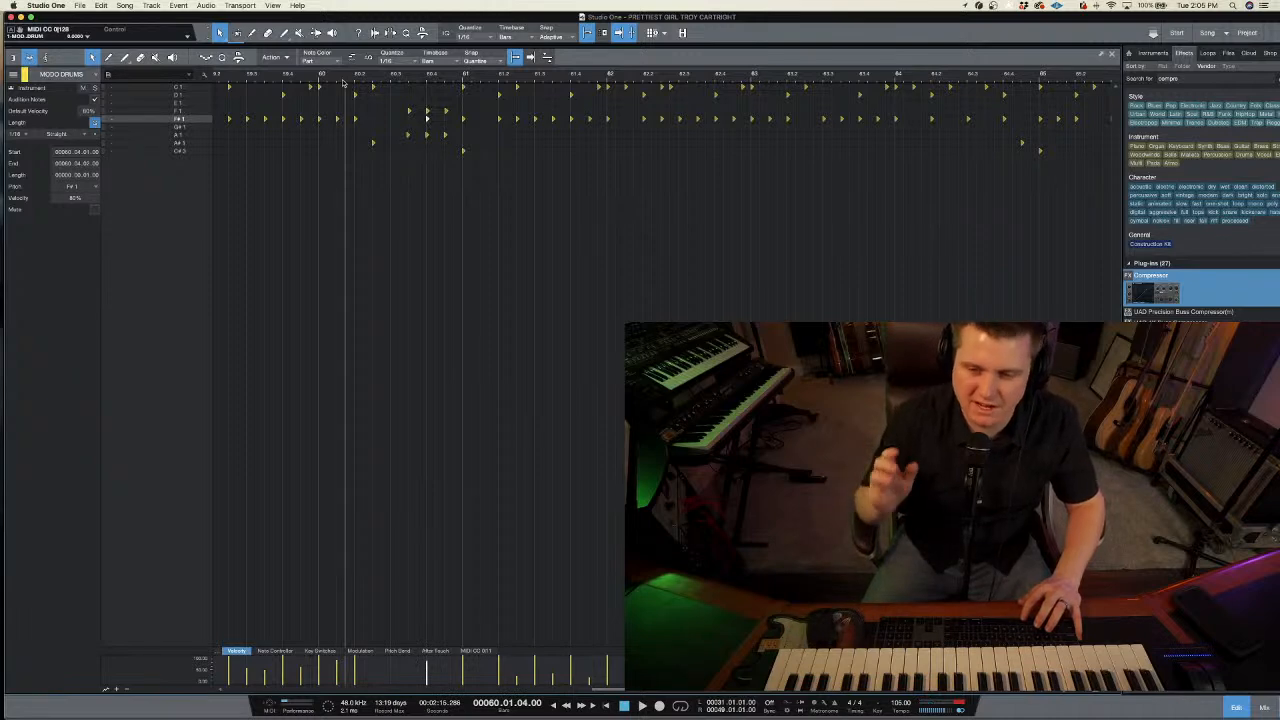
key("space")
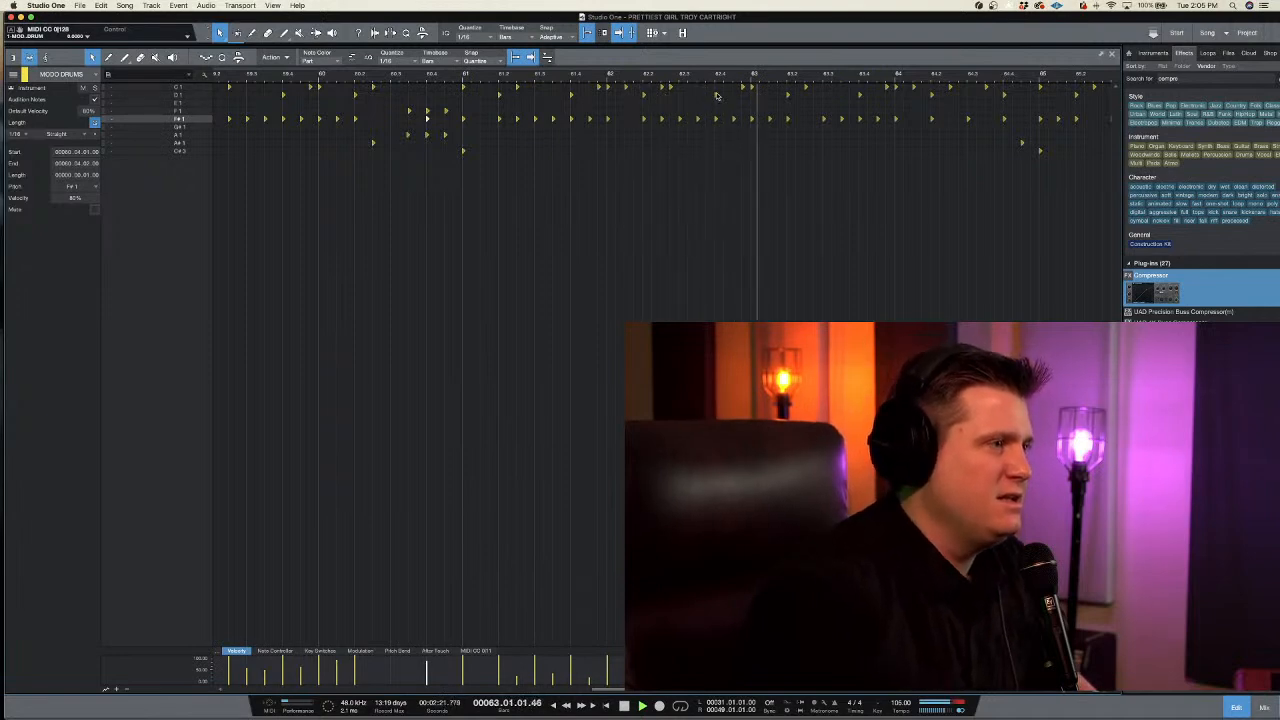
- Delete the F# 1 hits from beat 2 of bar 61 through the start of bar 65 and play the part
left_click_drag(489, 116, 922, 145)
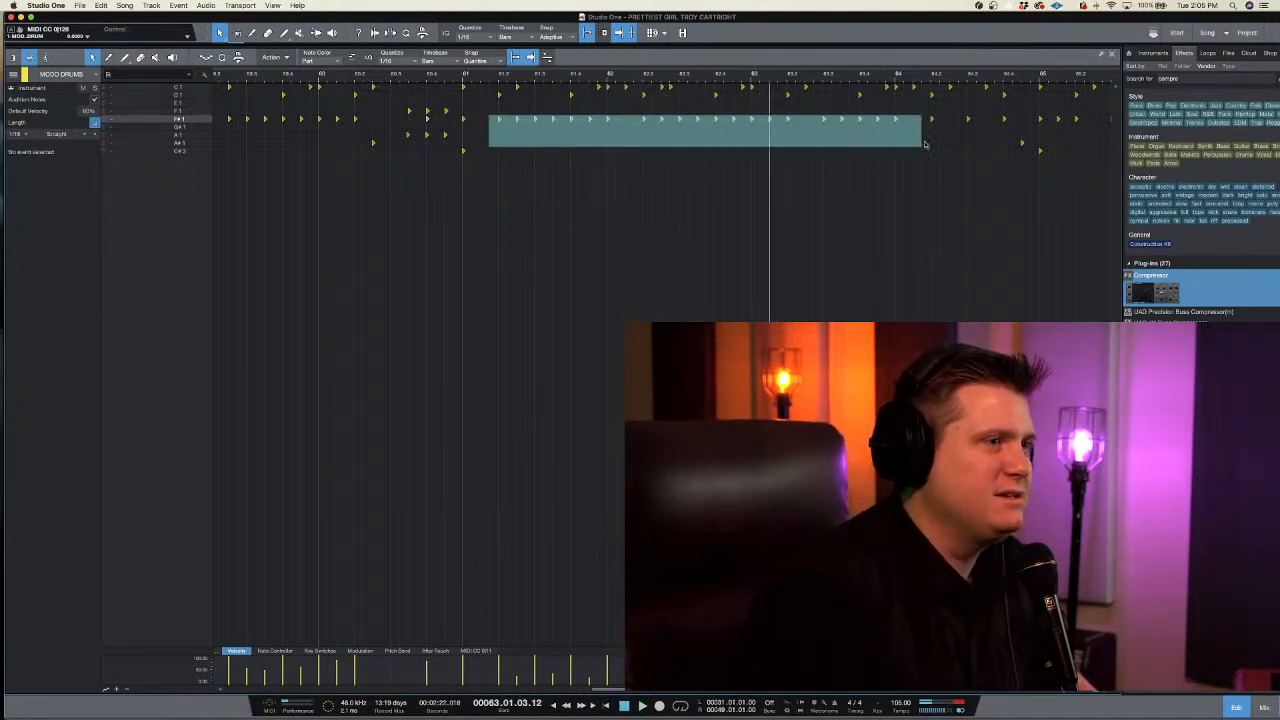
left_click_drag(1008, 143, 1104, 120)
key("Delete")
key("space")
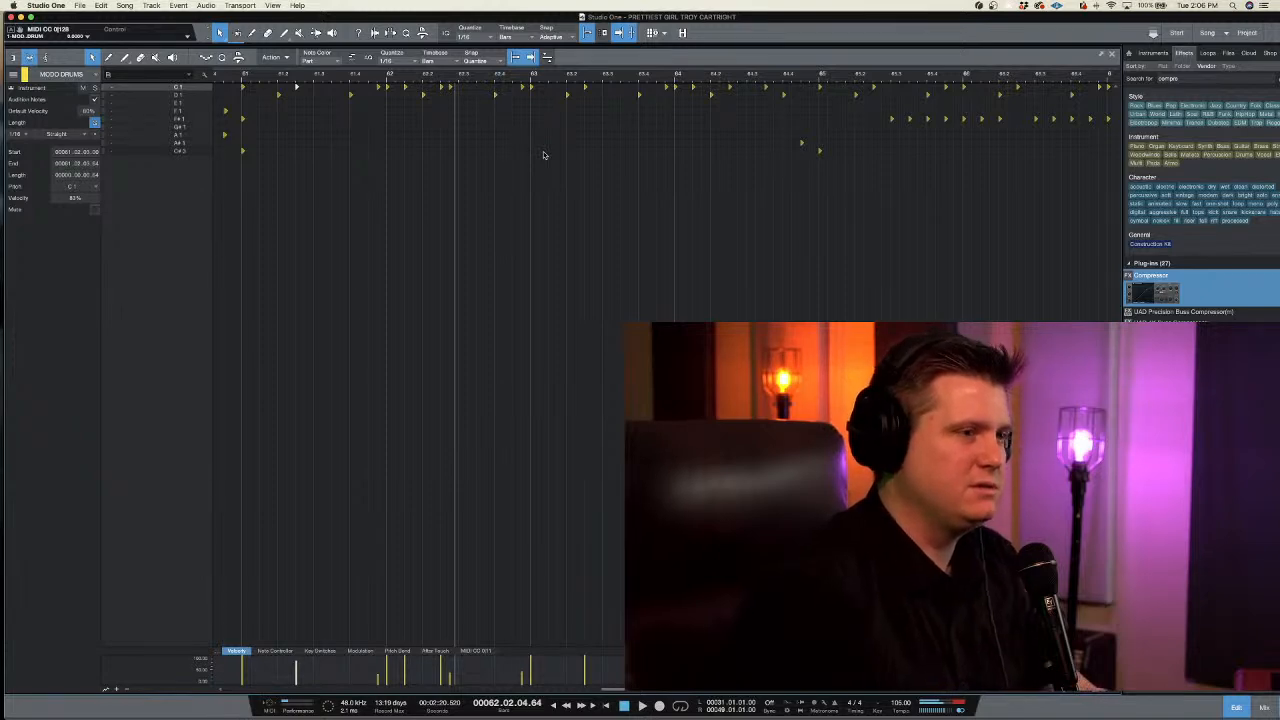
- Place the playhead at 60.04.02 and delete the remaining F# 1 hits in bars 65 to 68
left_click(325, 78)
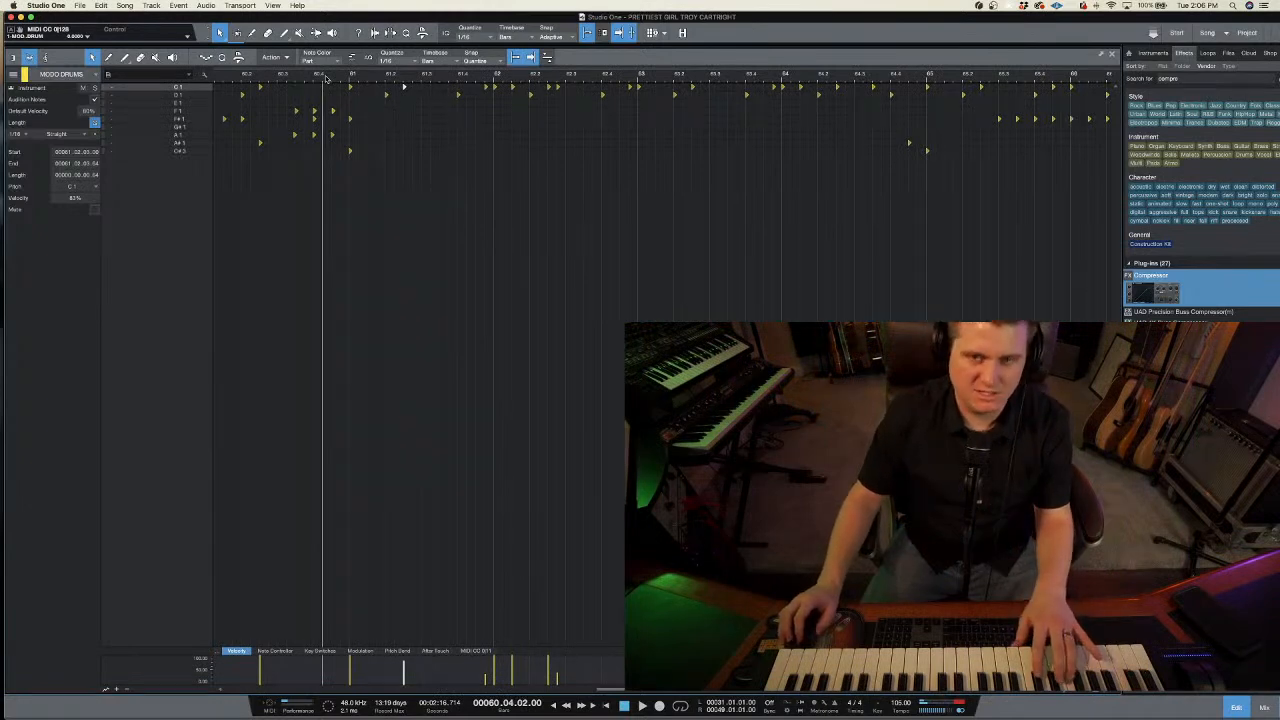
key("w")
key("w")
key("w")
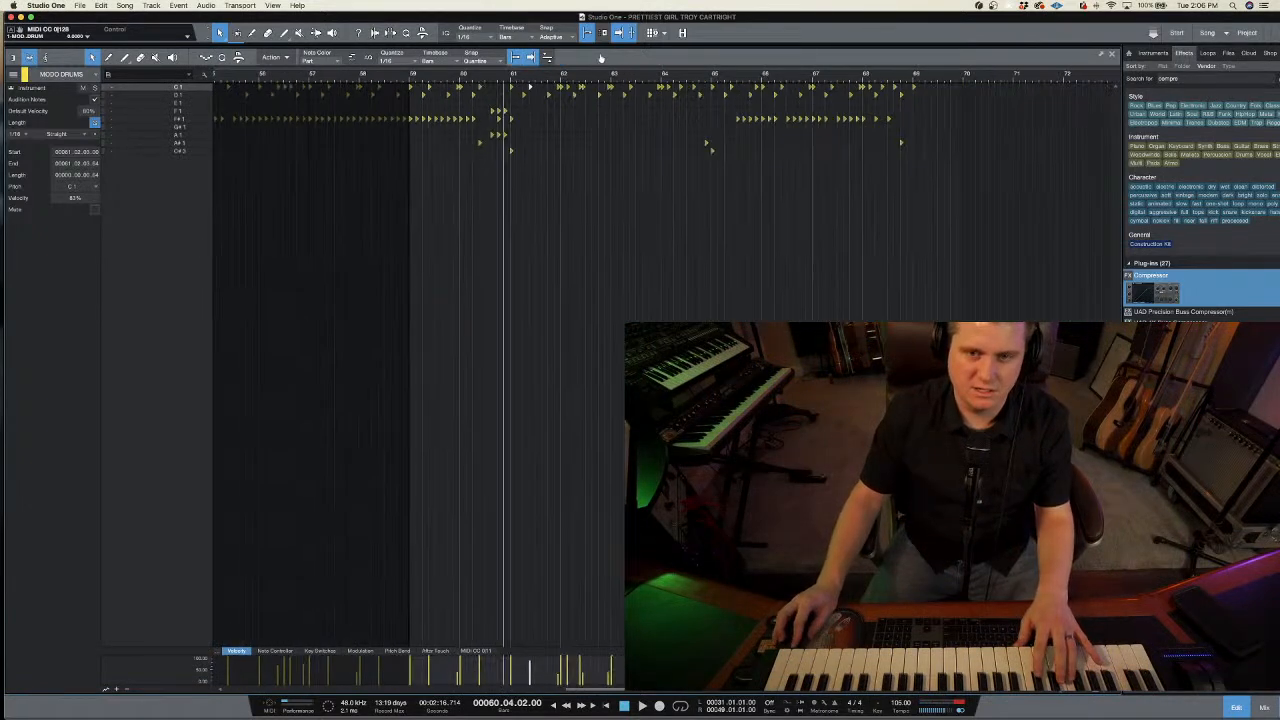
left_click_drag(722, 116, 868, 122)
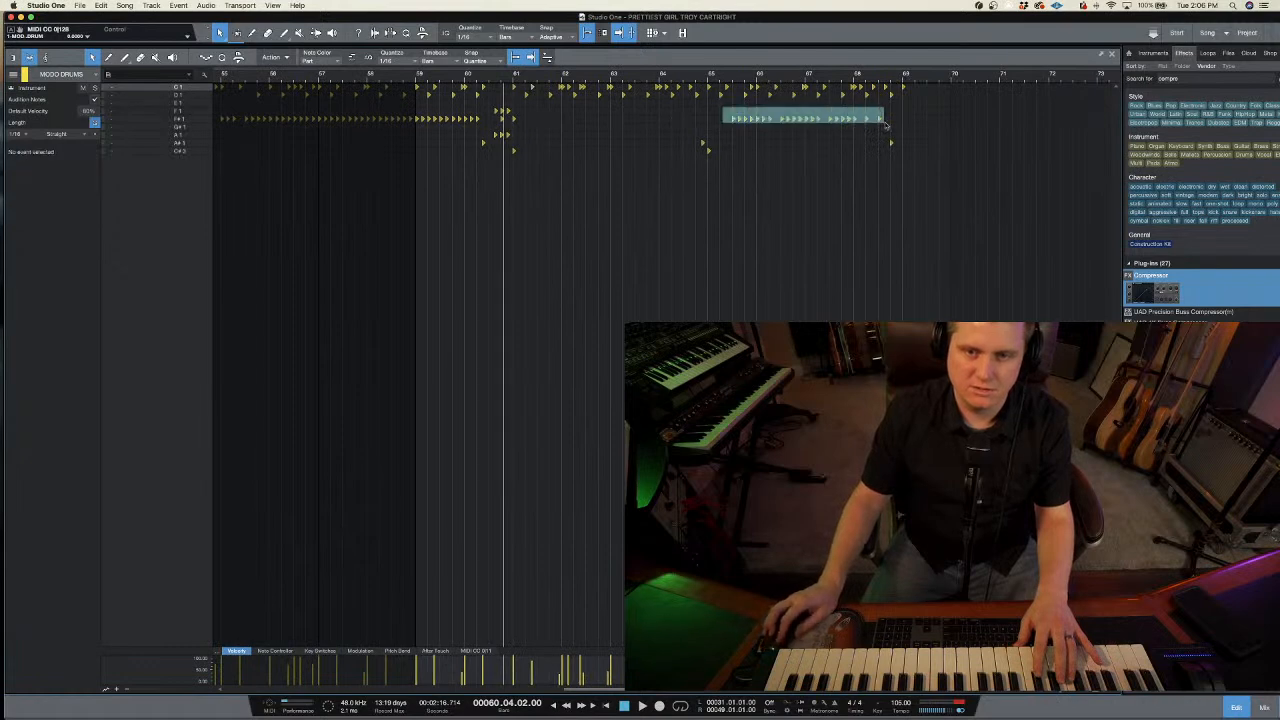
key("Delete")
- Record a D# 2 cymbal part over the solo from the end of bar 60 into beat 4 of bar 68
left_click(474, 90)
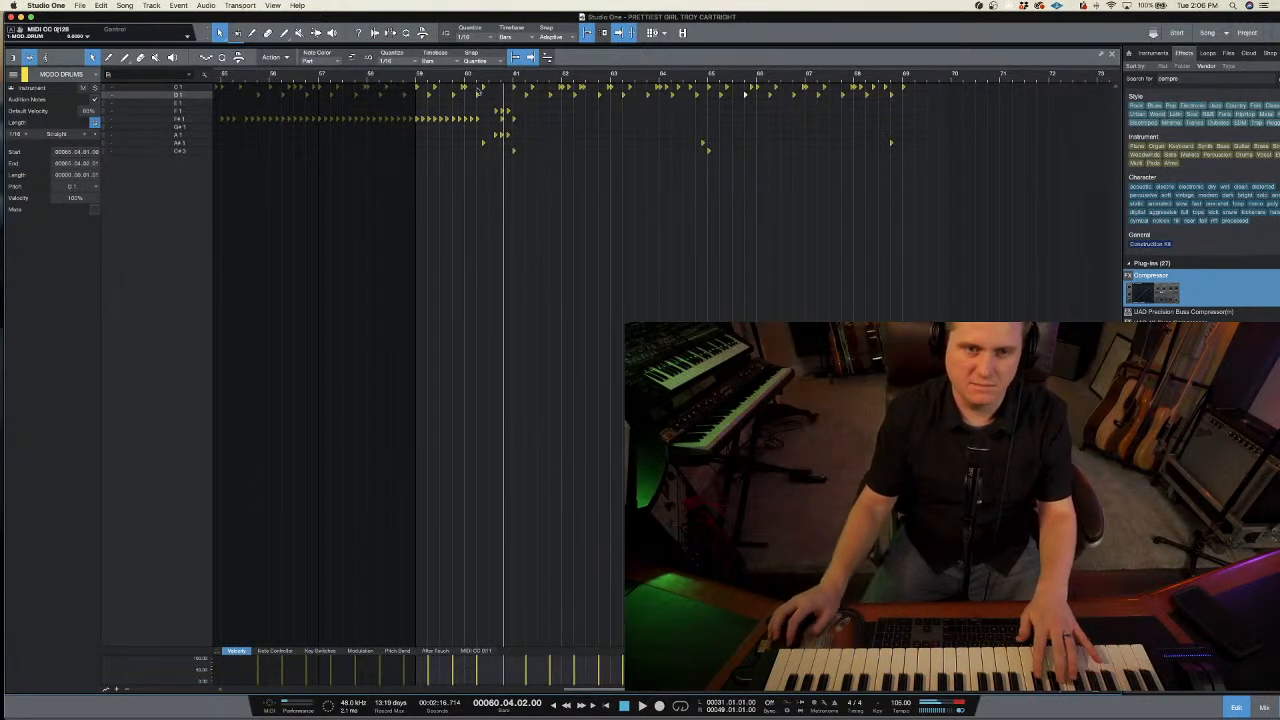
key("KP_Multiply")
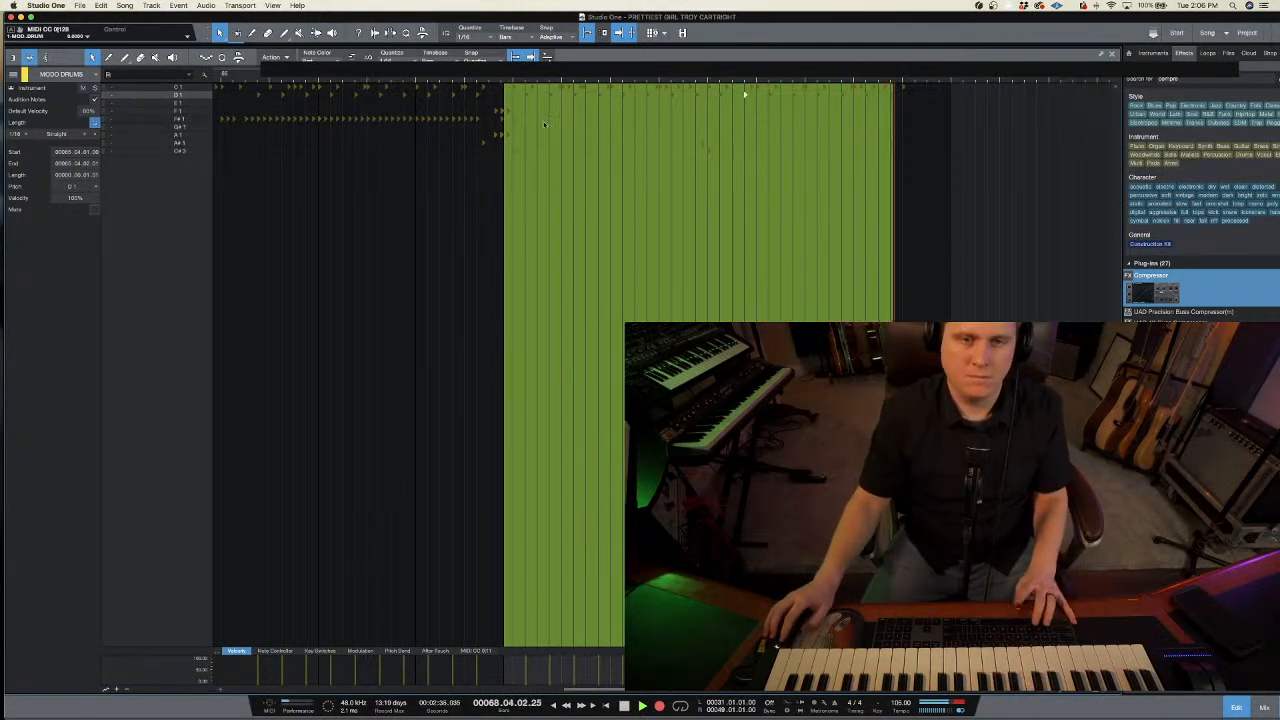
key("space")
- Quantize the newly recorded D# 2 hits to the grid and play the solo section from 60.04.01
left_click_drag(524, 140, 893, 154)
left_click(407, 34)
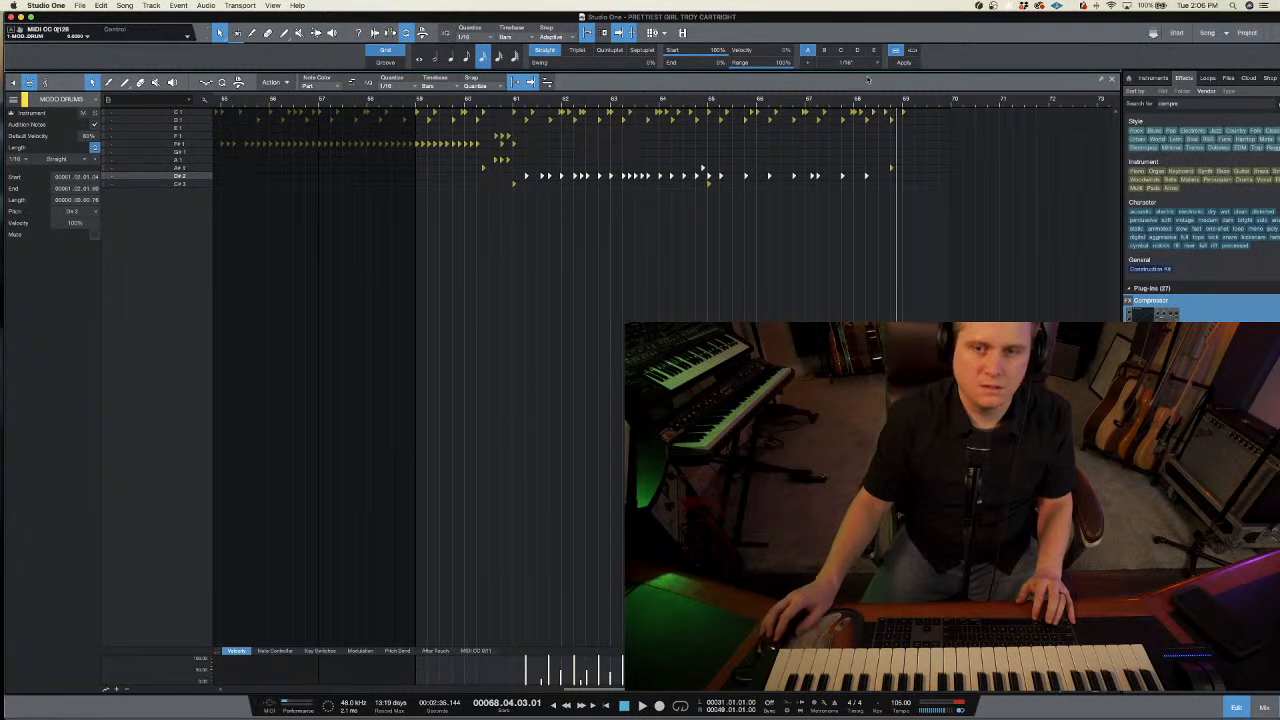
left_click(497, 101)
key("space")
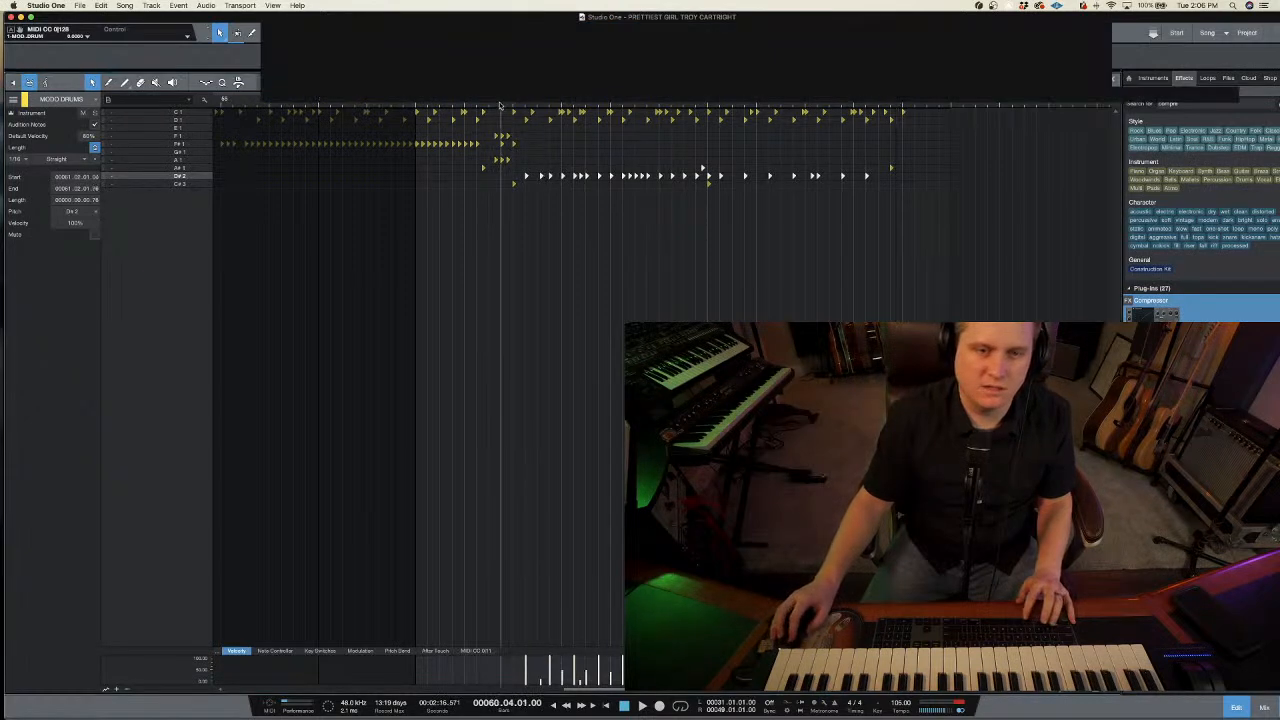
left_click(545, 131)
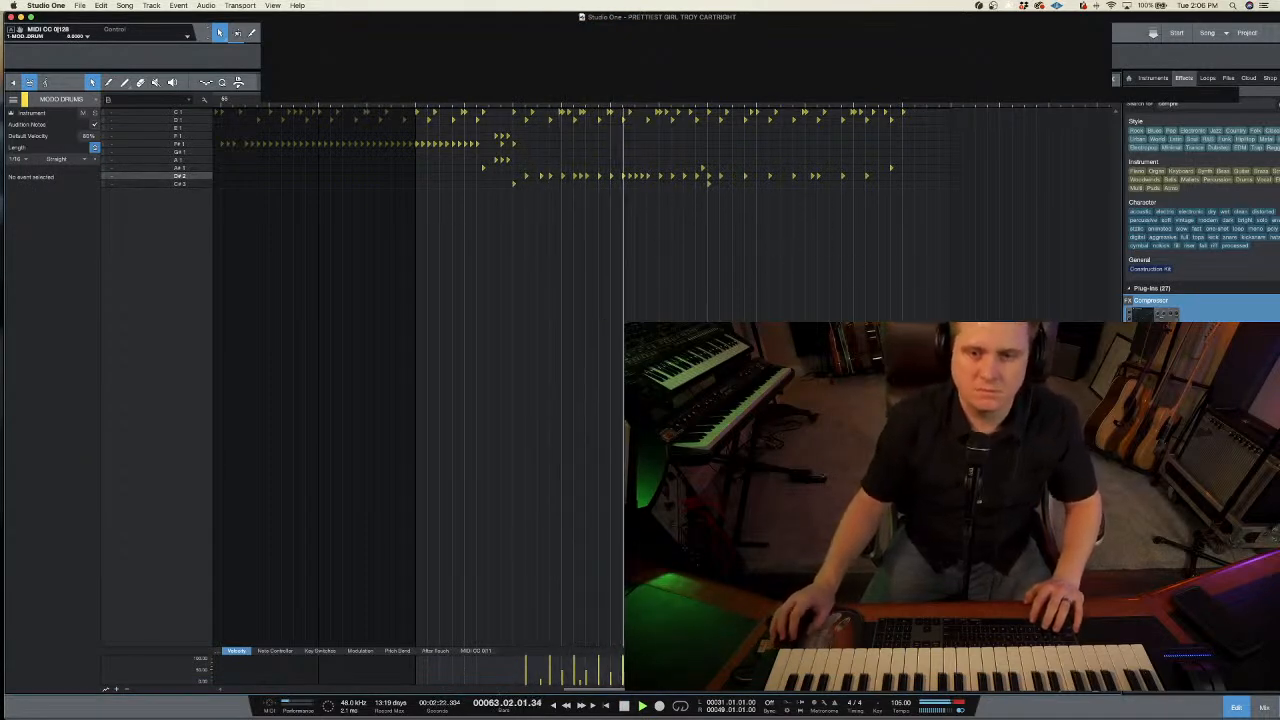
- Locate bar 65 in the arrangement, open the MODO DRUMS part in the note editor and play from there
key("F2")
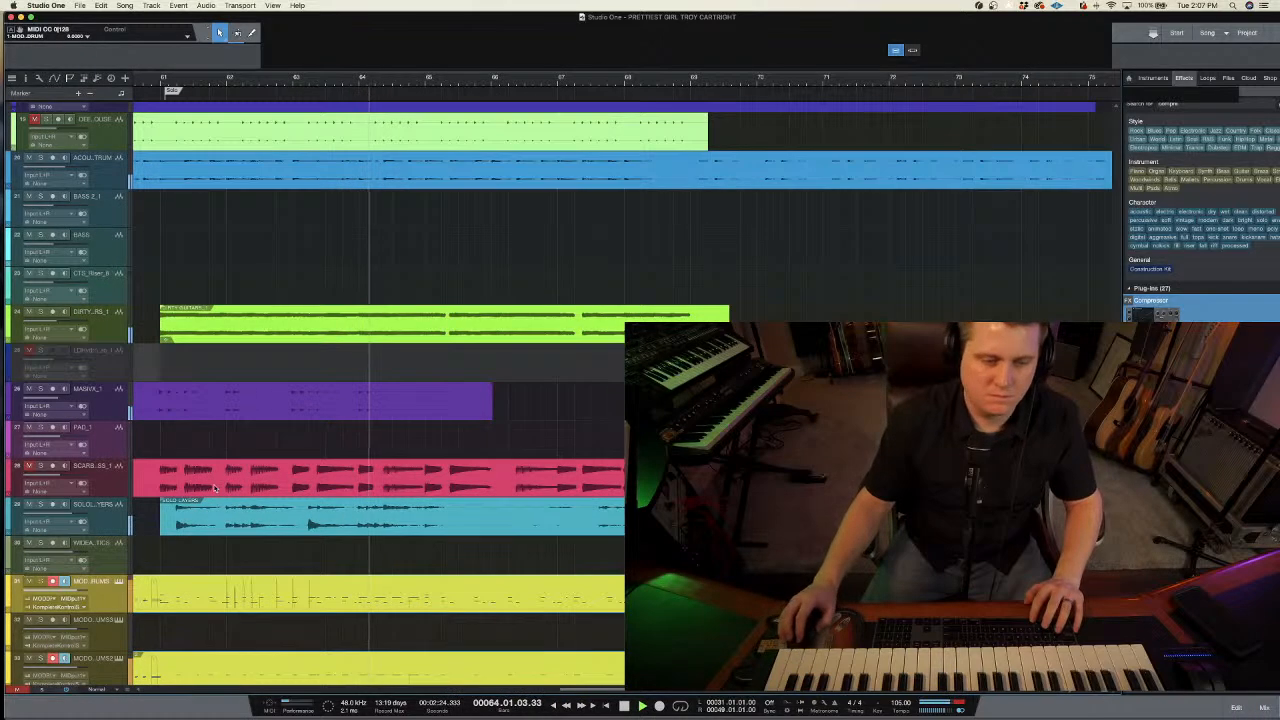
scroll(163, 514, "down", 2)
scroll(163, 514, "left", 3)
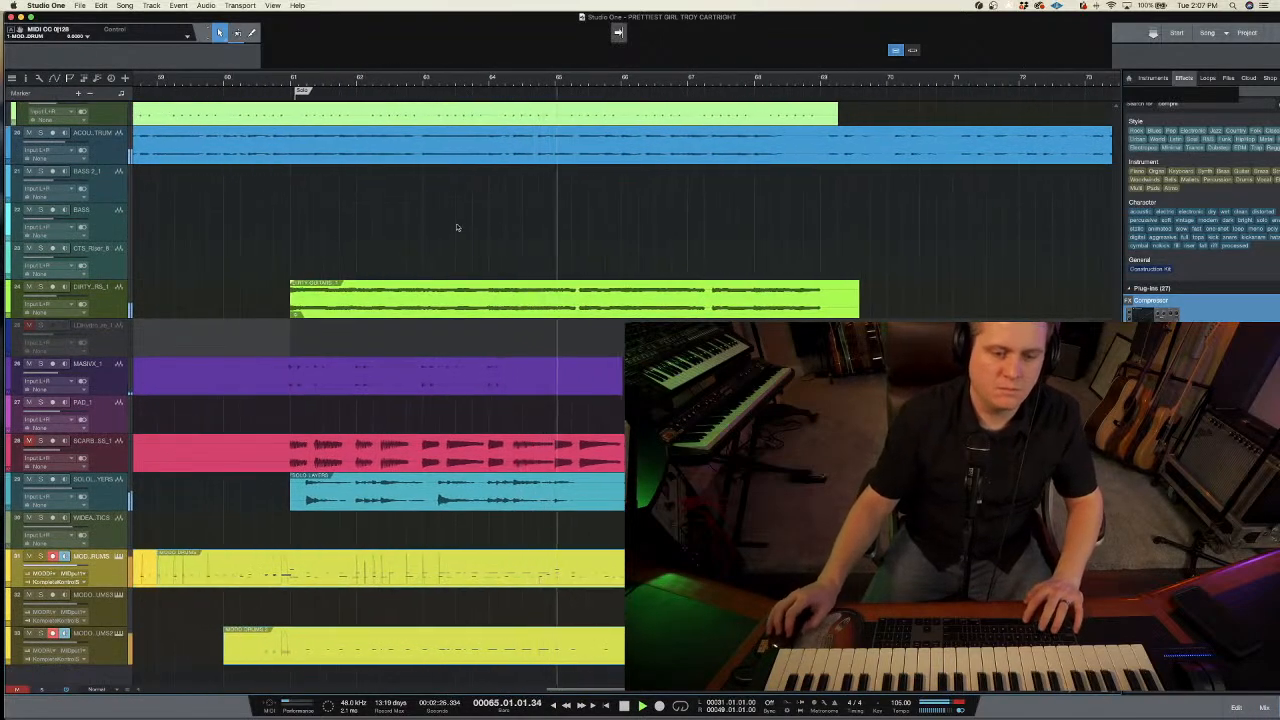
left_click(555, 87)
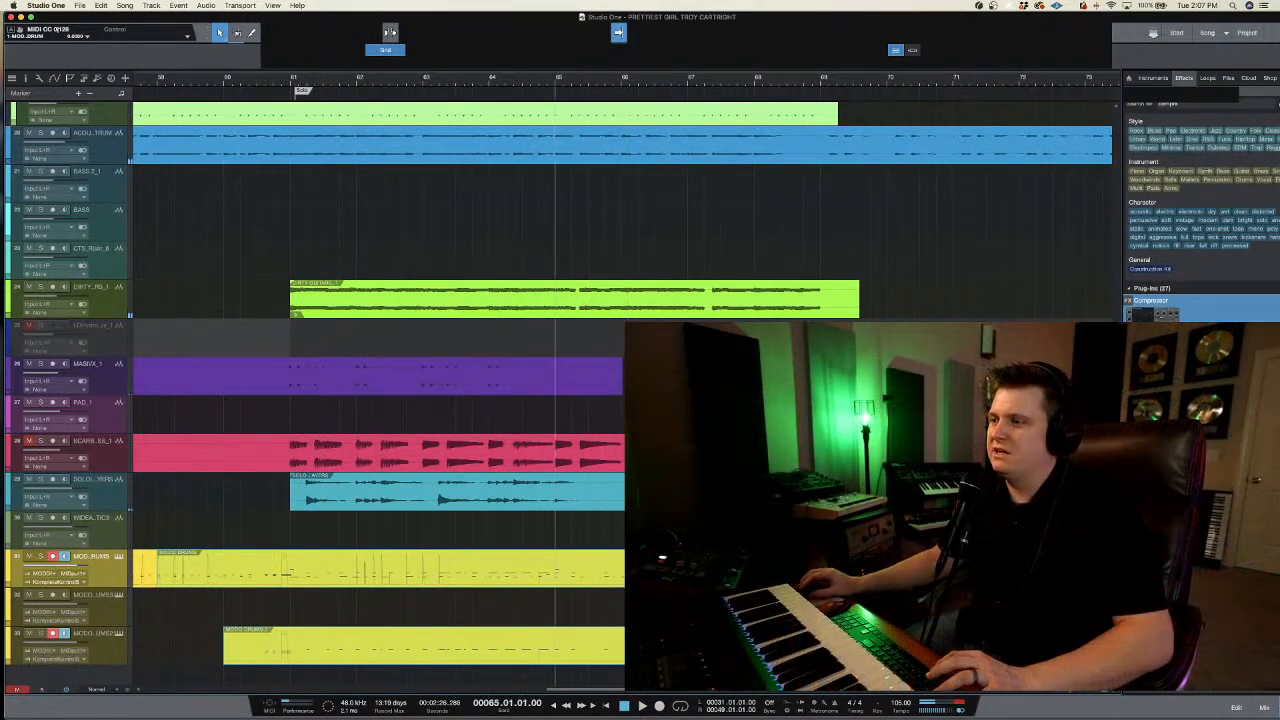
double_click(558, 562)
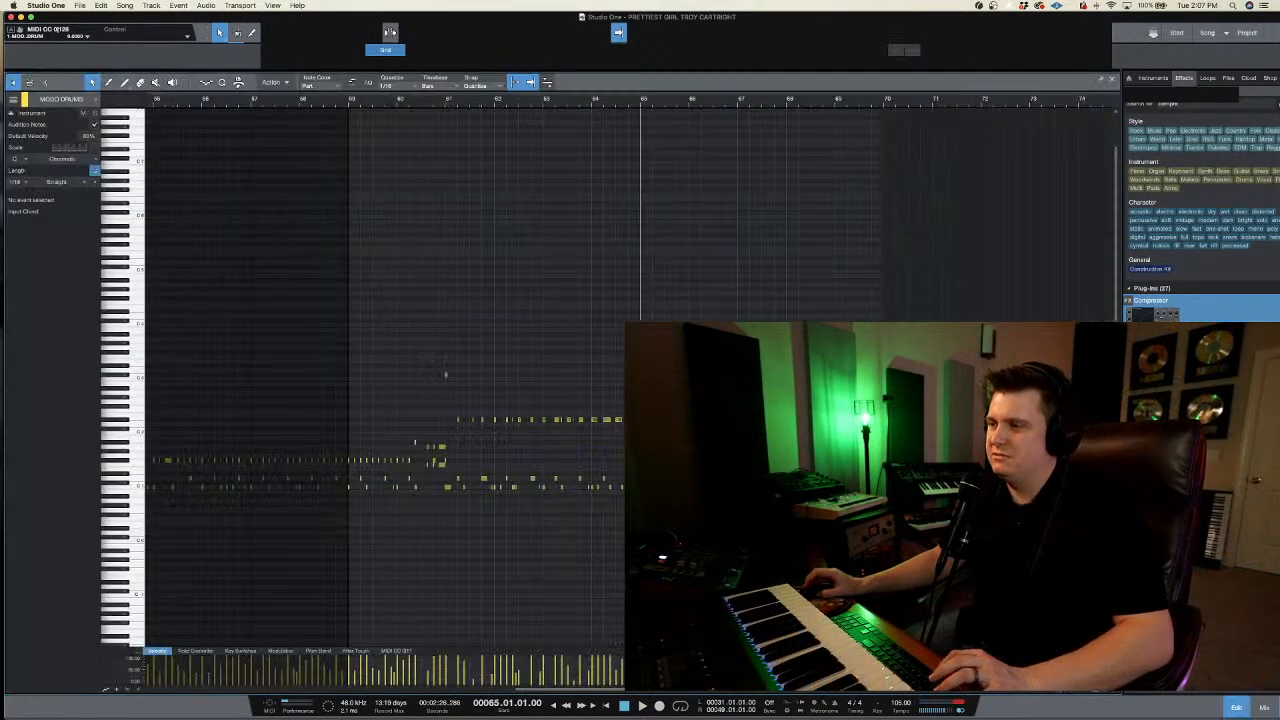
key("space")
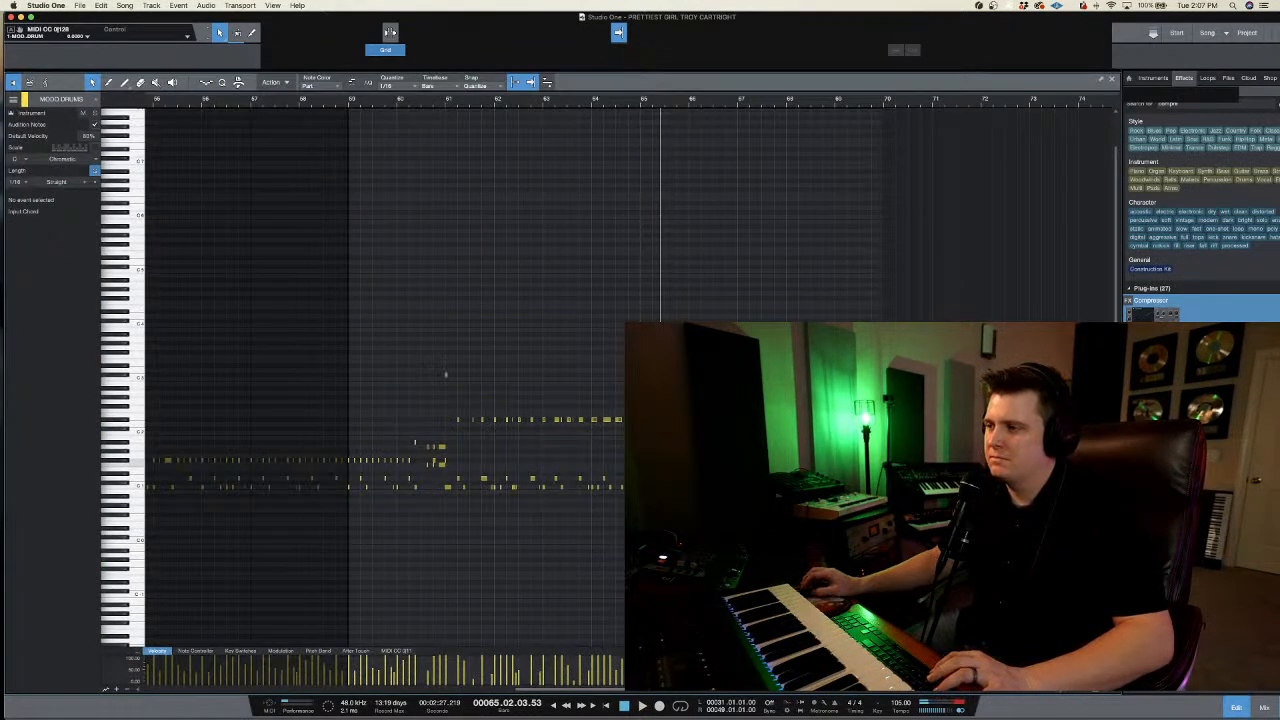
- Record an extra drum take from 64.04.01 into the start of bar 66 and undo it
left_click(657, 478)
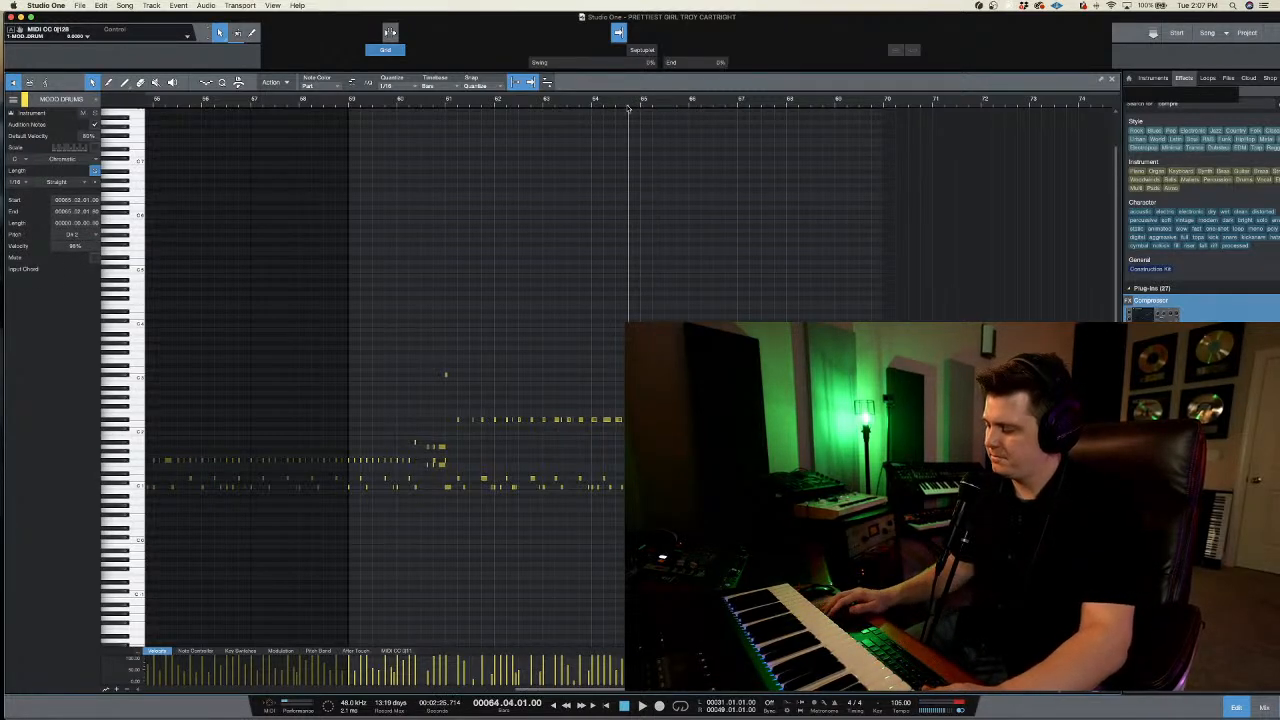
key("KP_Multiply")
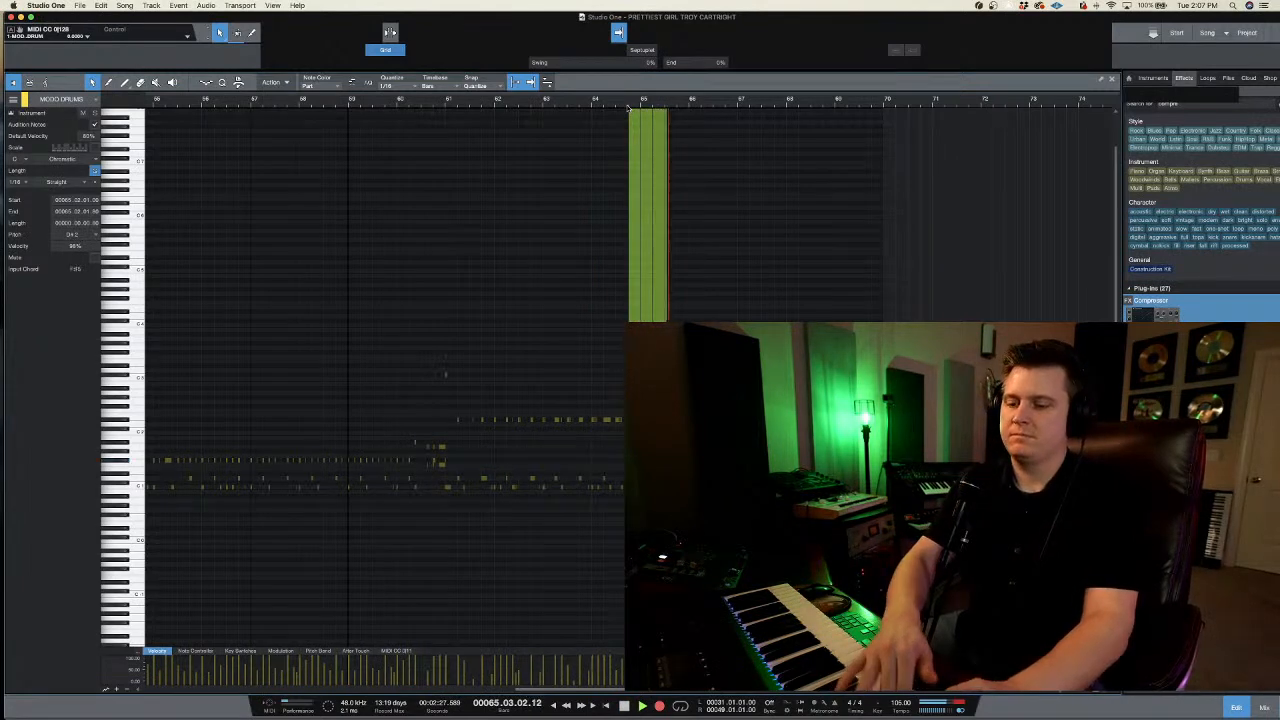
key("space")
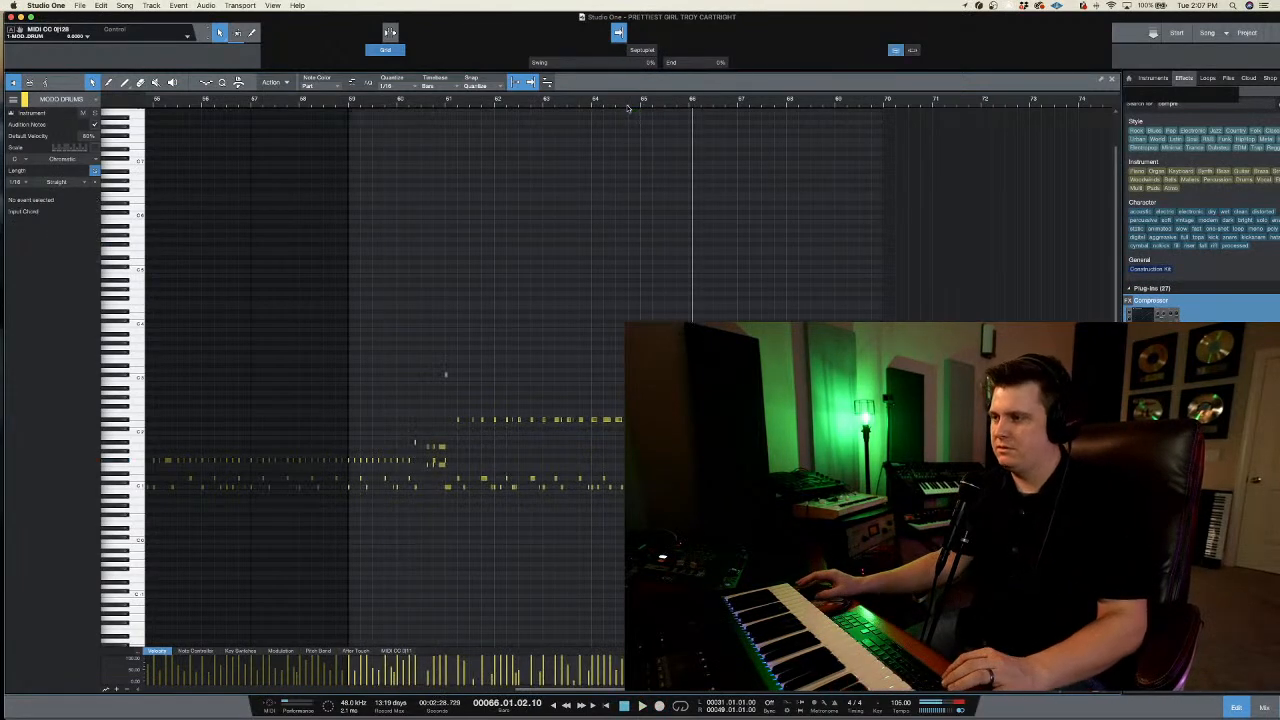
key("super+z")
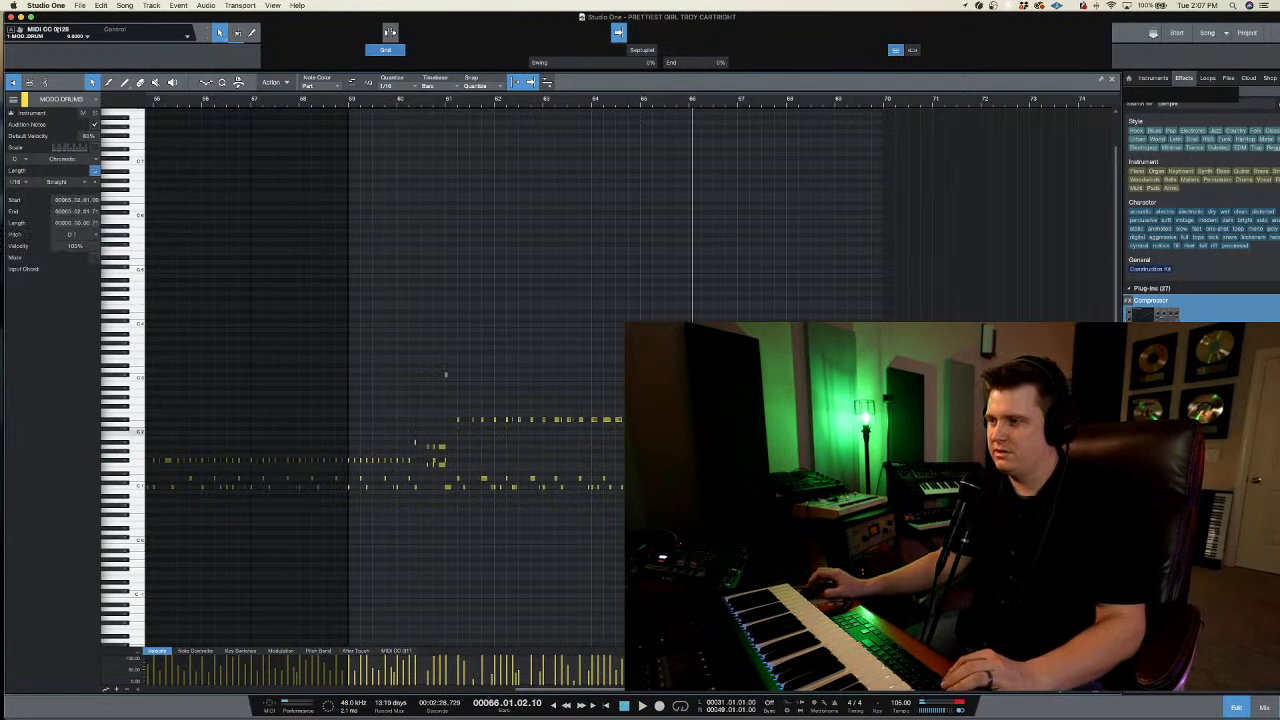
- Record another drum take from the end of bar 64 to the start of bar 69 and undo it
key("super+z")
left_click(660, 487)
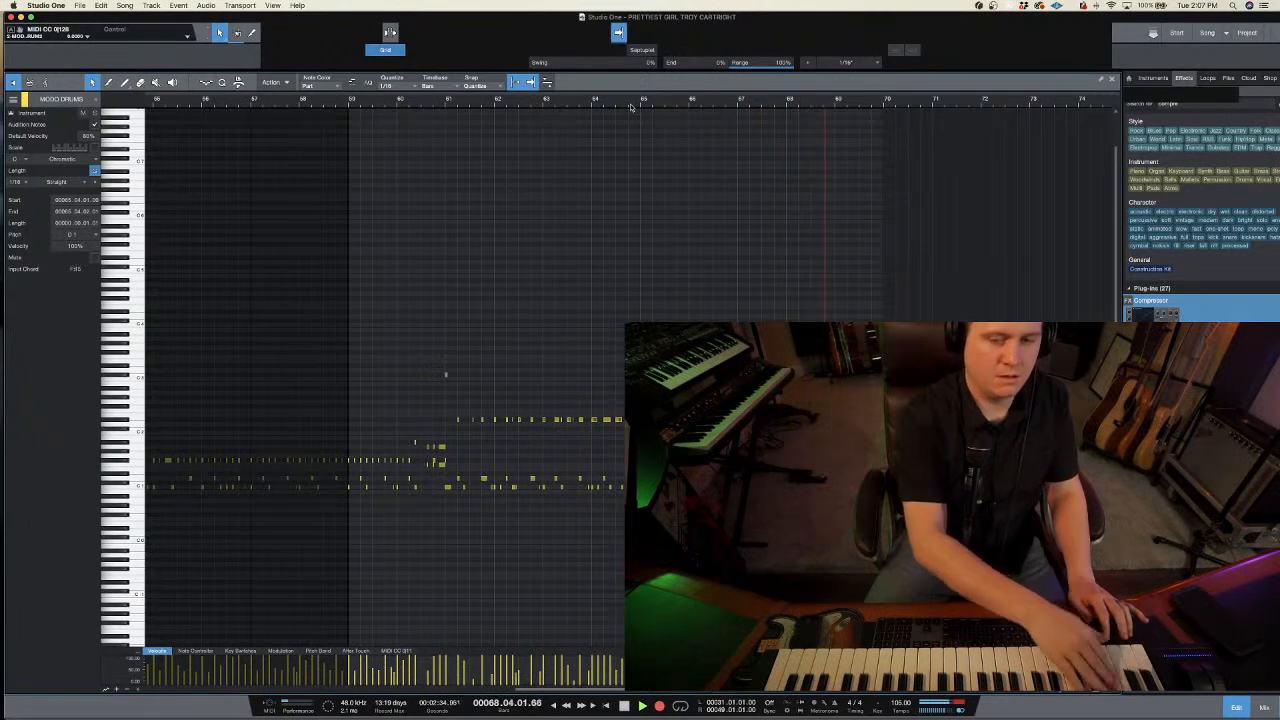
key("space")
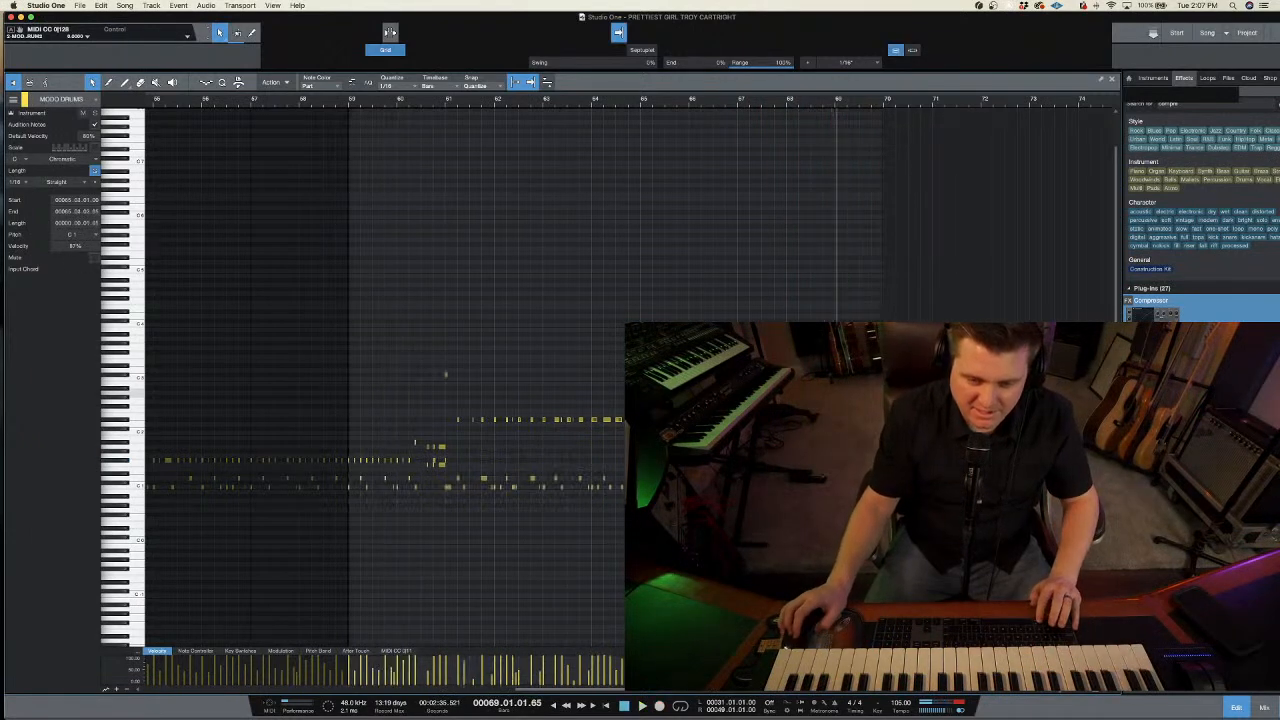
key("super+z")
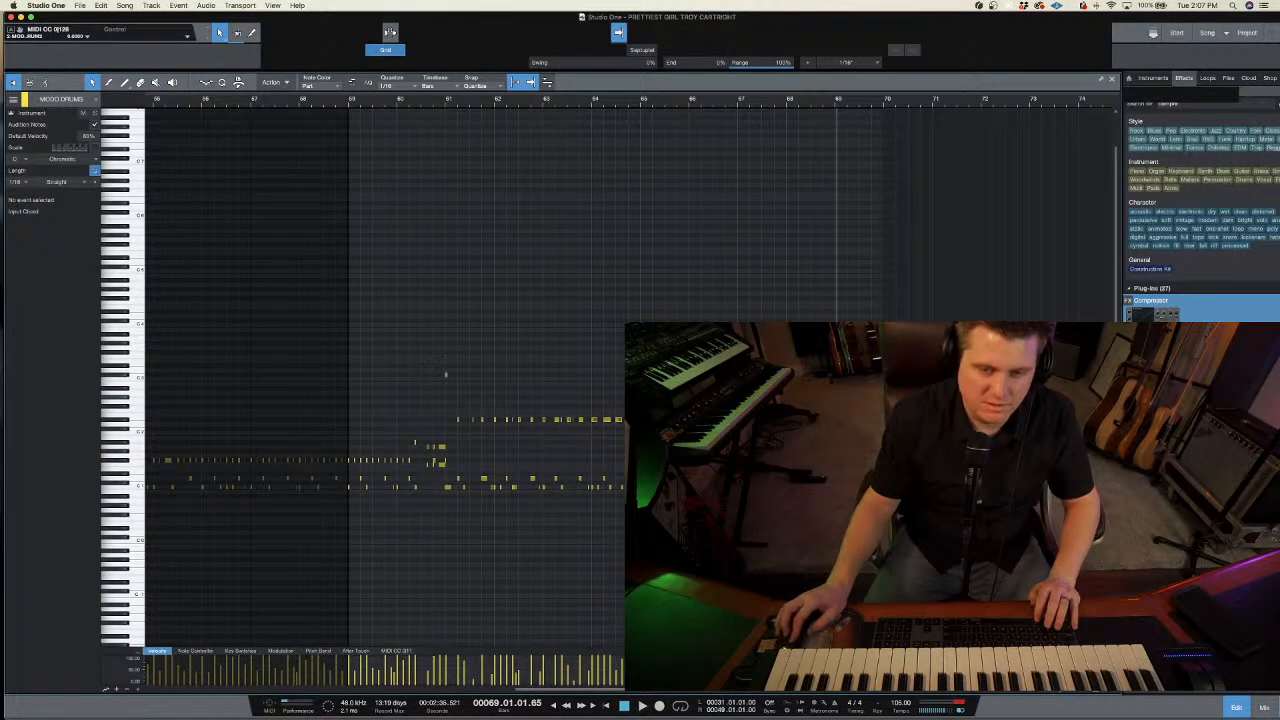
key("super+a")
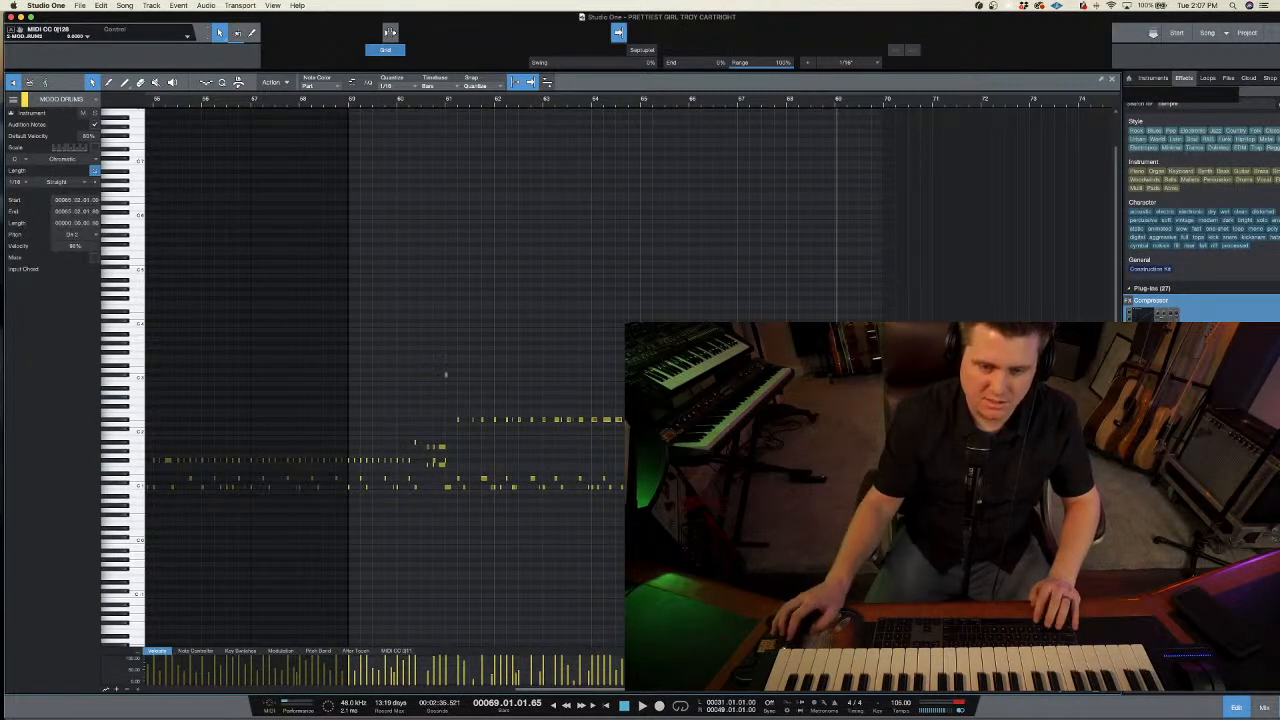
key("super+z")
key("super+z")
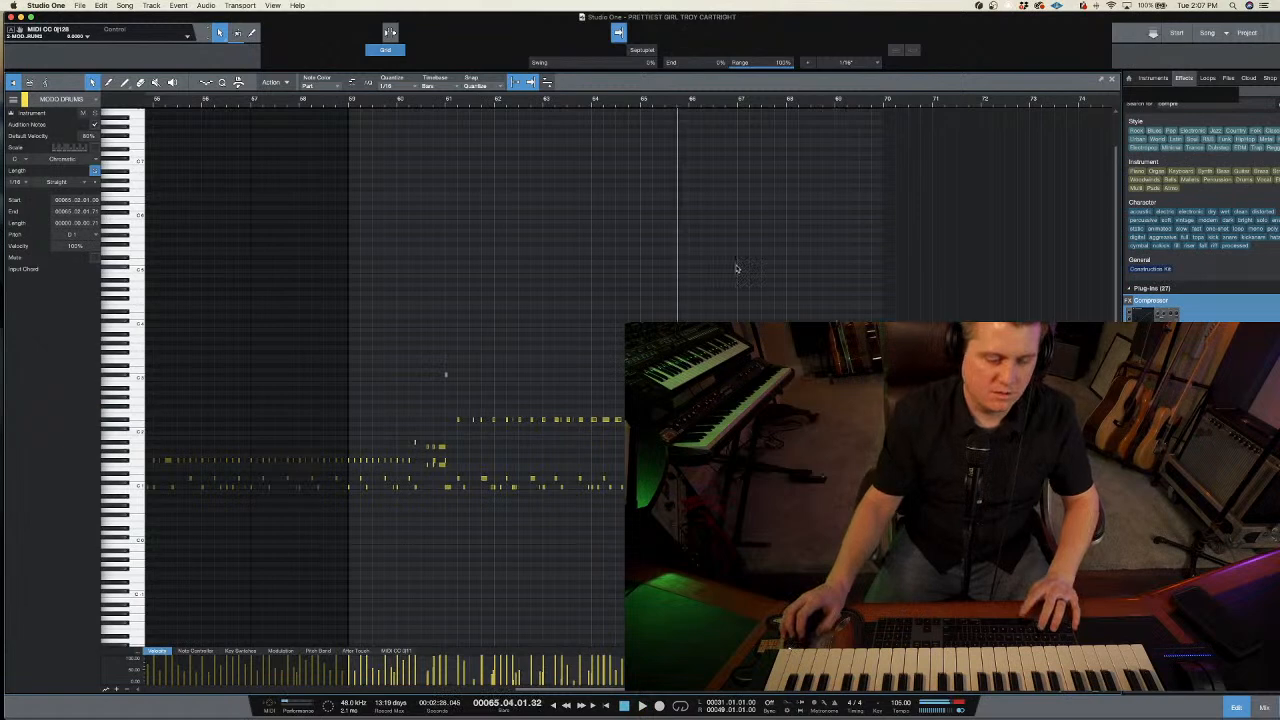
- Record the drum part again from 64.04.01 into bar 69 on the MODO DRUMS part
left_click(628, 106)
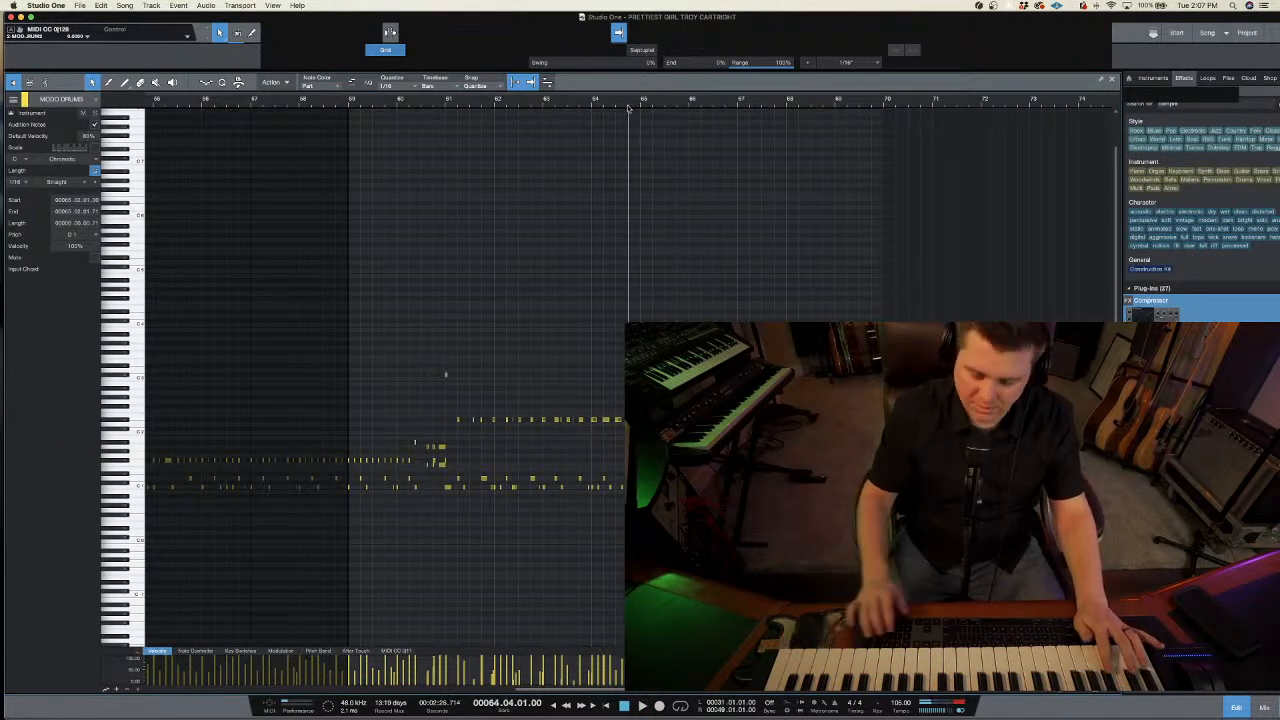
key("KP_Multiply")
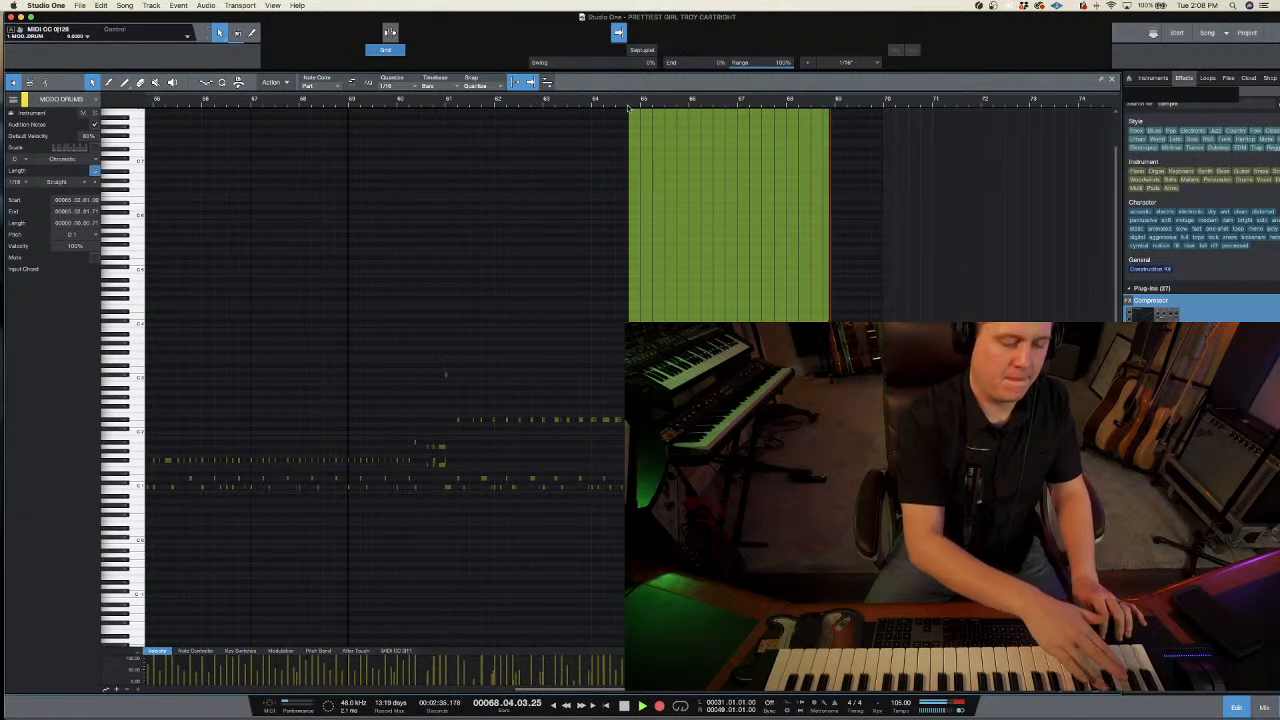
key("space")
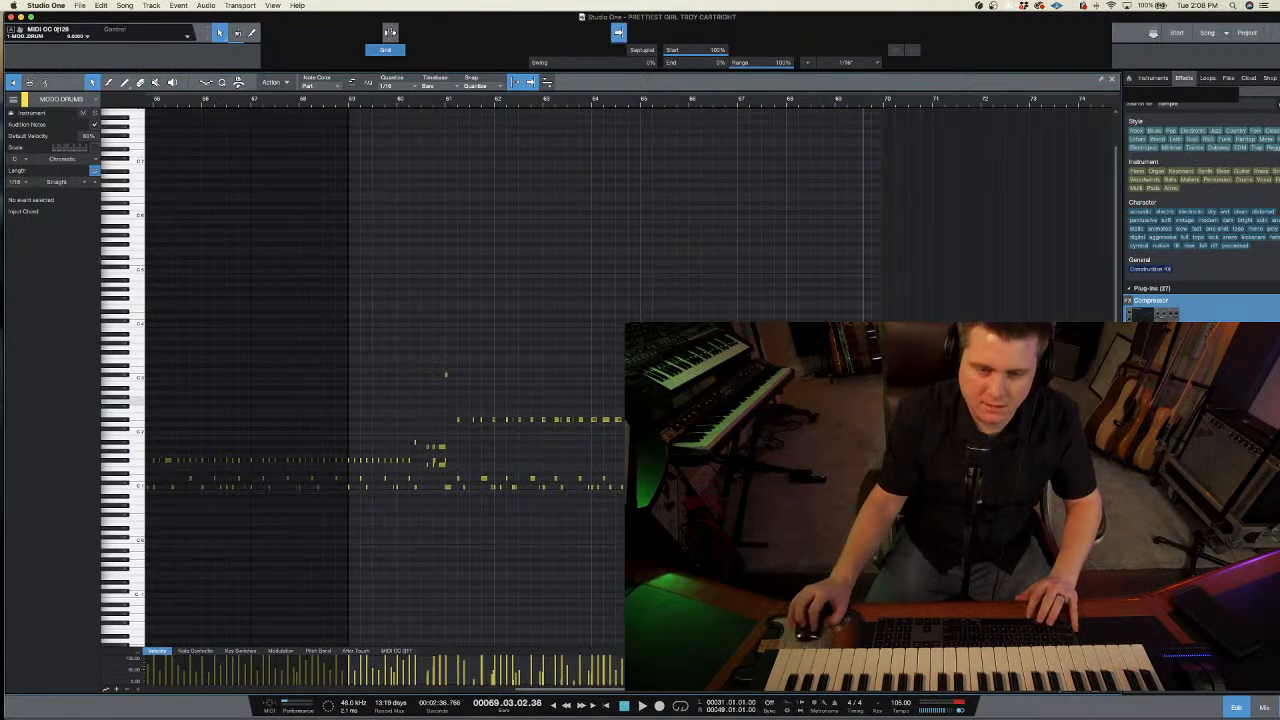
left_click(356, 460)
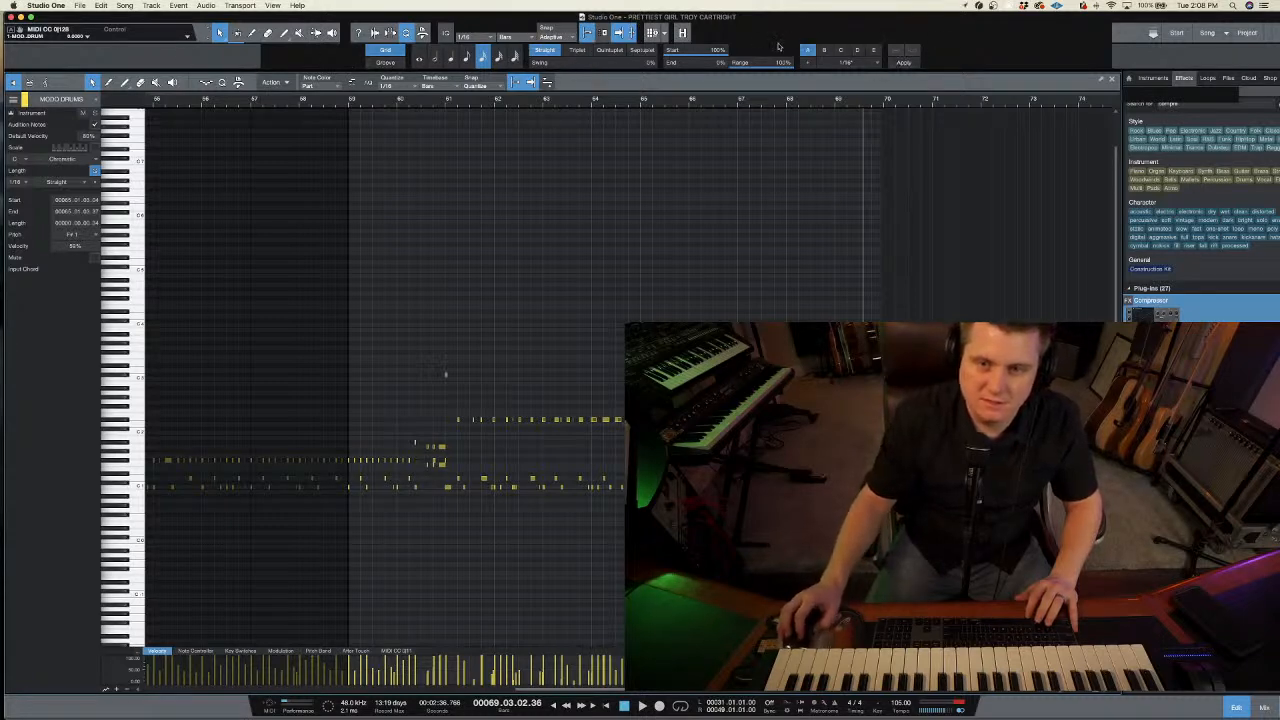
- Return to the MODO DRUMS part in the note editor and play the solo section from 60.04.01
left_click(1236, 707)
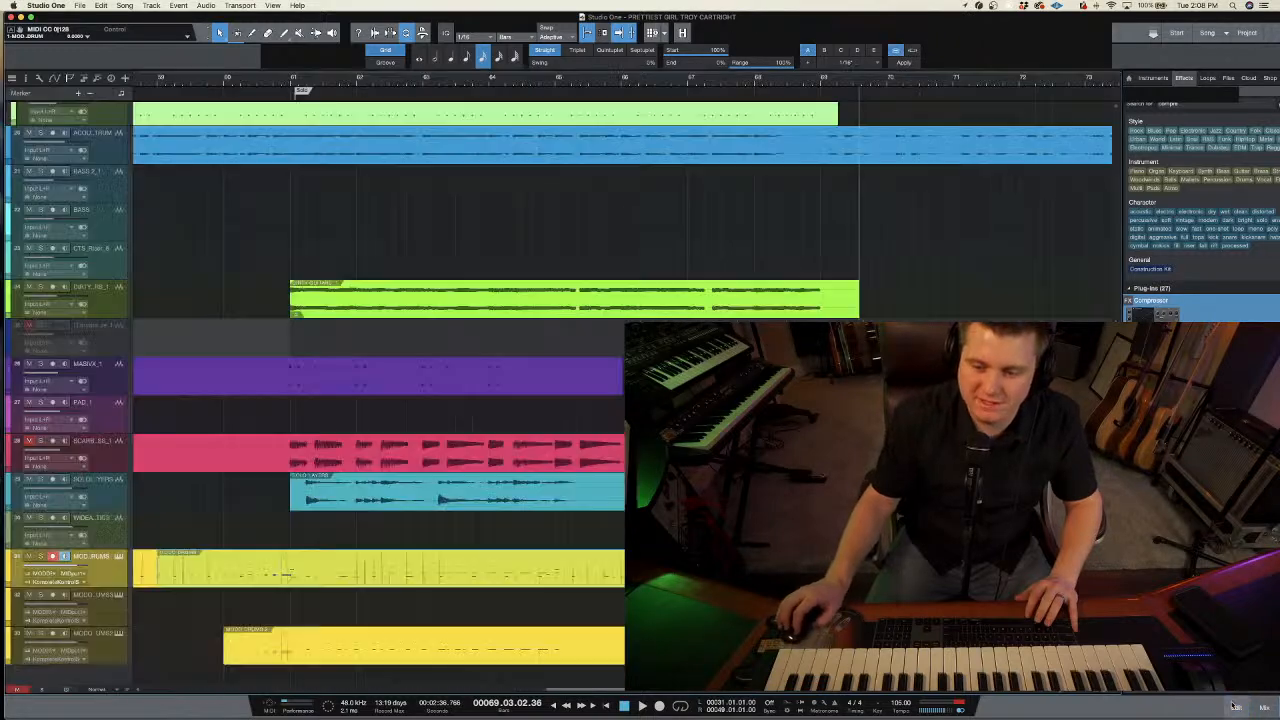
left_click(1264, 707)
left_click(1237, 707)
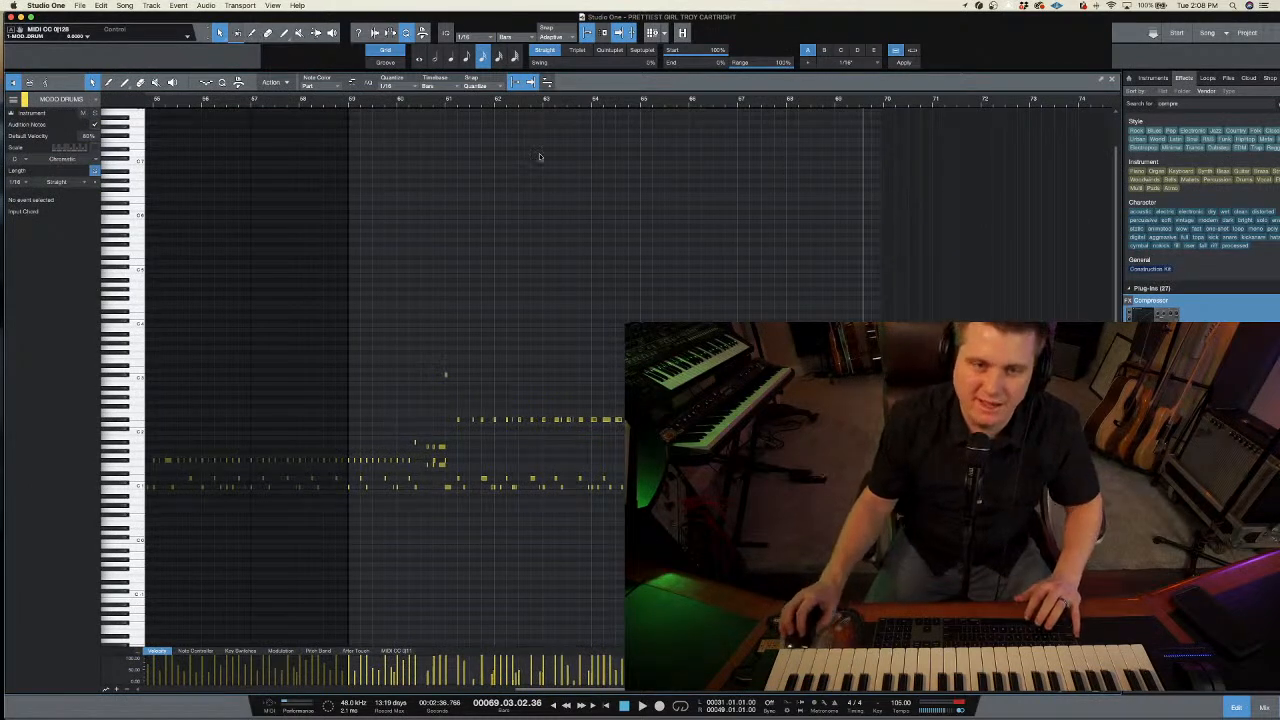
left_click(430, 105)
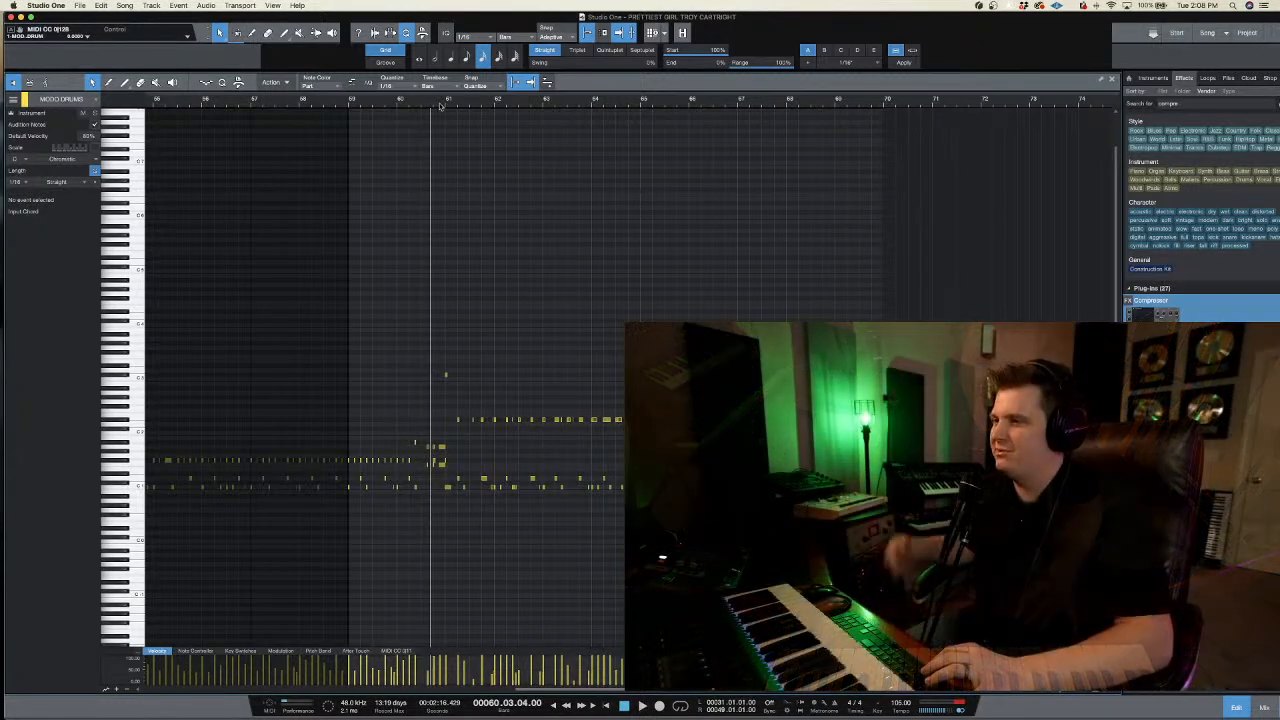
left_click(436, 106)
left_click_drag(437, 109, 445, 131)
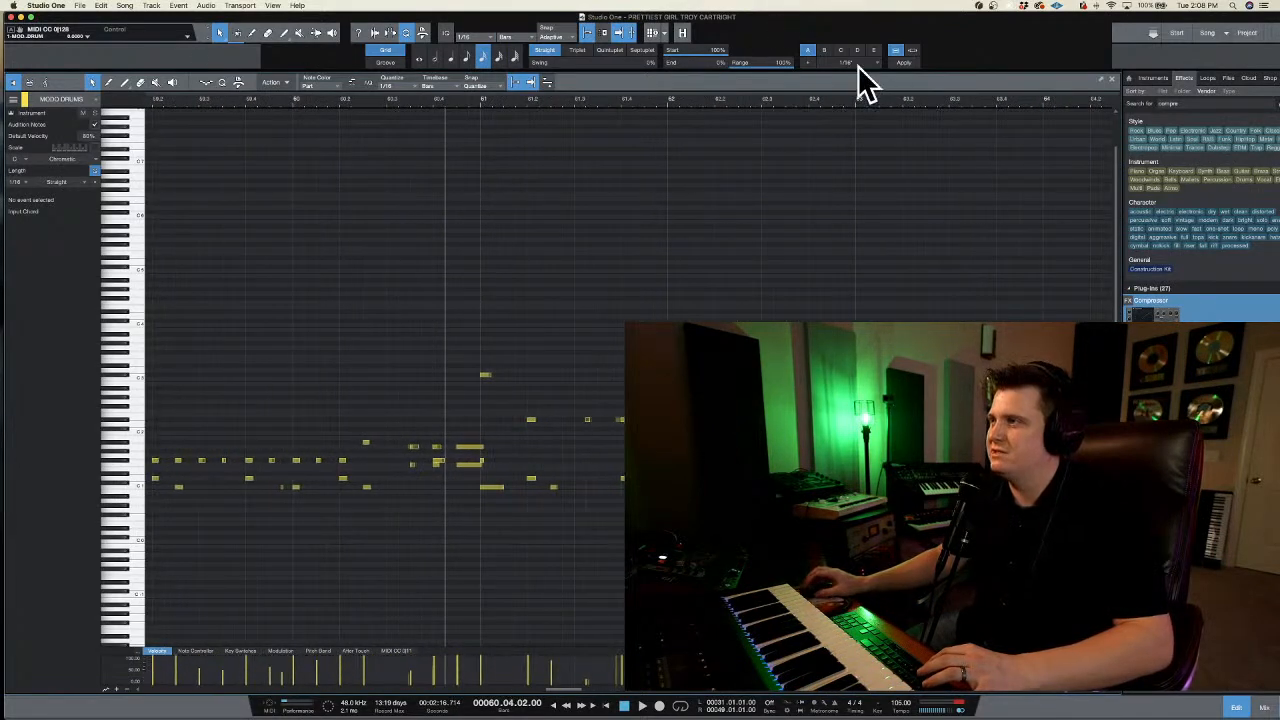
left_click(433, 106)
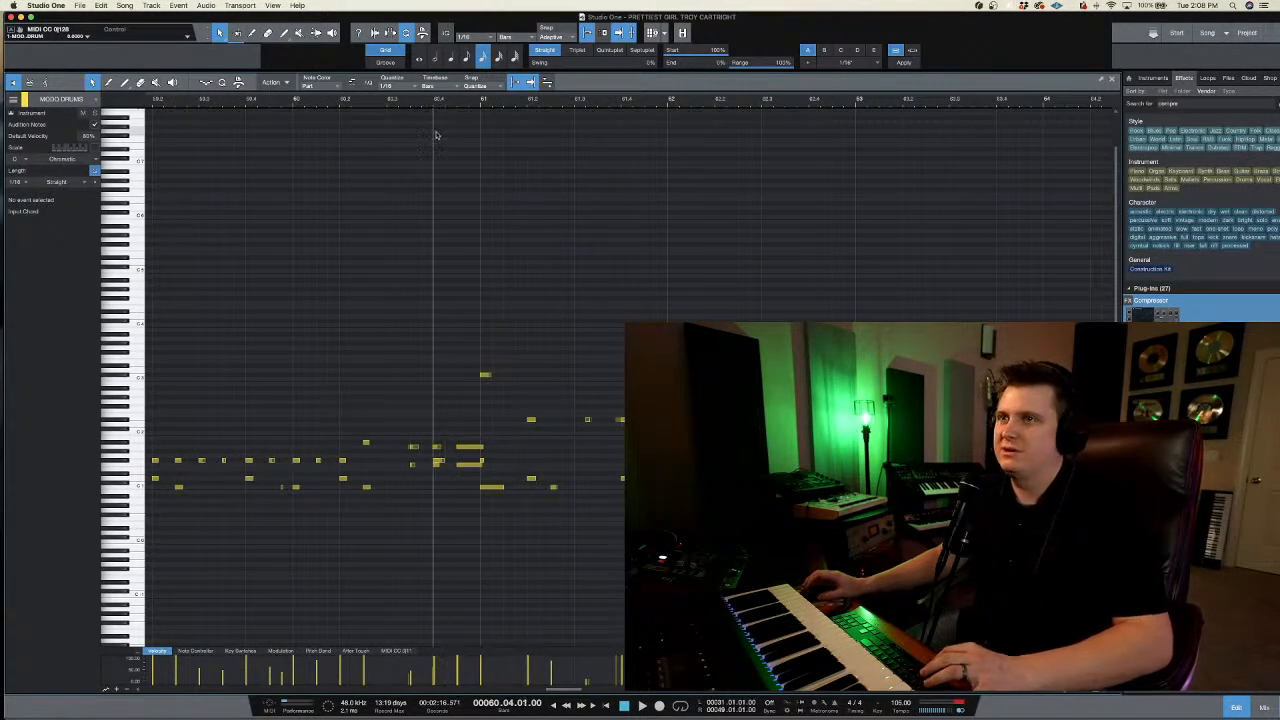
key("space")
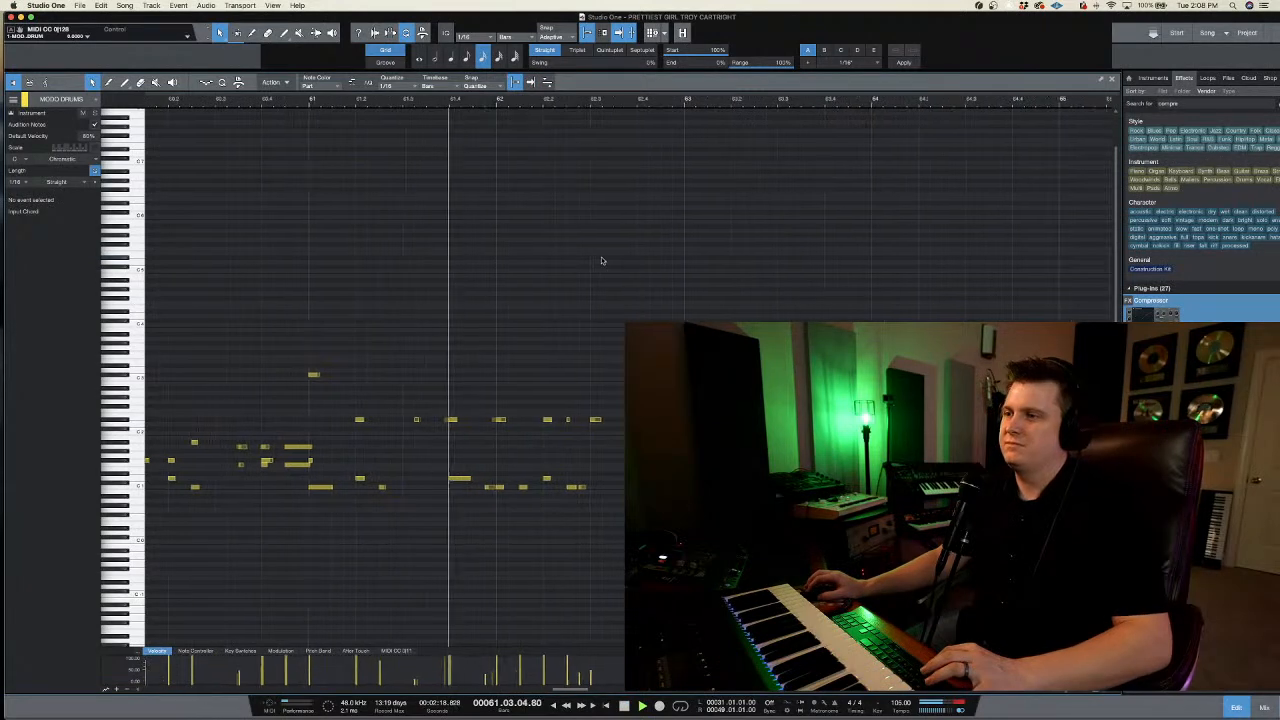
- Quantize the newly recorded drum notes from the end of bar 64 onward during playback
left_click_drag(482, 101, 480, 84)
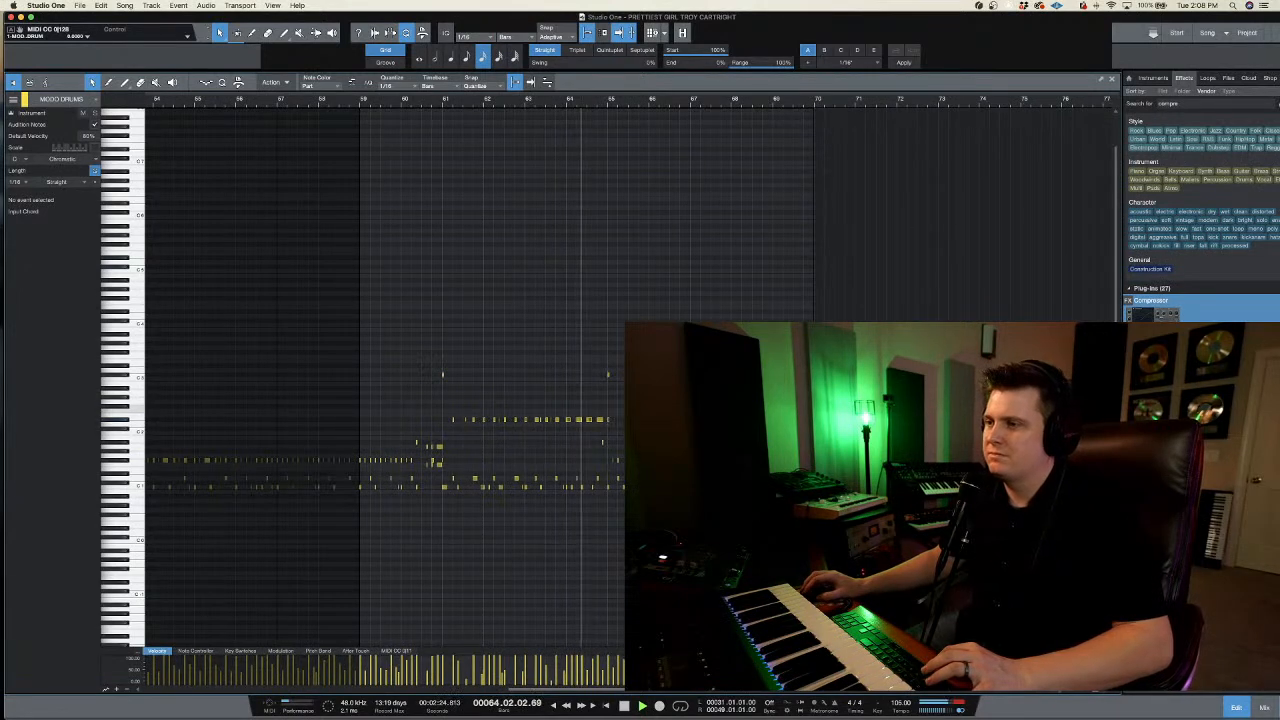
left_click_drag(621, 417, 424, 431)
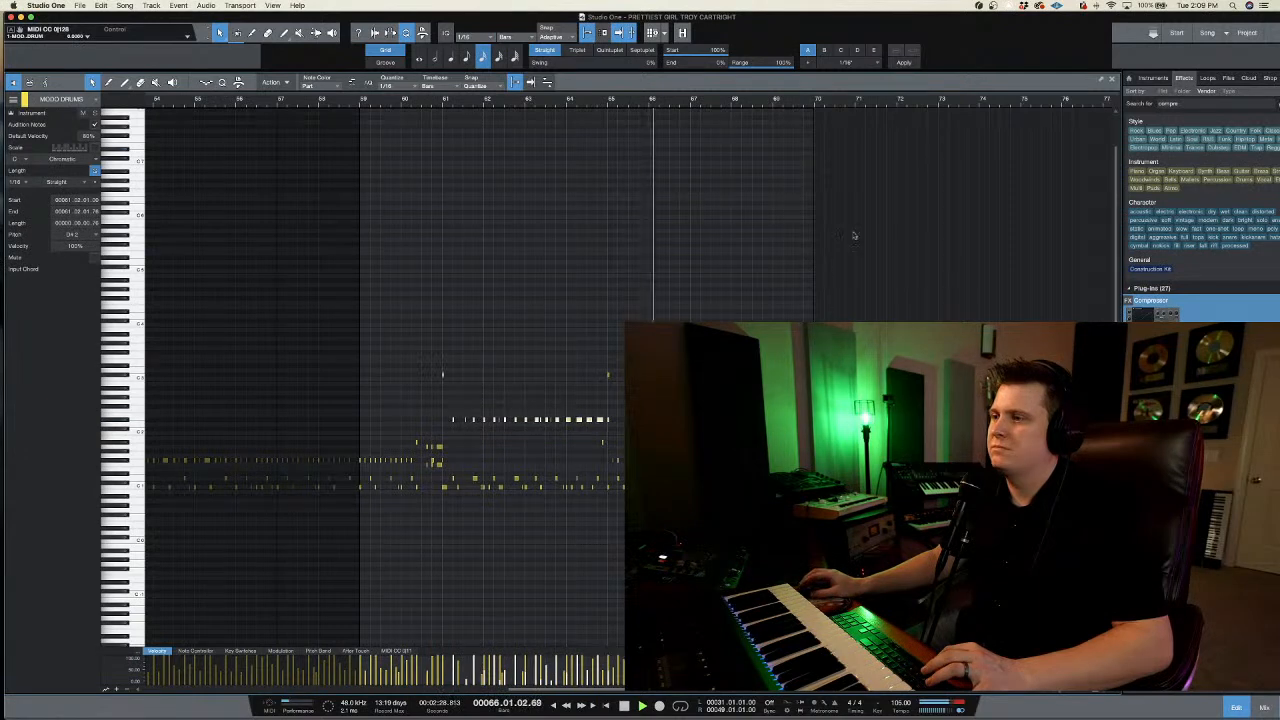
left_click(818, 276)
left_click_drag(800, 449, 580, 476)
left_click(905, 62)
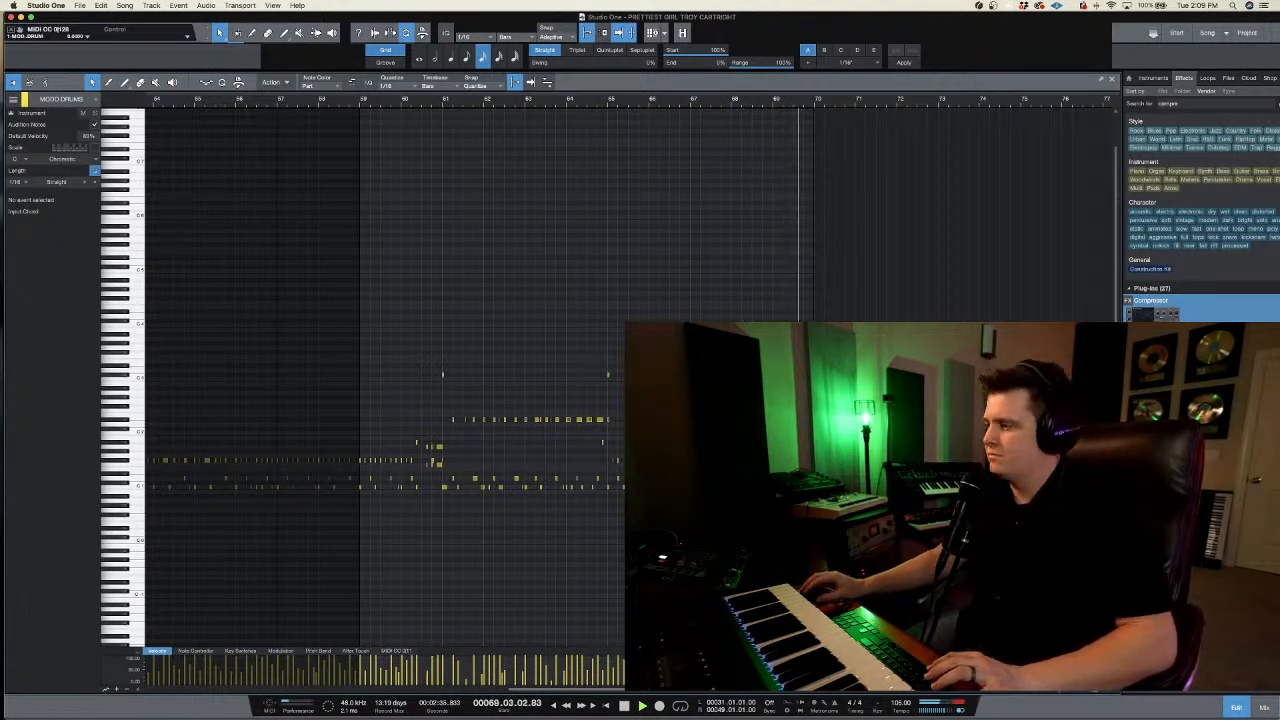
- Record a drum fill on the MODO DRUMS 3 track from 67.04.02 into bar 69
key("F2")
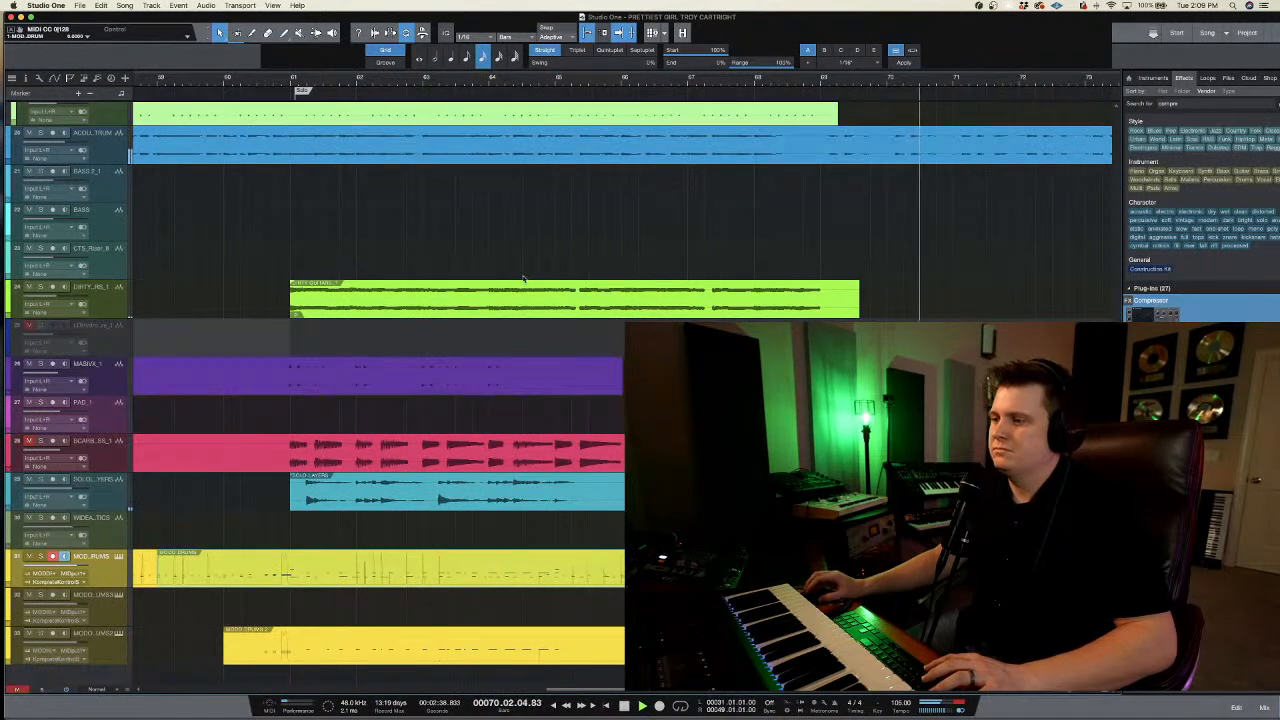
left_click(752, 86)
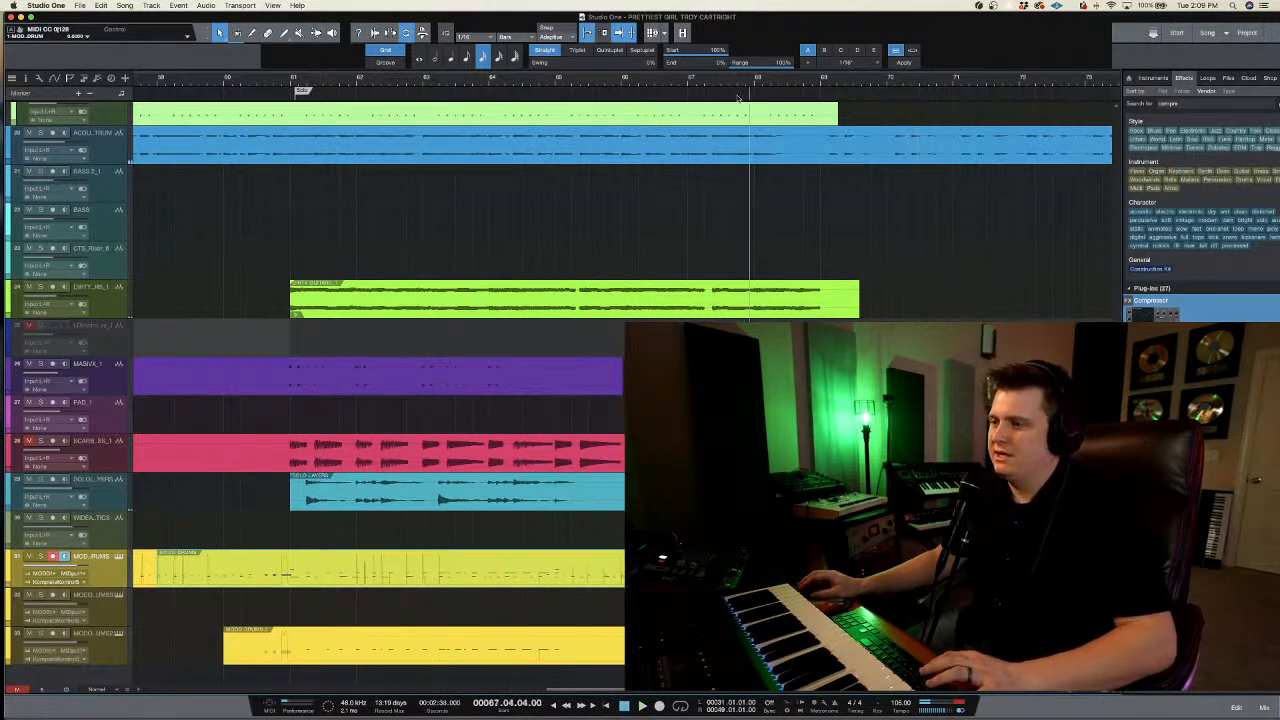
left_click(76, 605)
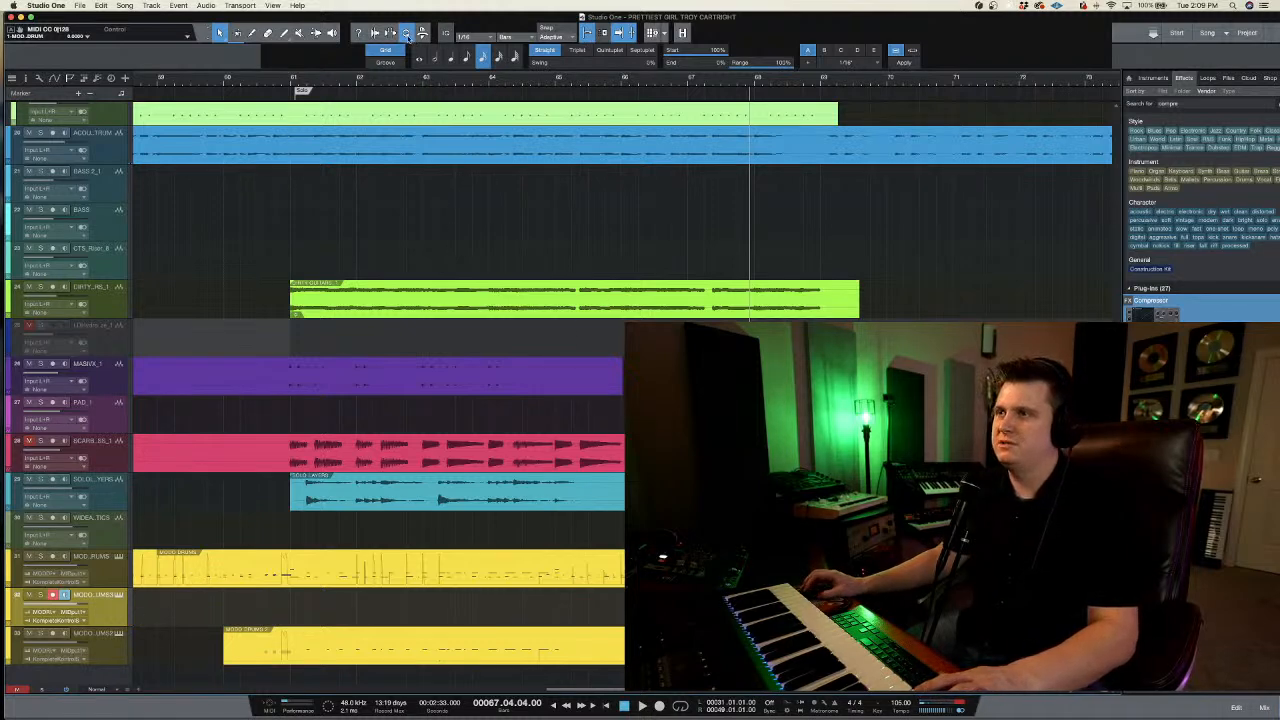
left_click(447, 34)
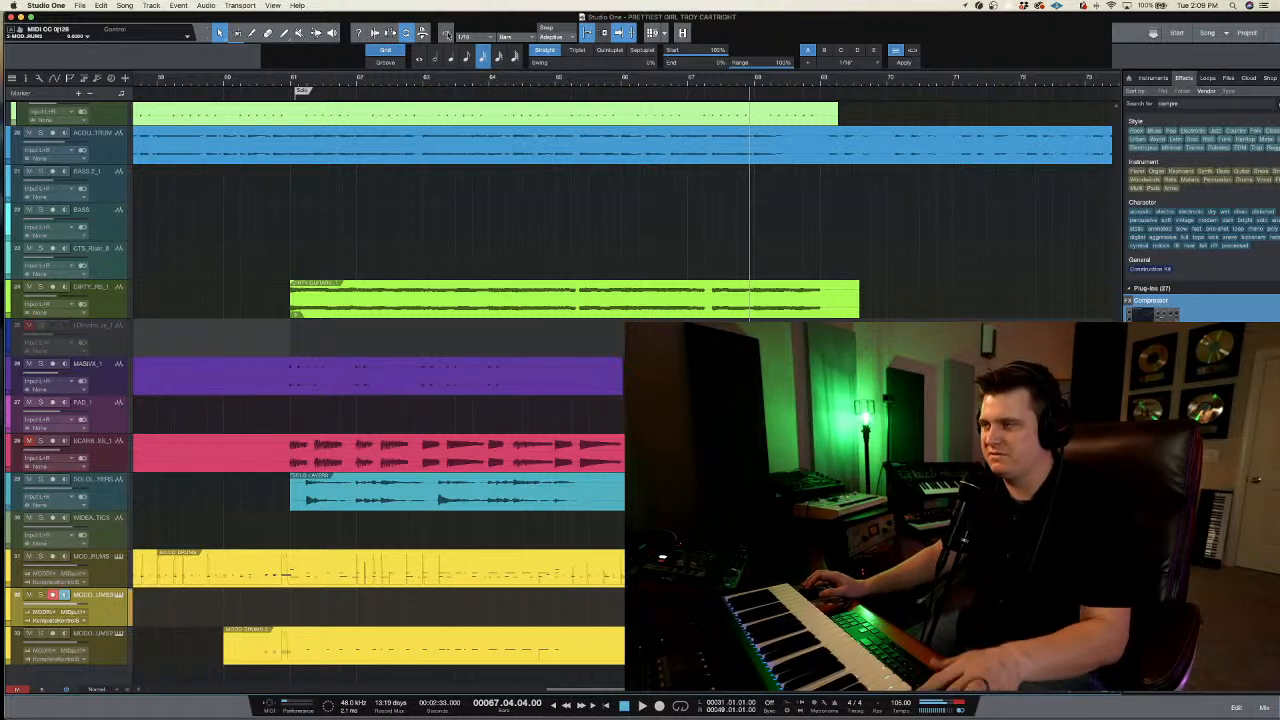
left_click(741, 87)
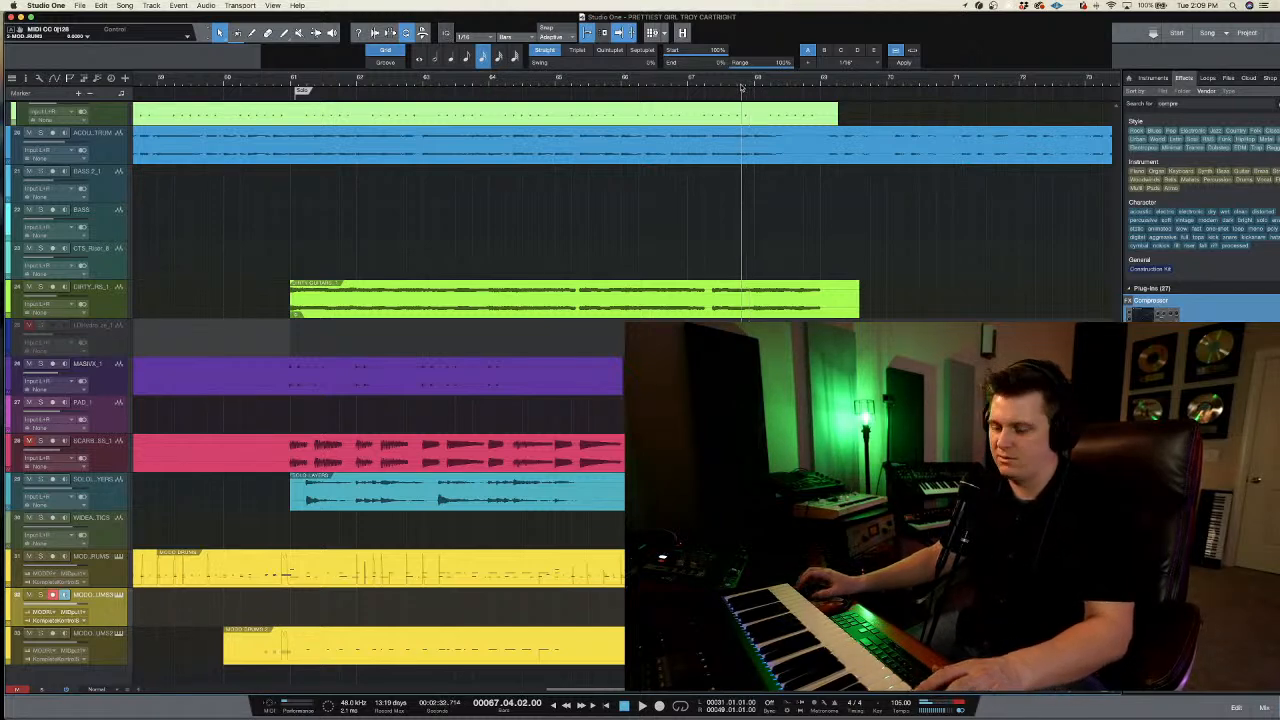
key("KP_Multiply")
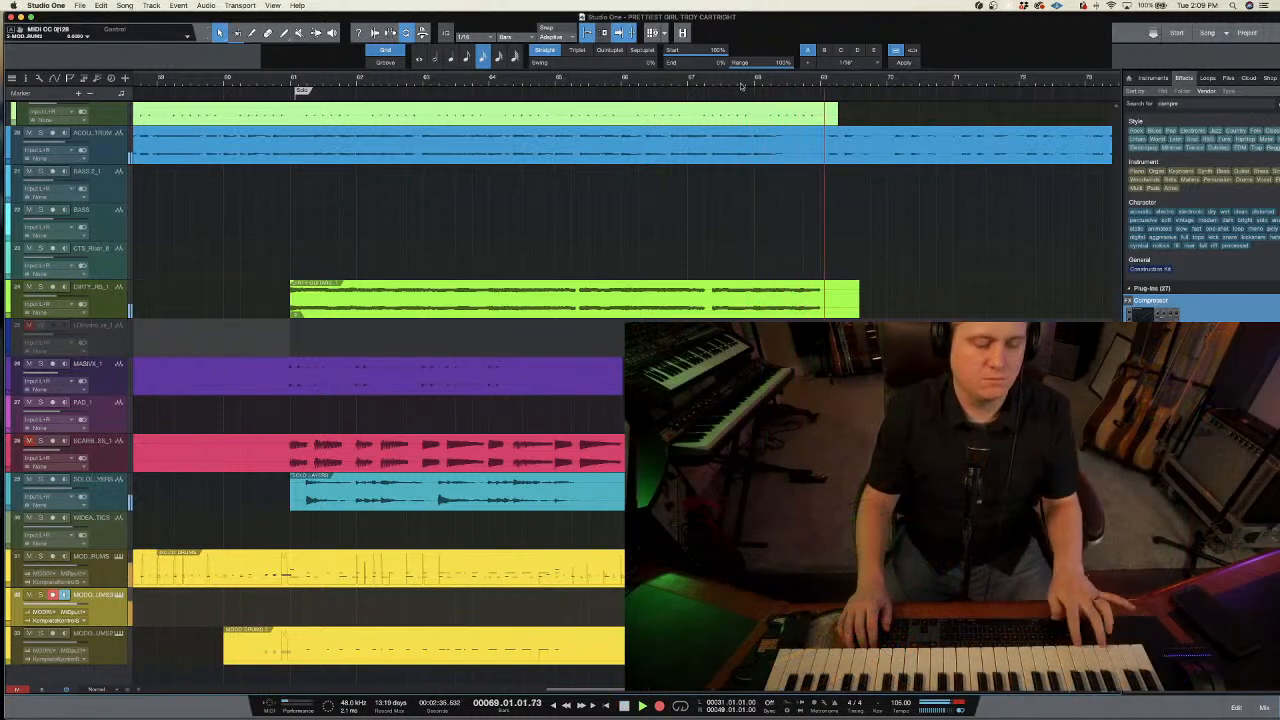
key("space")
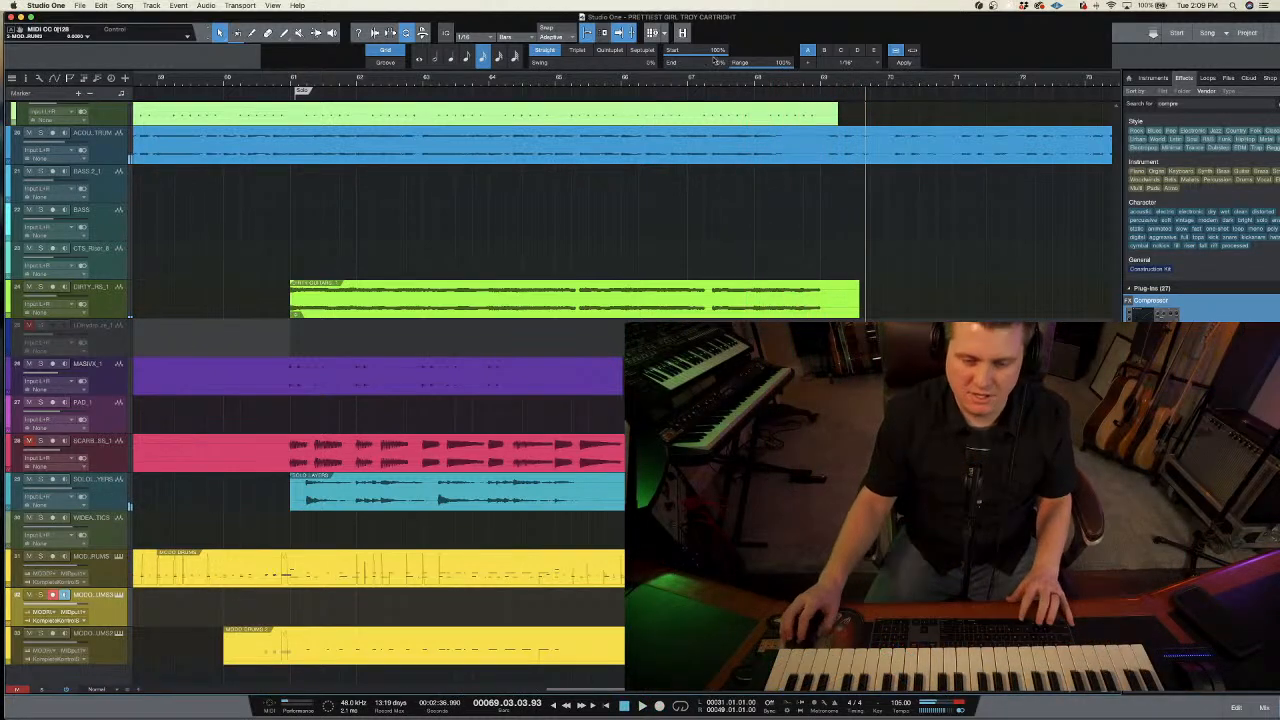
- Play back the new MODO DRUMS 3 fill from bar 68 and select all its notes in the note editor
left_click(754, 85)
key("space")
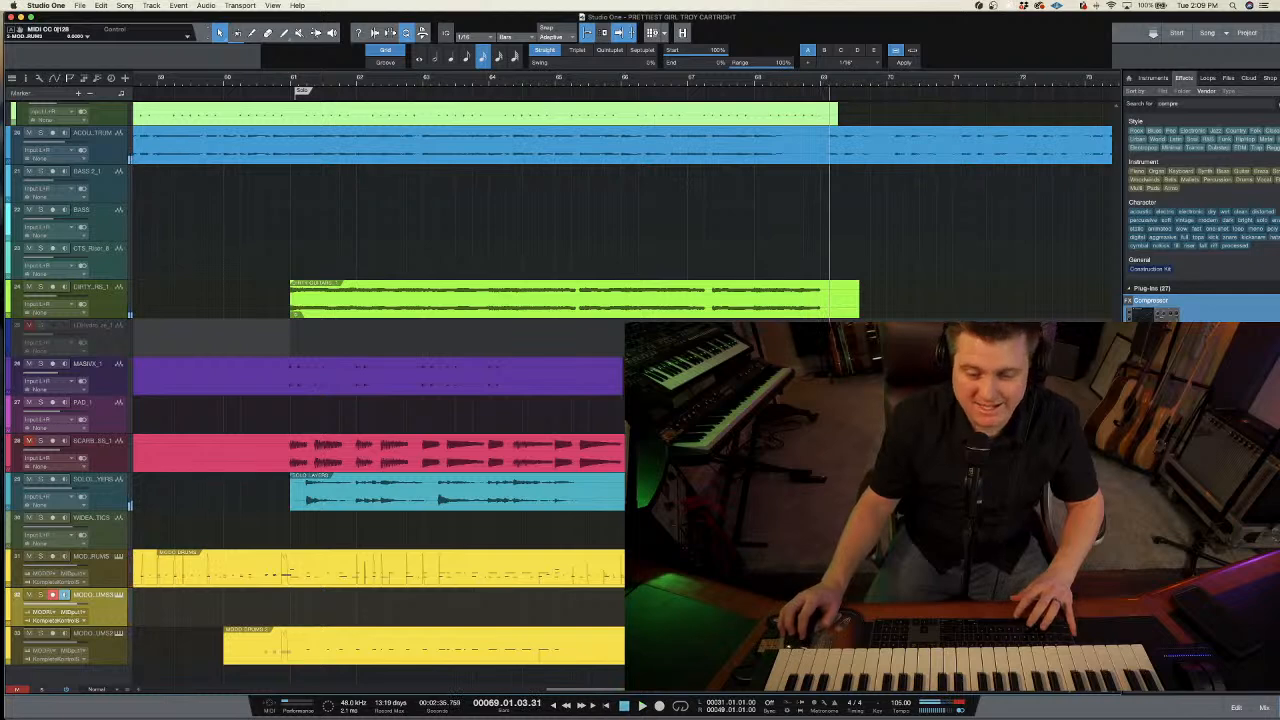
key("F2")
key("super+a")
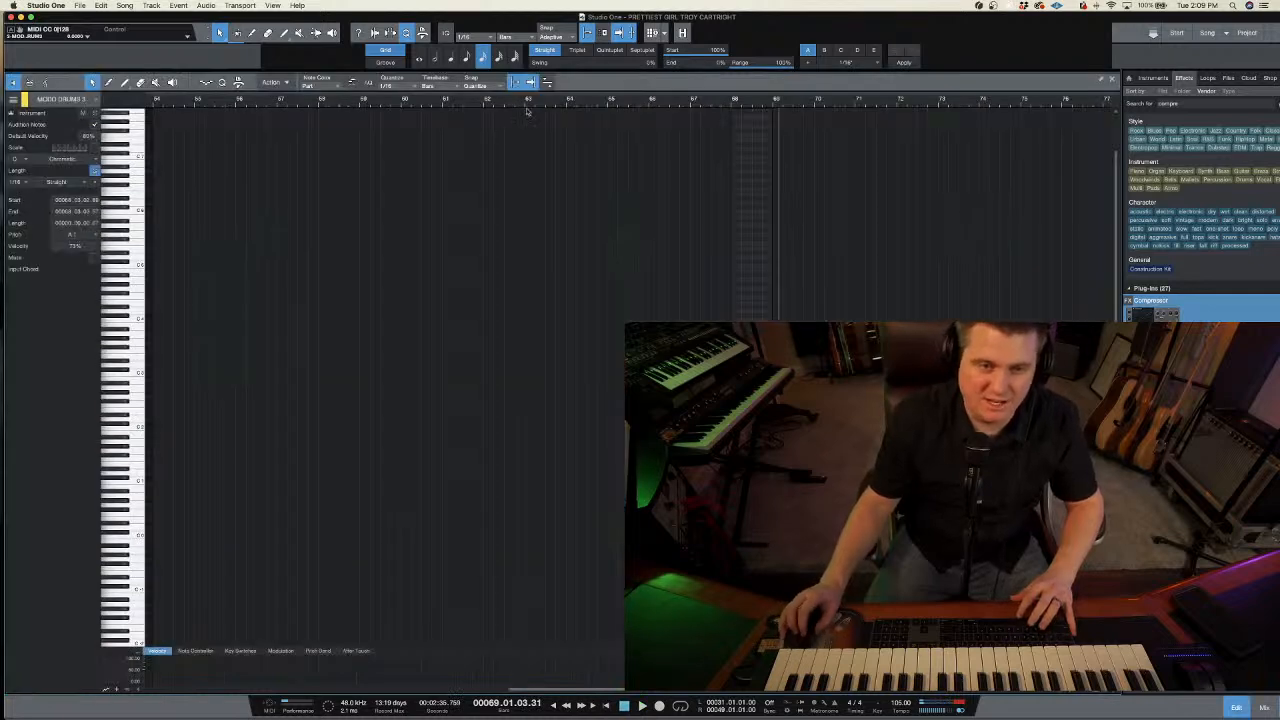
key("space")
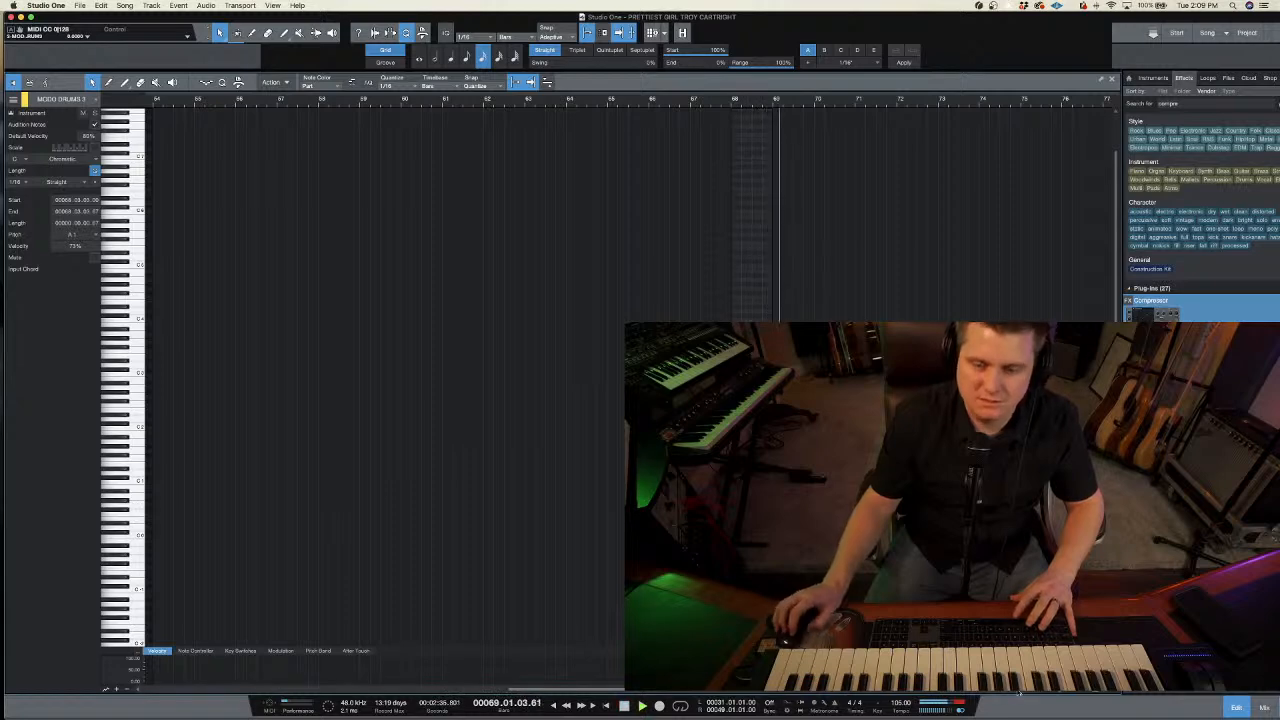
key("F2")
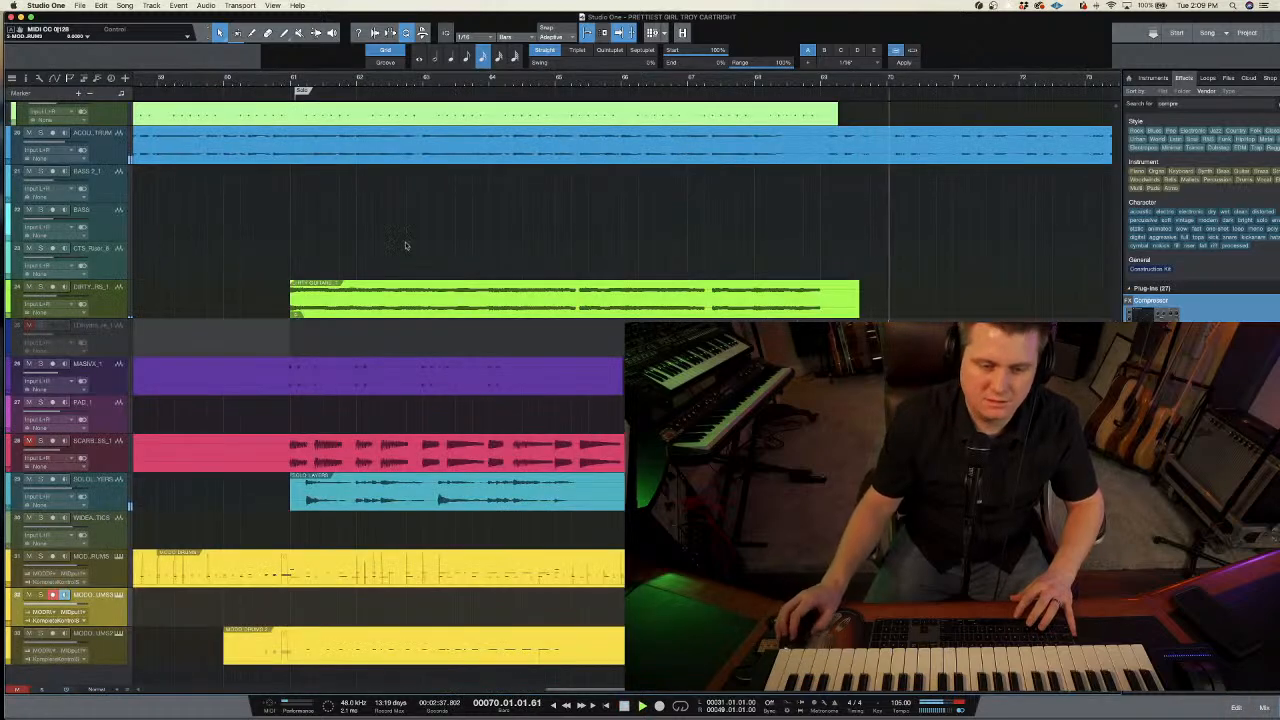
key("space")
- Solo the three MODO DRUMS tracks and play the arrangement from the chorus at 20.04.01
left_click_drag(405, 79, 405, 55)
scroll(499, 384, "left", 5)
scroll(499, 384, "left", 5)
left_click(378, 84)
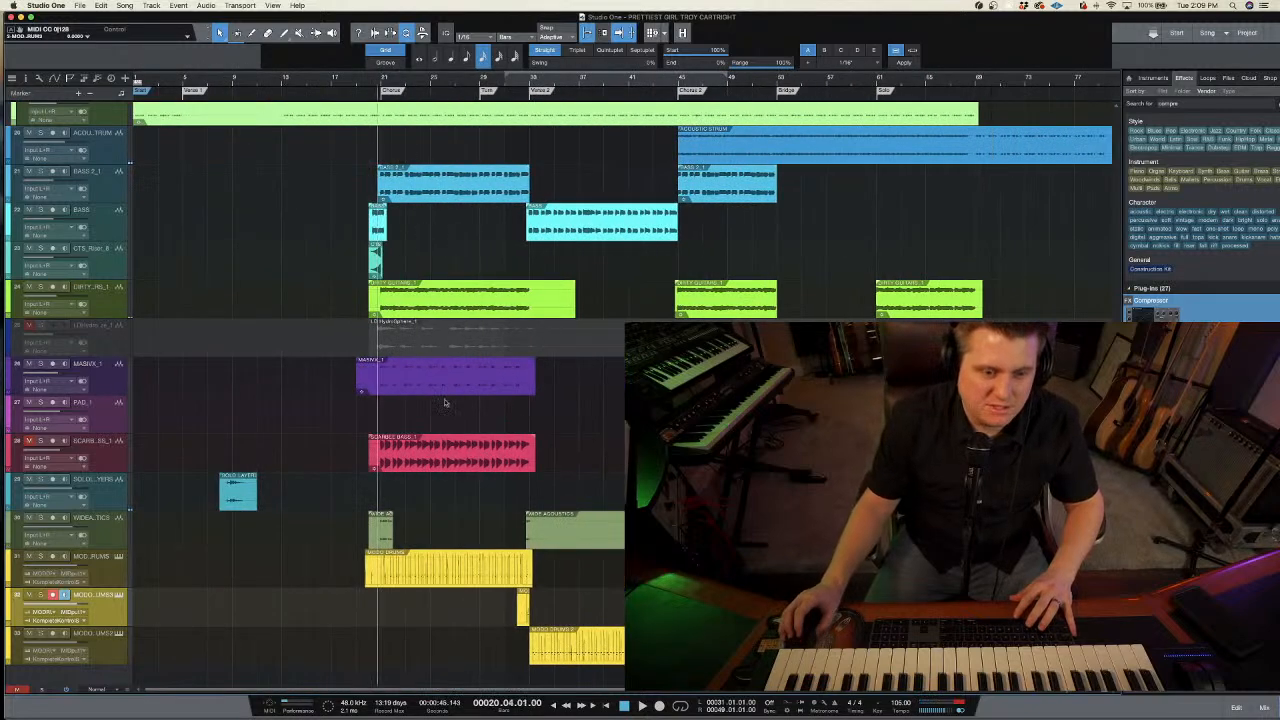
left_click(40, 556)
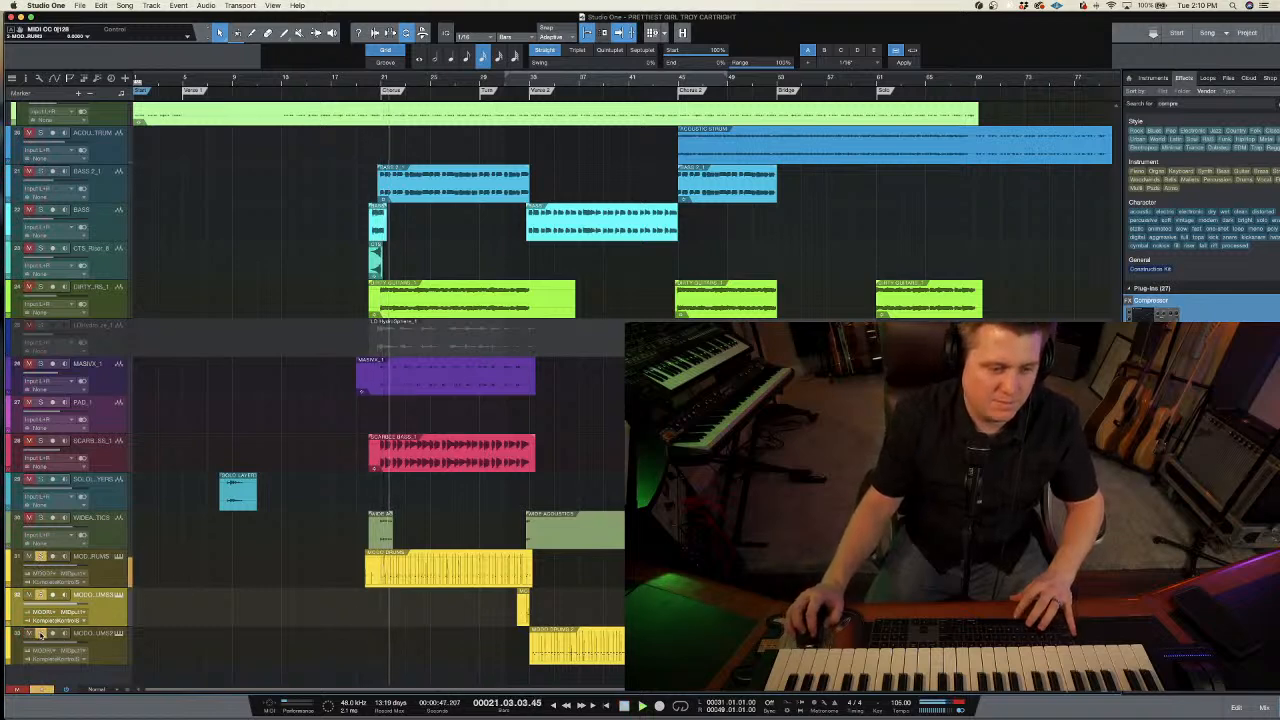
- Show the mixer beneath the arrangement, look through its channels and reduce its height
left_click(1264, 707)
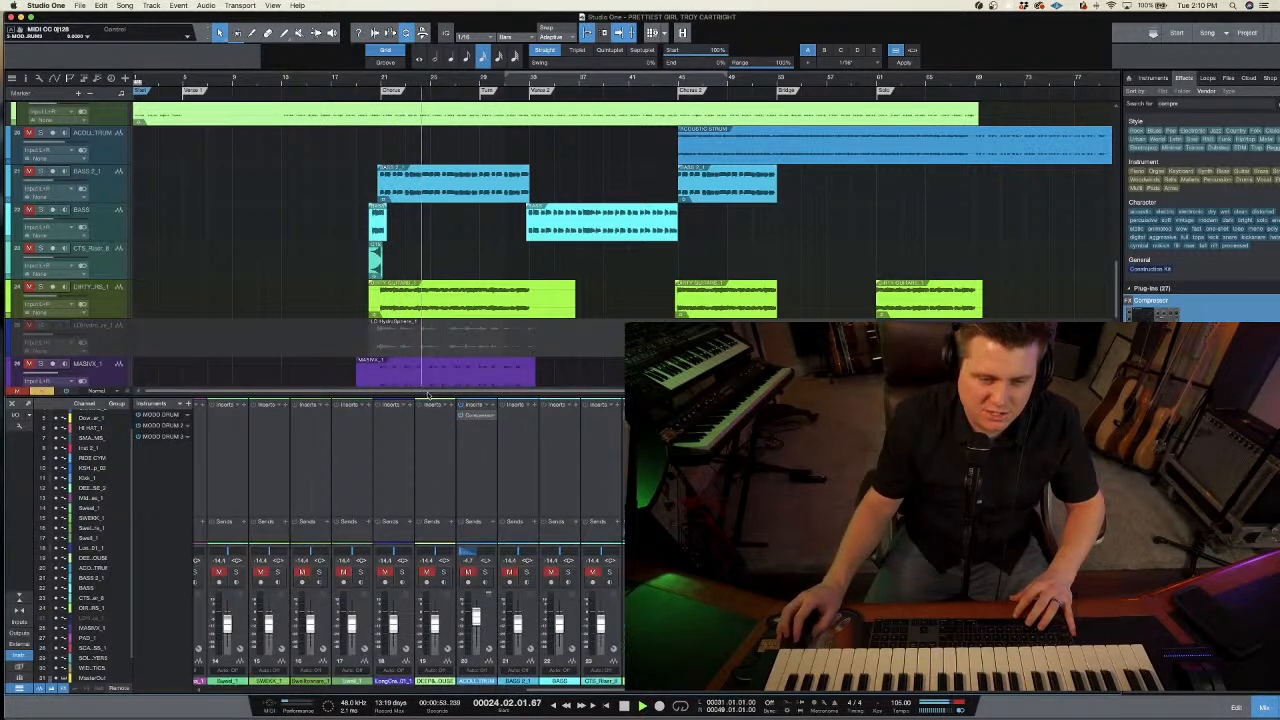
scroll(270, 523, "left", 10)
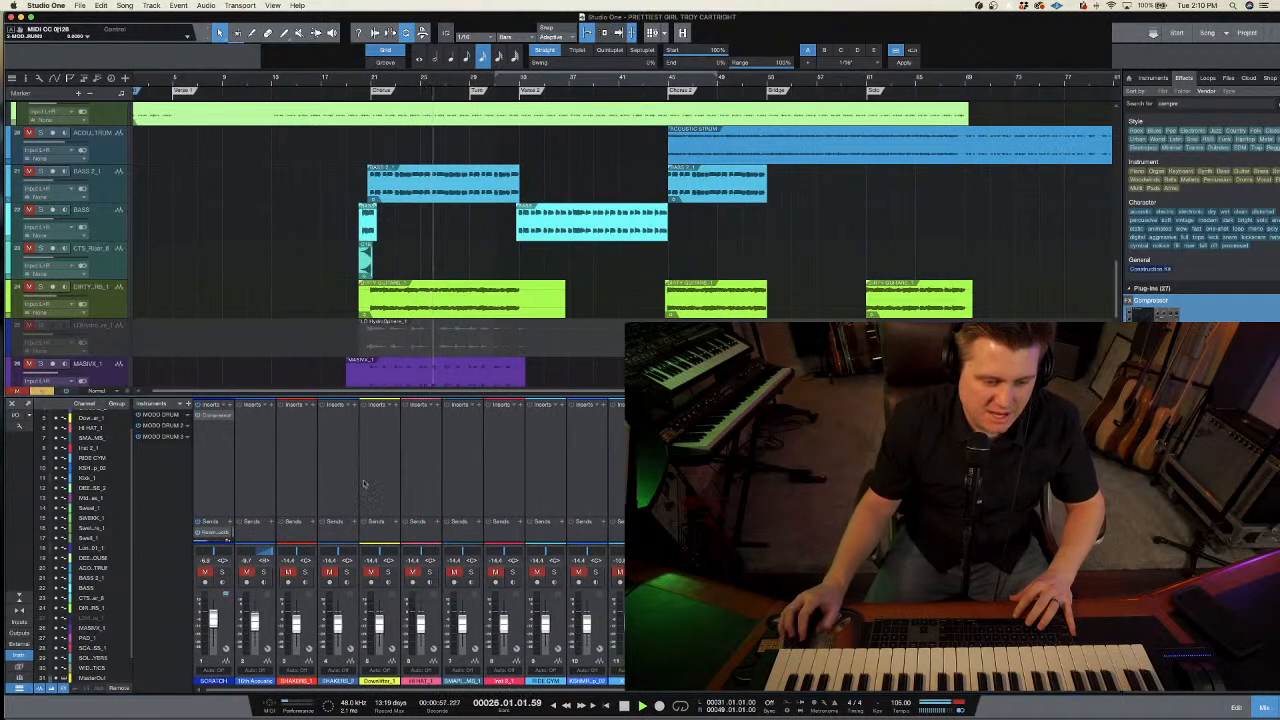
scroll(533, 498, "right", 10)
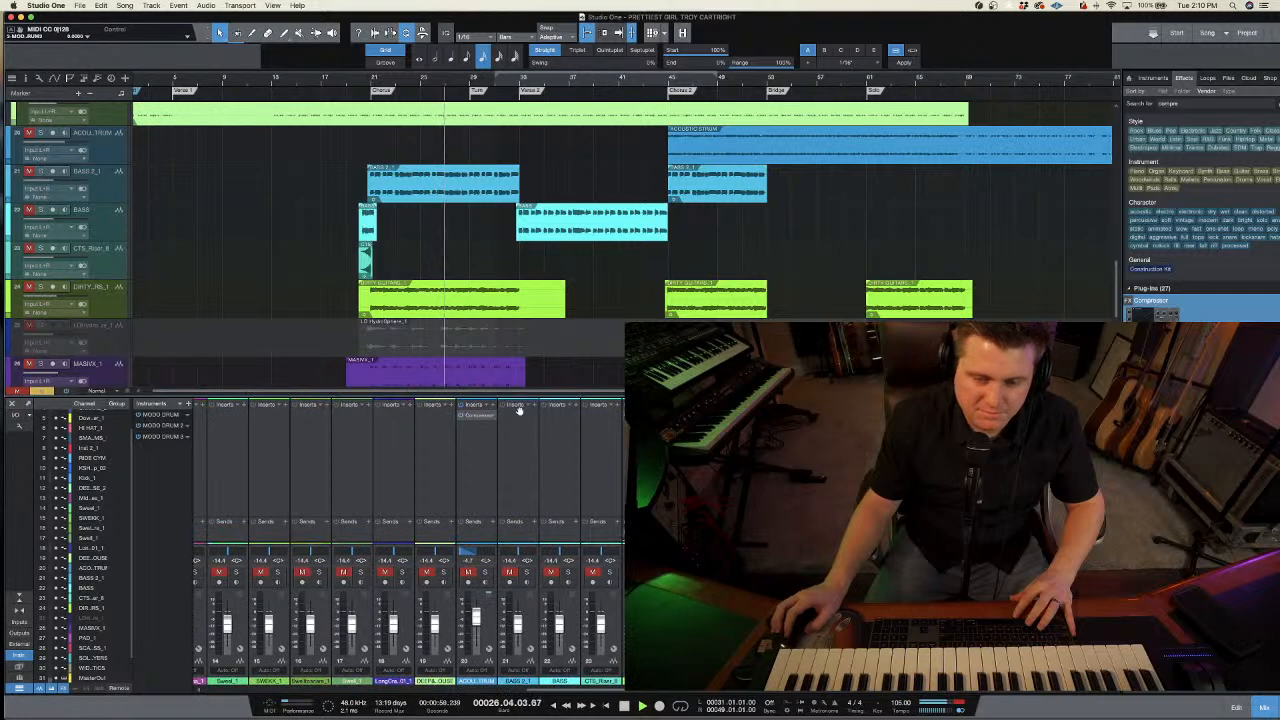
left_click_drag(518, 396, 519, 472)
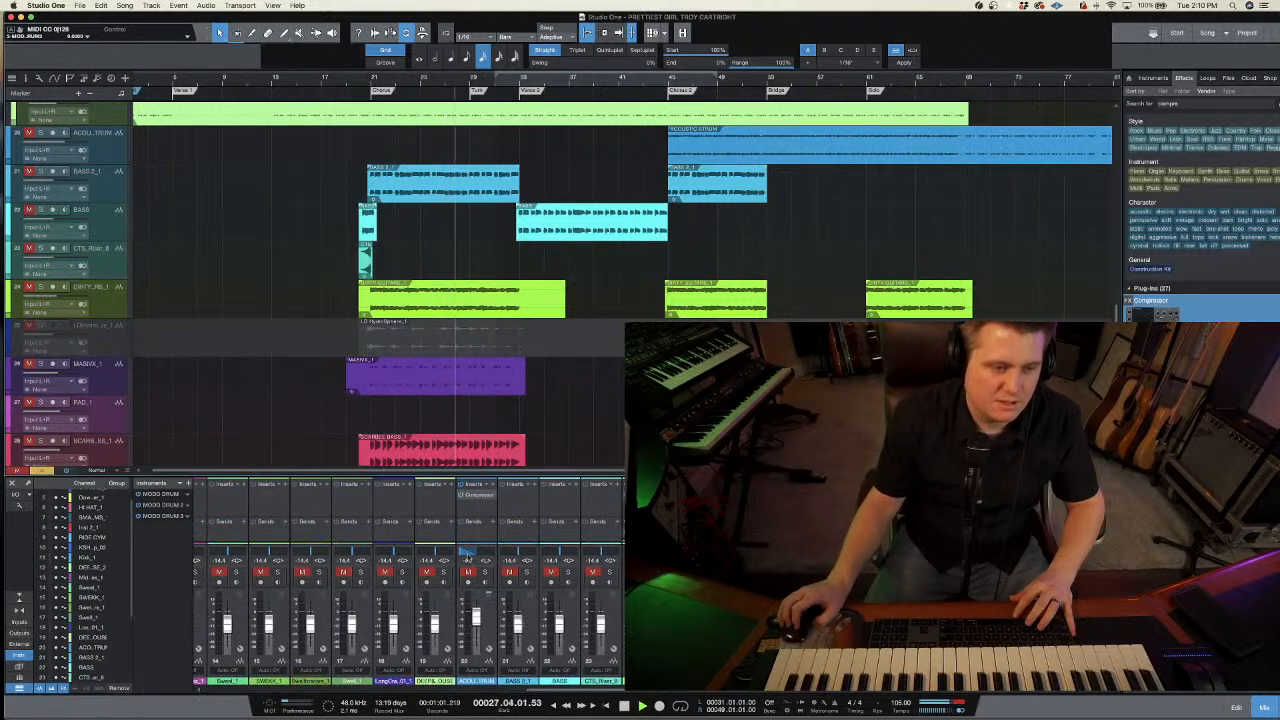
- Hide the mixer and look through the Model and Customize pages of the Rock Custom kit in the first MODO DRUM instrument
key("F3")
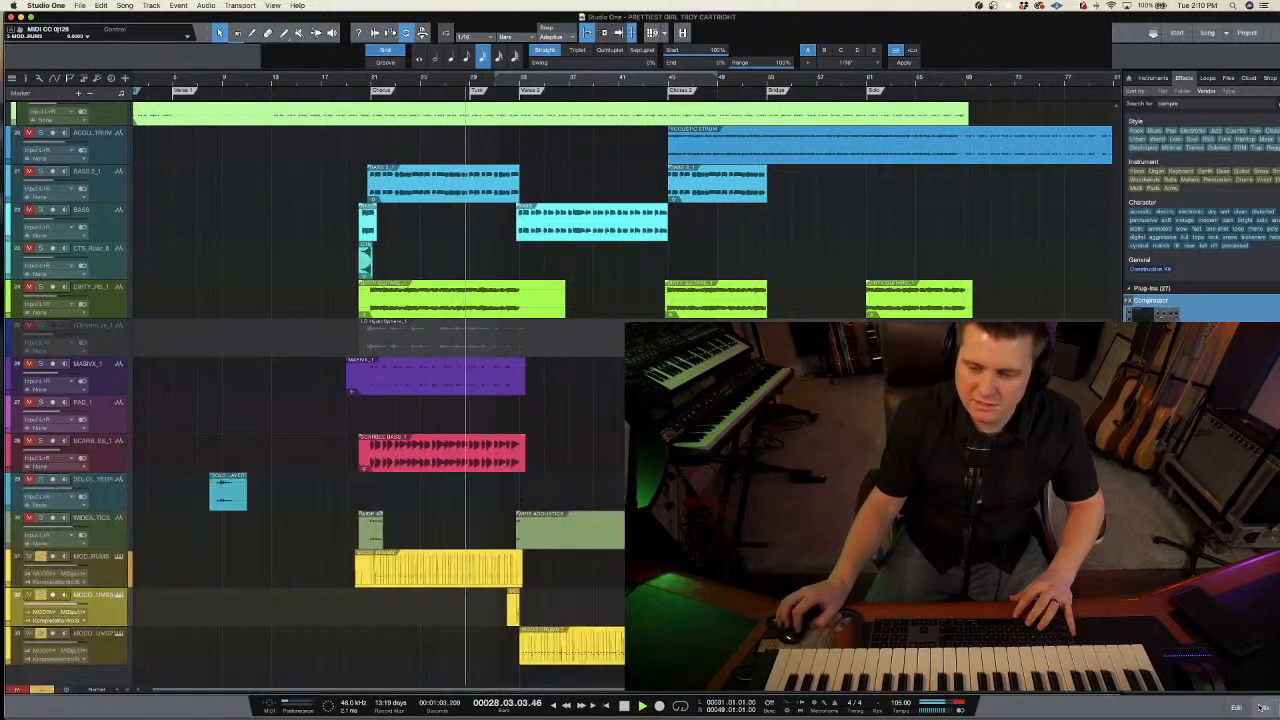
left_click(108, 568)
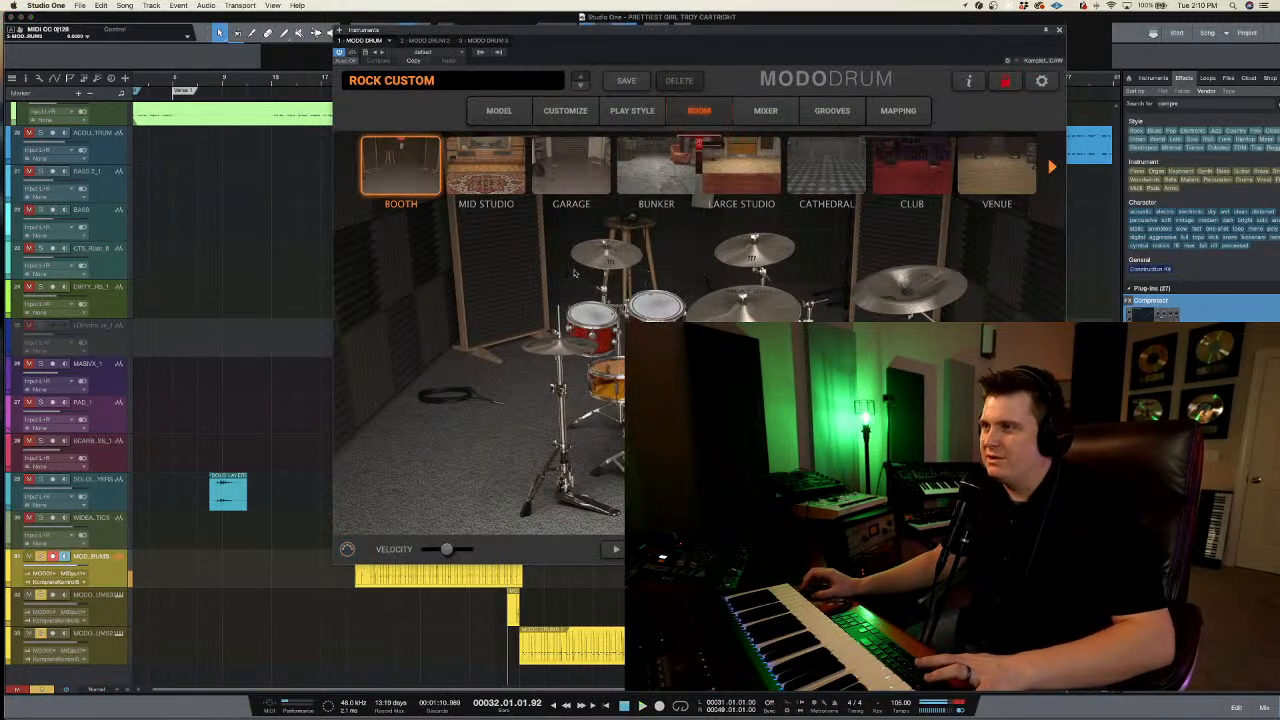
left_click(503, 110)
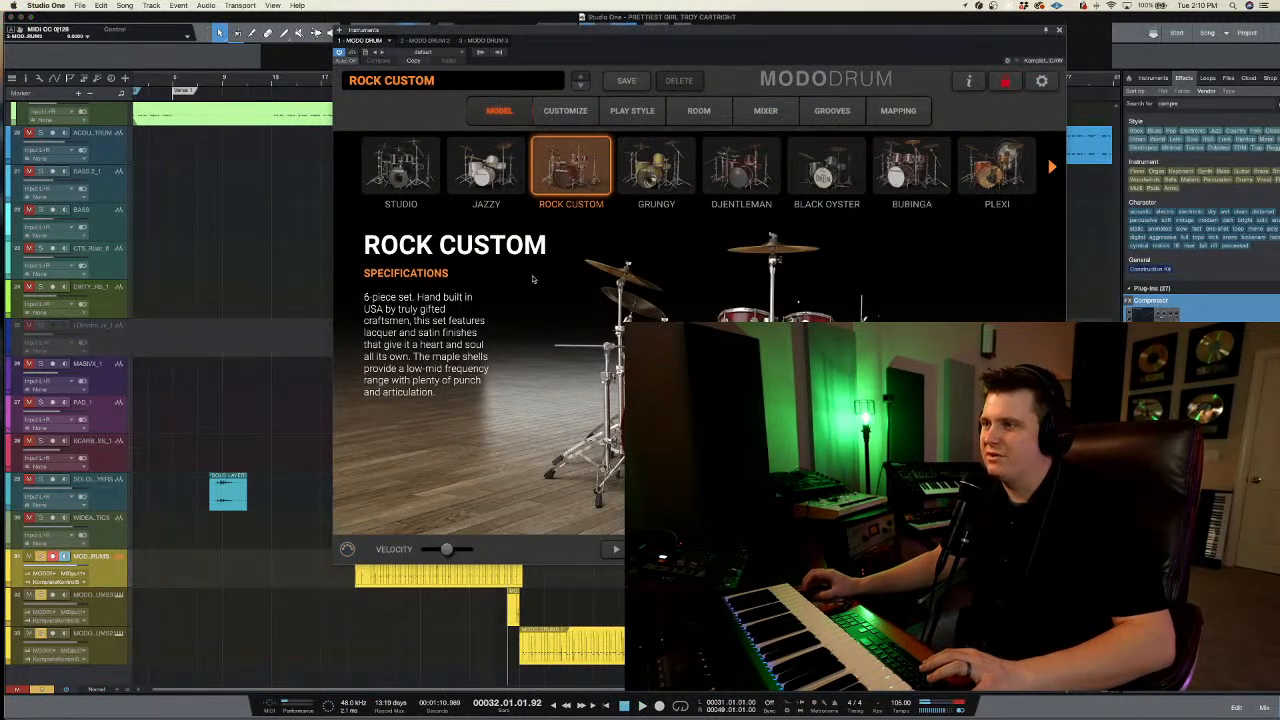
left_click(563, 111)
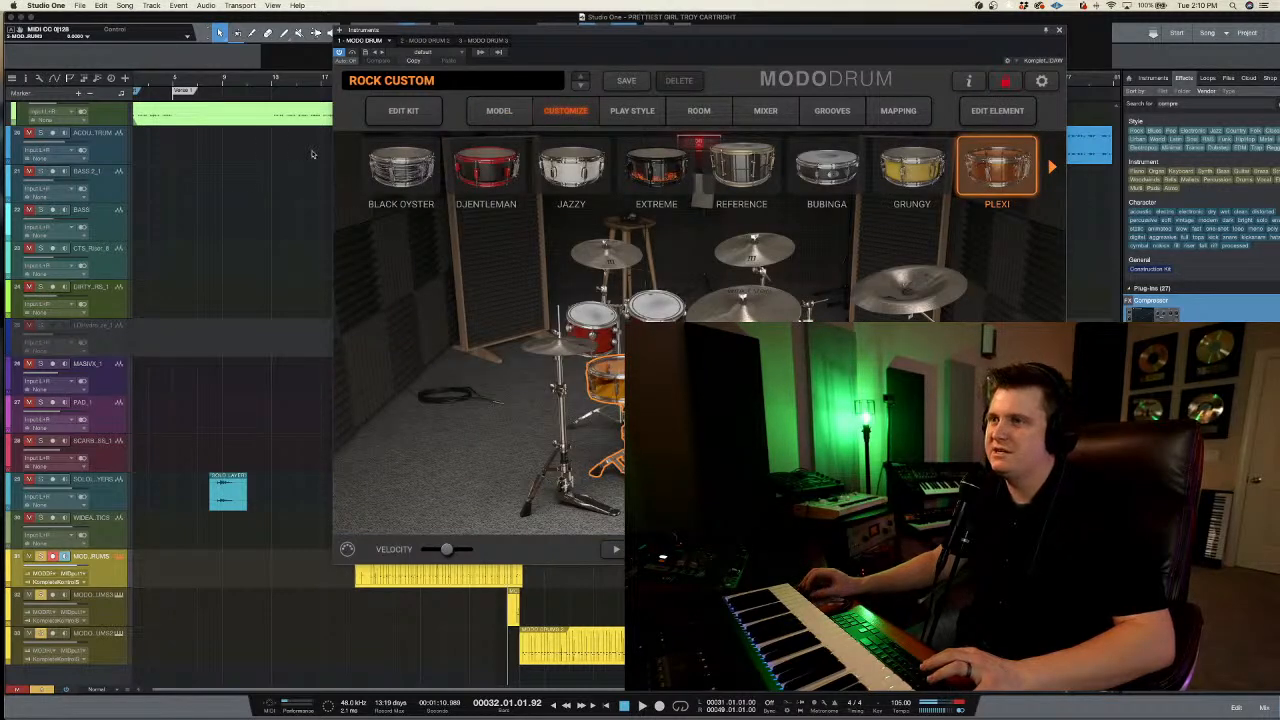
left_click_drag(406, 35, 351, 70)
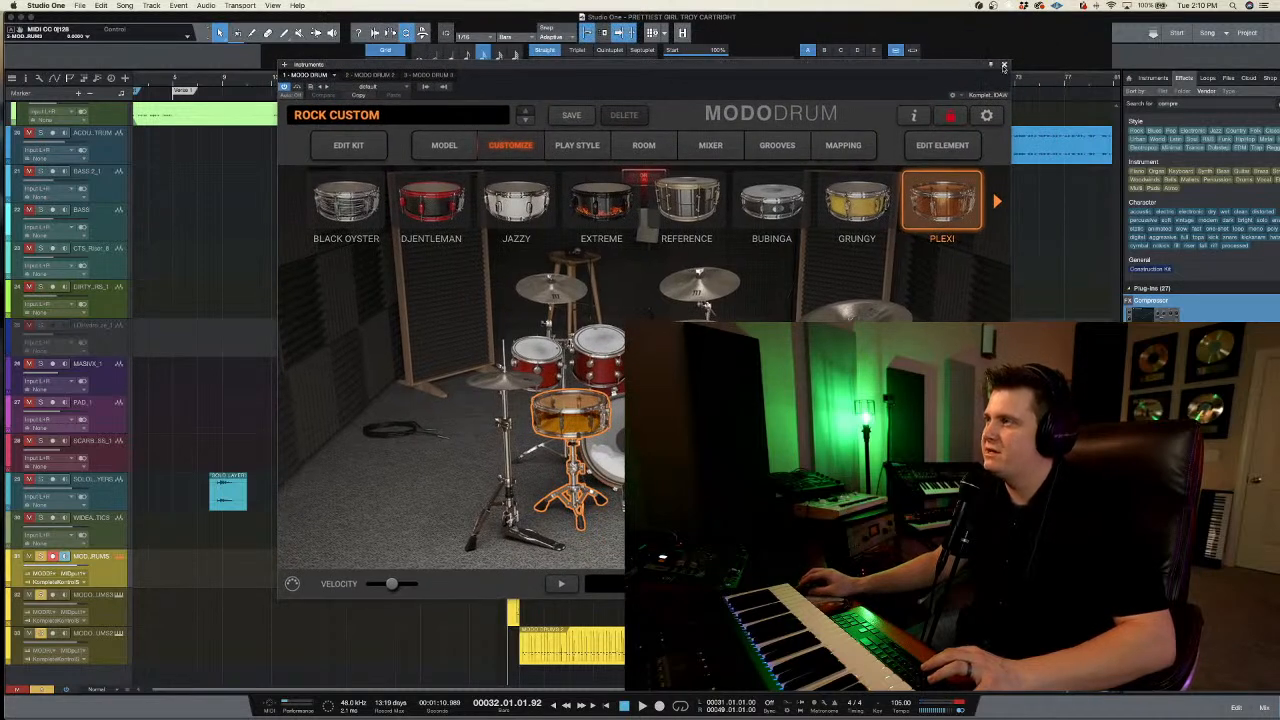
left_click(1004, 66)
- Locate the end of the chorus at 32.02.01 and play the soloed drum tracks into Verse 2
left_click(369, 82)
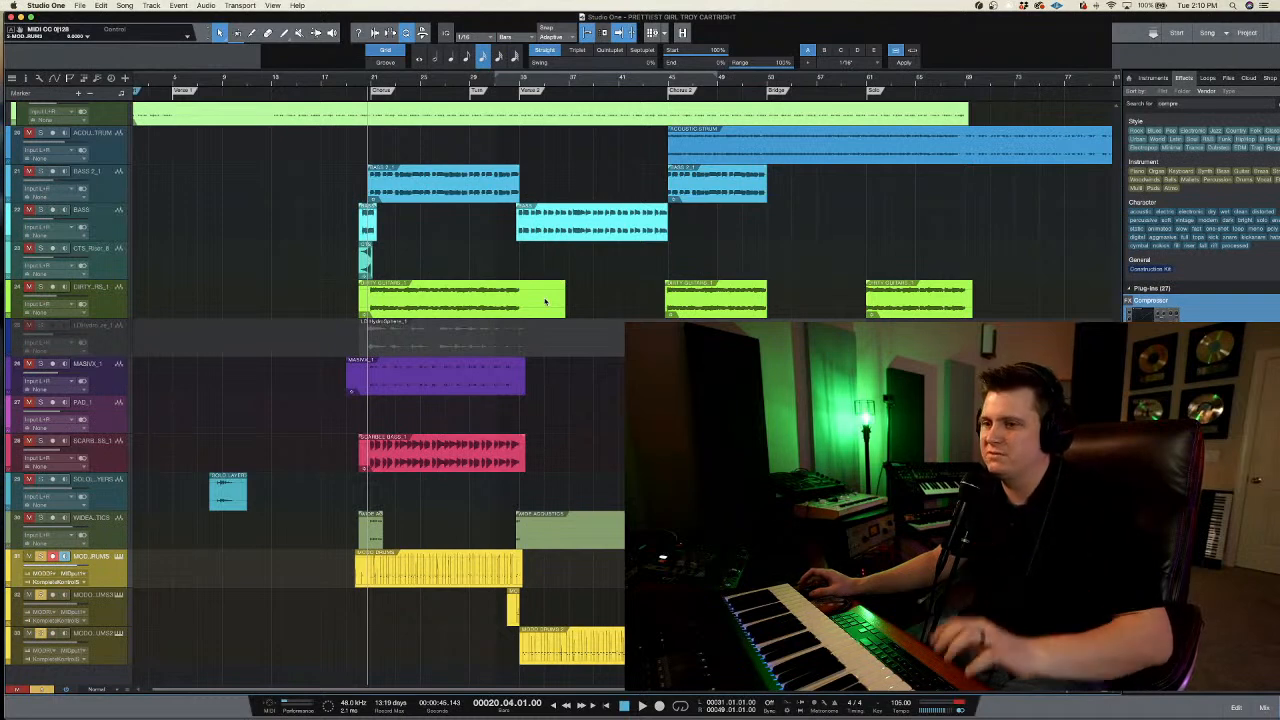
left_click(445, 83)
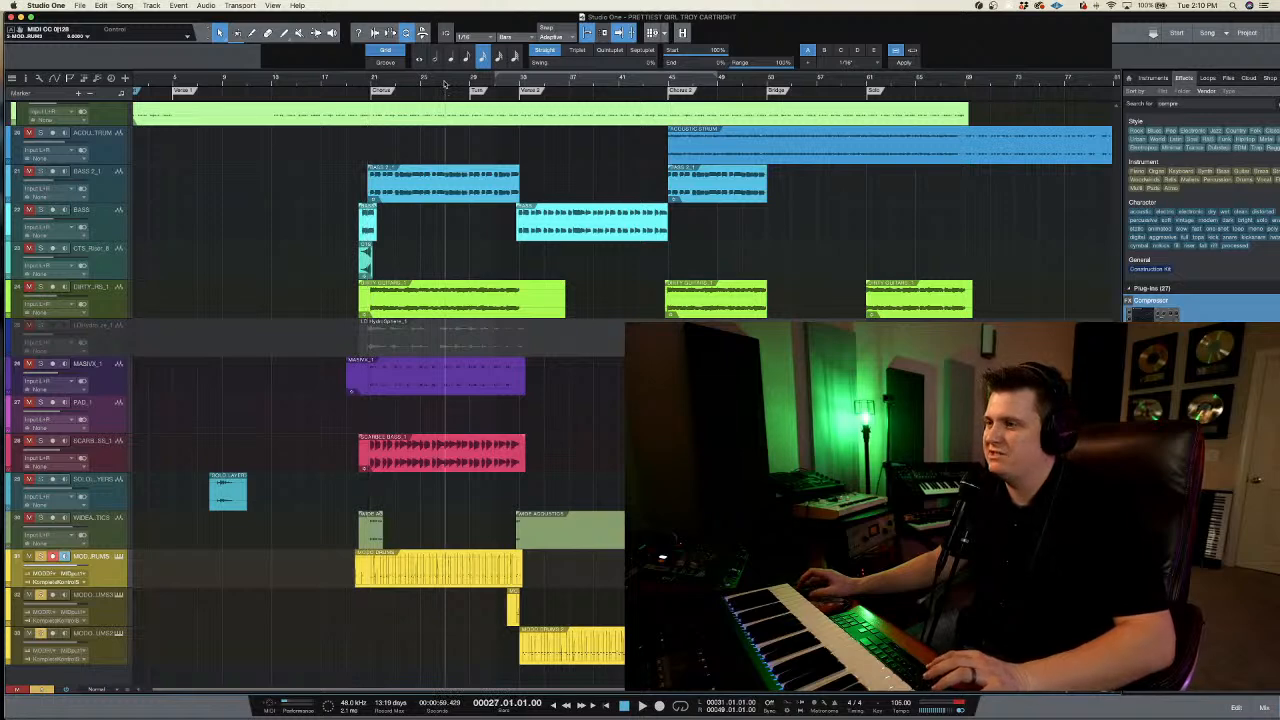
left_click(498, 85)
left_click(523, 87)
left_click(511, 90)
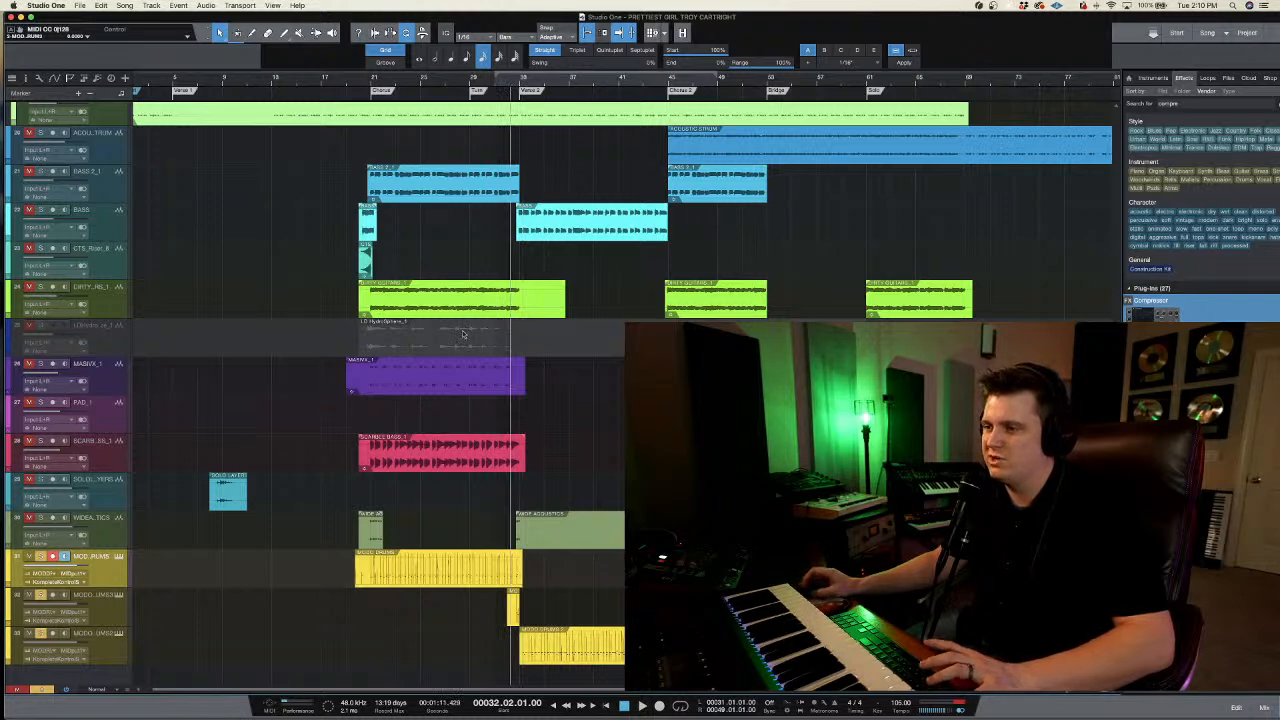
key("space")
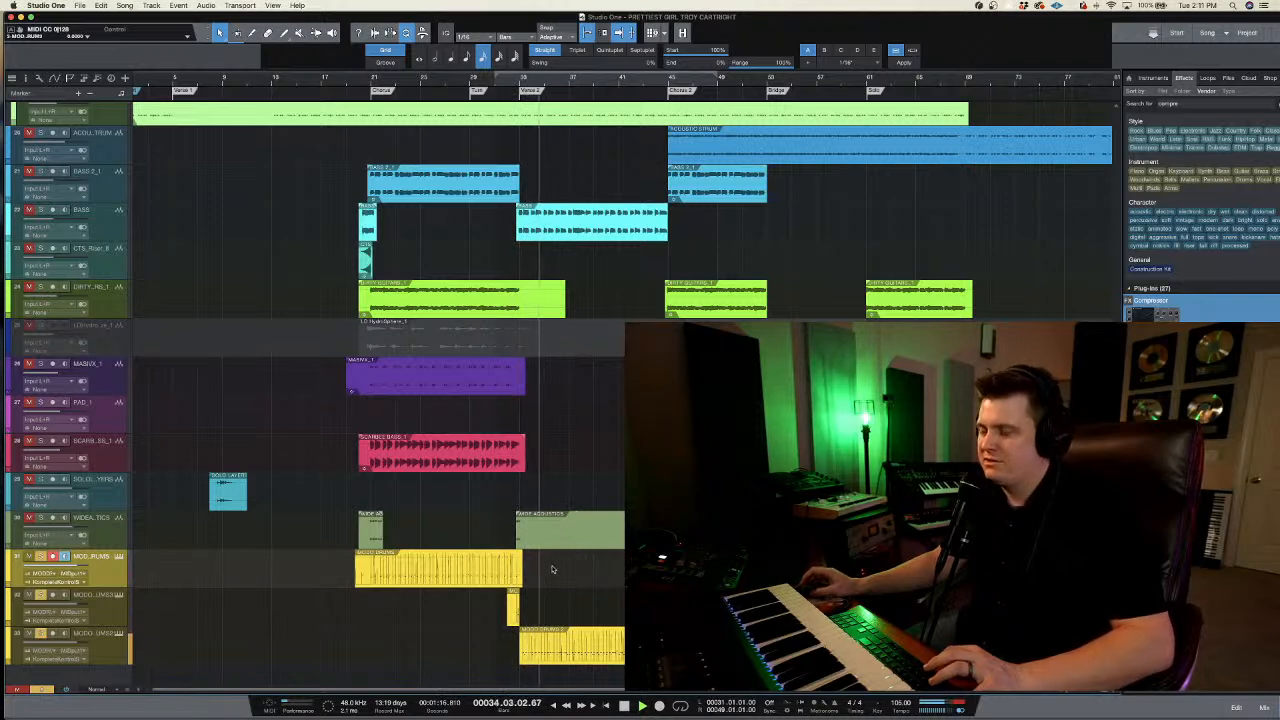
- Try the Cathedral room in the first MODO DRUM instrument, set the room to Large Studio, and close the instrument
left_click(64, 557)
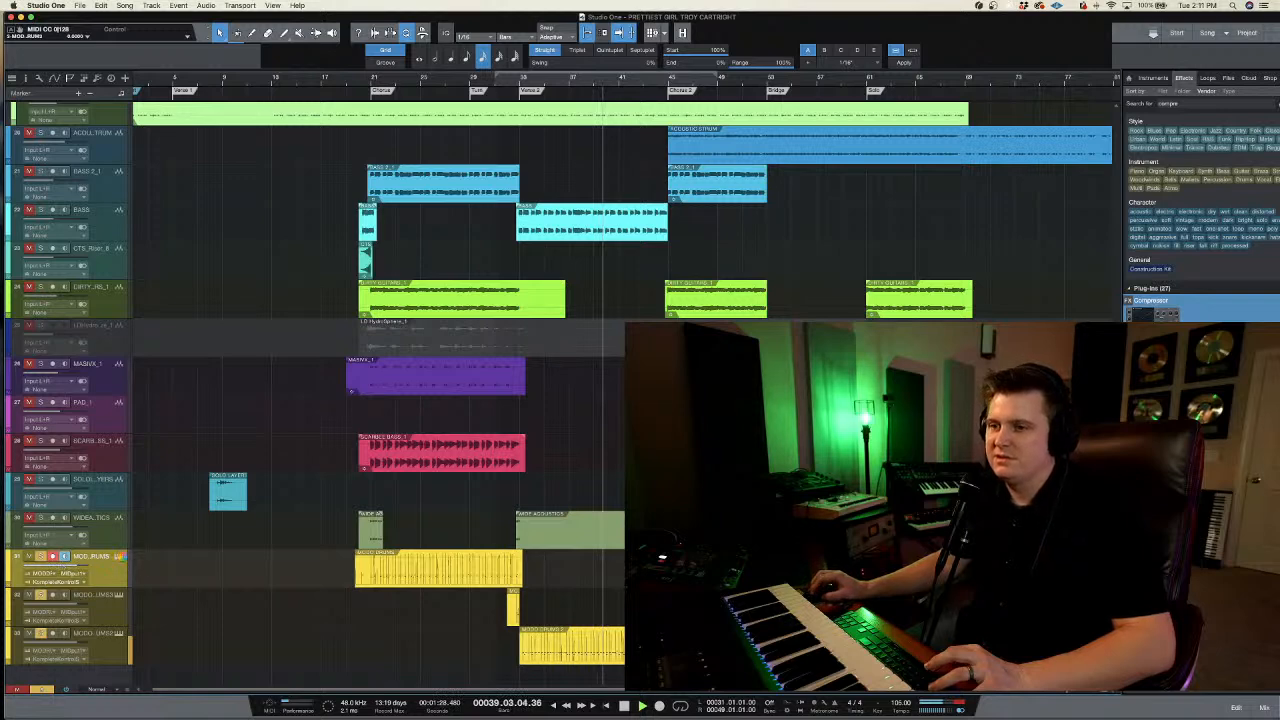
left_click(121, 557)
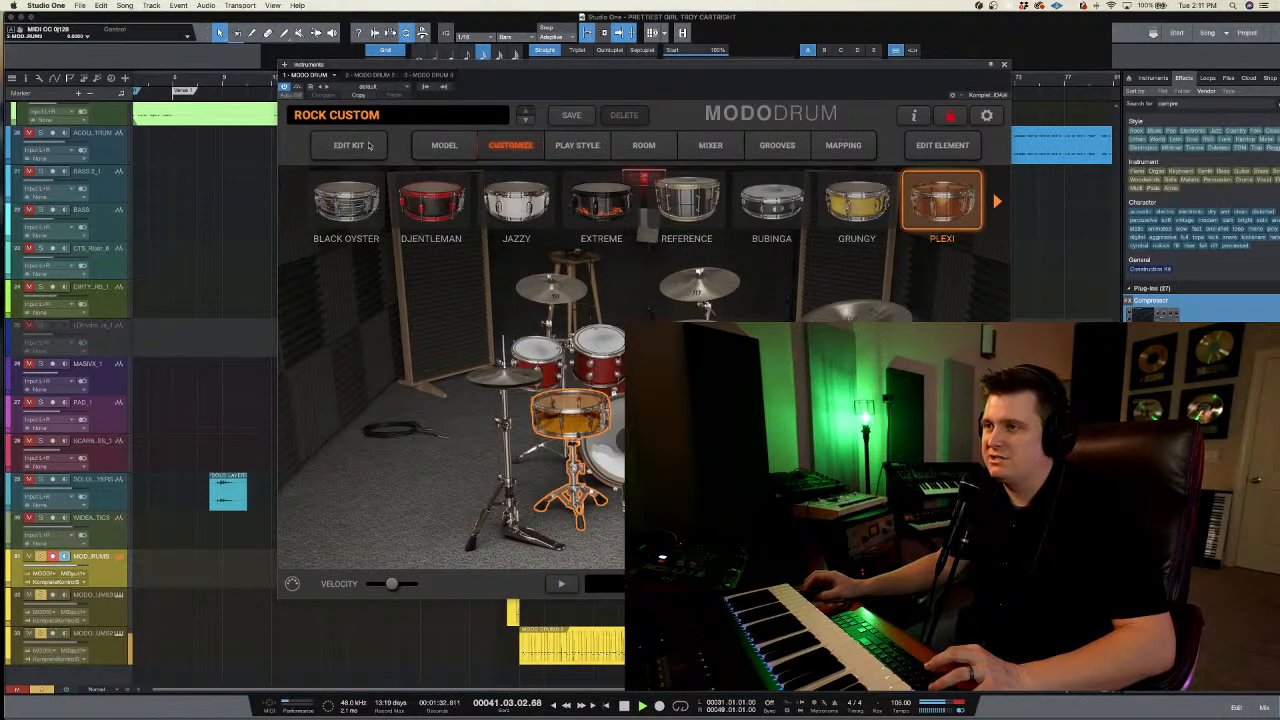
left_click(712, 146)
left_click(446, 148)
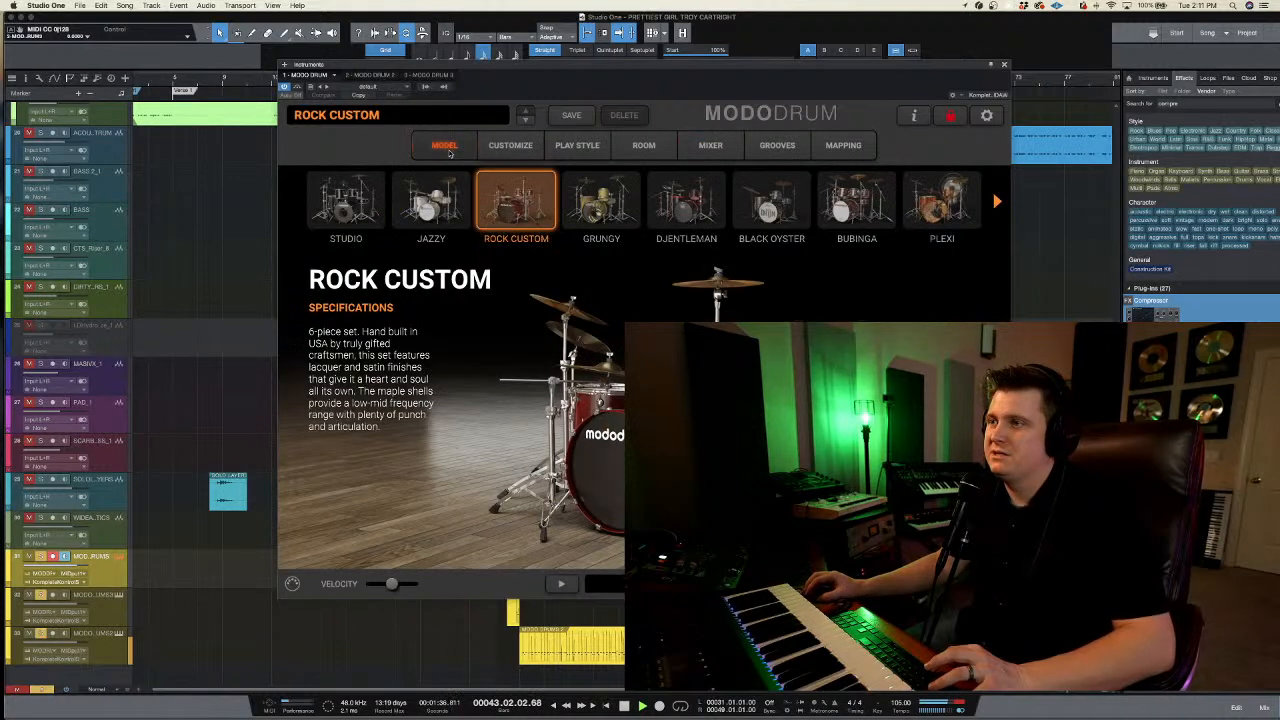
left_click(670, 147)
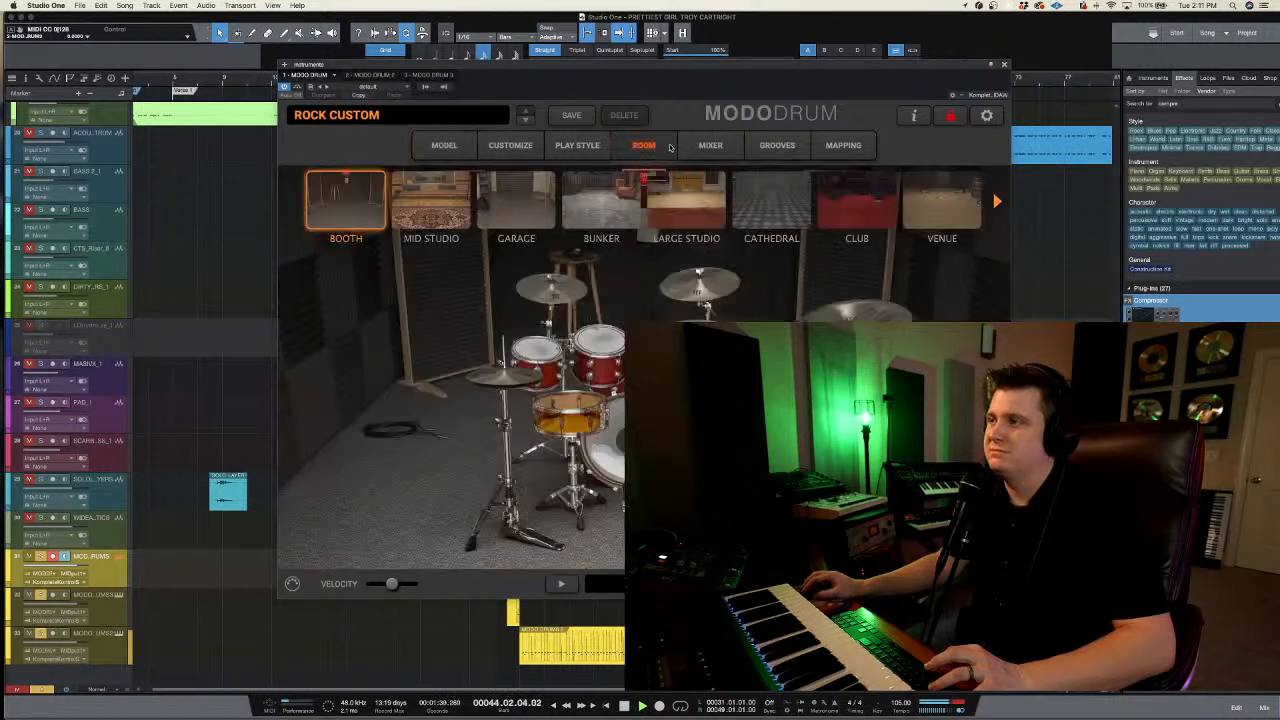
left_click(770, 203)
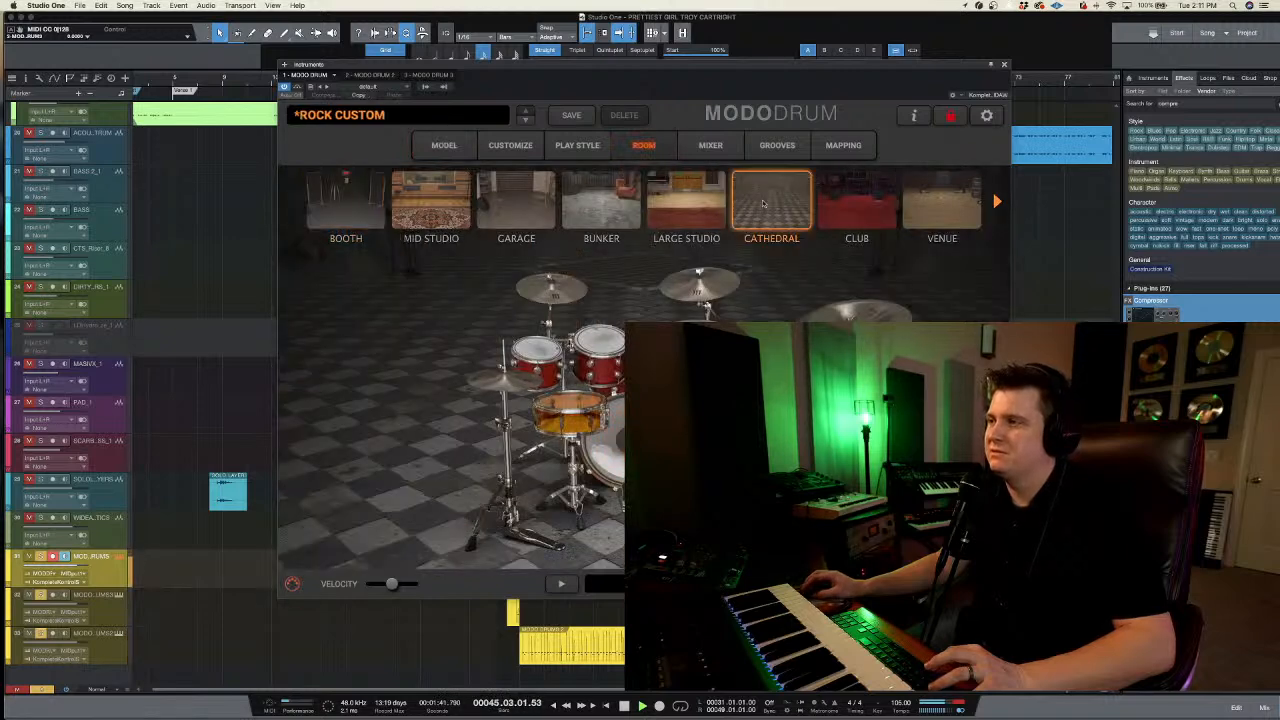
left_click(709, 204)
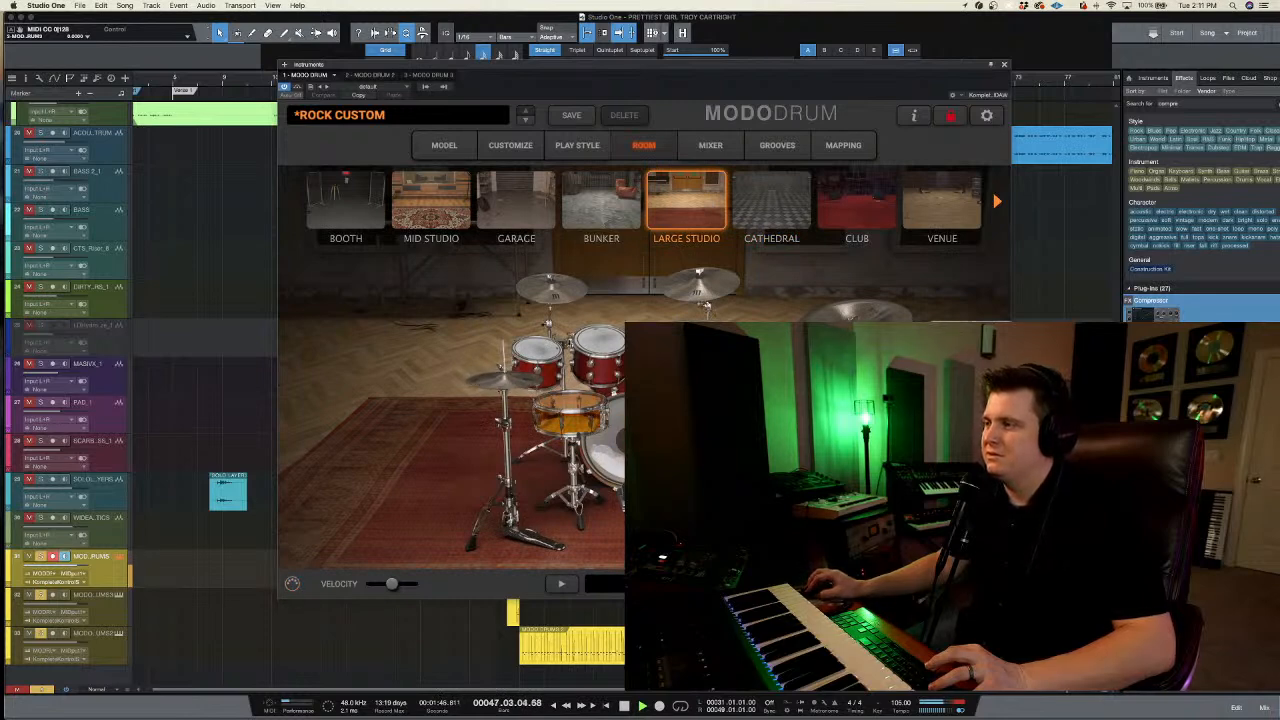
left_click(1004, 65)
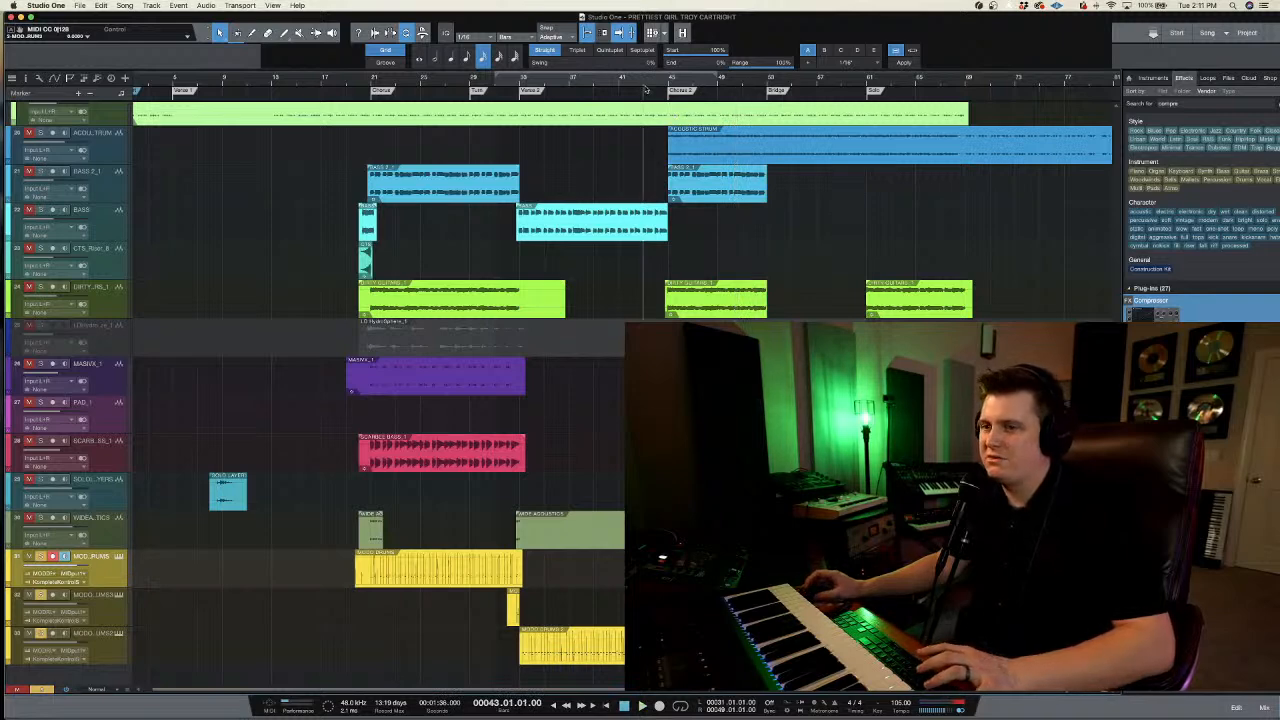
- Play the drums from bar 43 into Chorus 2 and unsolo the three MODO DRUMS tracks
key("space")
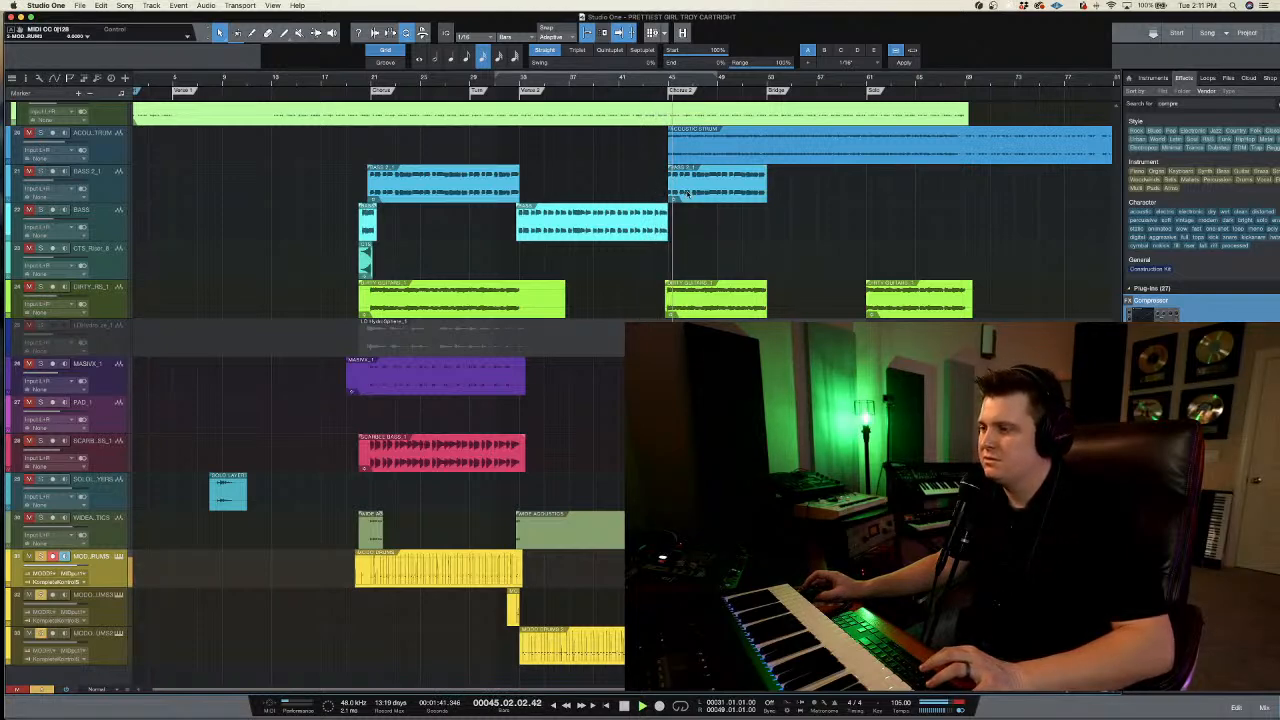
left_click(645, 87)
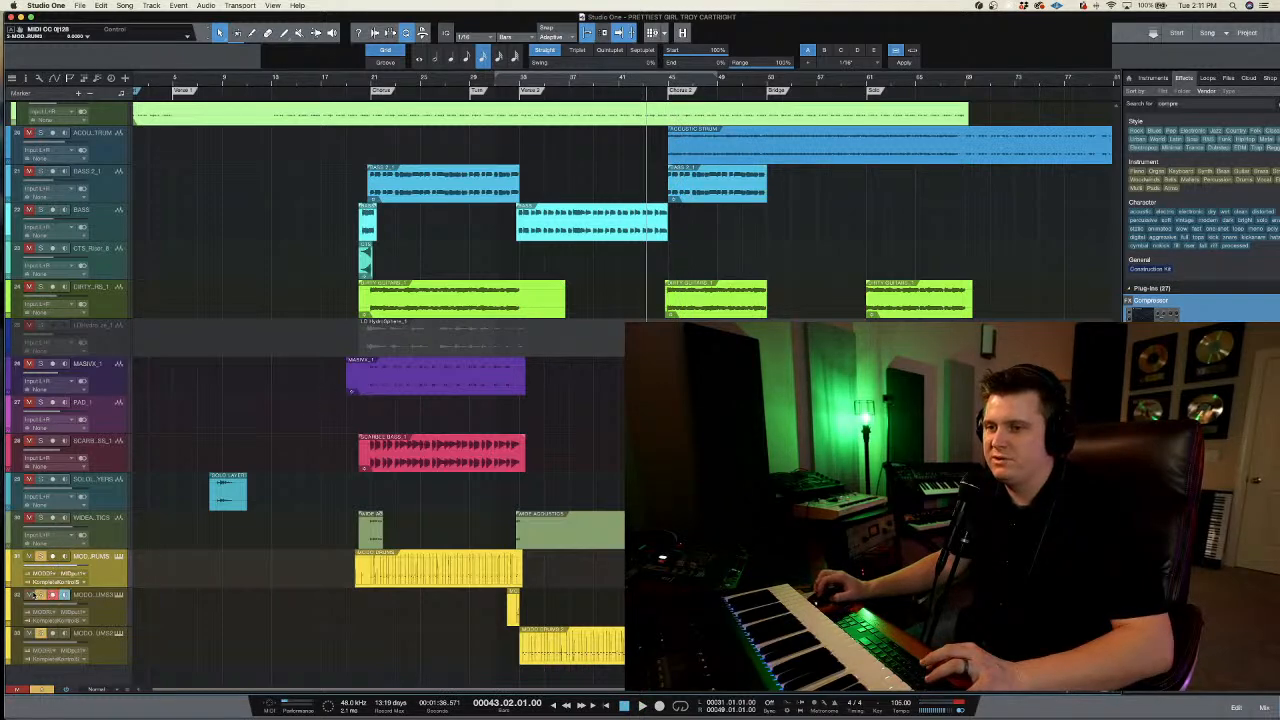
left_click(41, 633)
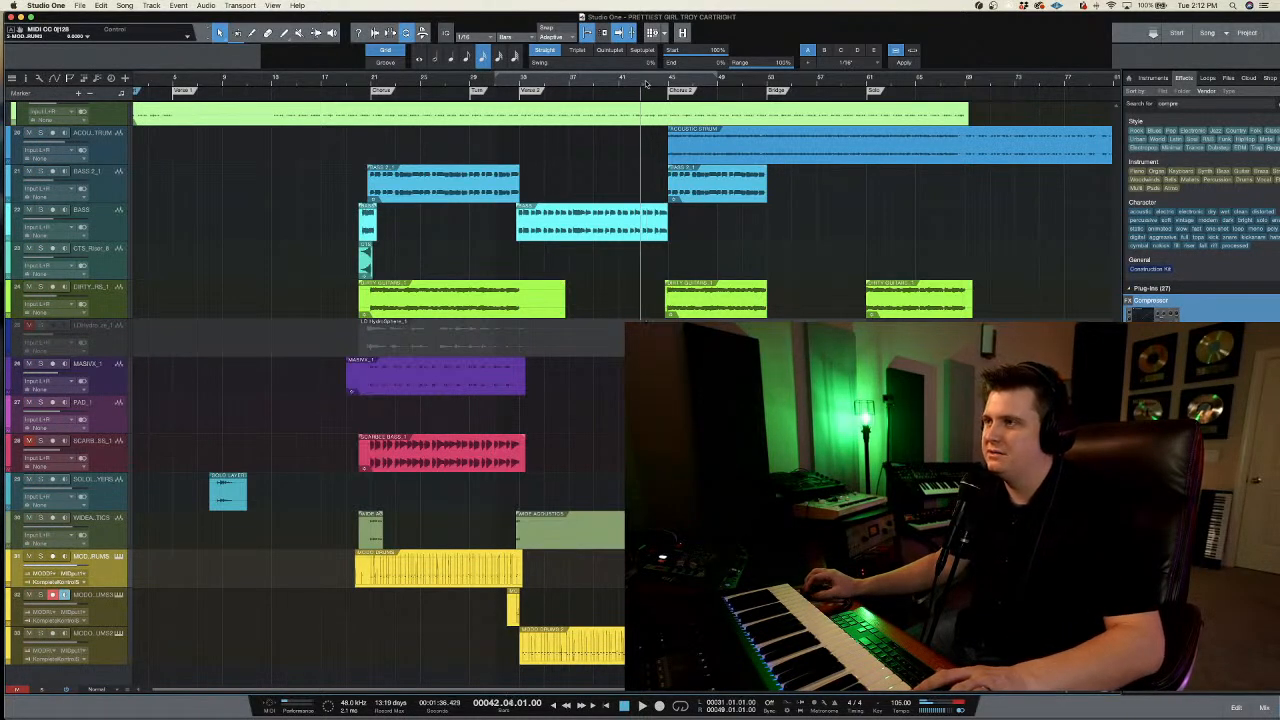
- Record on the second MODO DRUMS track from 42.04.01 into bar 45 with the full mix, and return to bar 44
key("KP_Multiply")
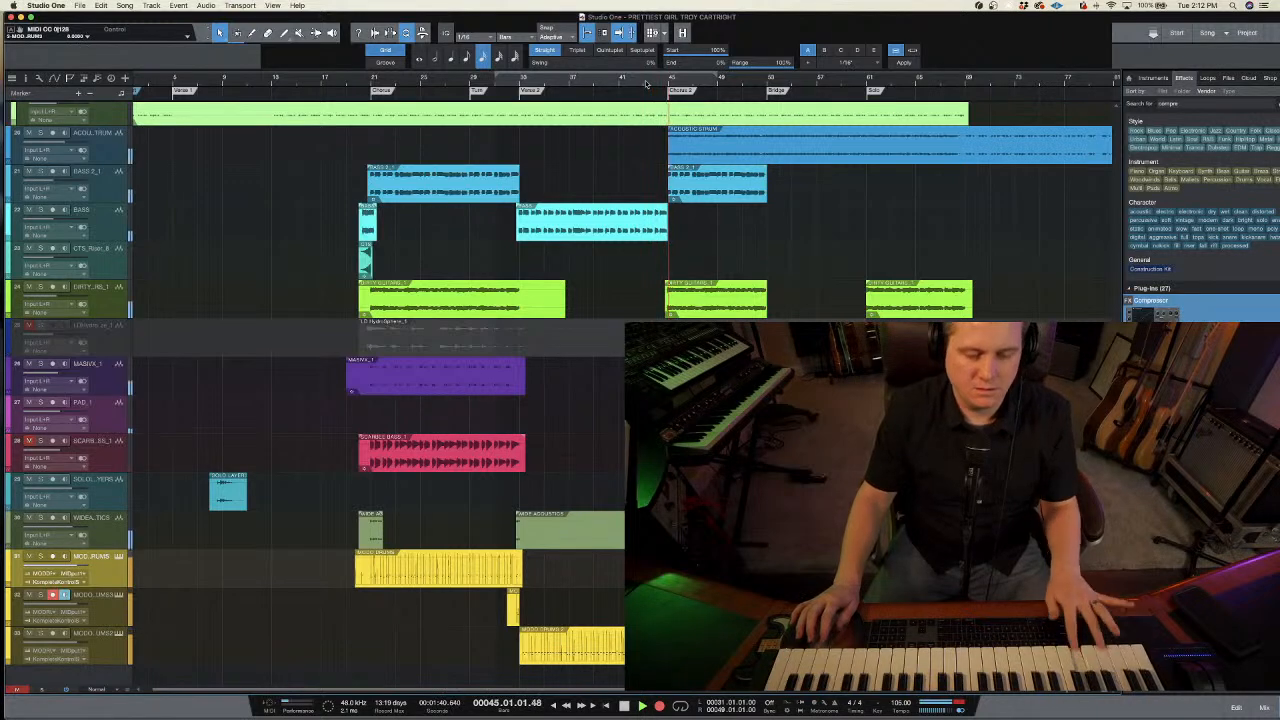
key("space")
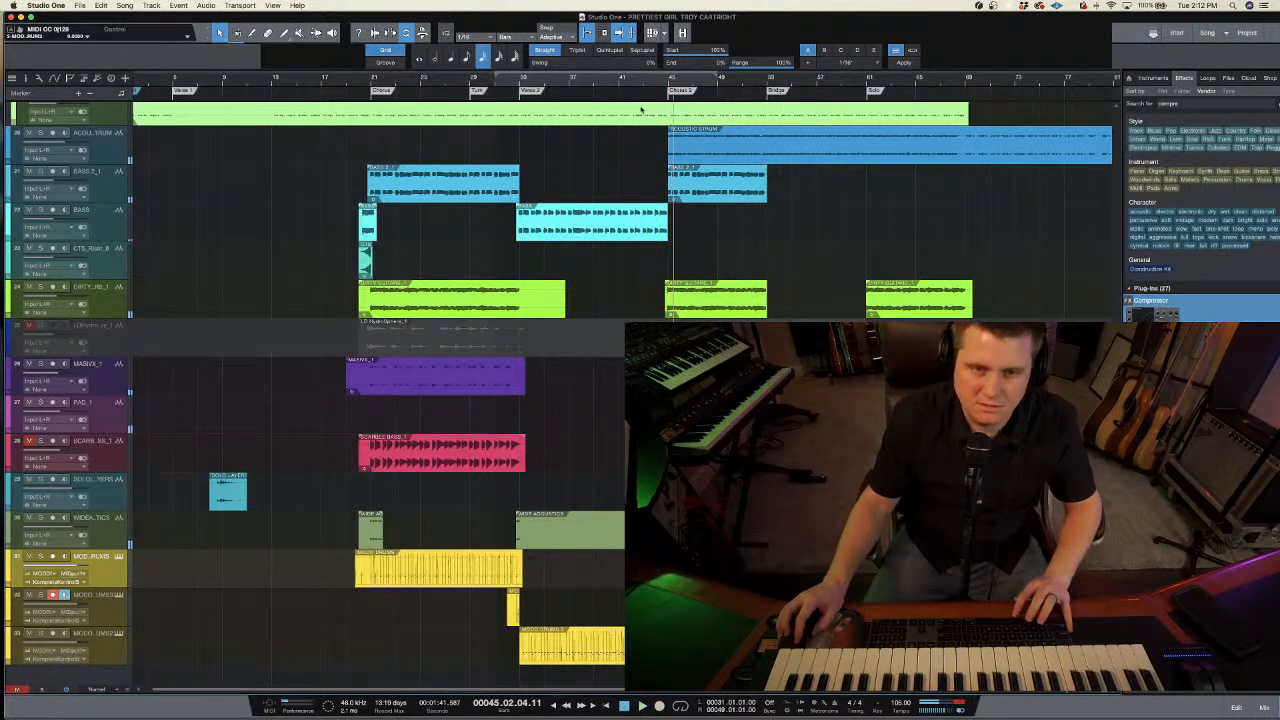
key("space")
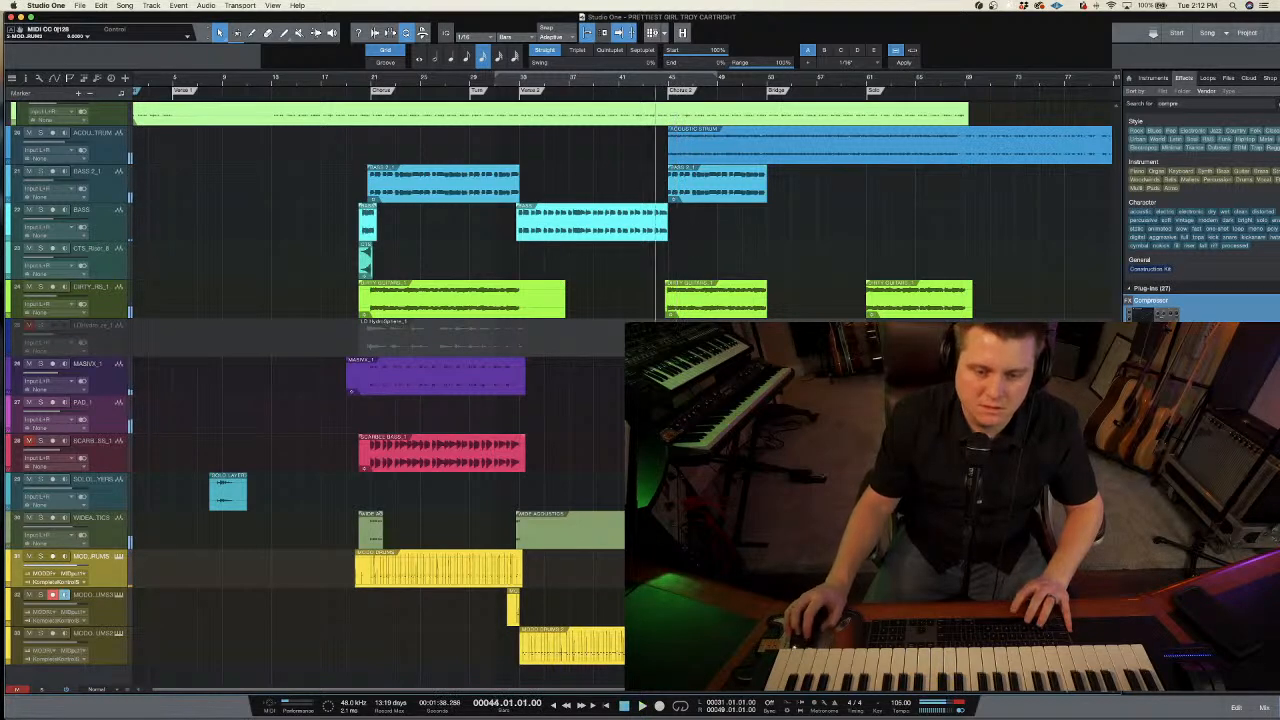
- Open the MODO DRUMS part in the drum editor, add a C#3 hit at 45.01.01, and play it back
key("F2")
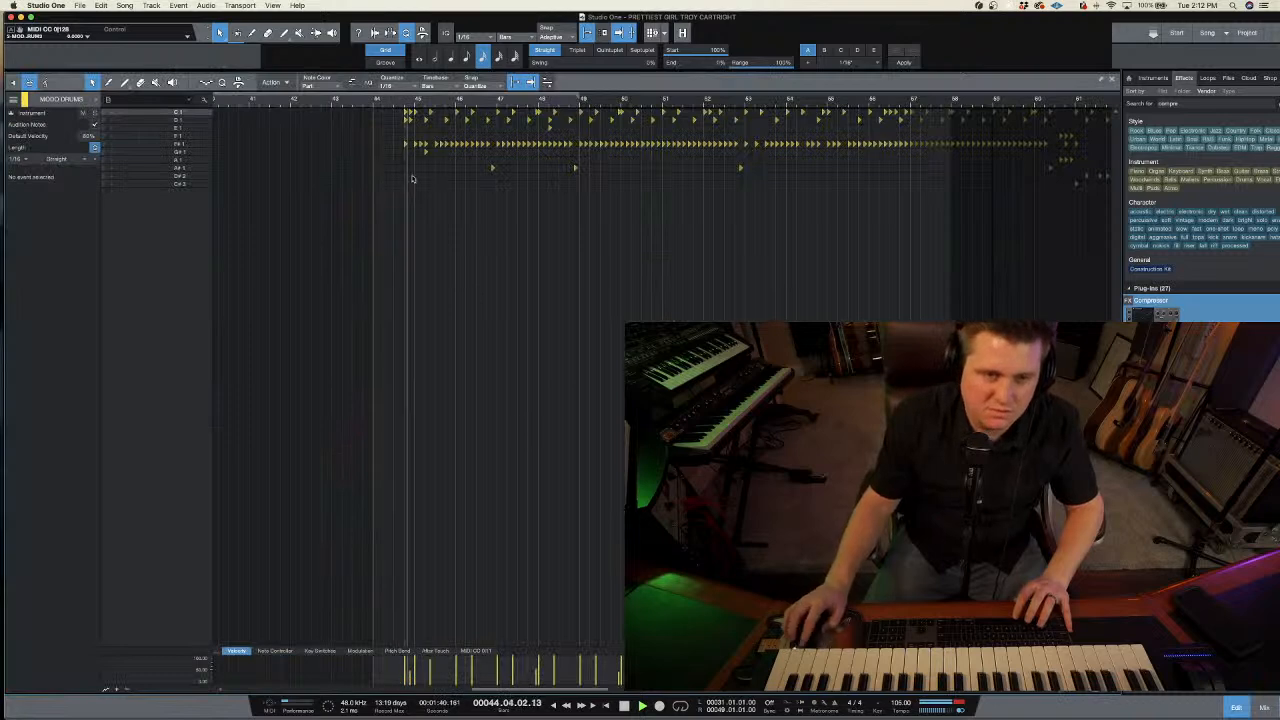
left_click_drag(407, 169, 407, 184)
left_click(380, 104)
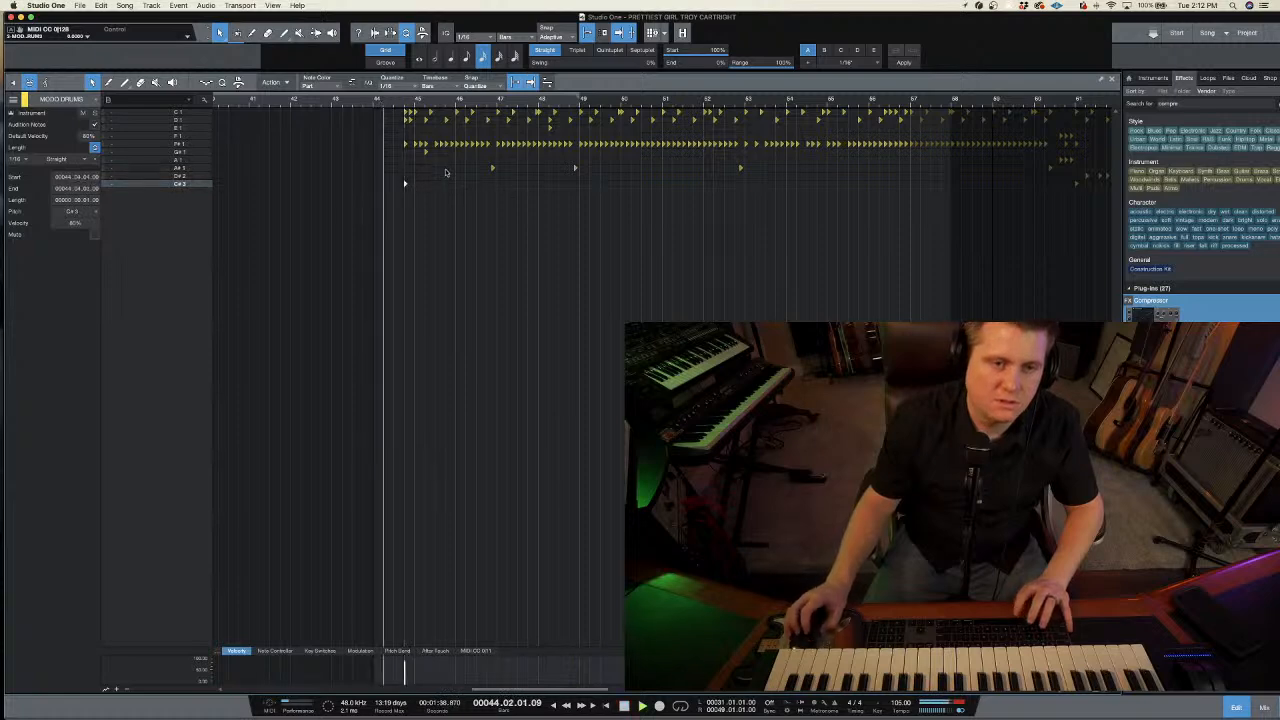
left_click(410, 183)
left_click(409, 184)
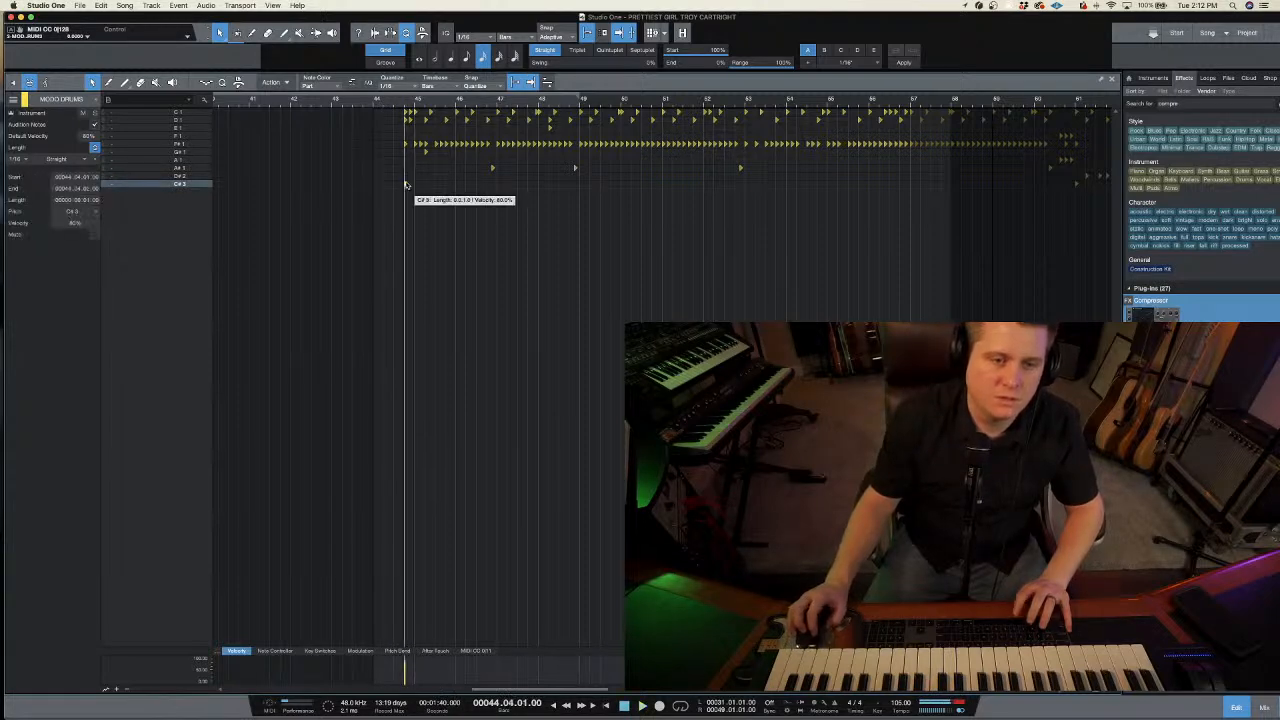
left_click(395, 105)
left_click(414, 192)
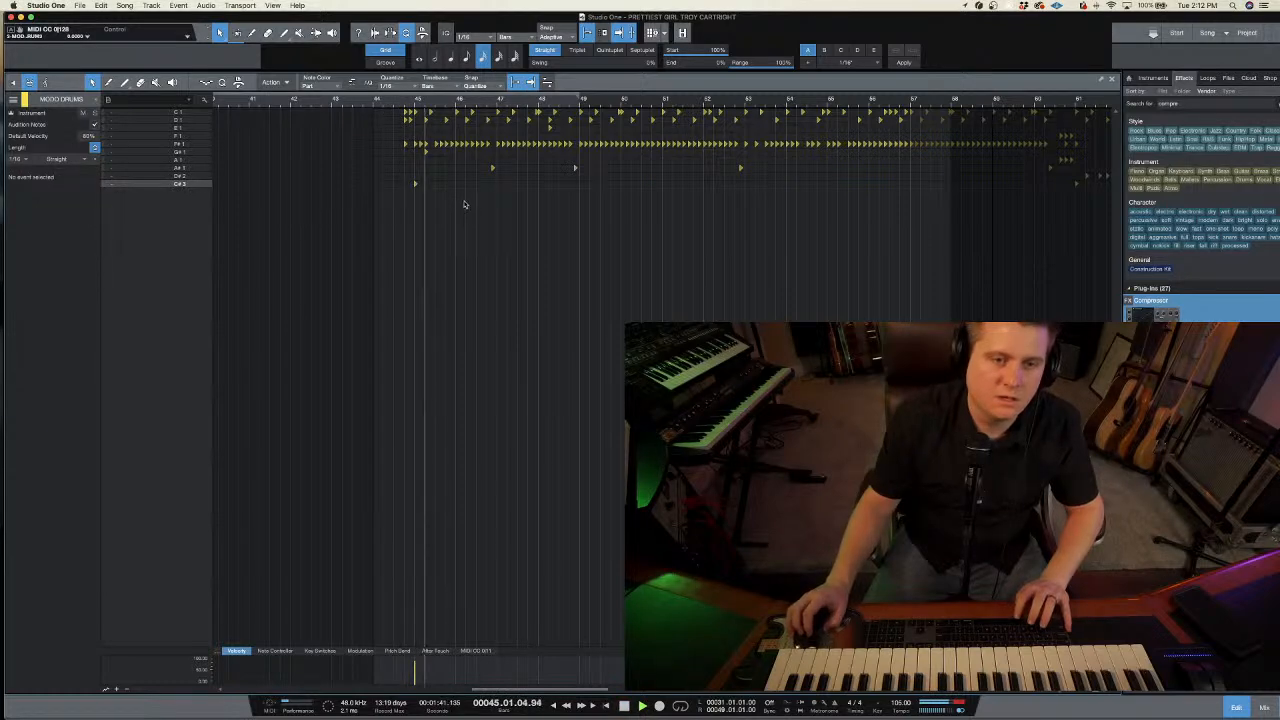
- Close the editor, play through Chorus 2 to bar 57, and check the first MODO DRUM instrument's room on the way
left_click(1230, 707)
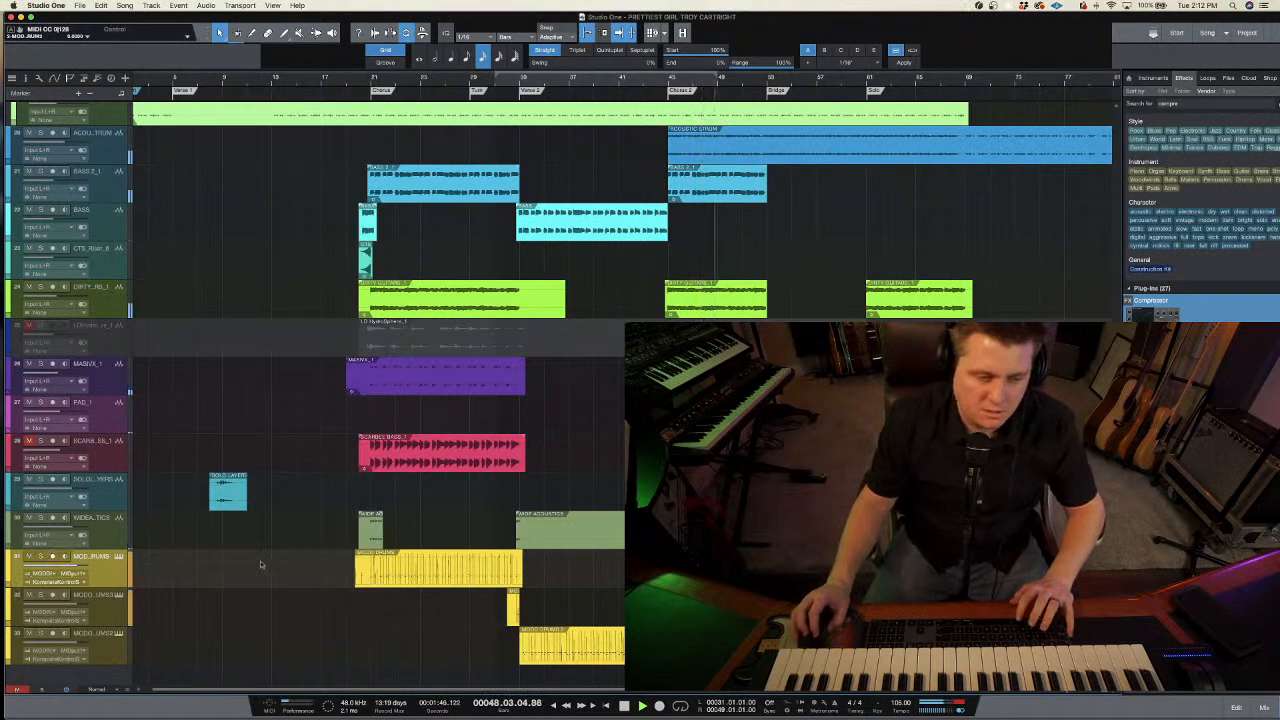
left_click(120, 556)
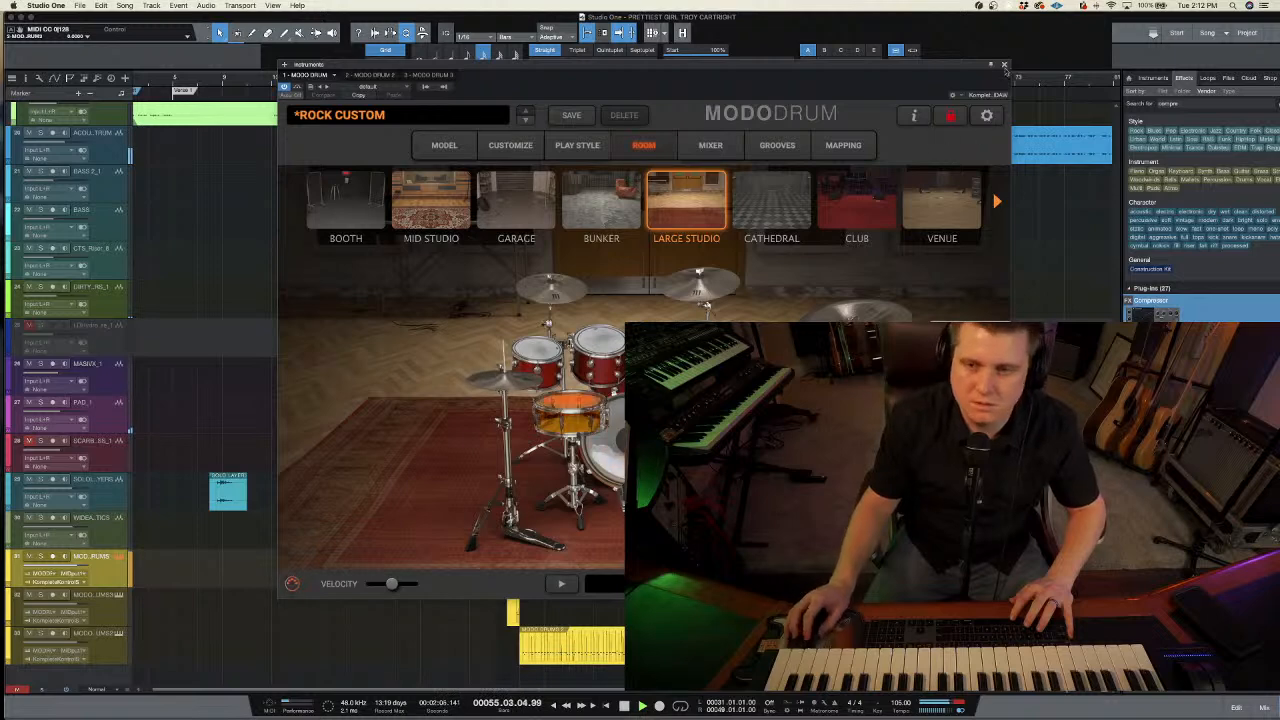
left_click(1006, 66)
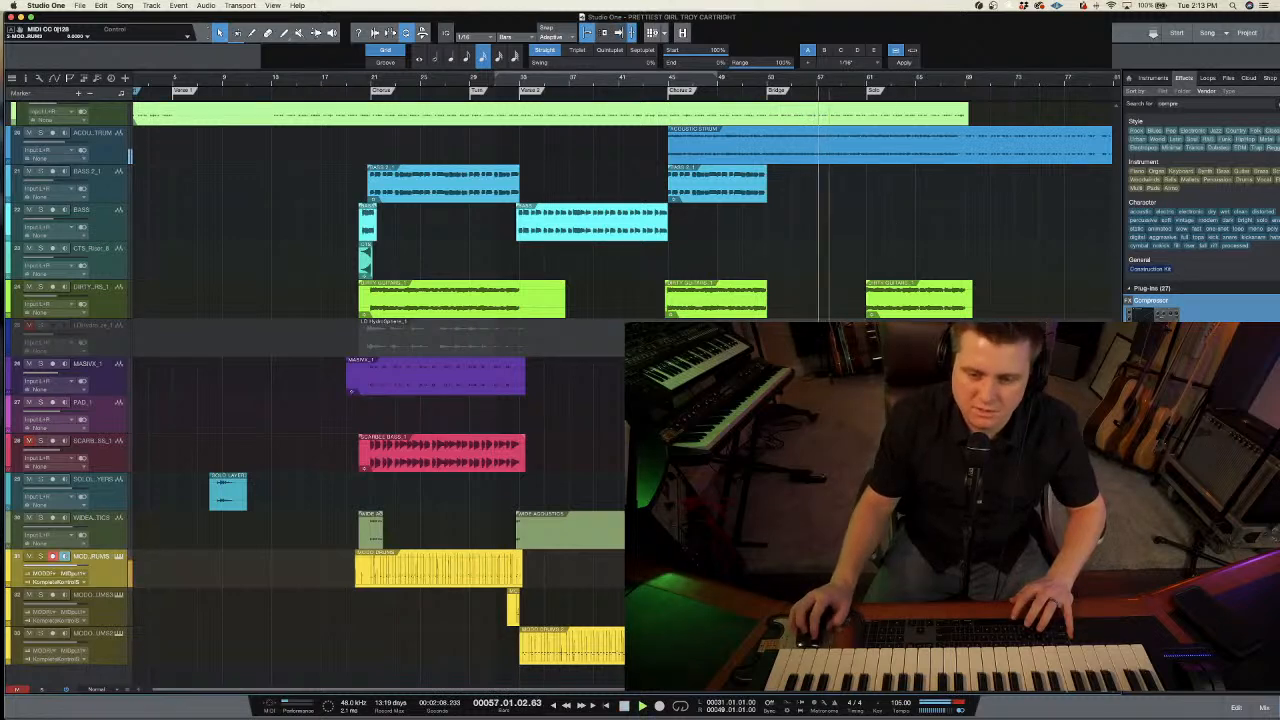
key("space")
- Reopen the MODO DRUMS part in drum view, add a C#3 hit at 57.01.01, and play back from just before it
key("F2")
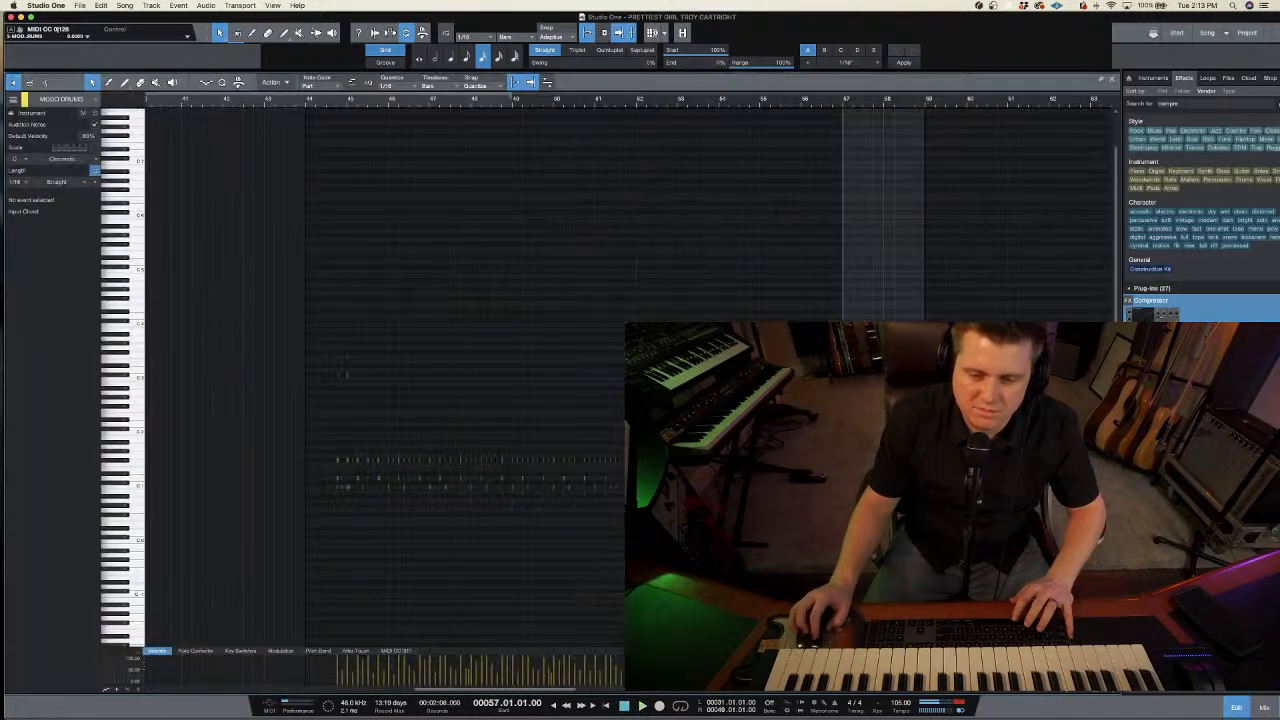
left_click(832, 102)
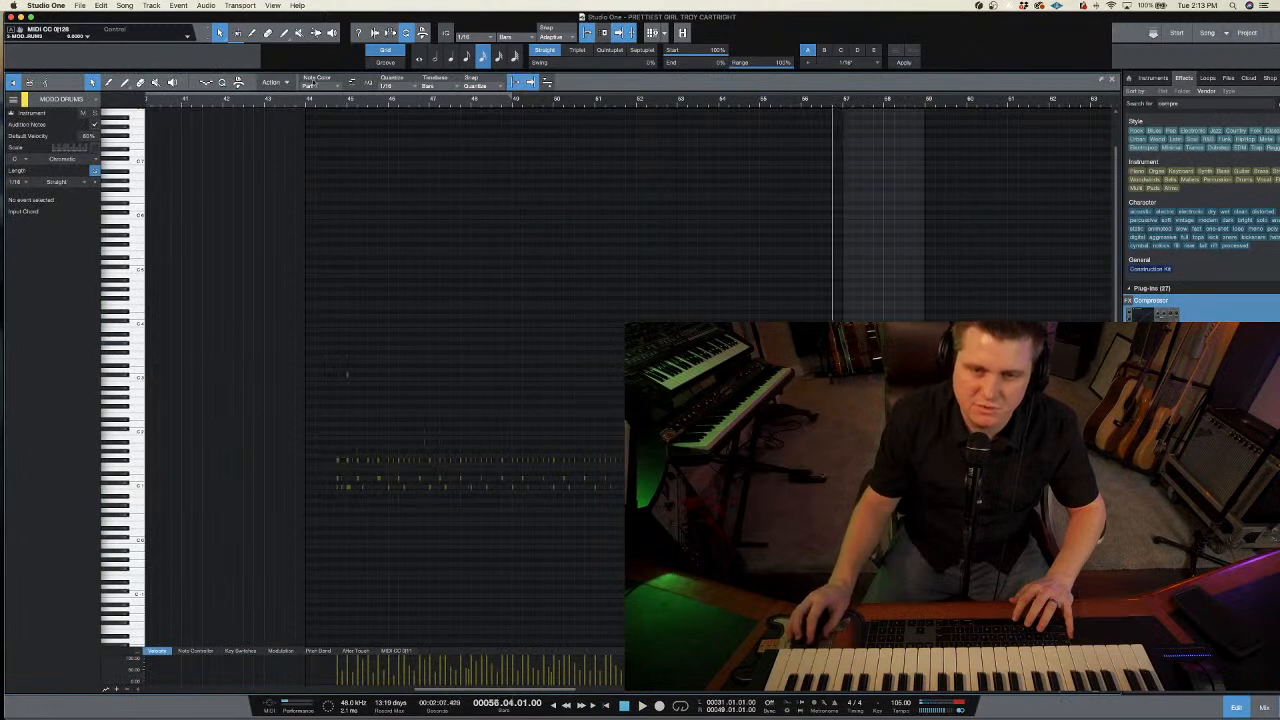
left_click(30, 82)
left_click_drag(908, 108, 906, 137)
key("space")
scroll(908, 138, "right", 2)
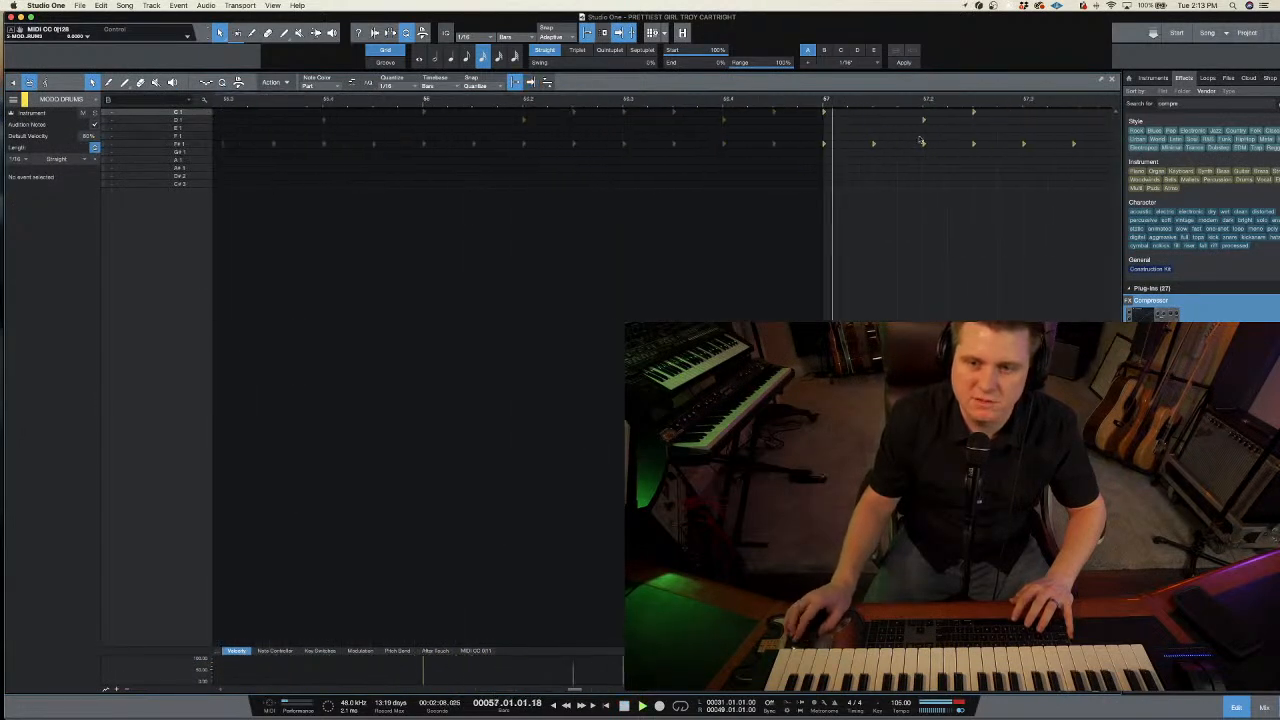
left_click(820, 168)
left_click_drag(820, 168, 820, 184)
left_click(749, 101)
key("space")
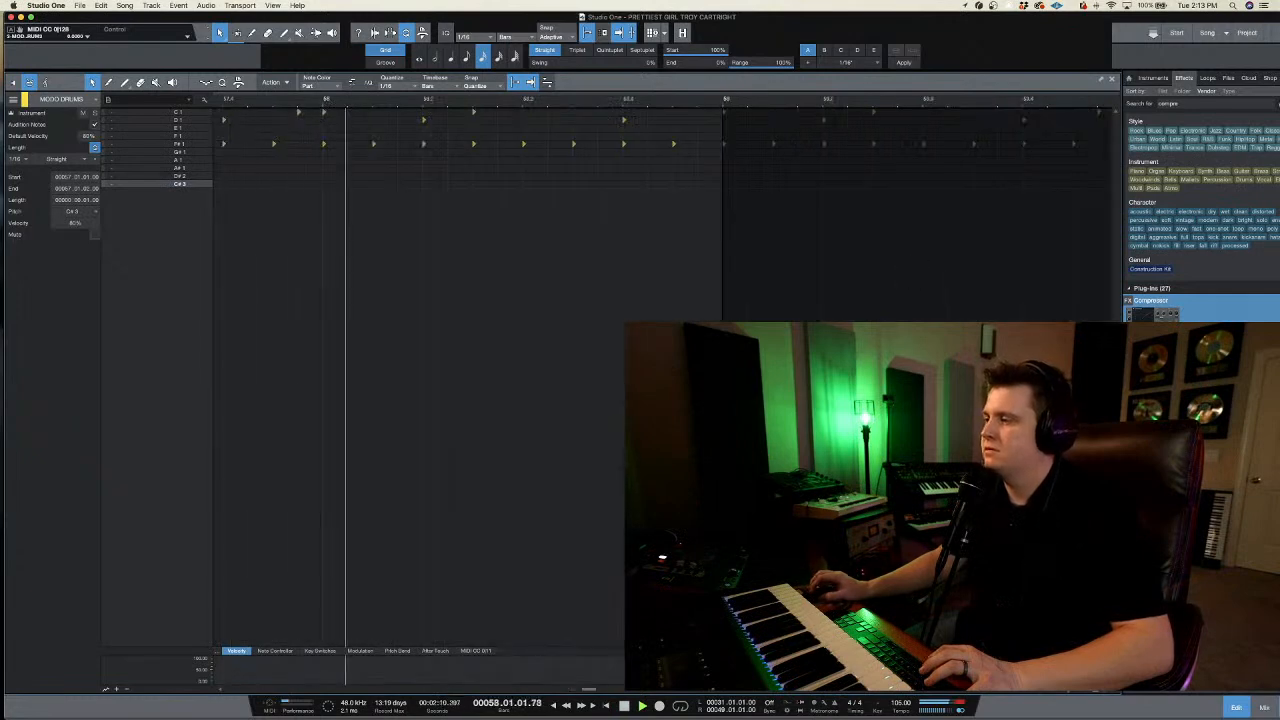
- Close the editor, arm the first MODO DRUMS track for recording, and stop playback in bar 63 of the solo
key("F2")
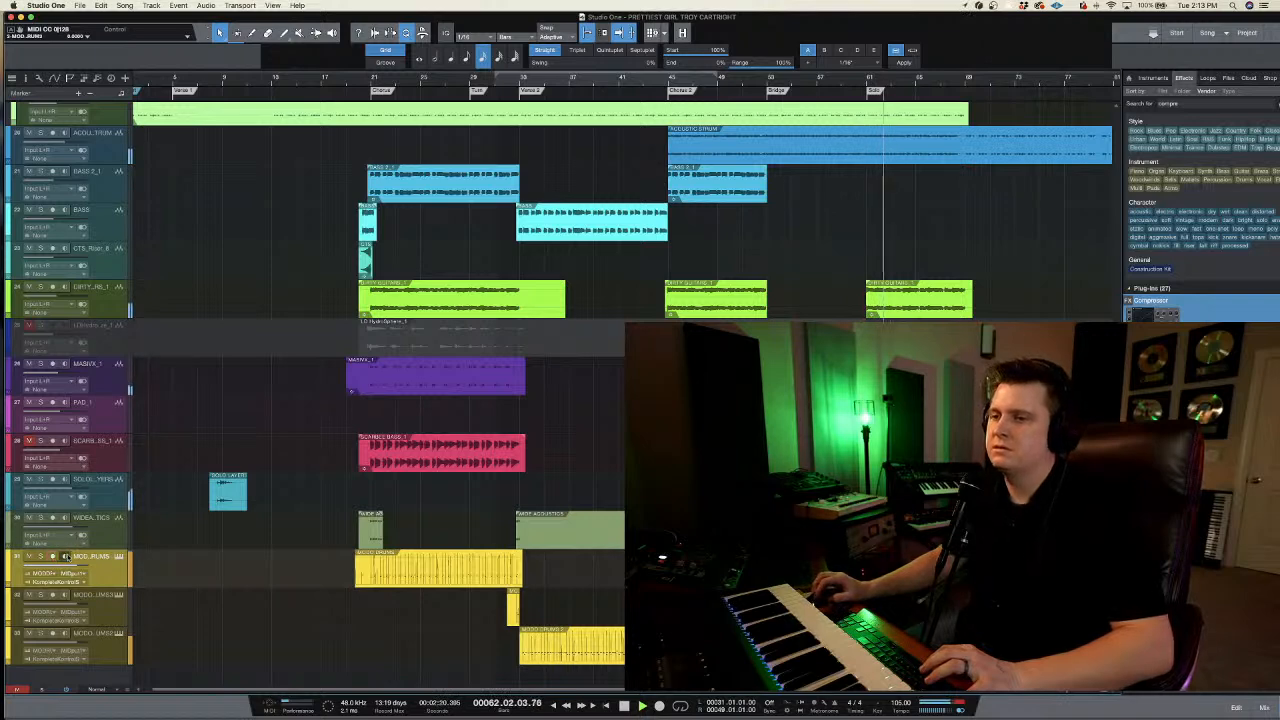
left_click(53, 556)
key("space")
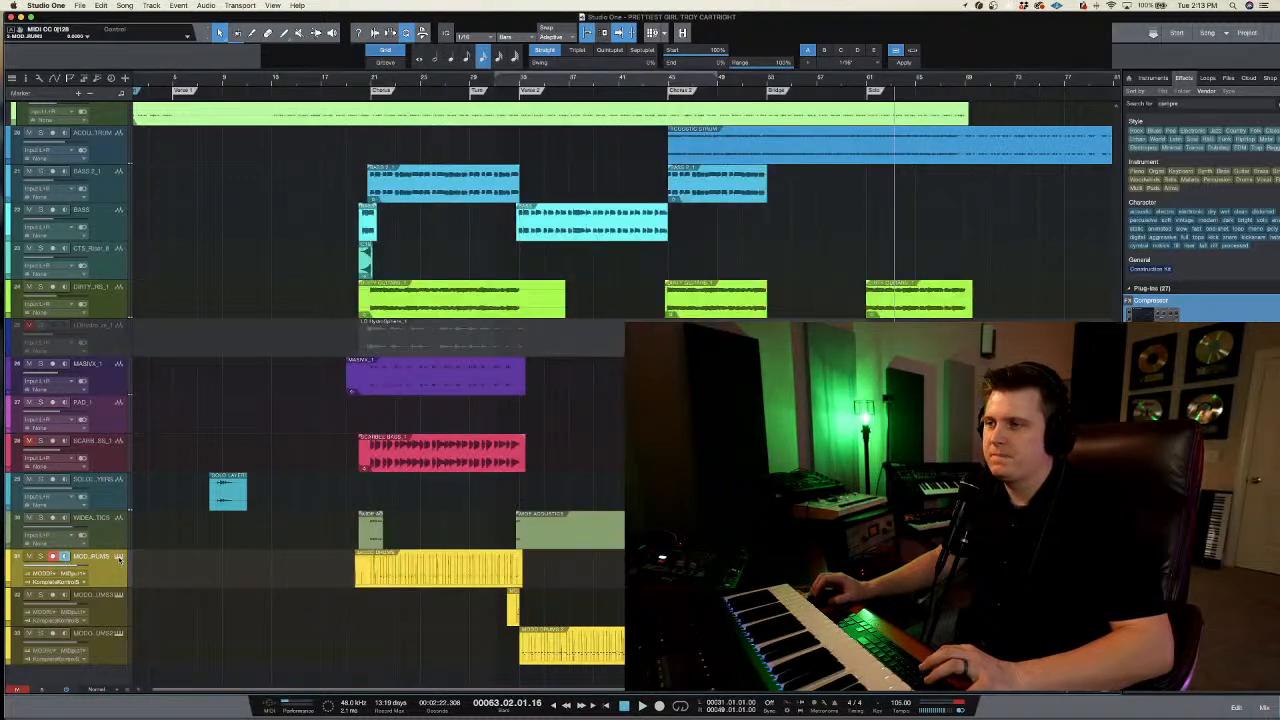
- Open the first MODO DRUM instrument's mixer and audition its channels during the solo
left_click(118, 557)
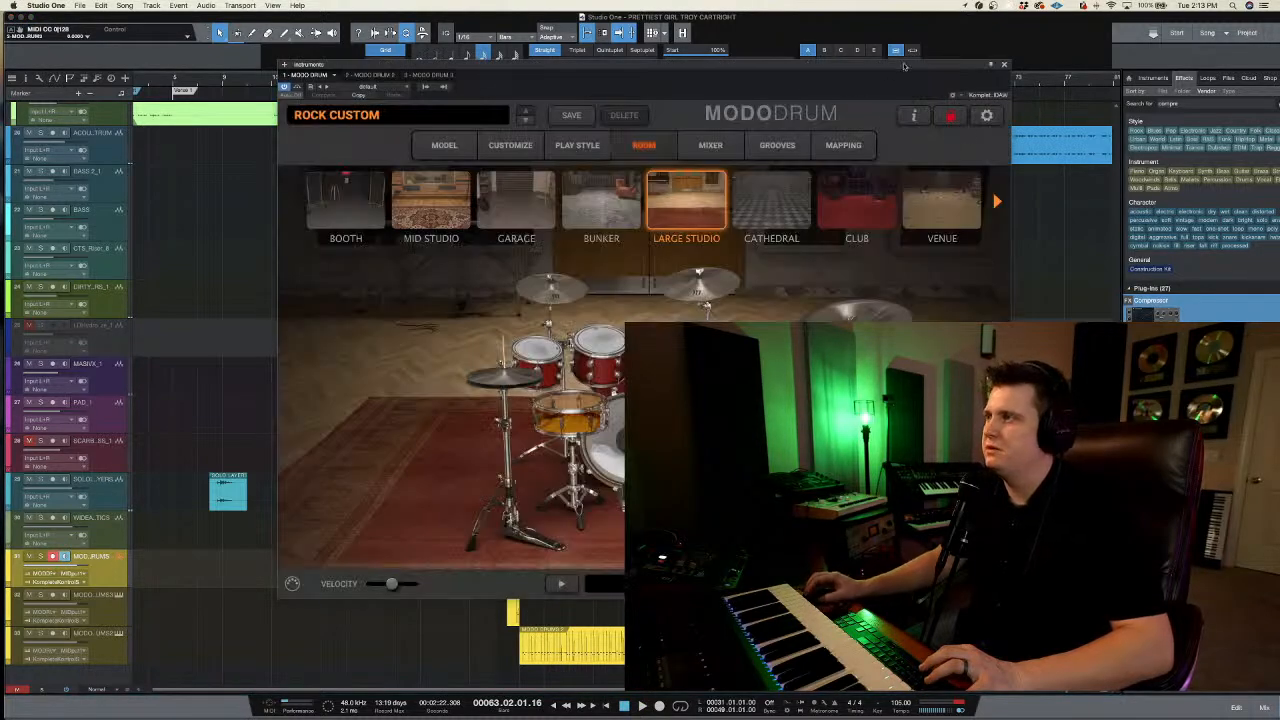
left_click_drag(755, 59, 794, 35)
left_click(668, 115)
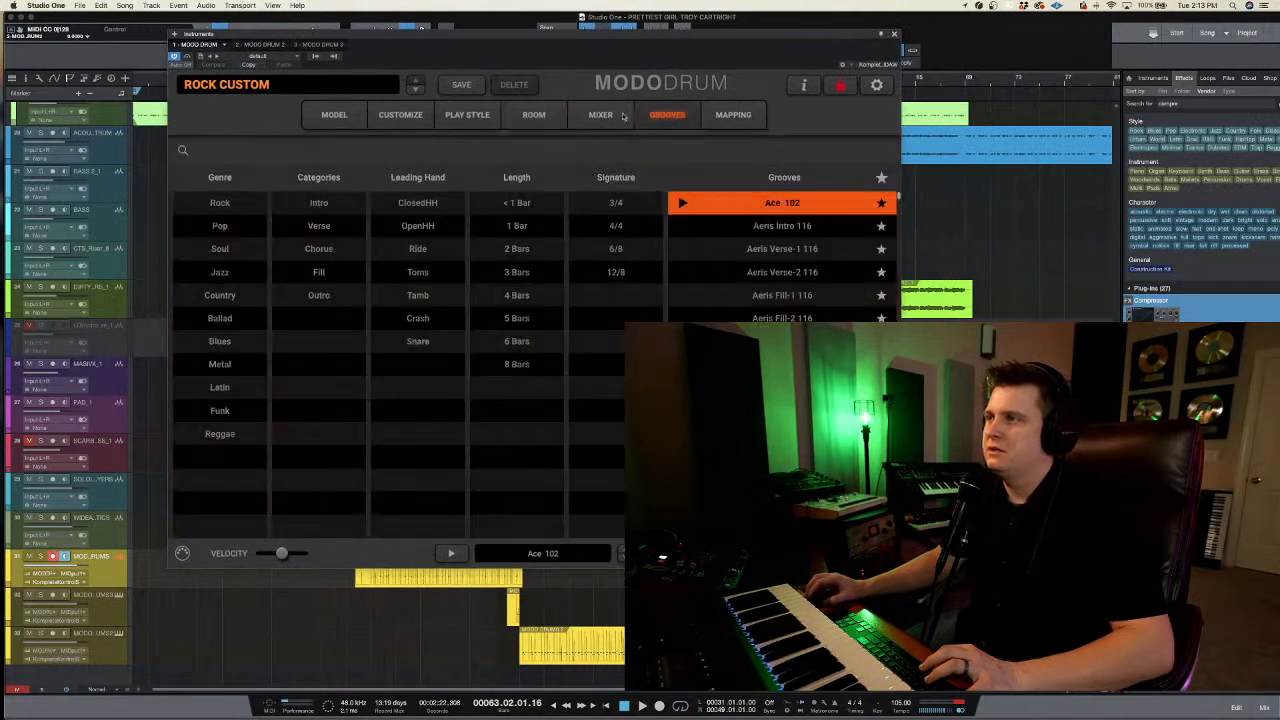
left_click(618, 117)
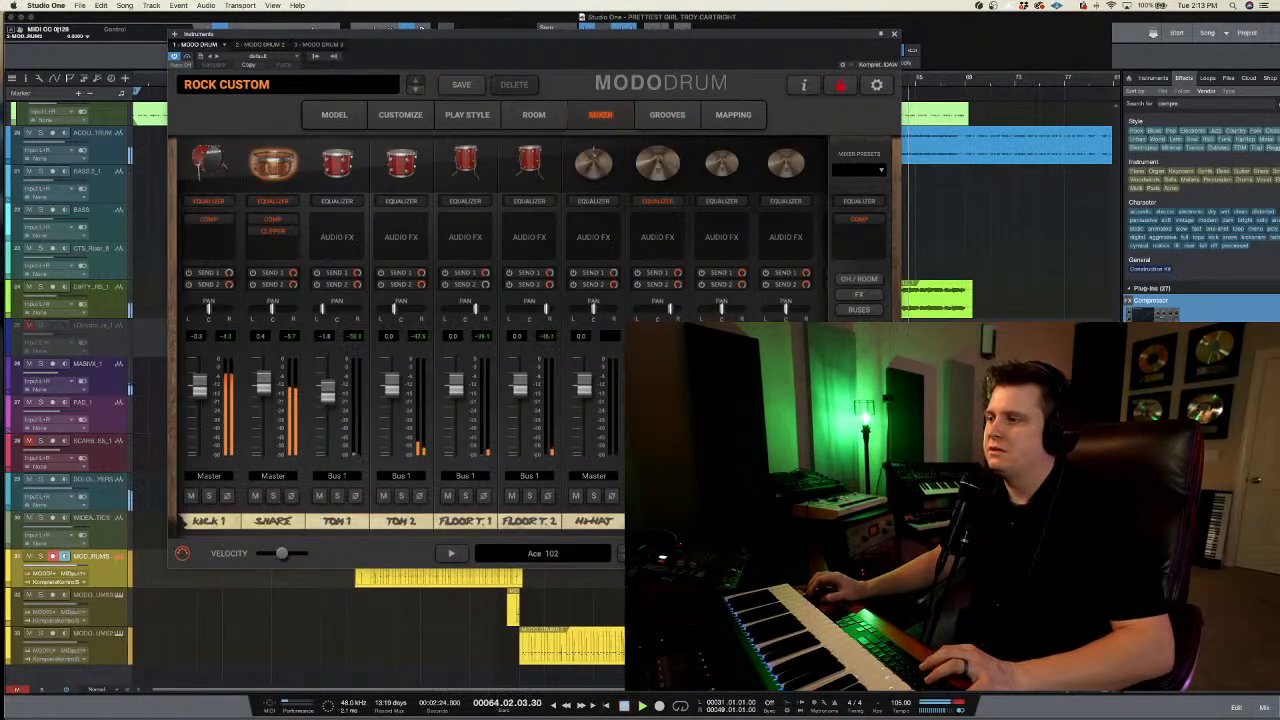
left_click(721, 496)
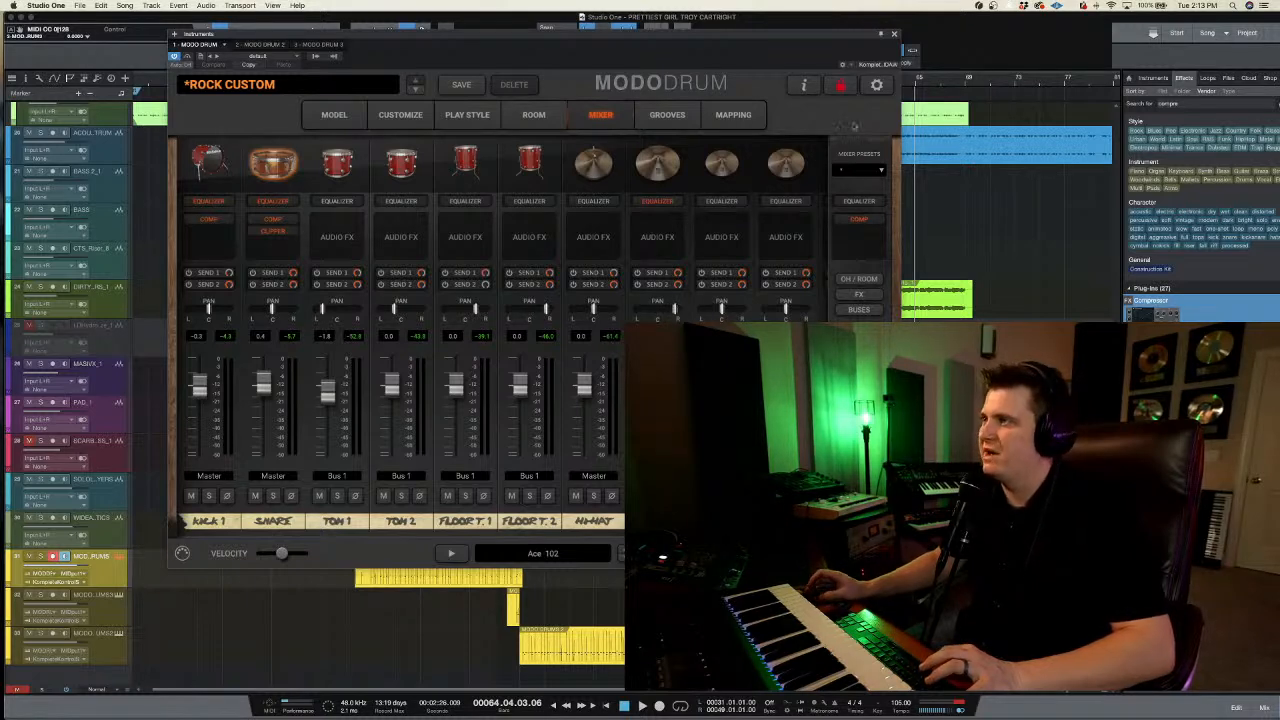
- Play the solo from bar 61, lower the Ride 22 channel to -10.6, adjust its pan, and close the instrument
left_click_drag(848, 31, 788, 33)
key("space")
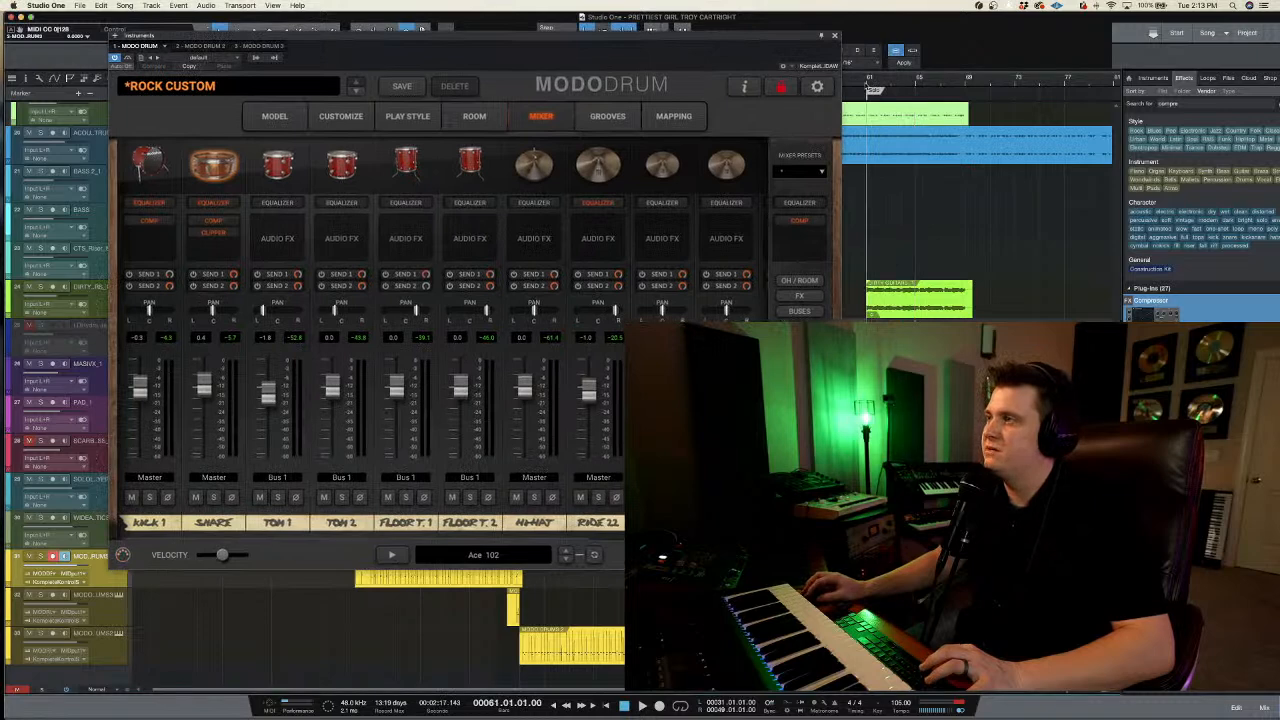
left_click_drag(590, 394, 590, 428)
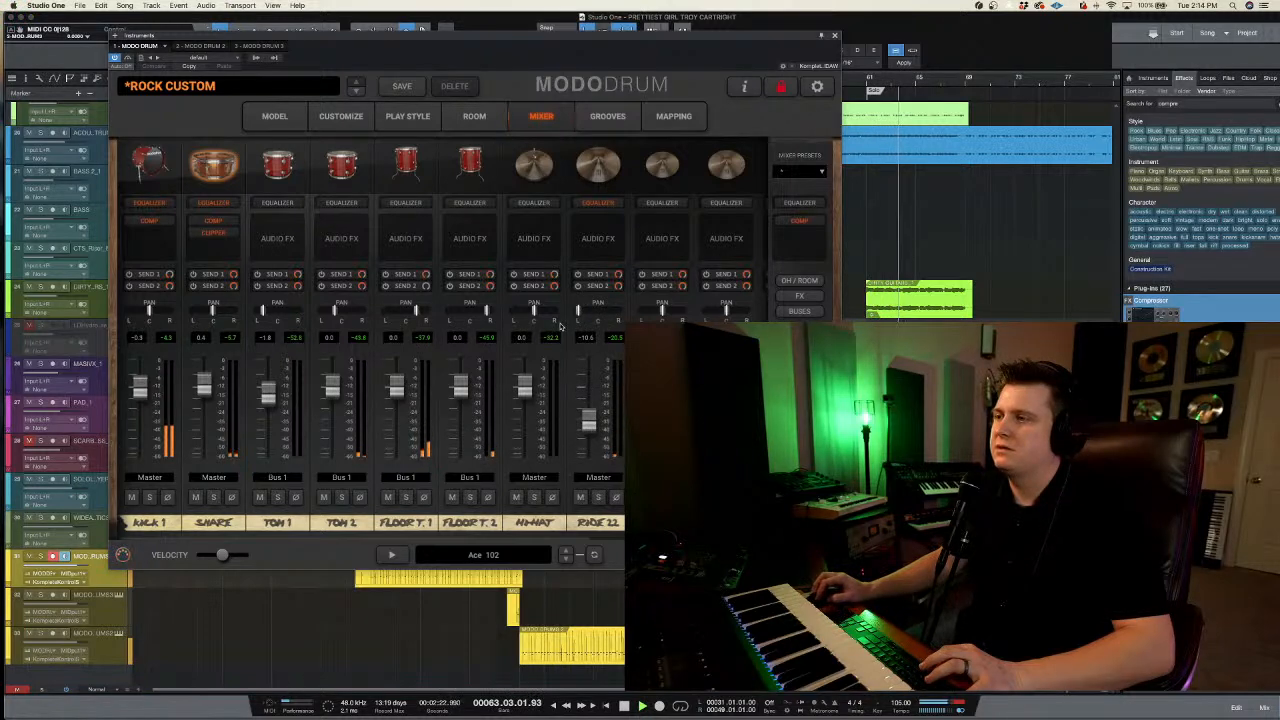
left_click_drag(617, 316, 612, 318)
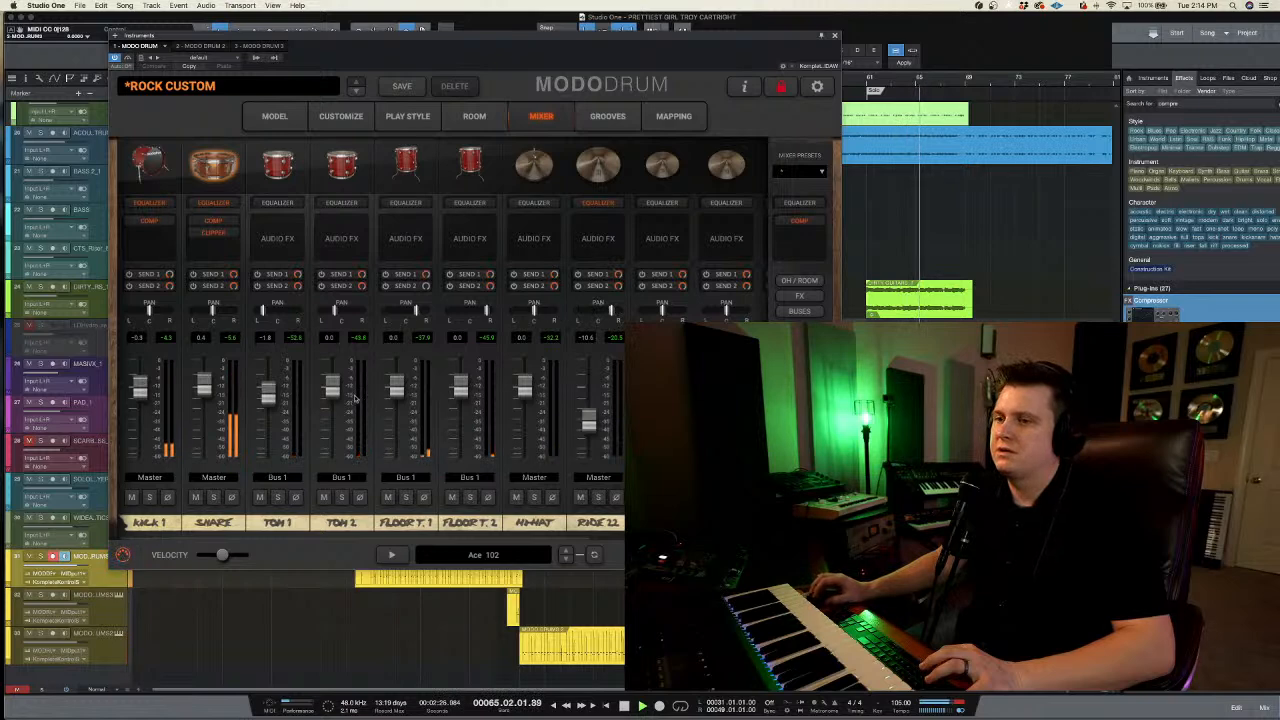
left_click(834, 37)
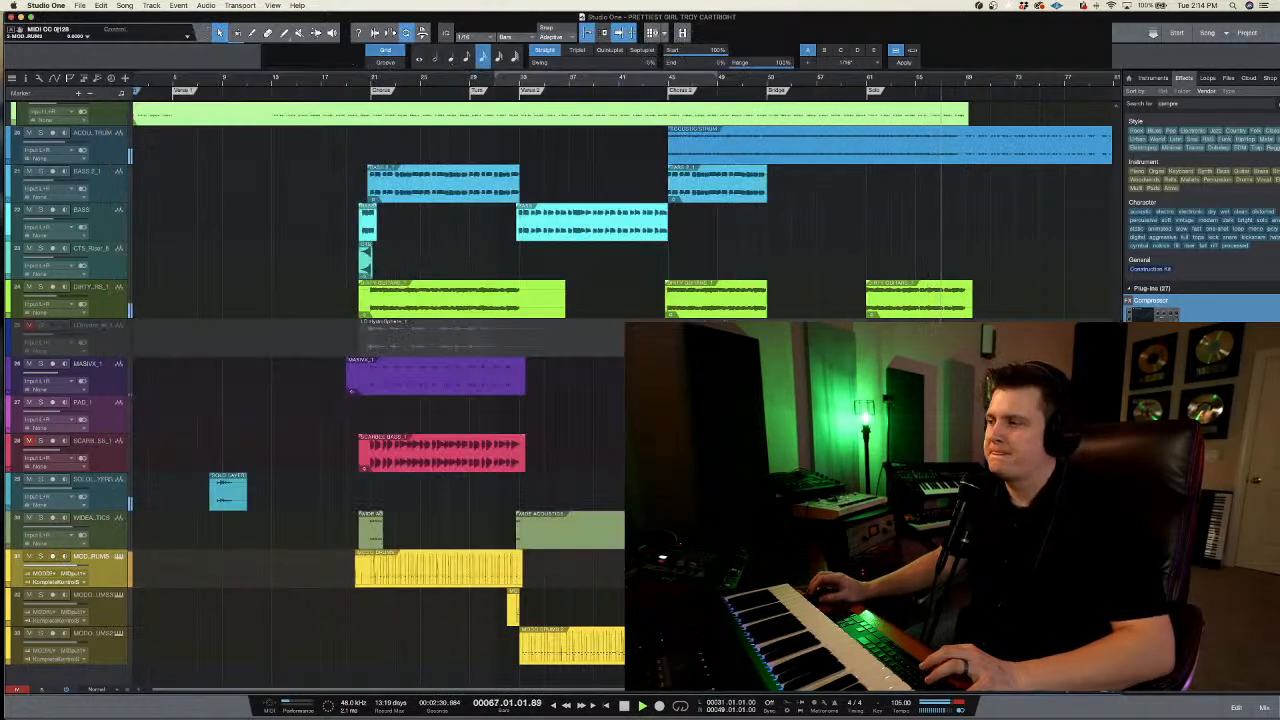
scroll(562, 83, "down", 4)
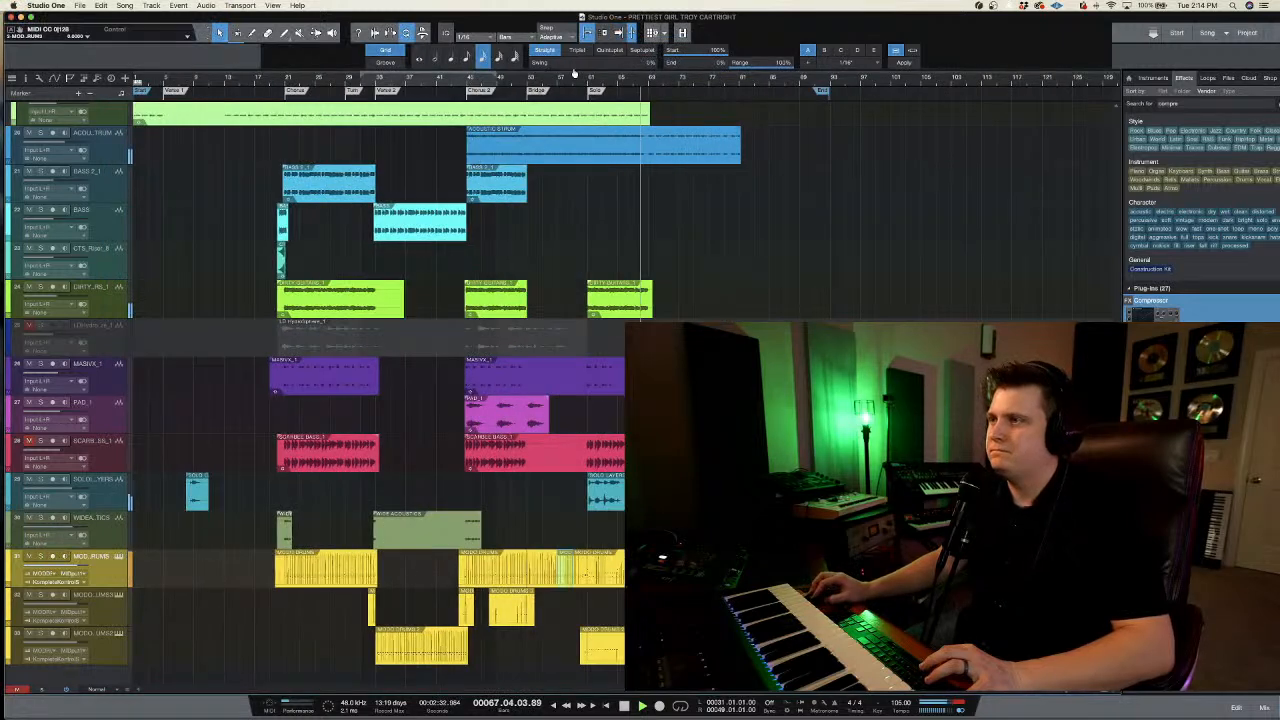